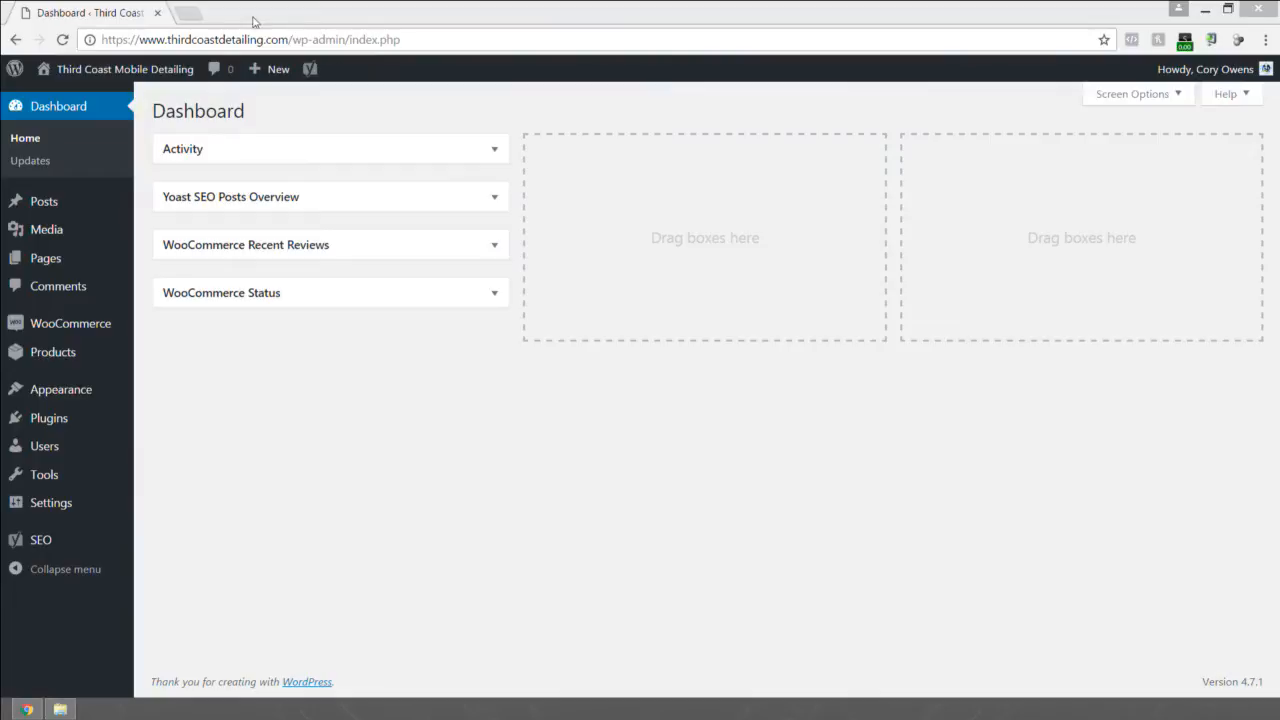
Step: Open the ThemeForest website in a new browser tab
left_click(201, 22)
left_click(197, 12)
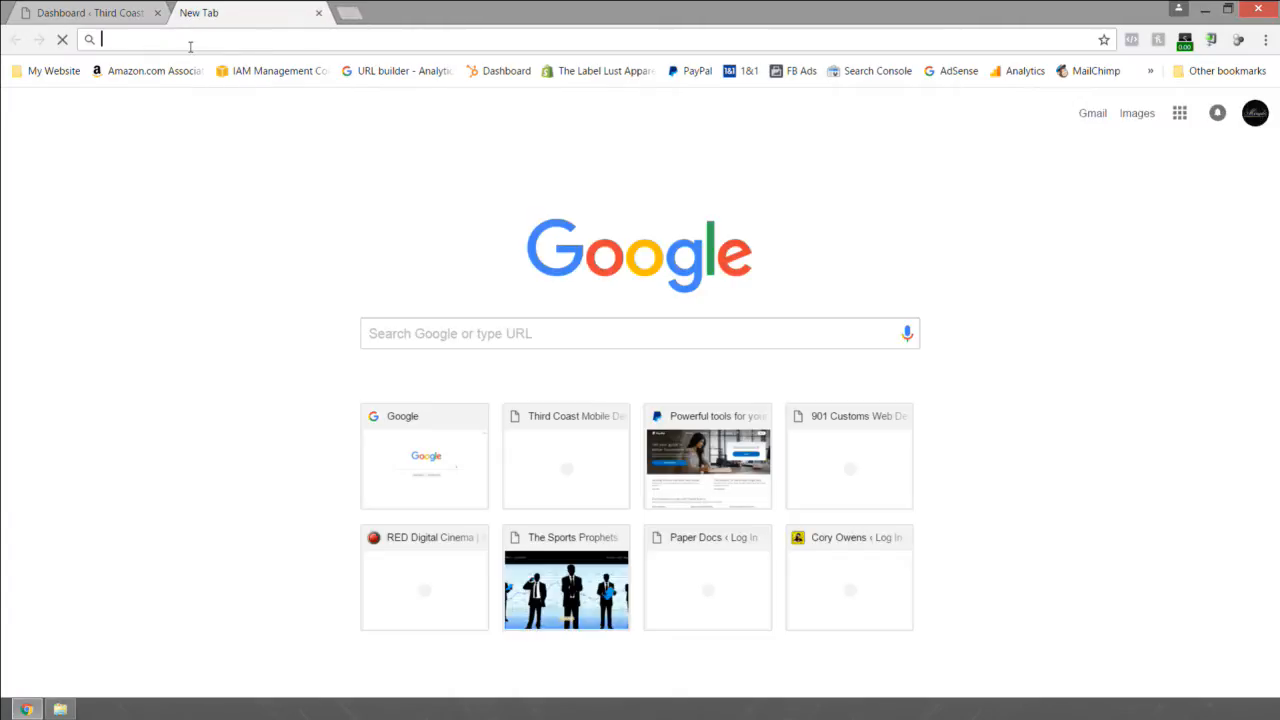
type("themeforest")
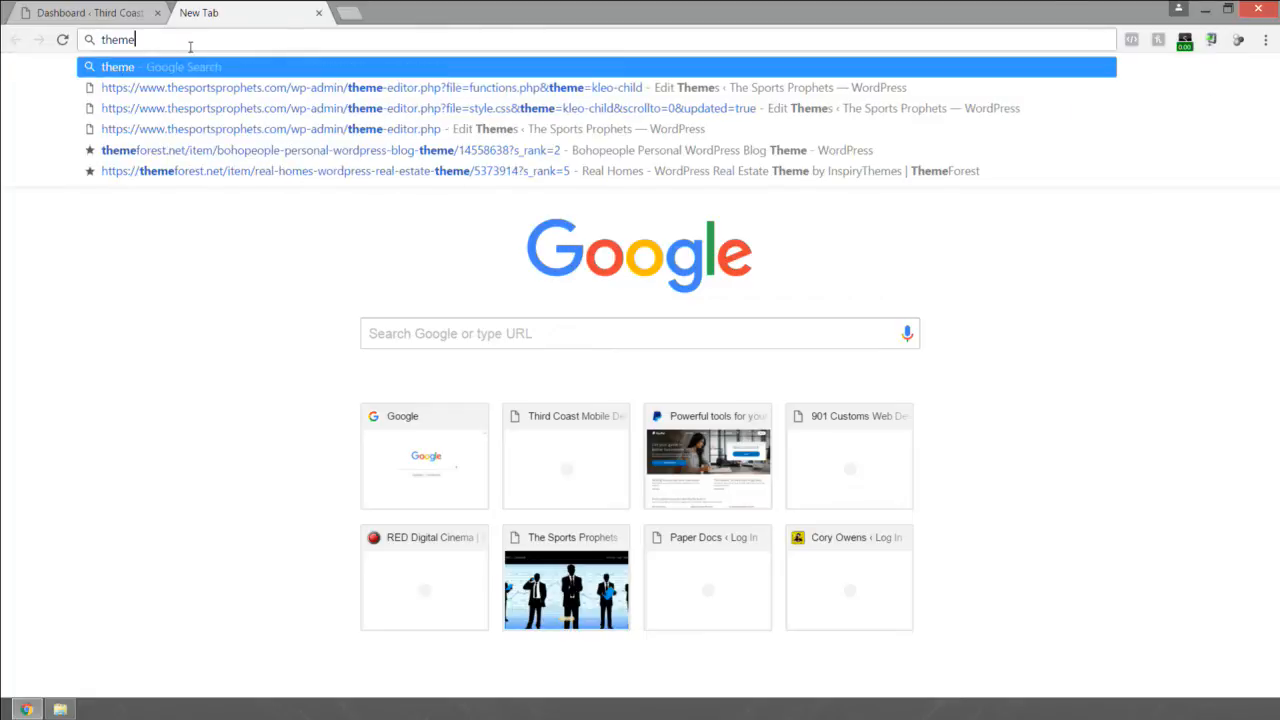
key("Return")
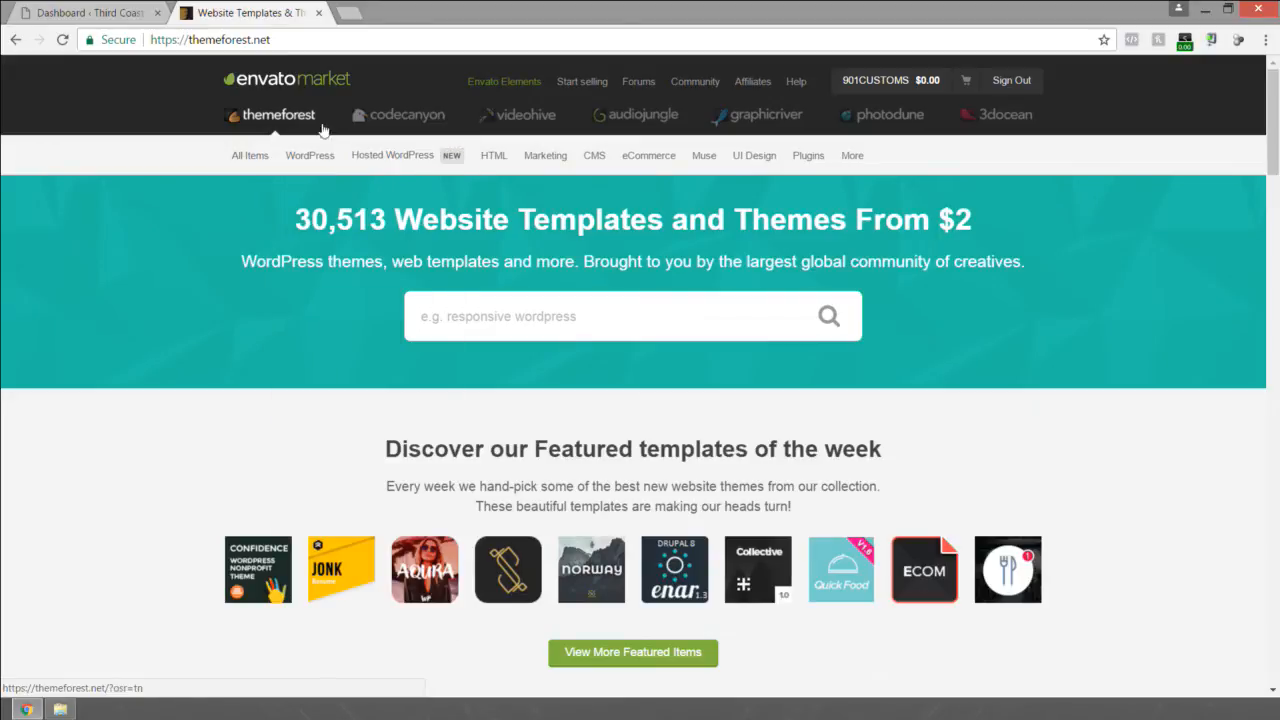
Step: Look over ThemeForest's theme categories, including WordPress, Hosted WordPress, eCommerce and Plugins
mouse_move(241, 163)
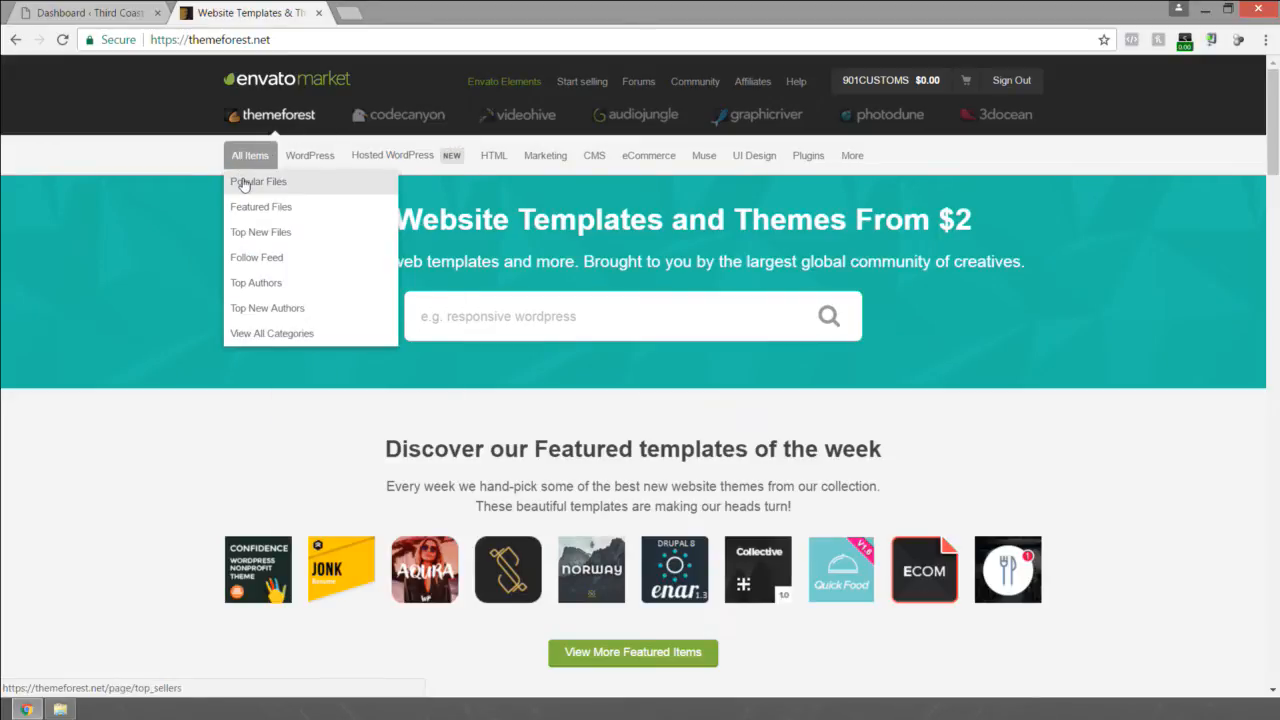
mouse_move(307, 165)
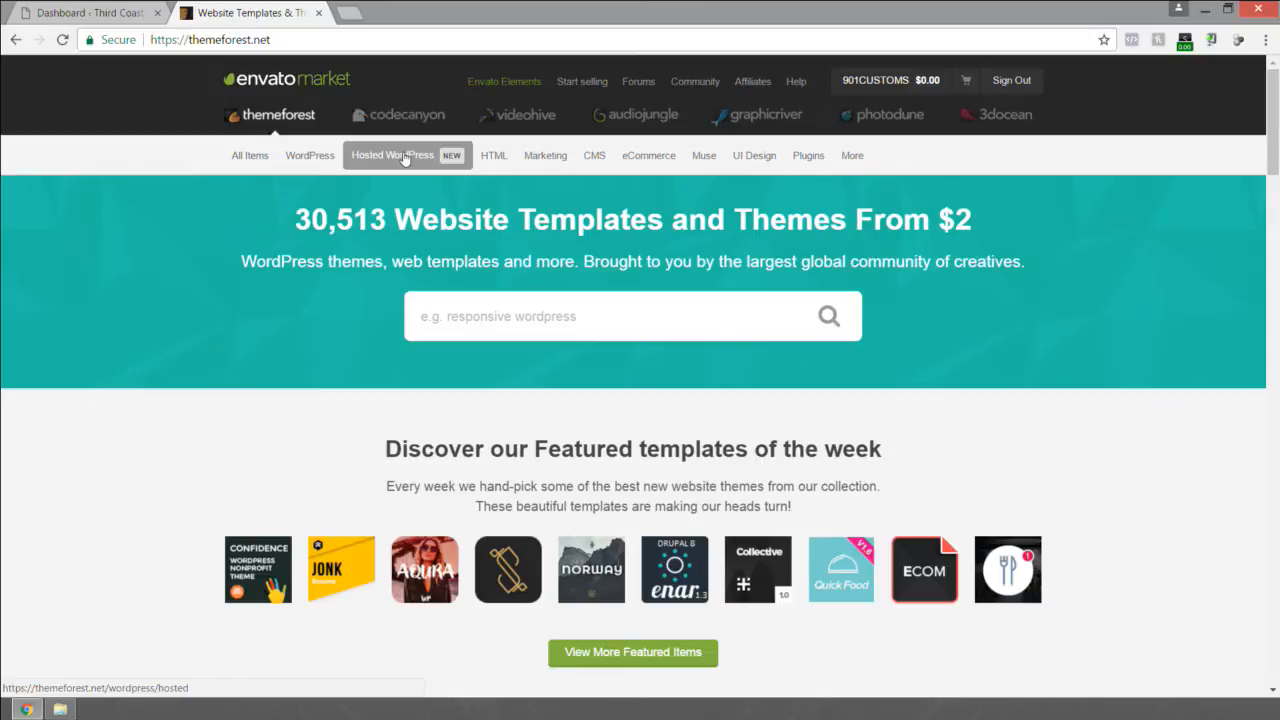
mouse_move(548, 163)
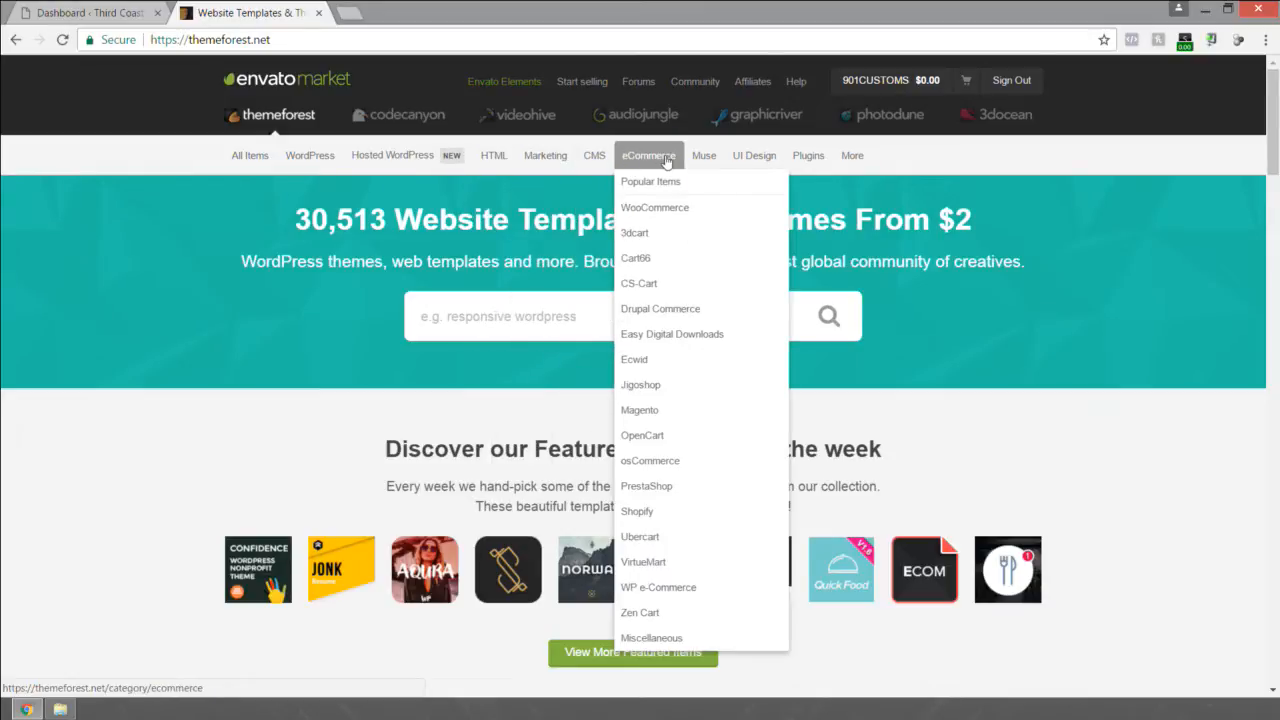
mouse_move(705, 163)
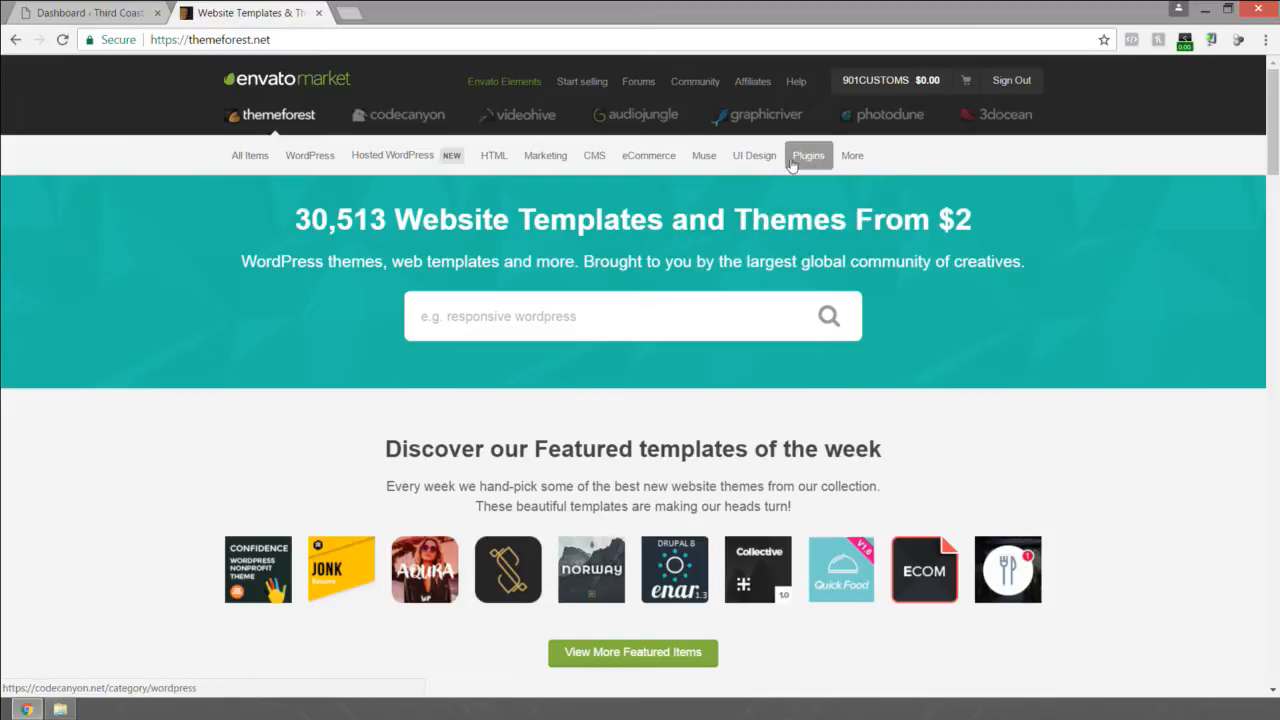
mouse_move(863, 166)
mouse_move(660, 168)
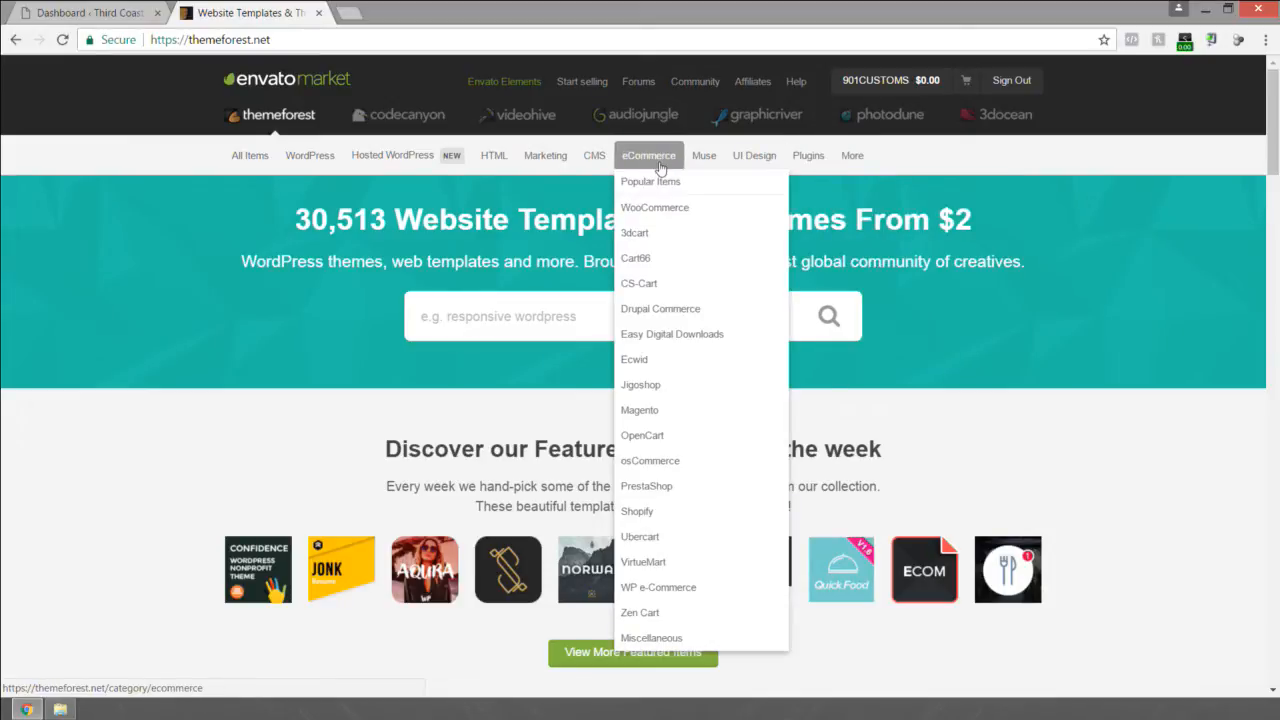
mouse_move(596, 160)
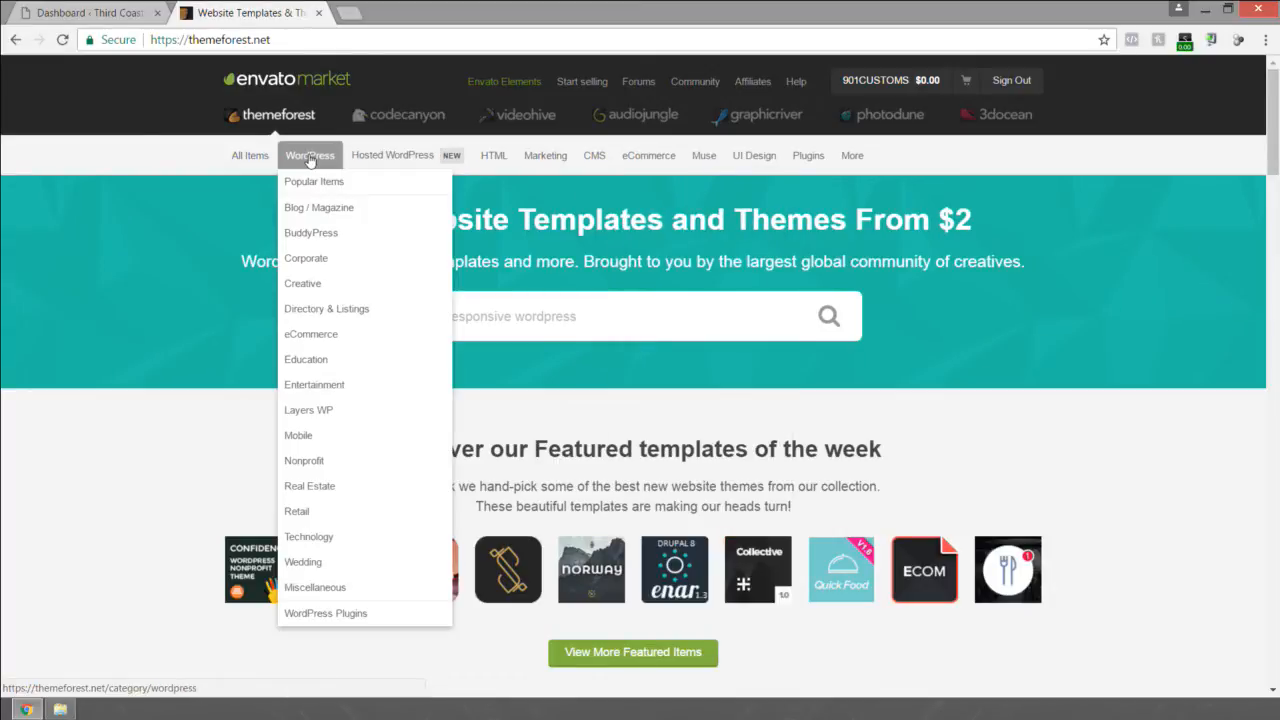
Step: Search ThemeForest for "wordpress restaurant"
left_click(554, 315)
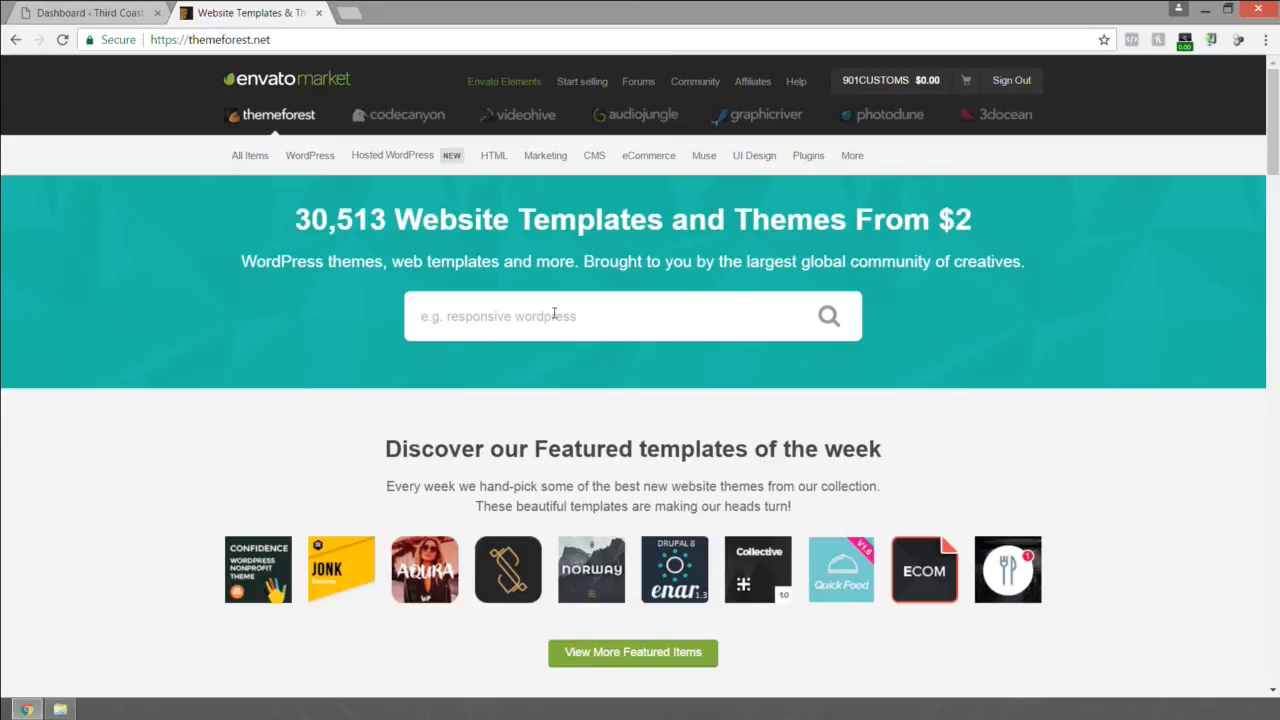
type("wor")
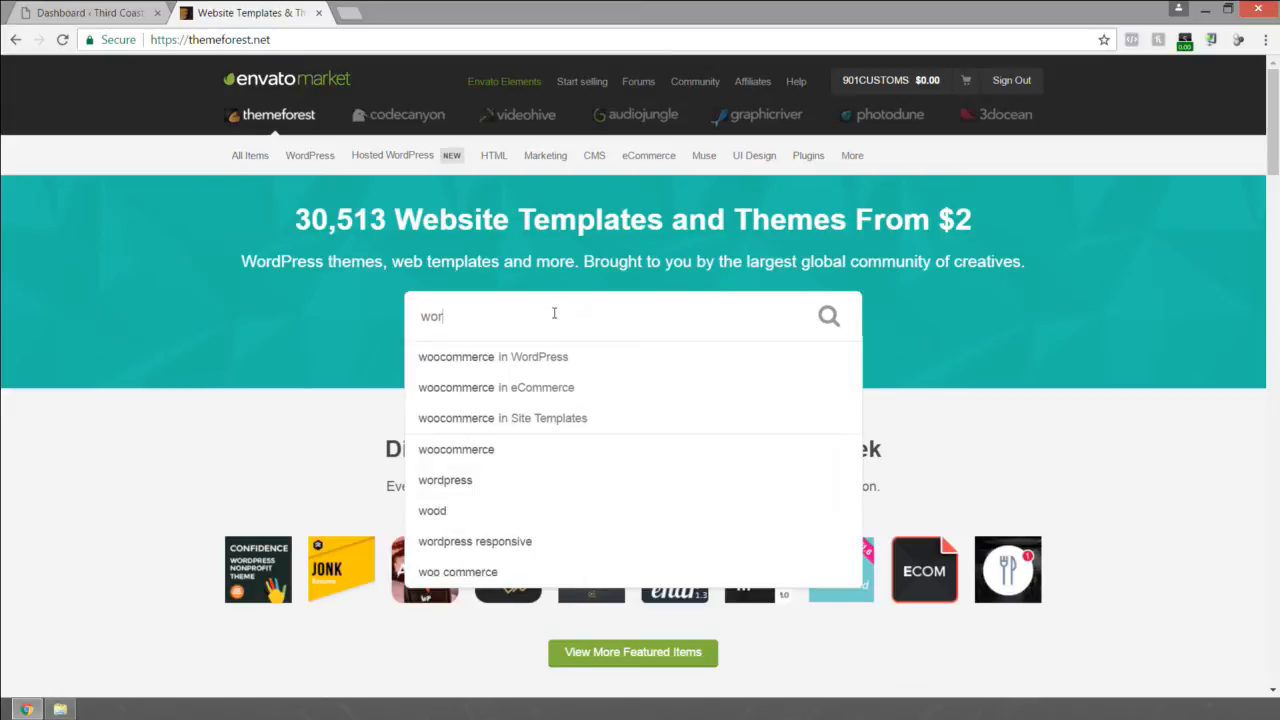
type("dpress")
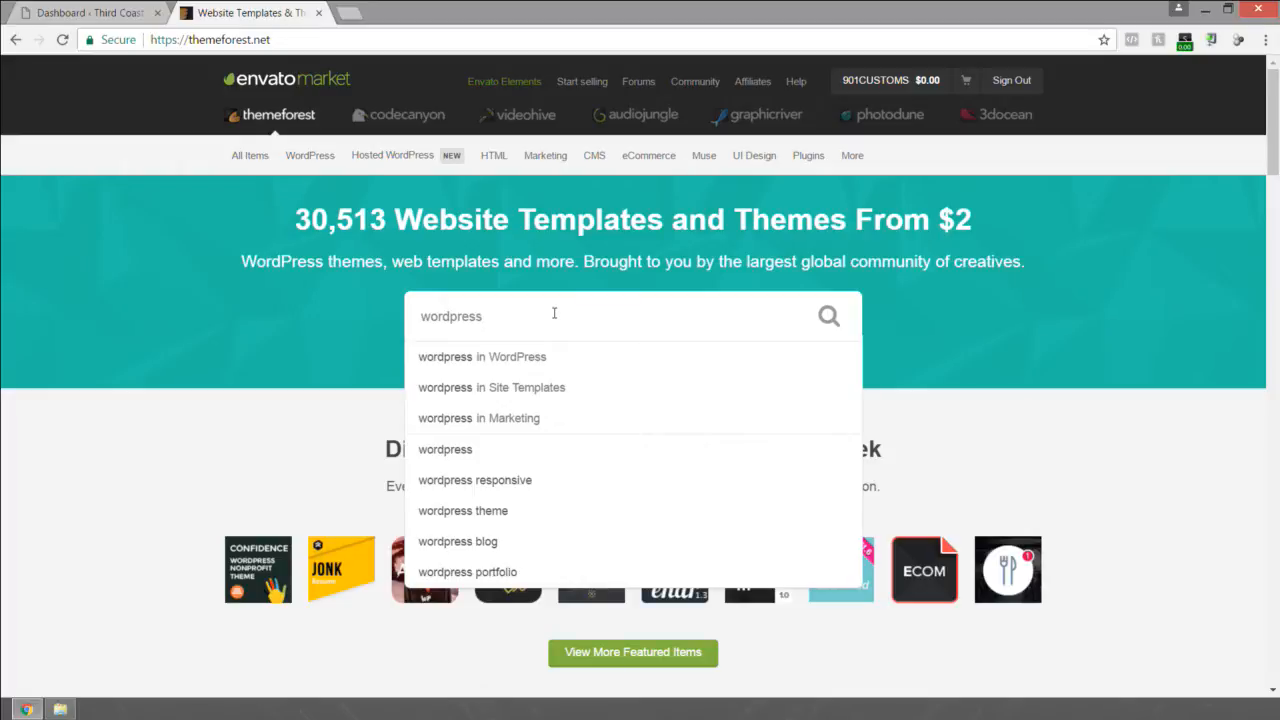
type("restaura")
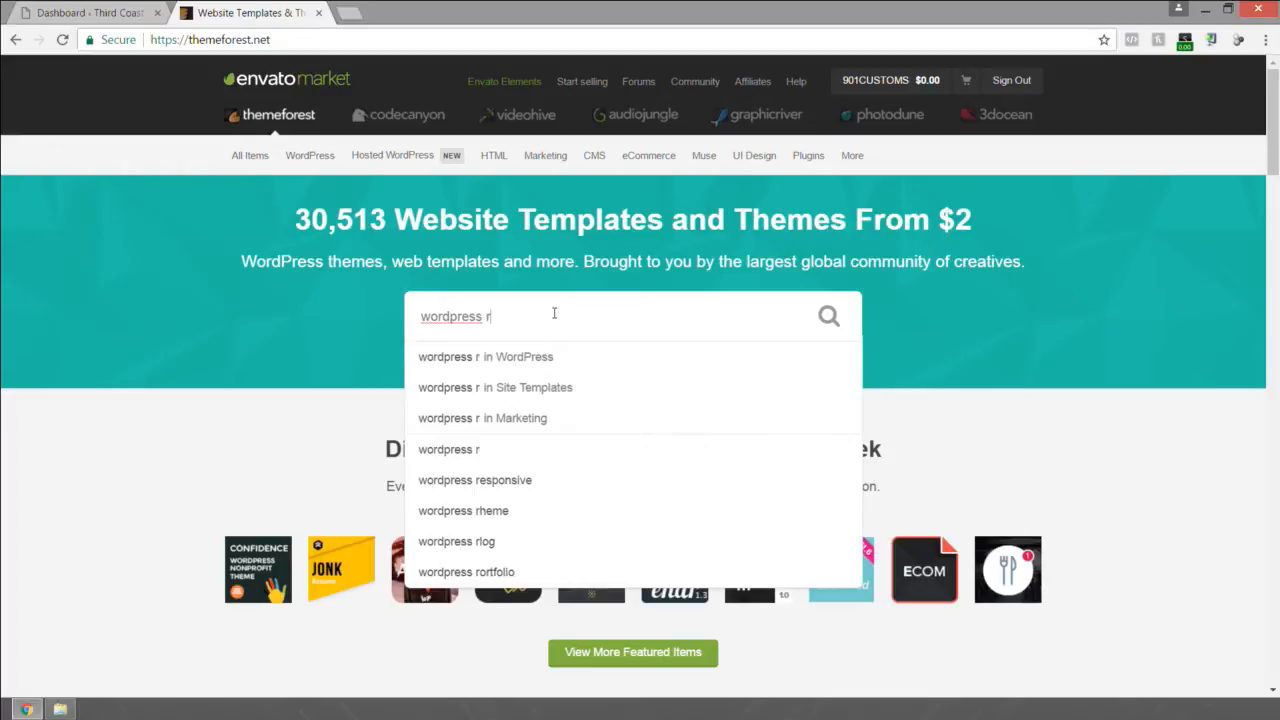
type("nt")
key("Return")
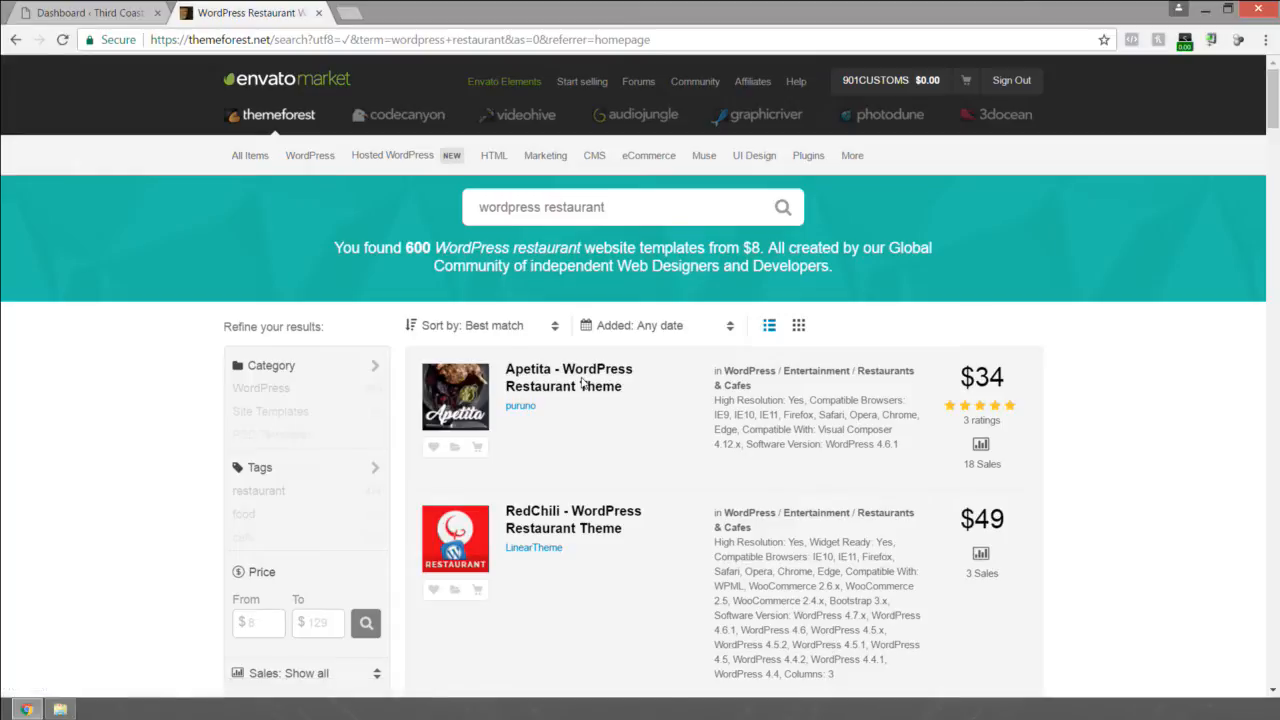
Step: Open the Apetita - WordPress Restaurant Theme result in a new tab and switch to it
left_click_drag(725, 370, 777, 371)
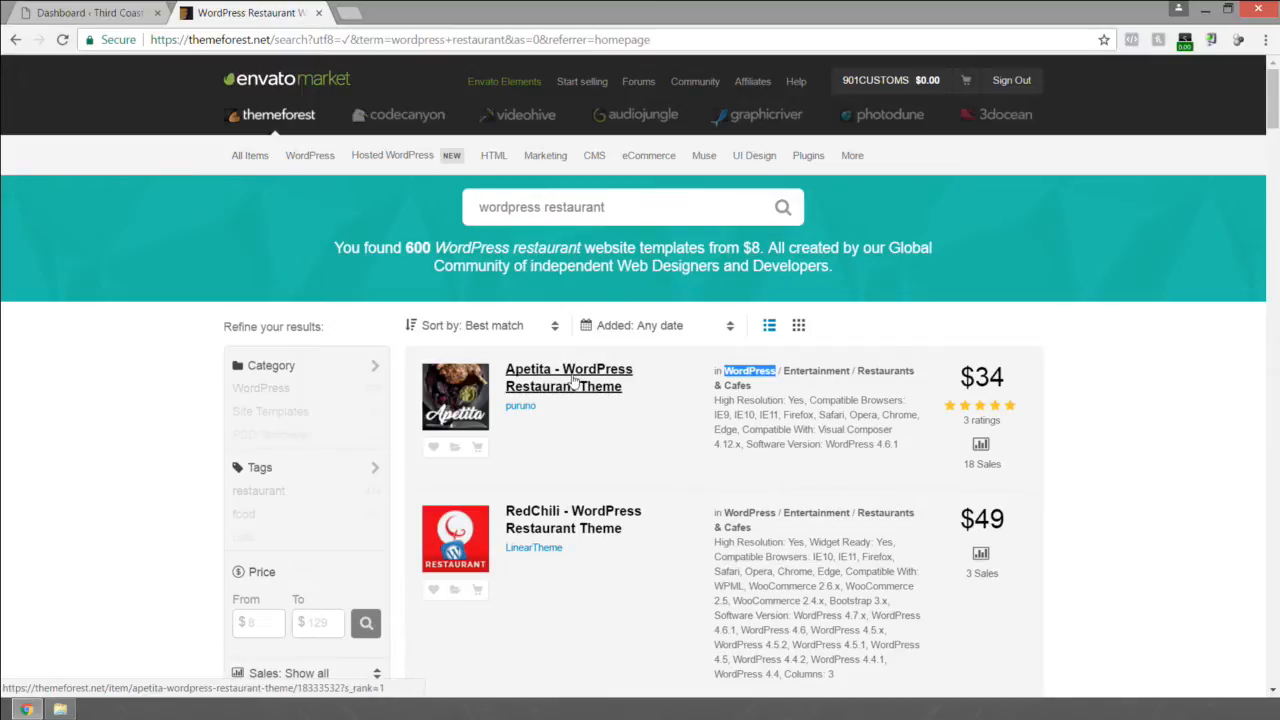
right_click(572, 381)
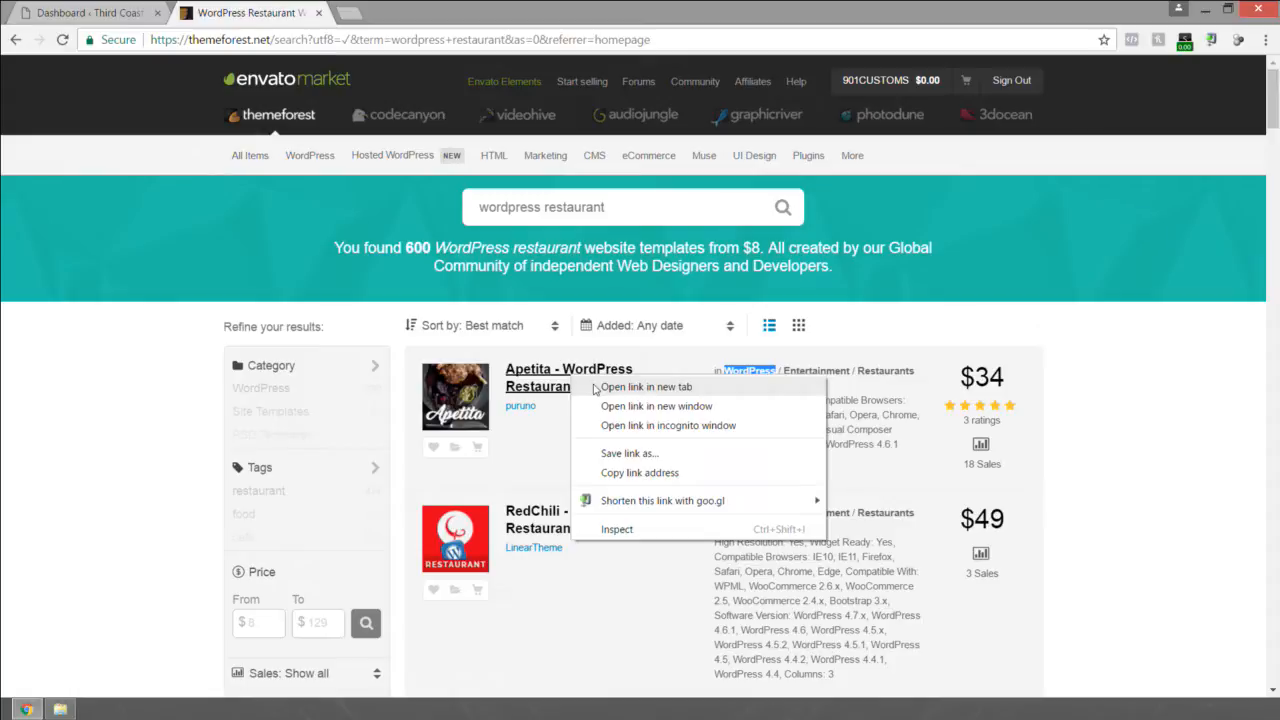
left_click(596, 388)
left_click(418, 12)
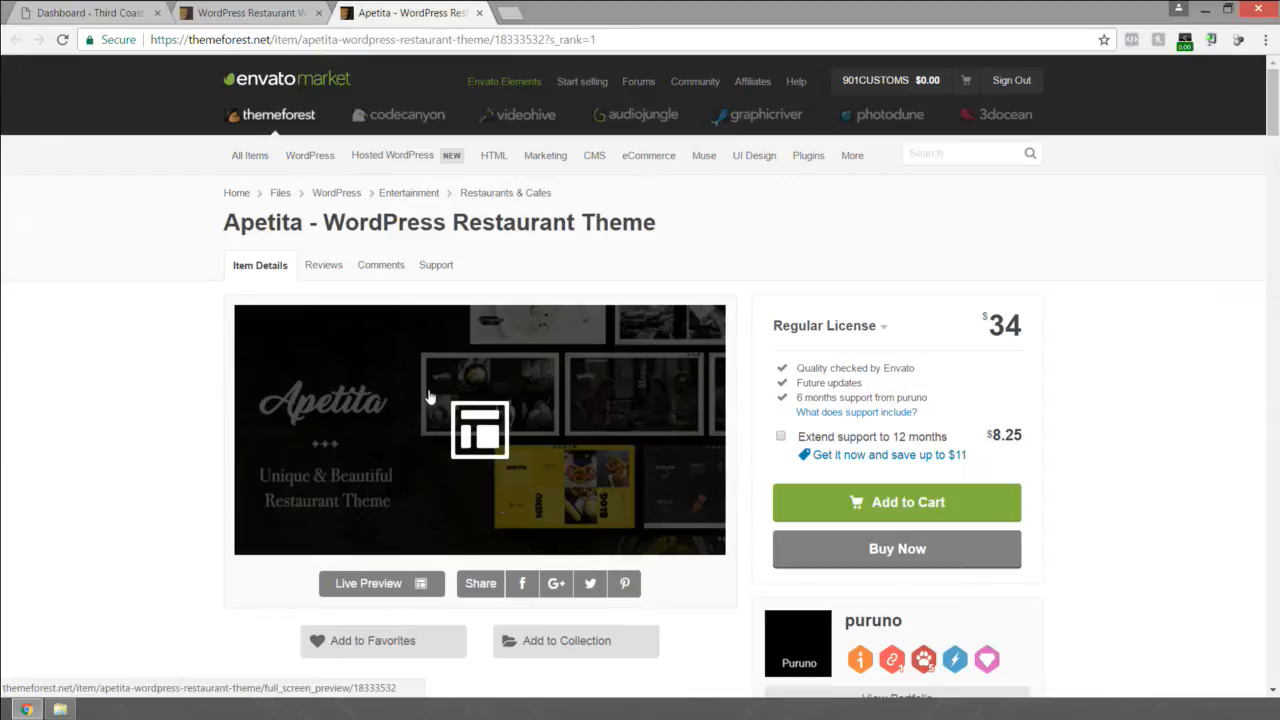
Step: Open the Apetita theme's live preview and remove the Envato frame around it
scroll(390, 306, "down", 2)
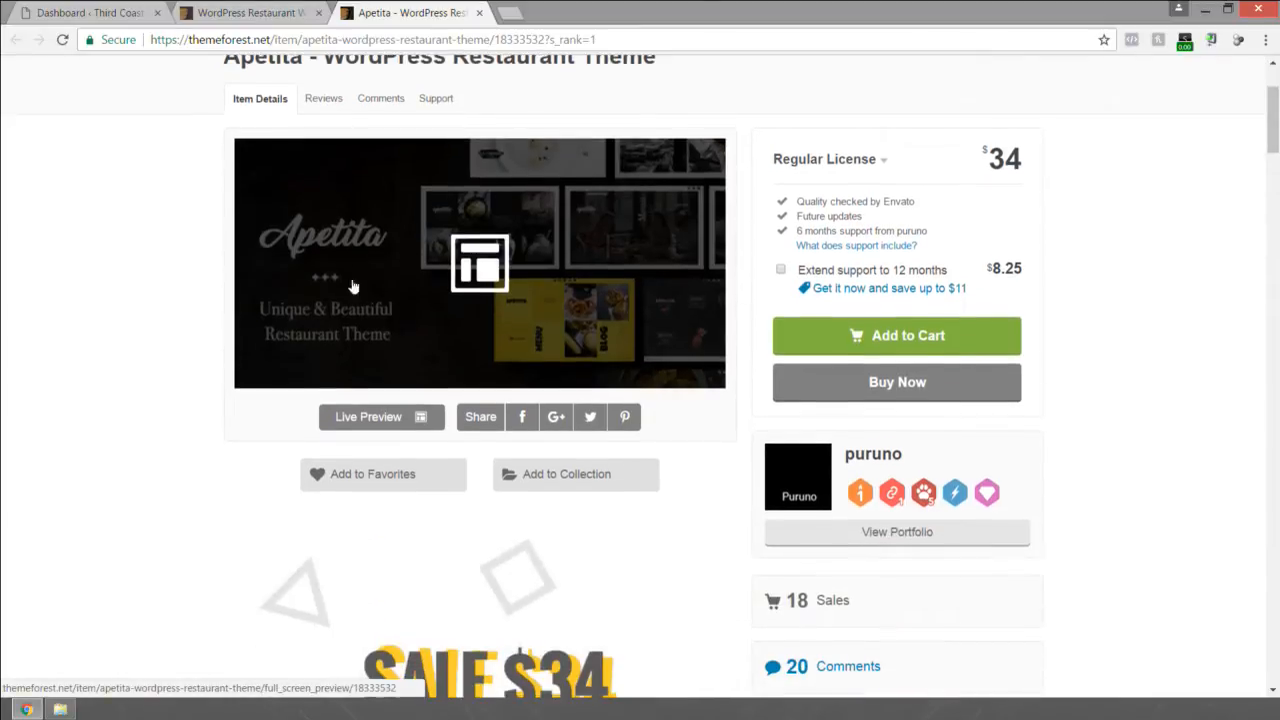
scroll(351, 249, "up", 2)
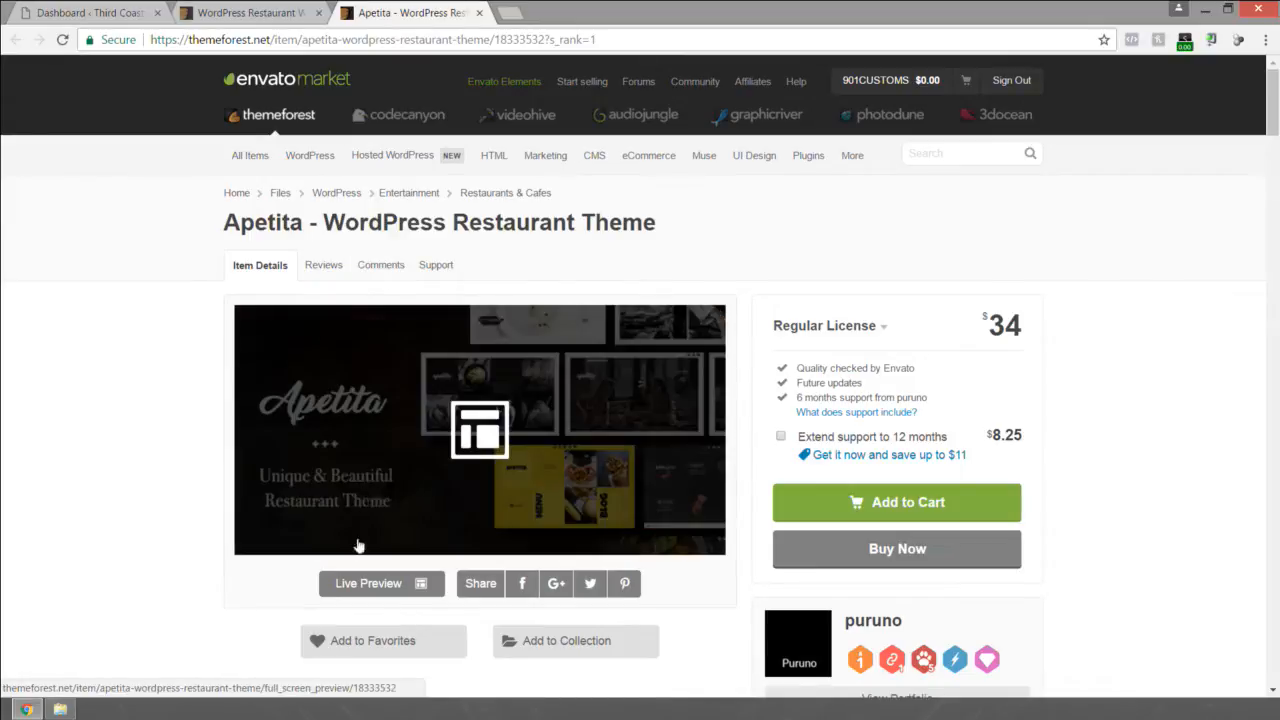
left_click(368, 590)
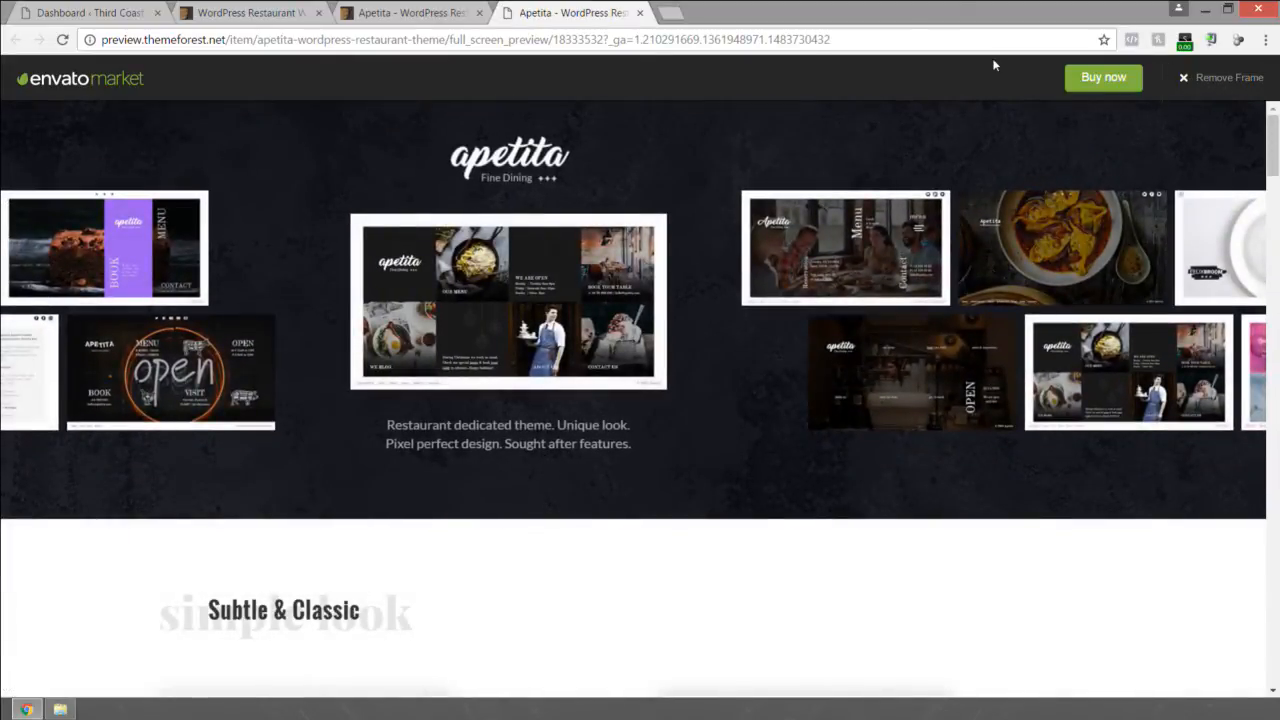
left_click(1206, 81)
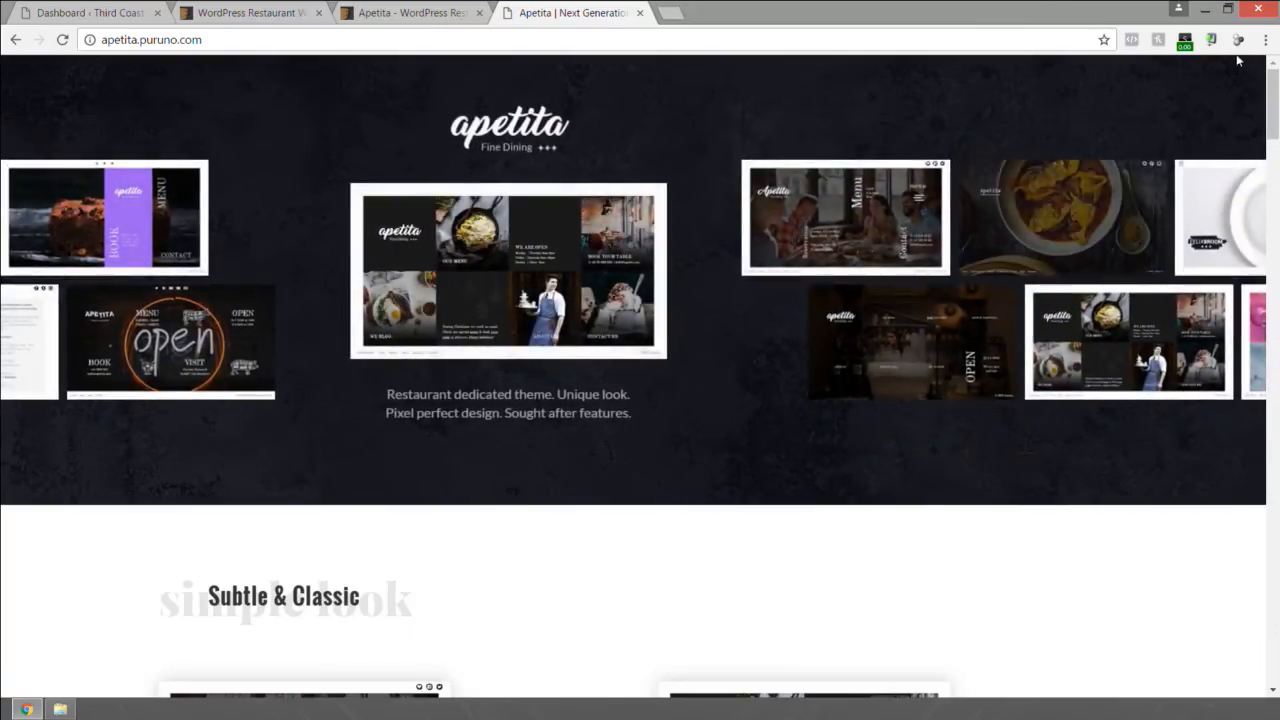
left_click(1264, 41)
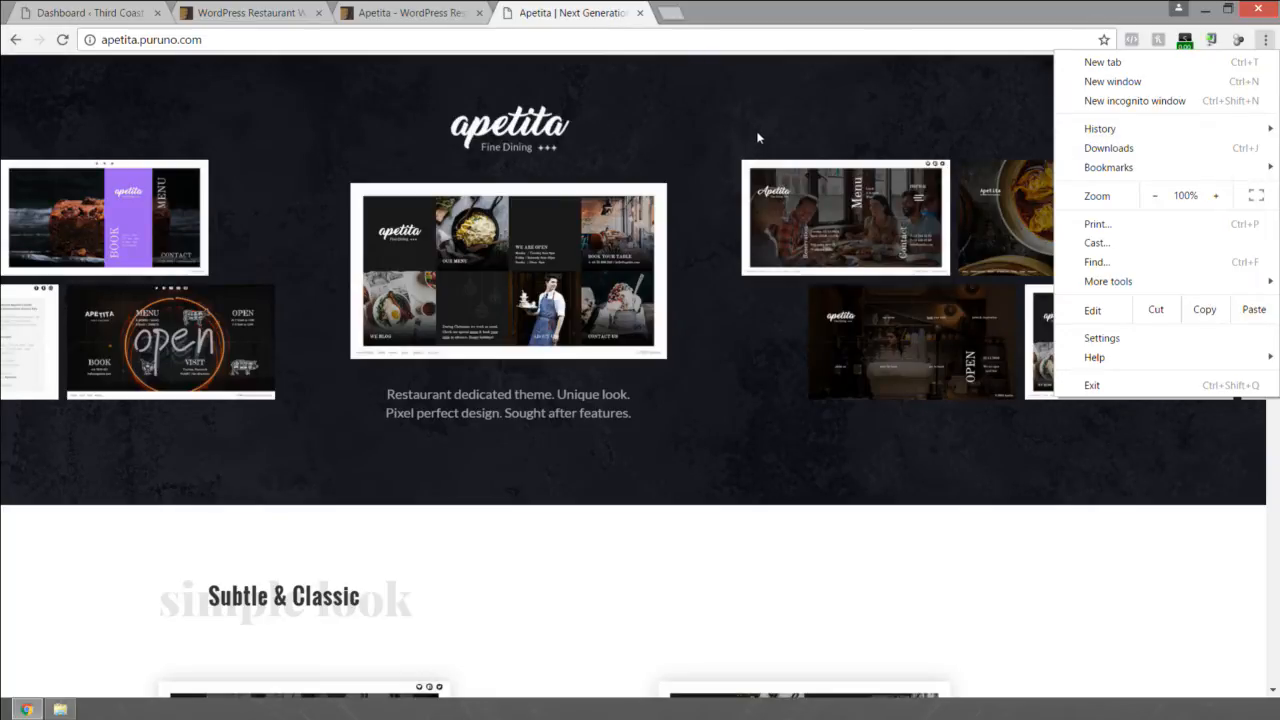
left_click(735, 106)
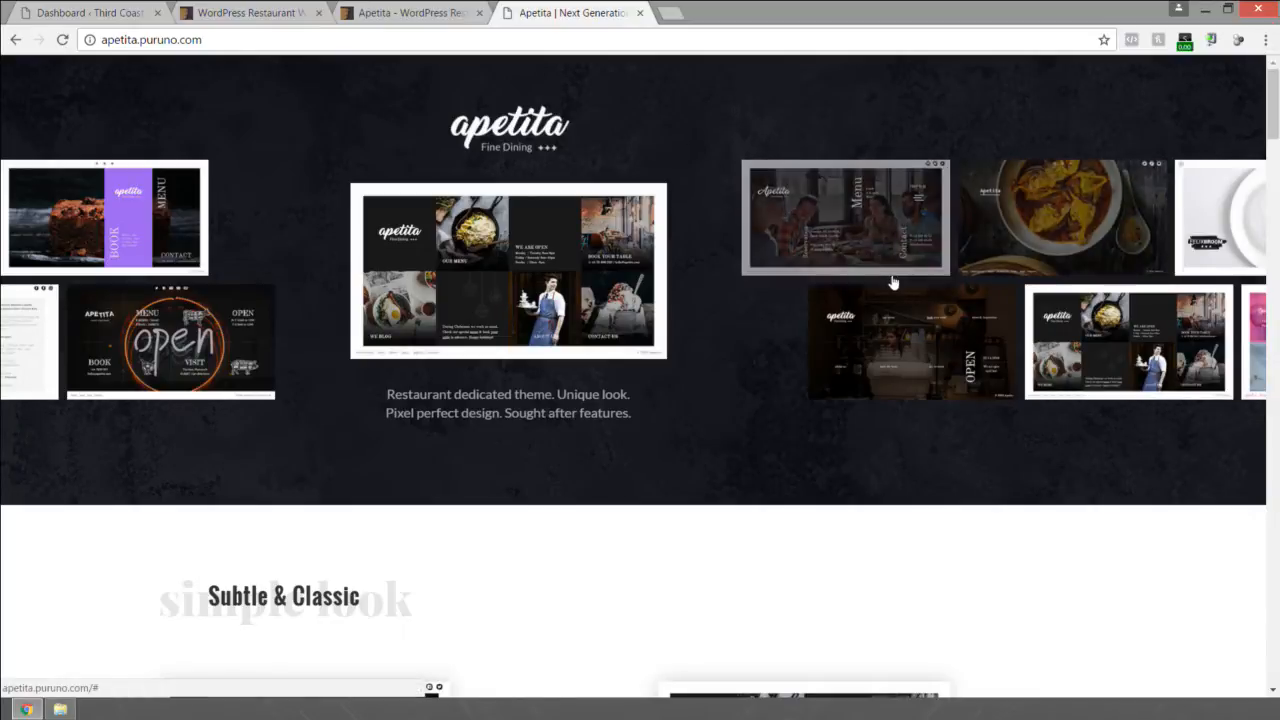
Step: Look through the Apetita demo designs in the Subtle & Classic and Modern & Fresh sections
scroll(894, 283, "down", 5)
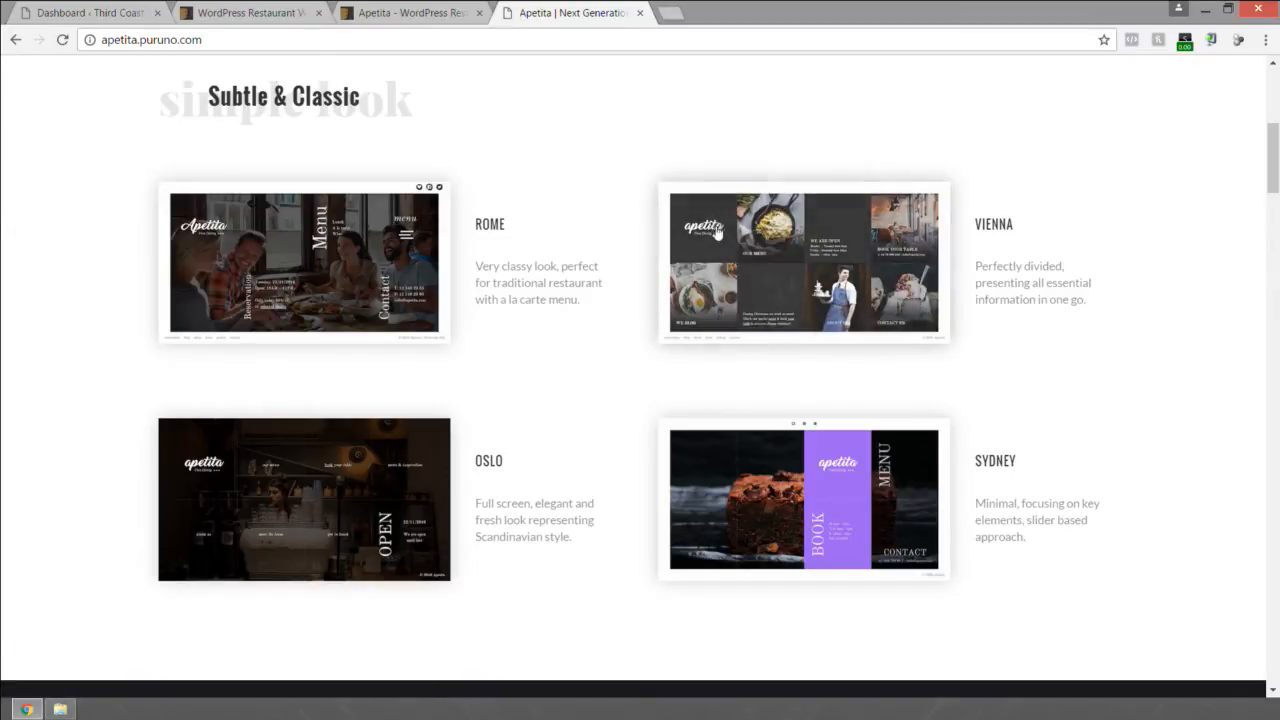
scroll(355, 250, "down", 3)
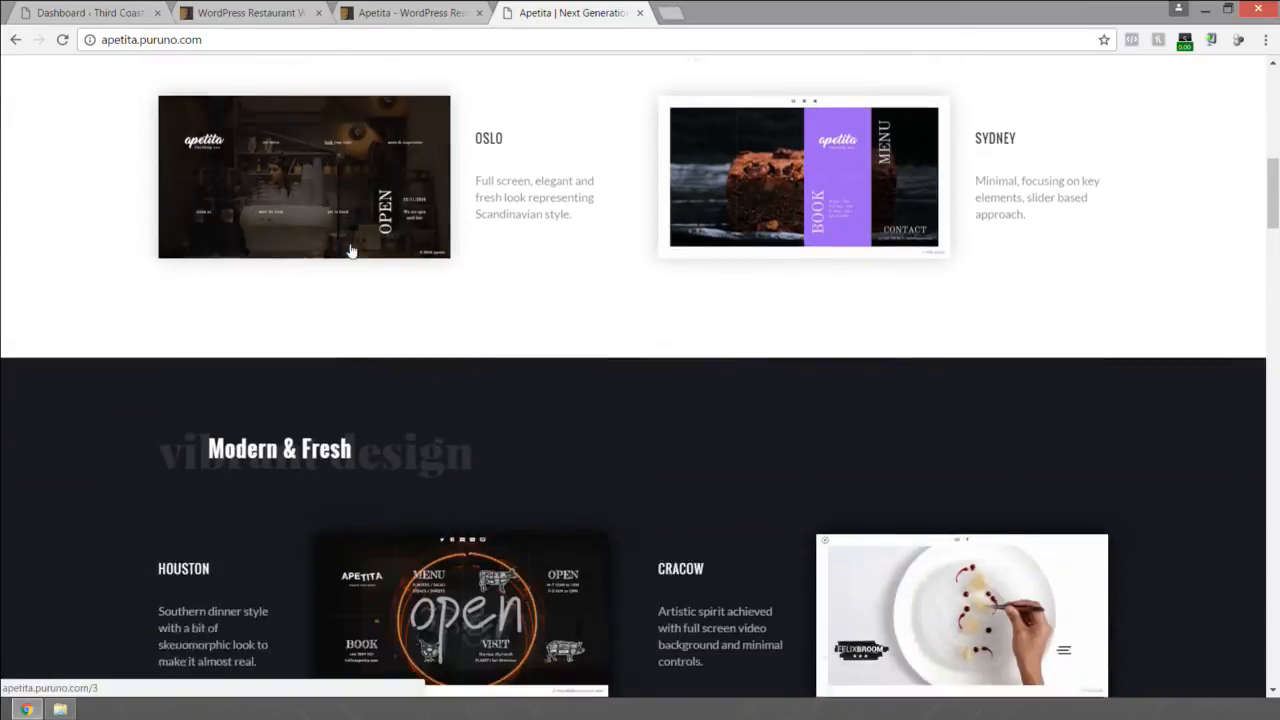
scroll(600, 250, "up", 2)
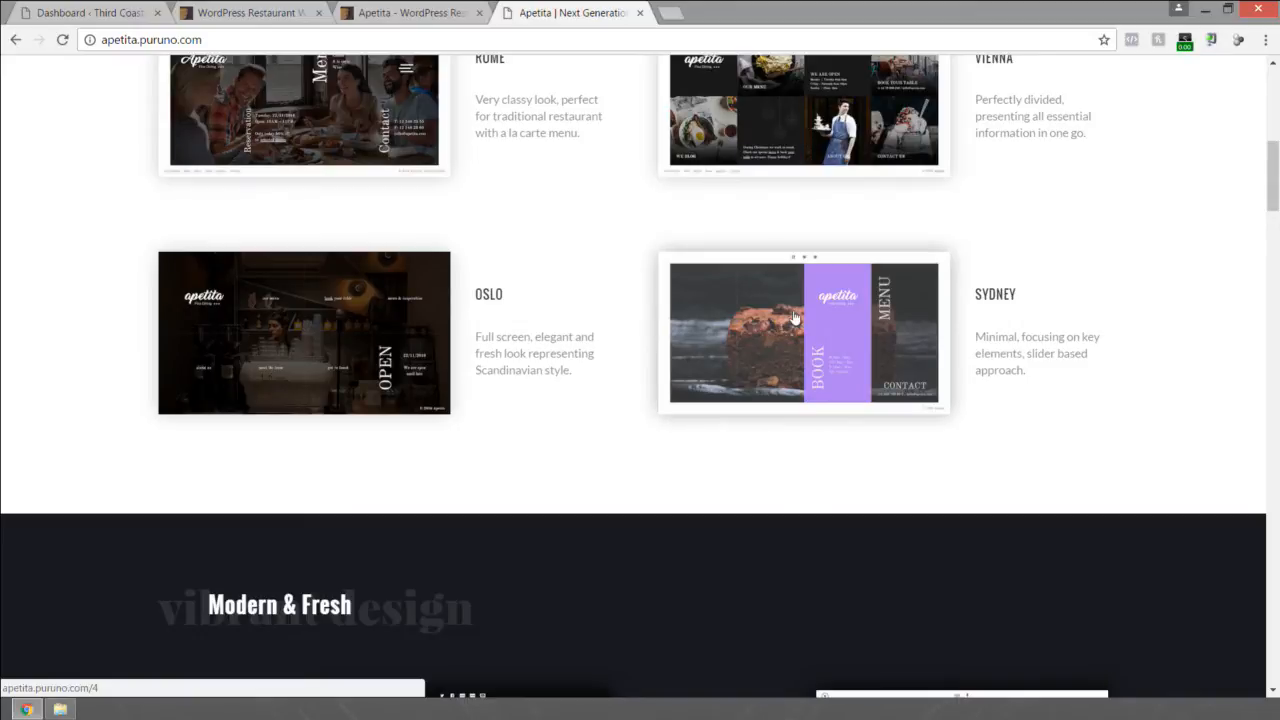
scroll(793, 316, "down", 4)
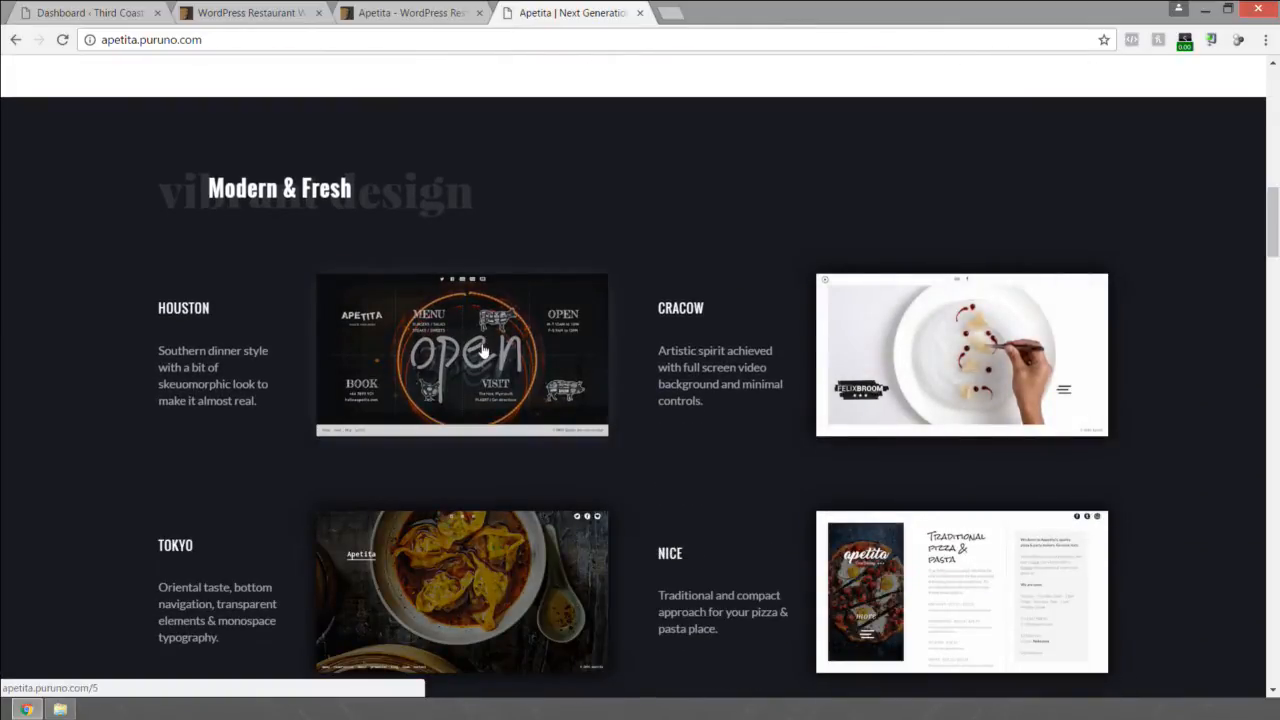
scroll(482, 350, "up", 12)
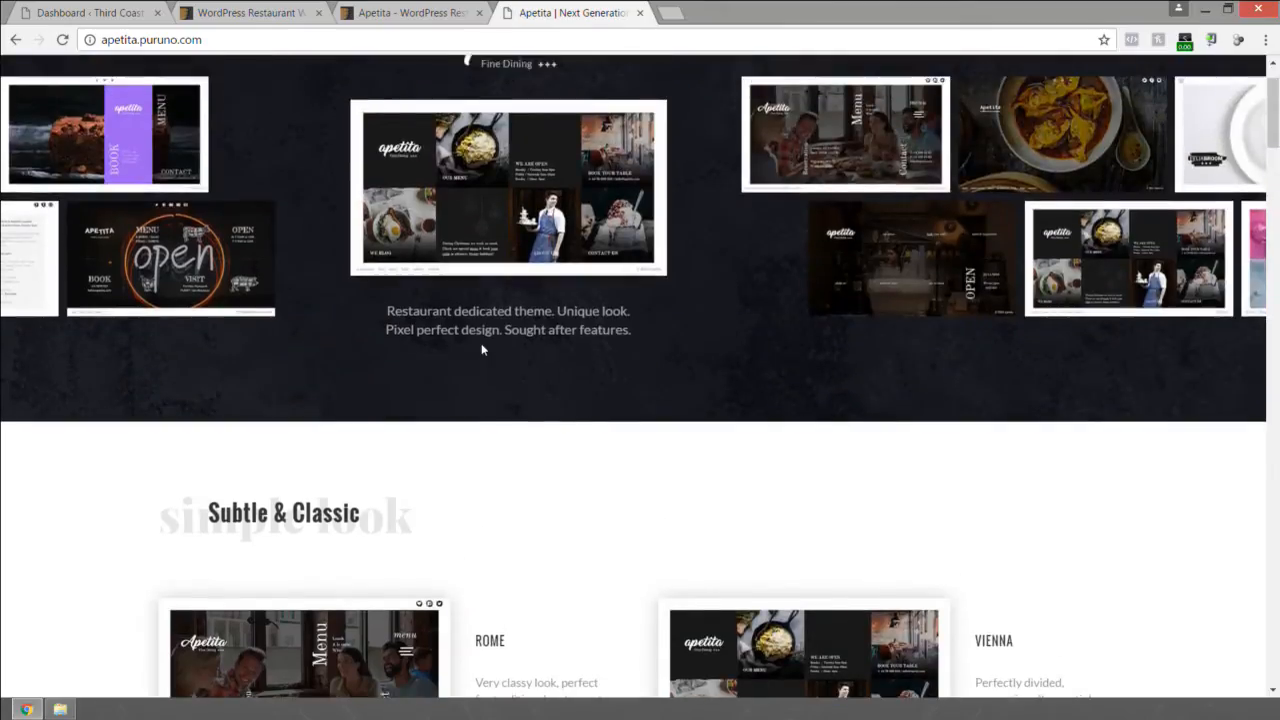
scroll(481, 343, "up", 1)
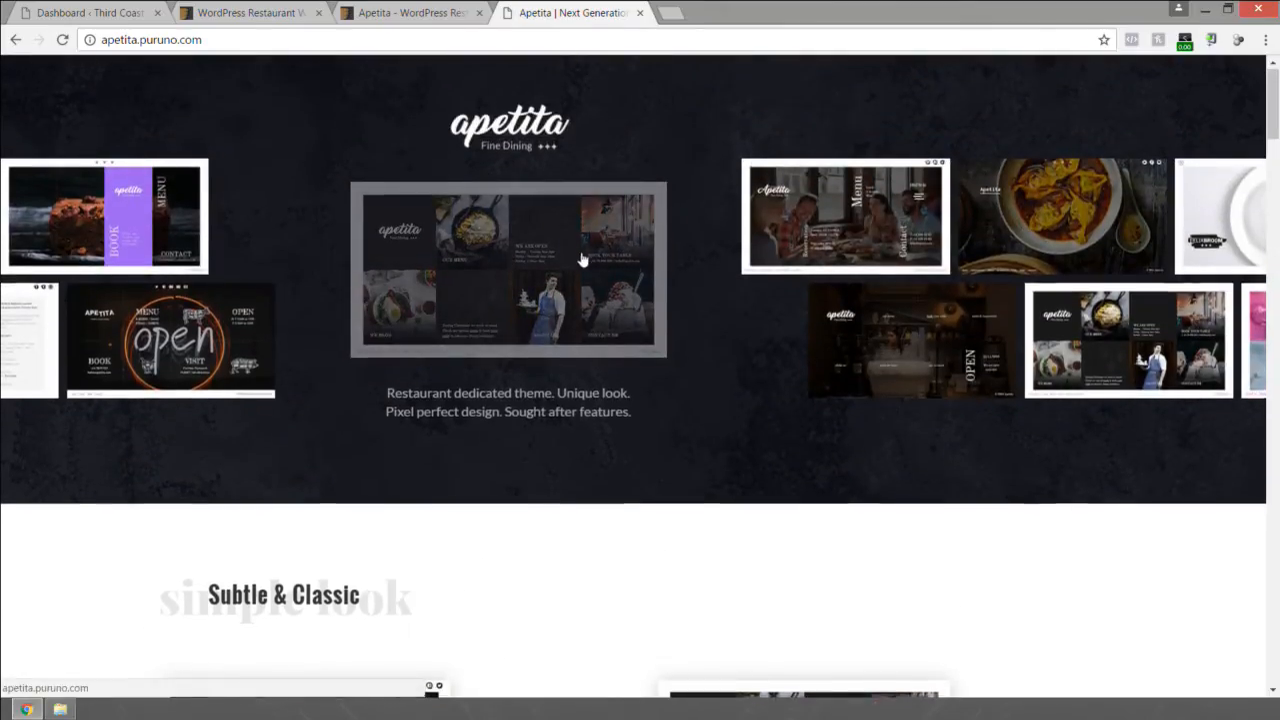
scroll(583, 260, "down", 4)
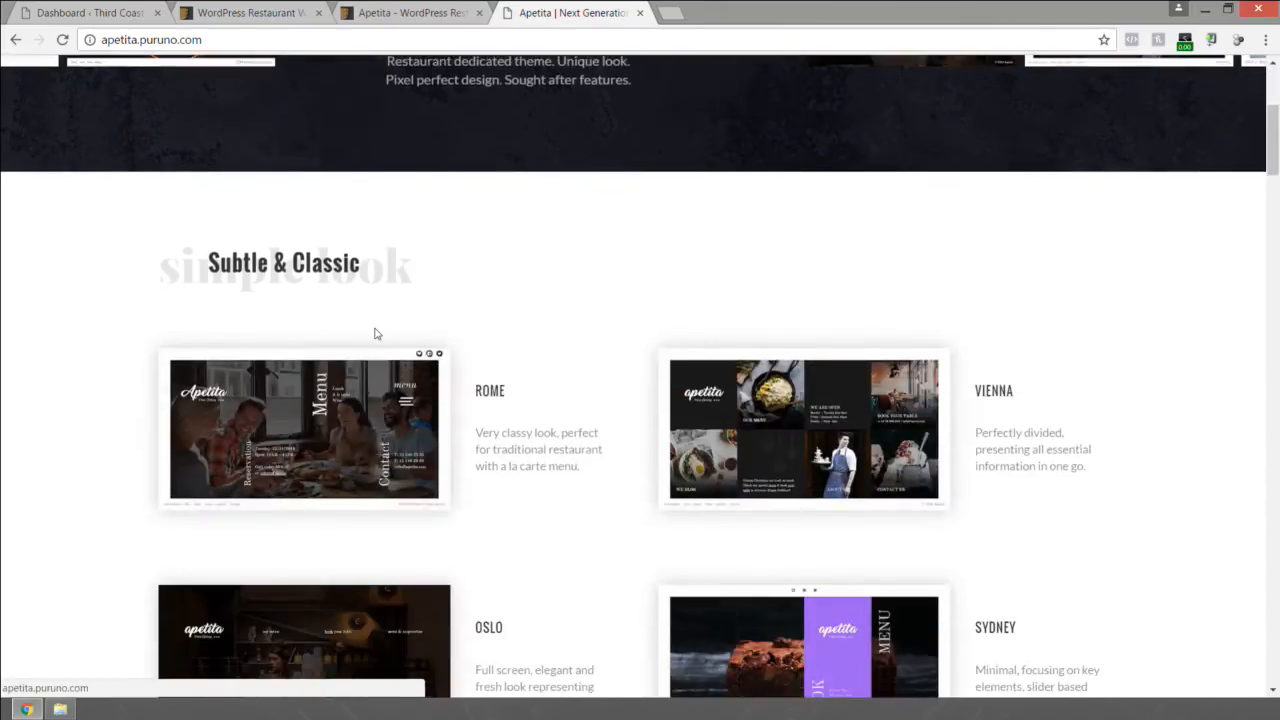
Step: Open the Rome demo and view its full-page navigation menu, closing the menu again
left_click(328, 403)
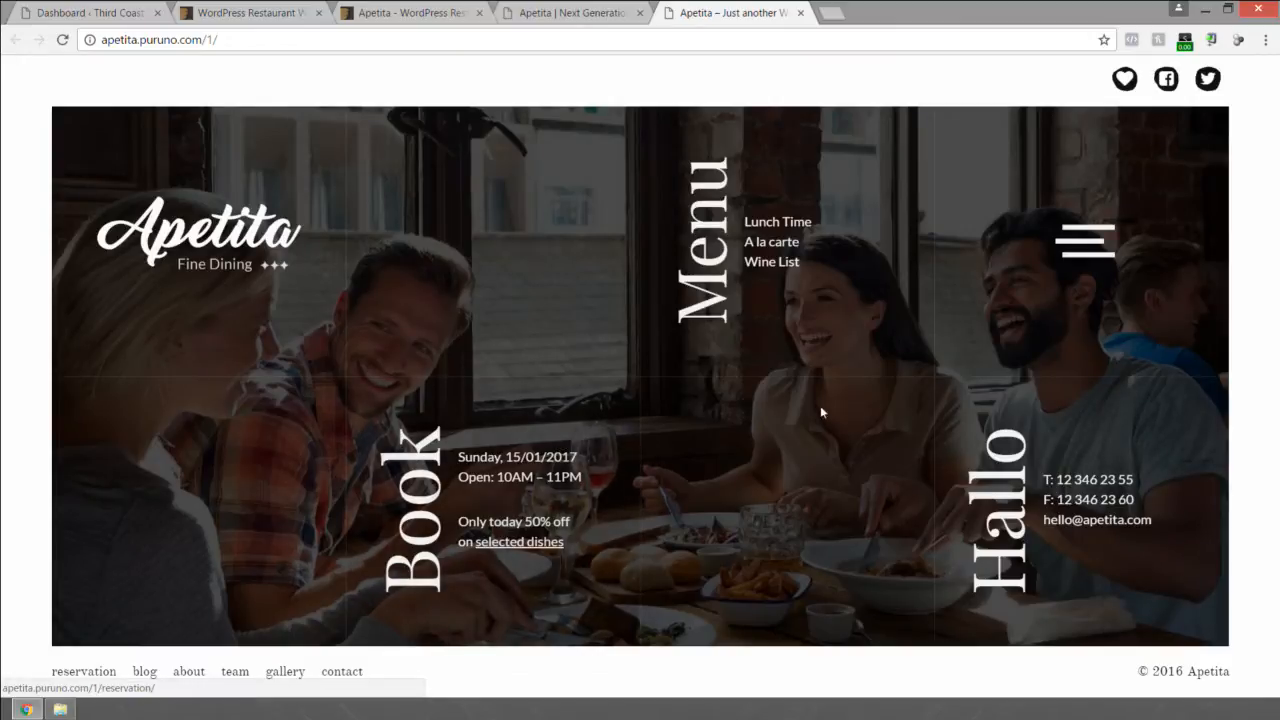
left_click(1077, 240)
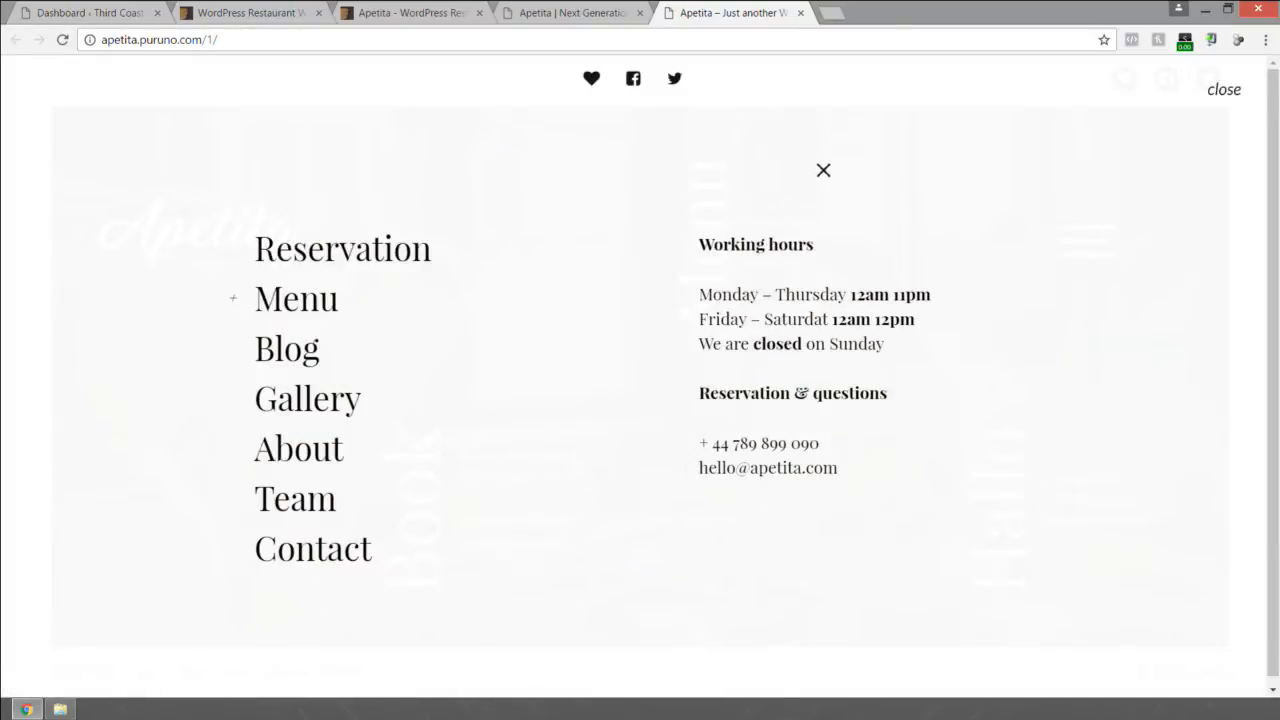
left_click(960, 158)
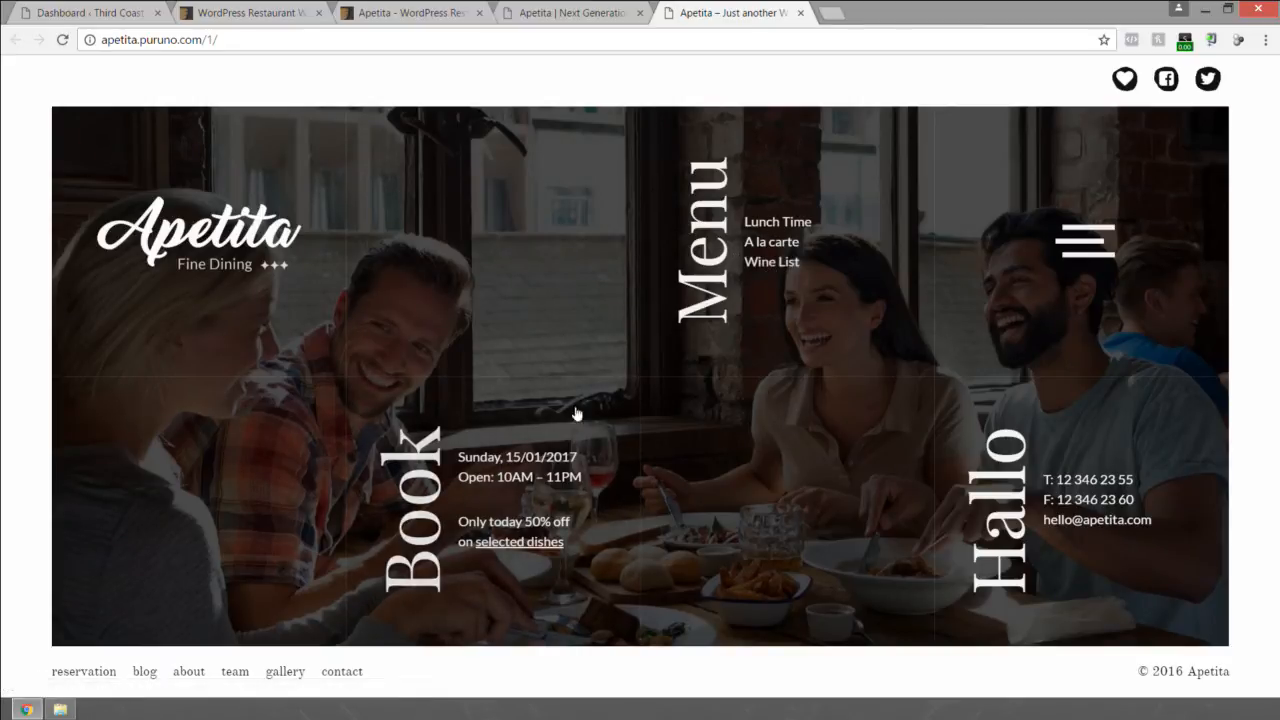
Step: Take the browser window out of full size and resize it narrower to check the Rome demo's responsive layout
double_click(1037, 11)
left_click_drag(910, 57, 1221, 33)
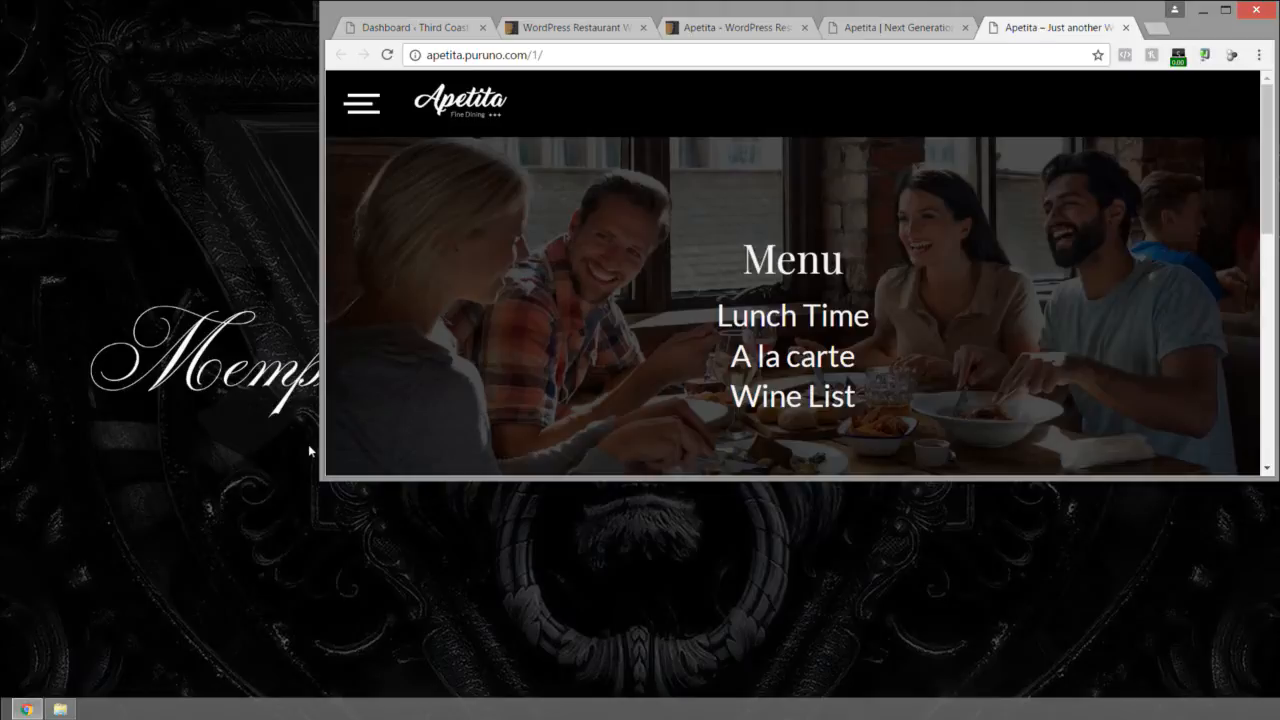
left_click_drag(318, 481, 350, 699)
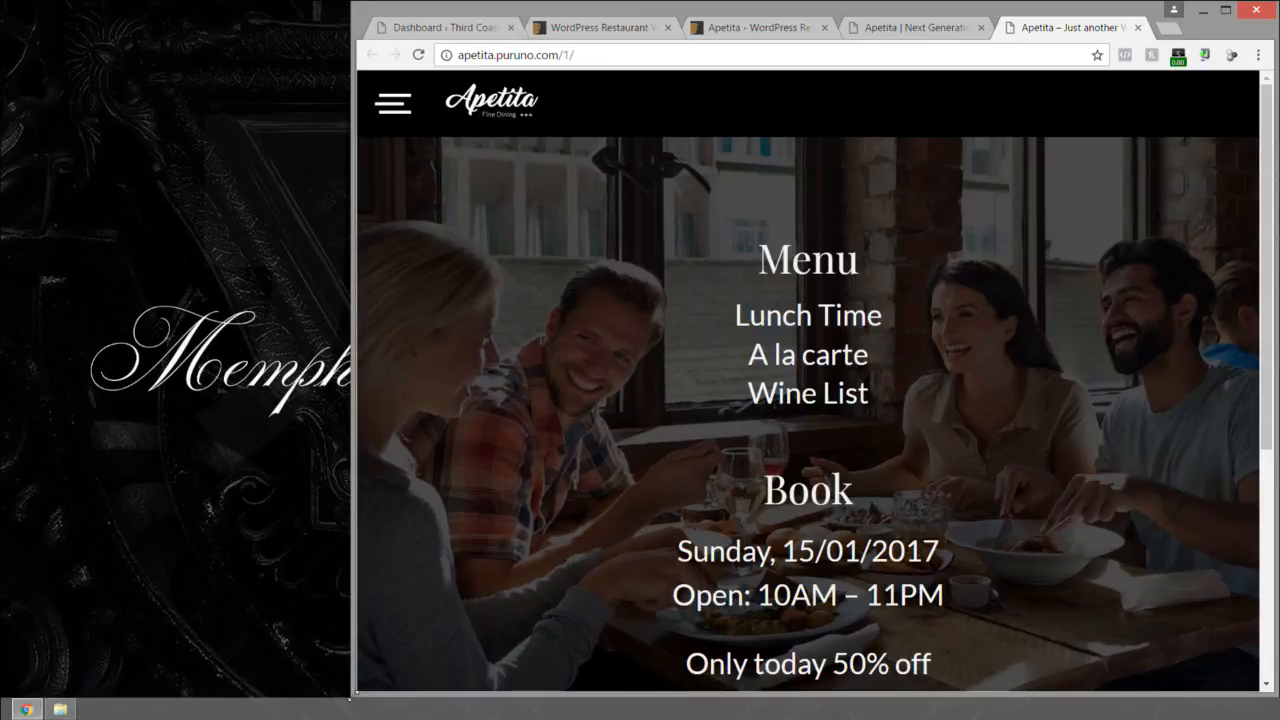
Step: Widen the browser window slightly and look through the Rome demo's tablet-width layout down and back up
left_click(550, 58)
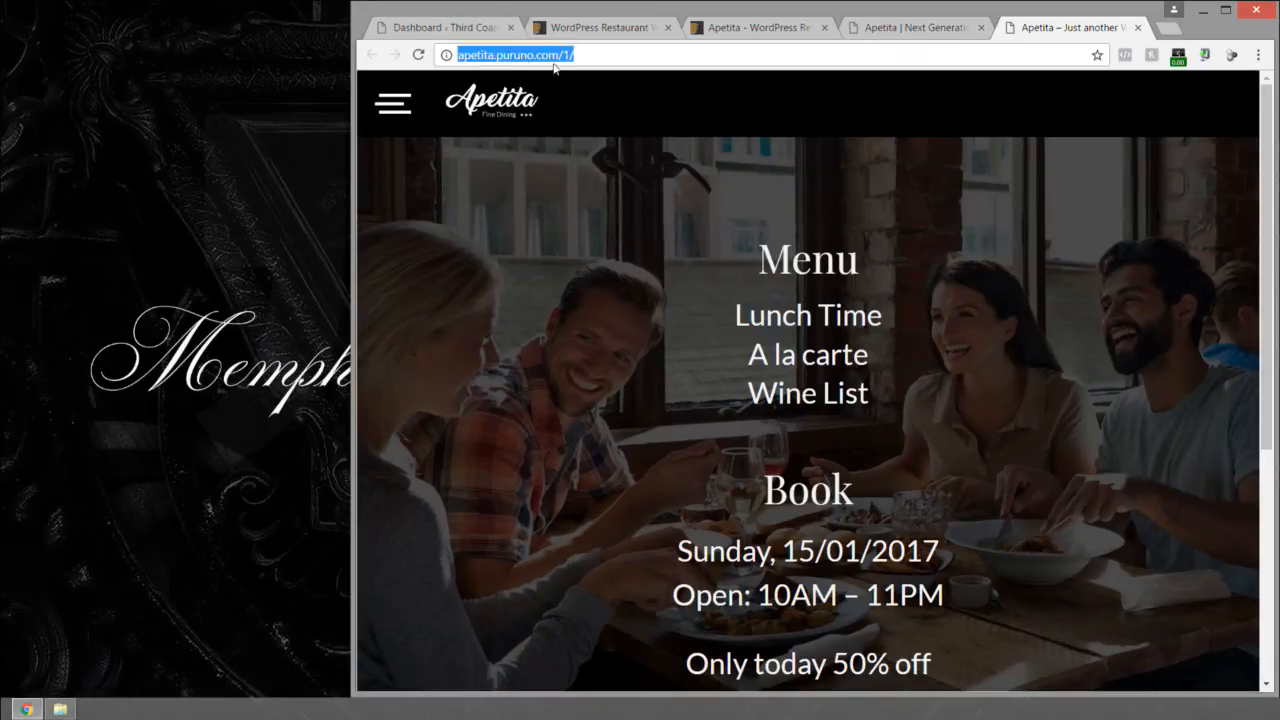
left_click_drag(347, 115, 284, 110)
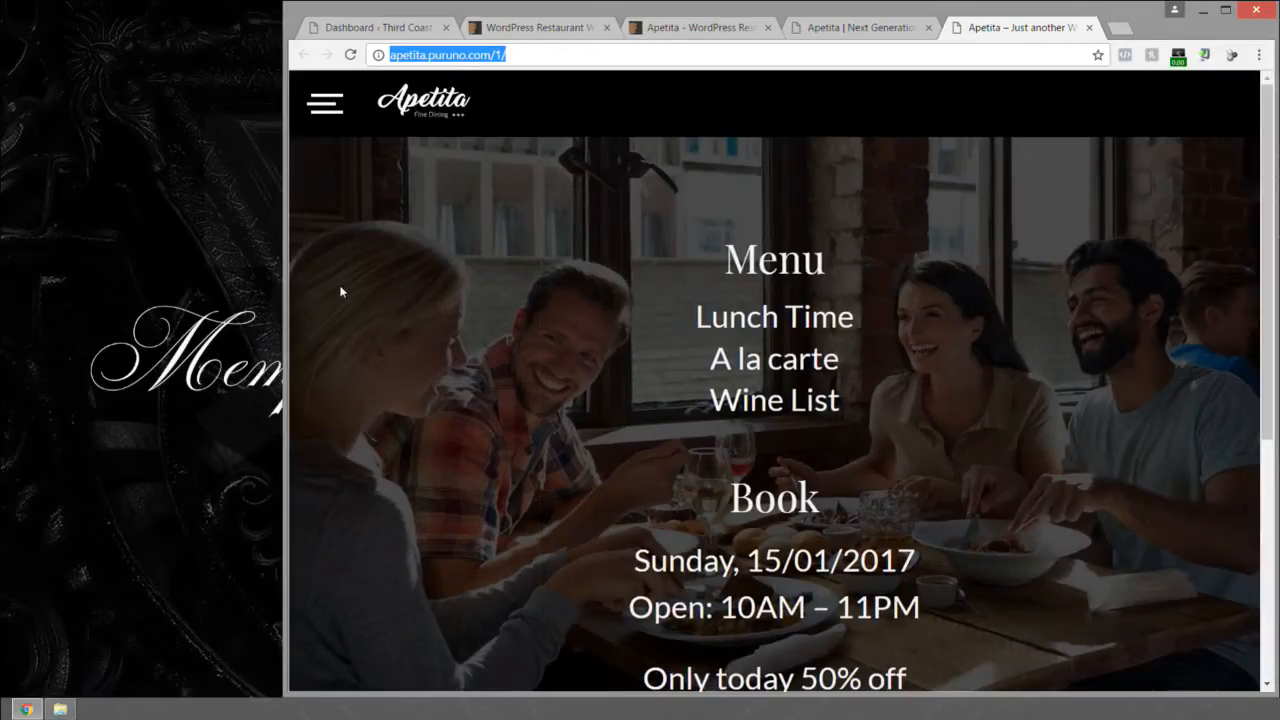
scroll(338, 292, "down", 5)
scroll(337, 293, "up", 5)
scroll(711, 330, "down", 4)
scroll(711, 323, "up", 4)
Step: Narrow the window to phone width to check the Rome demo's mobile layout, and widen it back to nearly full screen
left_click_drag(284, 360, 975, 336)
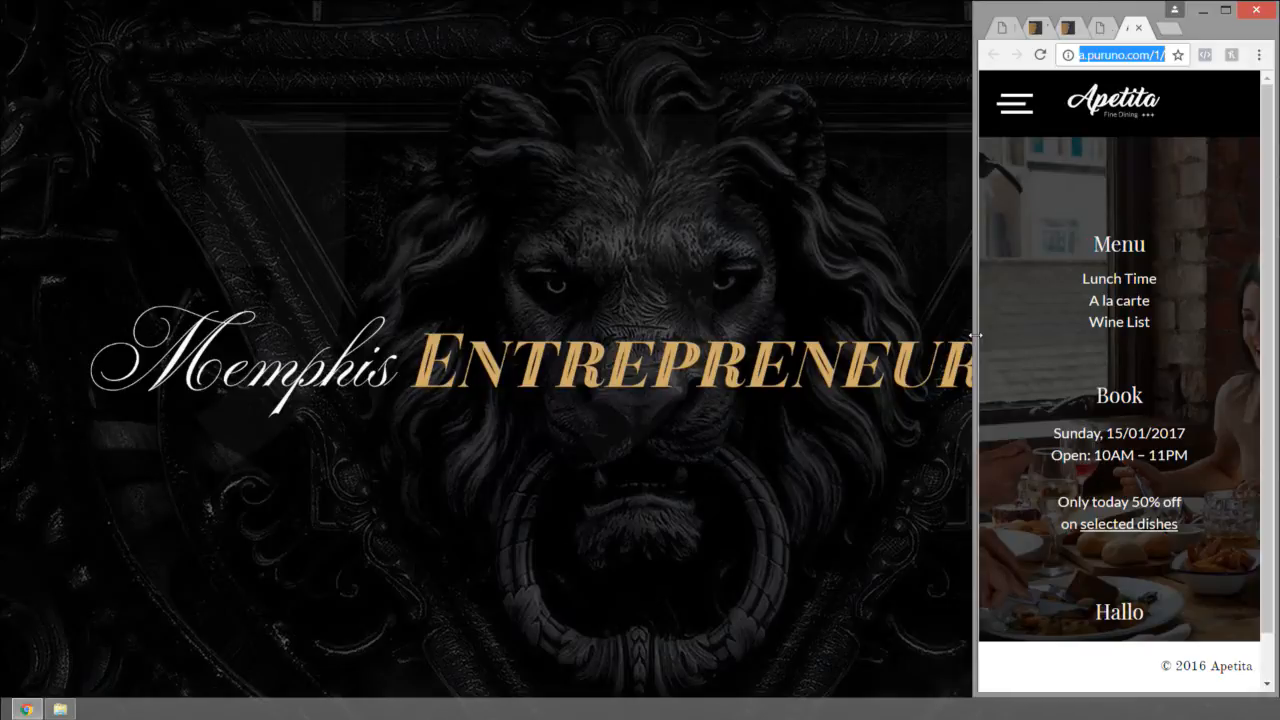
scroll(1008, 349, "down", 1)
scroll(1015, 350, "up", 1)
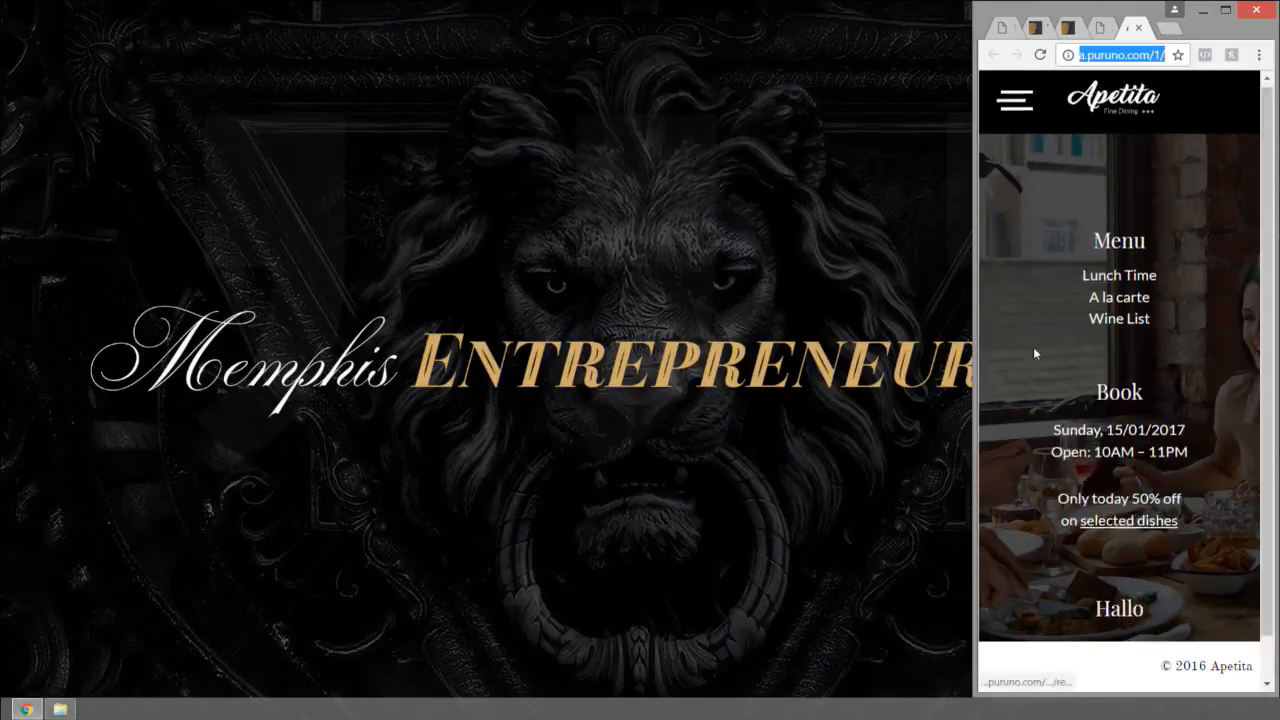
left_click_drag(976, 328, 12, 344)
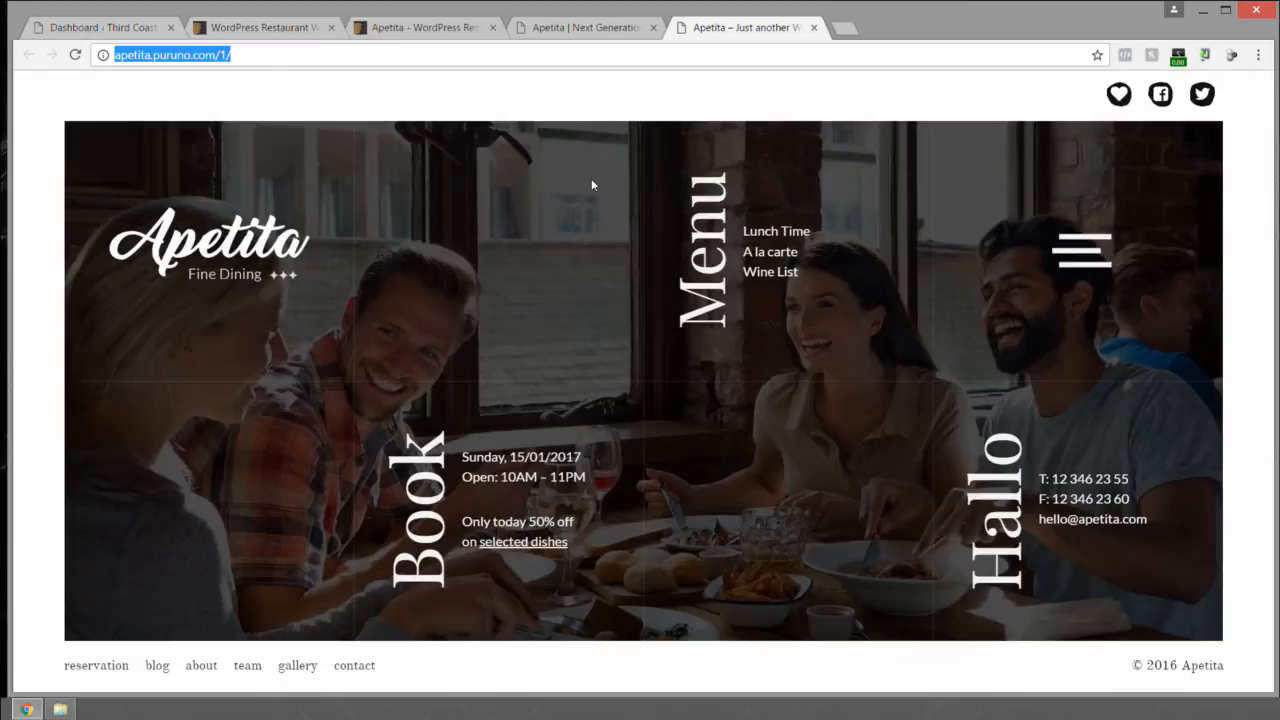
Step: Close the Rome demo and open the New York demo from the Colorful & Fresh section of the Apetita overview page
left_click(590, 30)
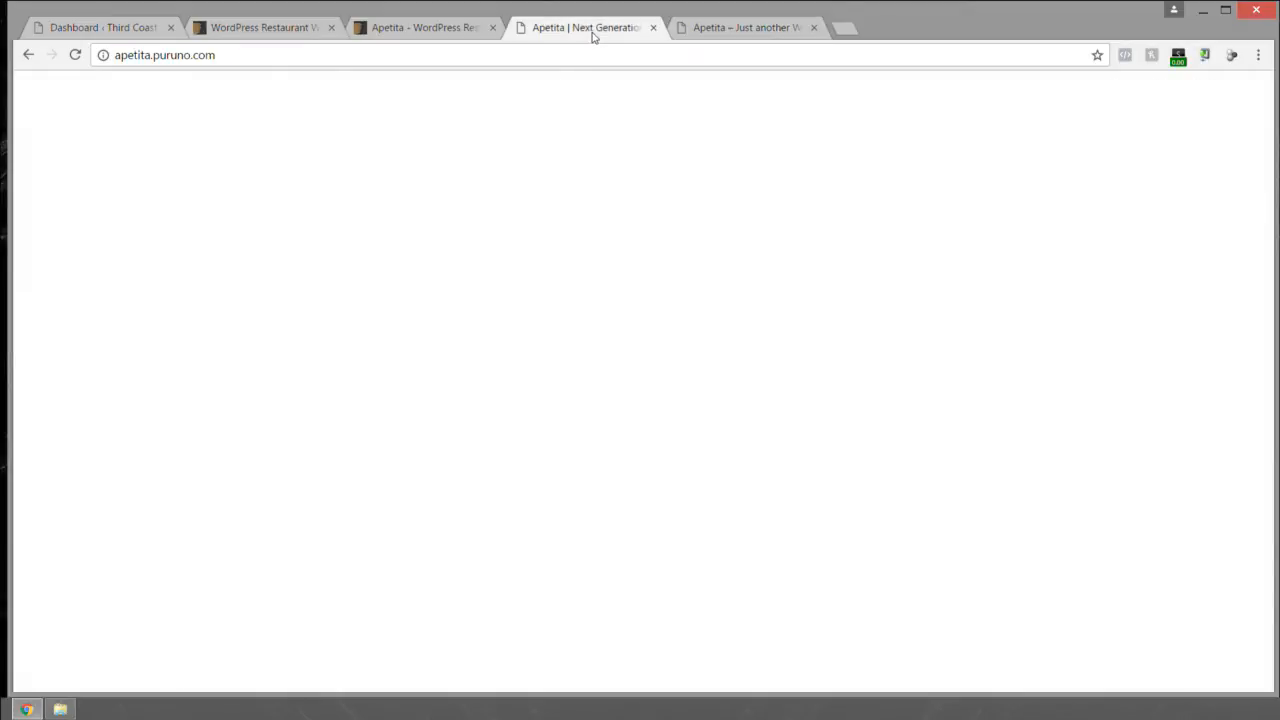
left_click(813, 27)
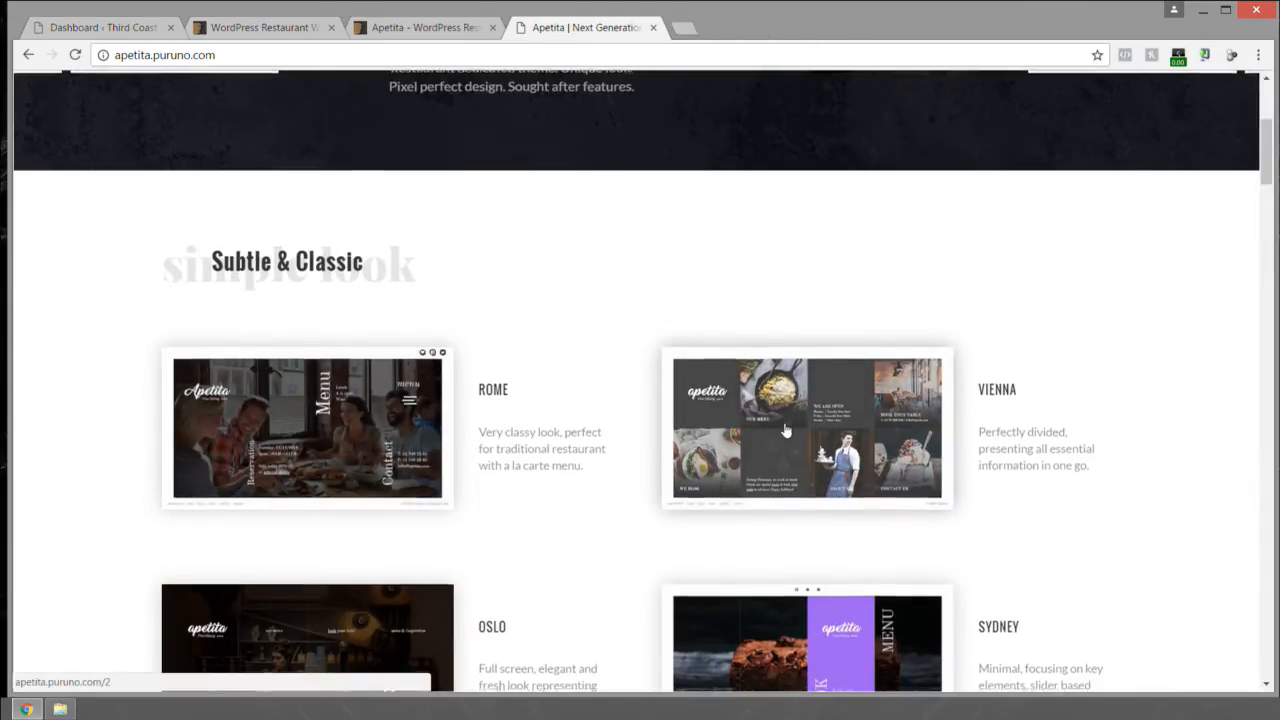
scroll(786, 430, "down", 3)
scroll(449, 374, "down", 3)
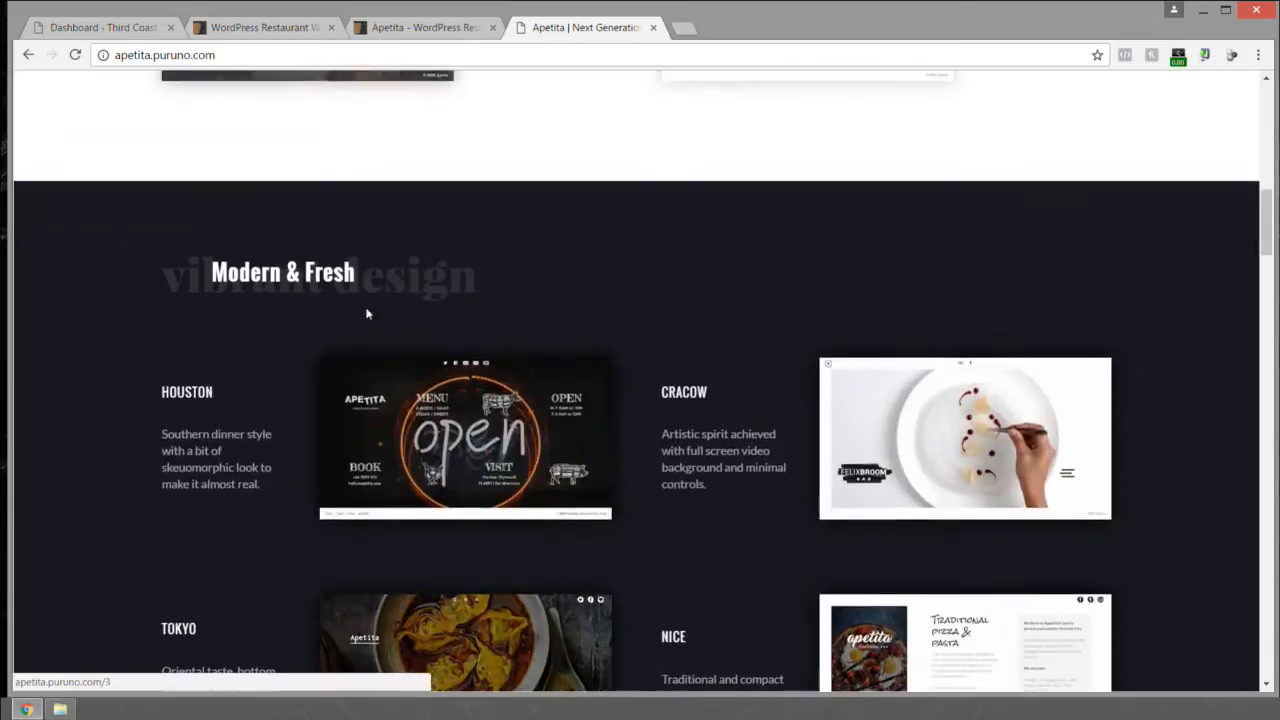
scroll(350, 313, "down", 2)
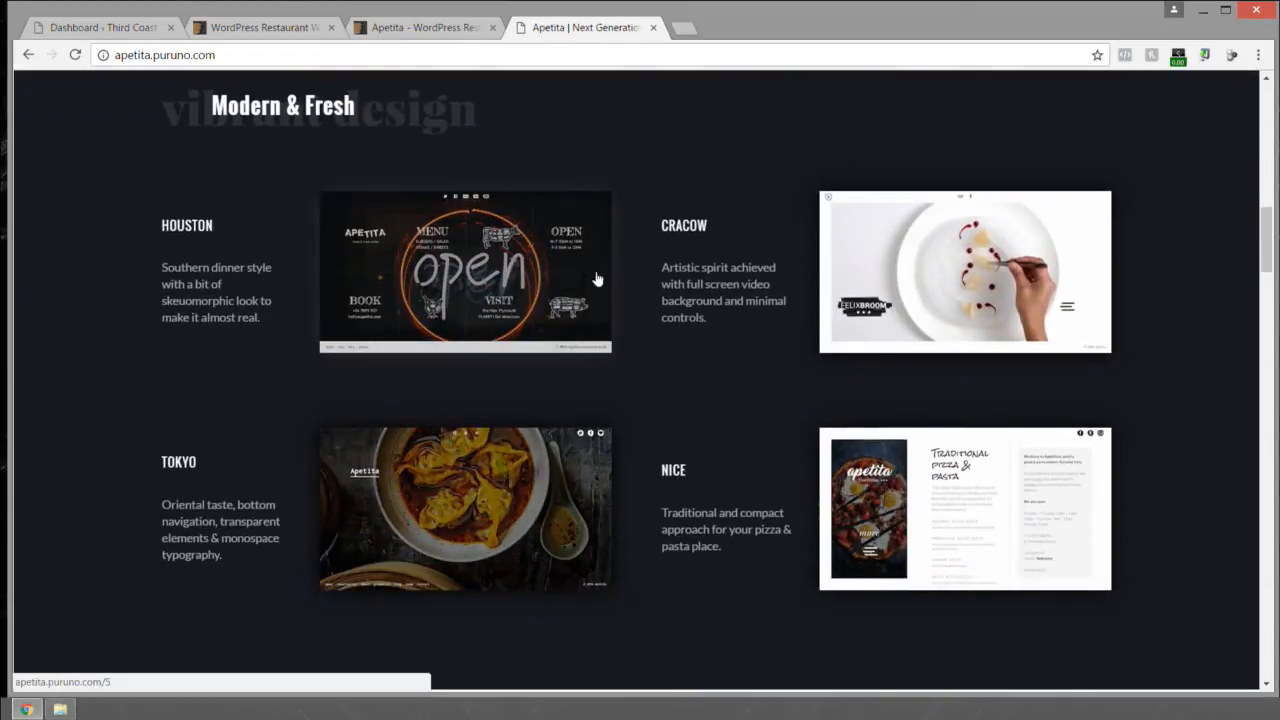
scroll(857, 286, "down", 1)
scroll(857, 286, "down", 3)
scroll(677, 400, "down", 3)
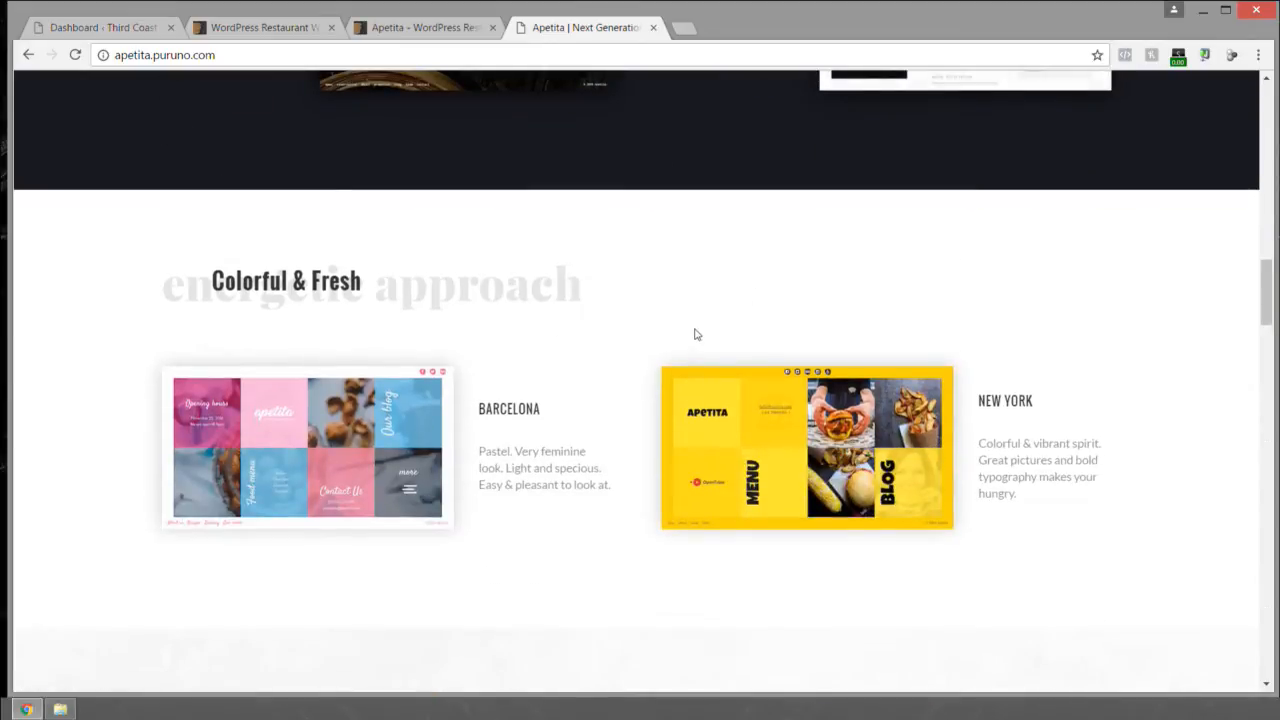
scroll(700, 338, "down", 3)
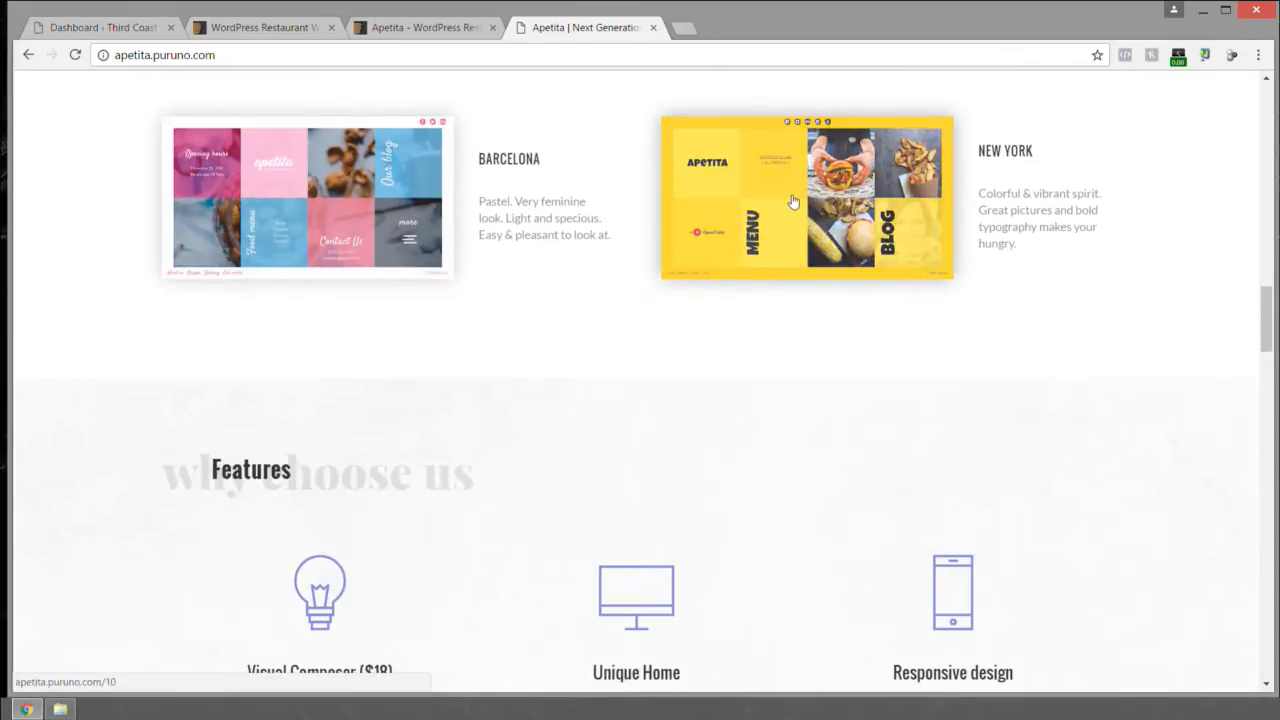
left_click(792, 202)
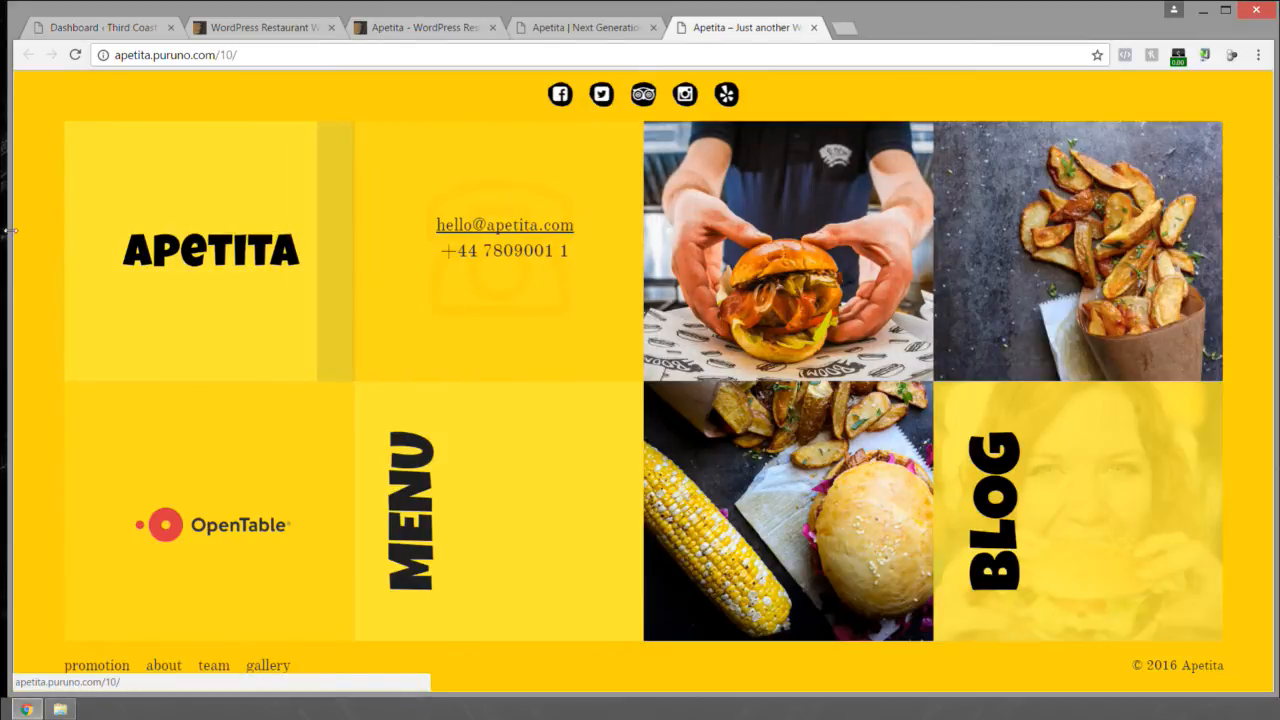
Step: Narrow the window to tablet width and look through the New York demo's responsive layout
mouse_move(8, 230)
left_mouse_down()
mouse_move(21, 229)
mouse_move(7, 229)
left_mouse_up()
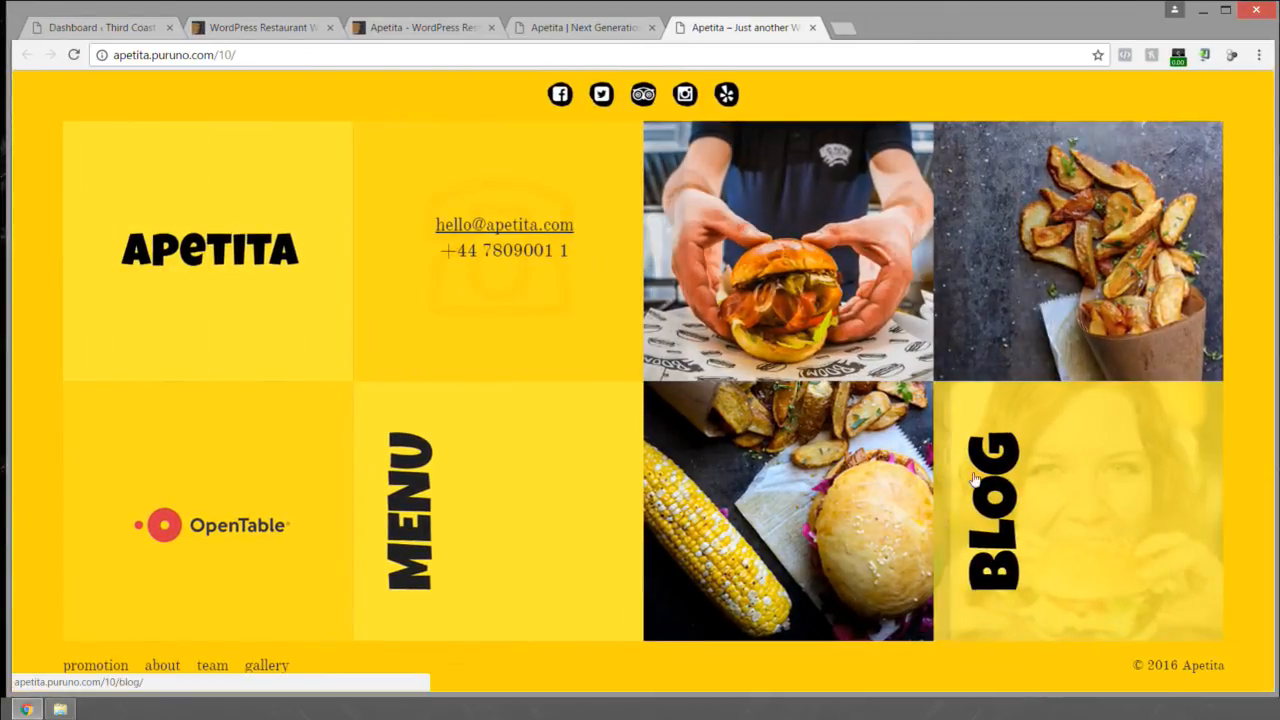
left_click_drag(10, 337, 337, 334)
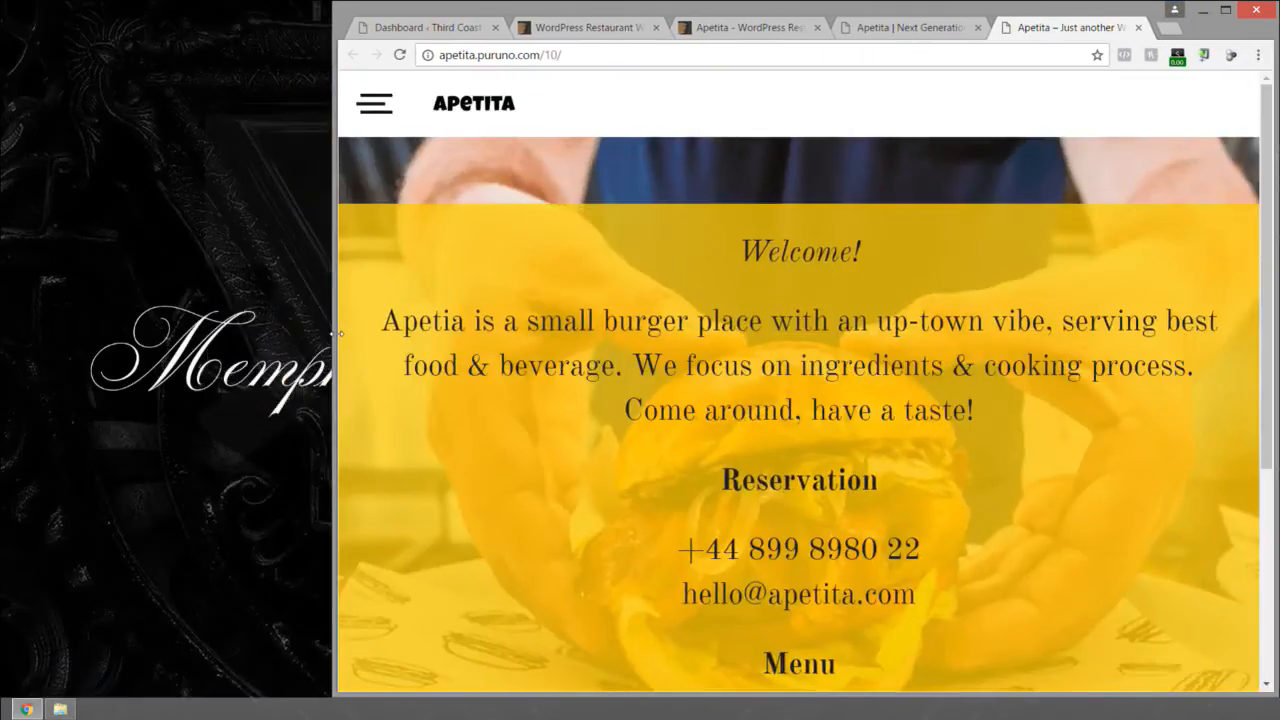
scroll(590, 307, "down", 1)
scroll(590, 307, "down", 3)
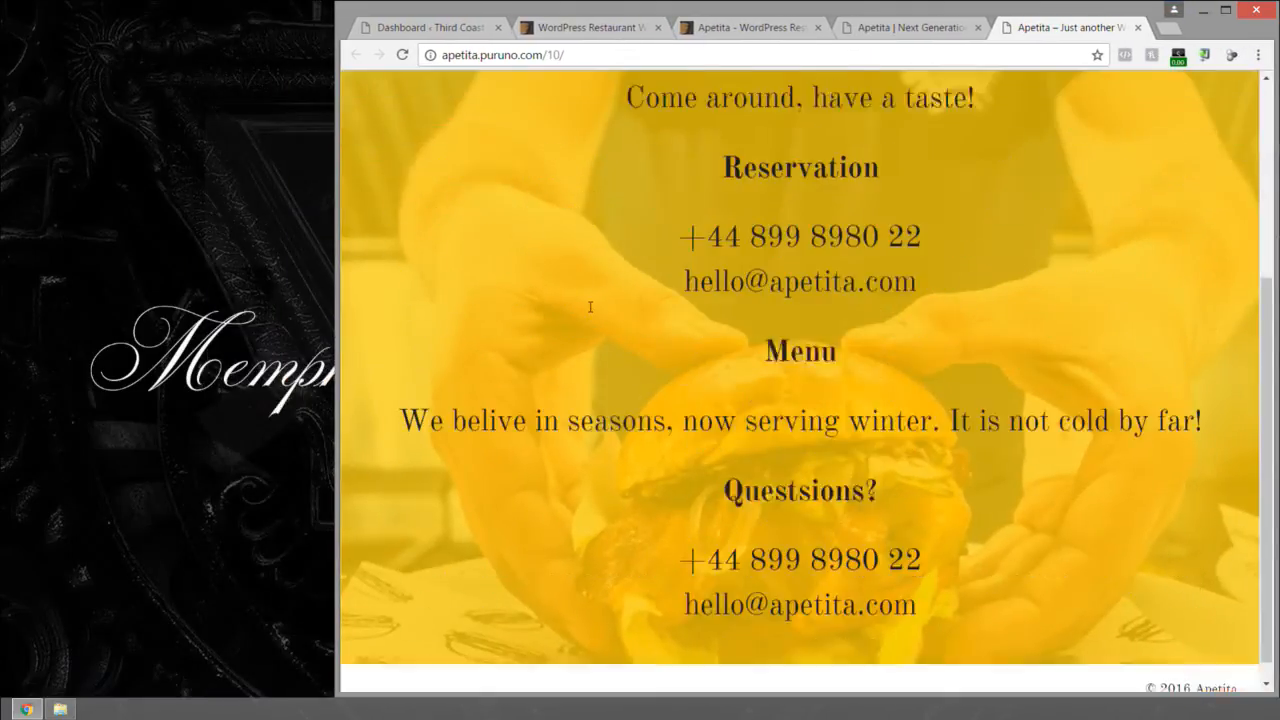
scroll(591, 309, "up", 4)
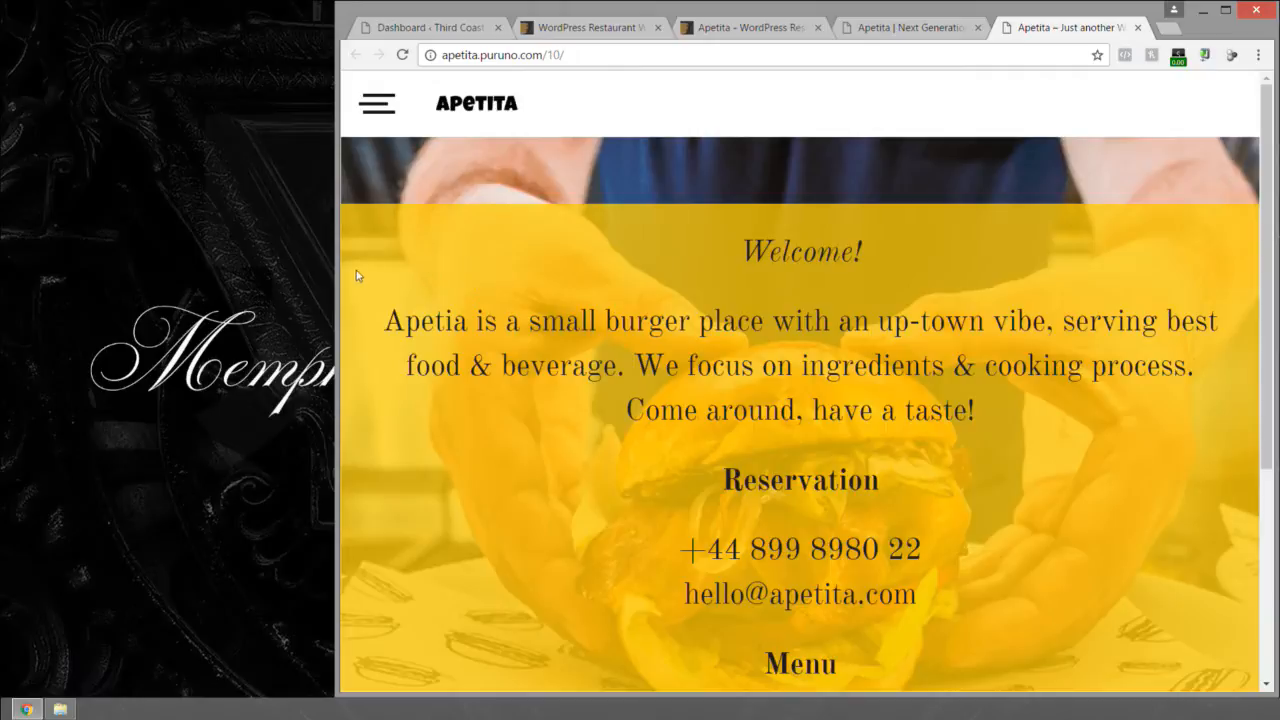
Step: Shrink the window to phone width to check the New York demo's mobile layout, and restore the window to nearly full width
left_click_drag(337, 271, 836, 298)
scroll(987, 276, "down", 3)
scroll(1000, 279, "up", 3)
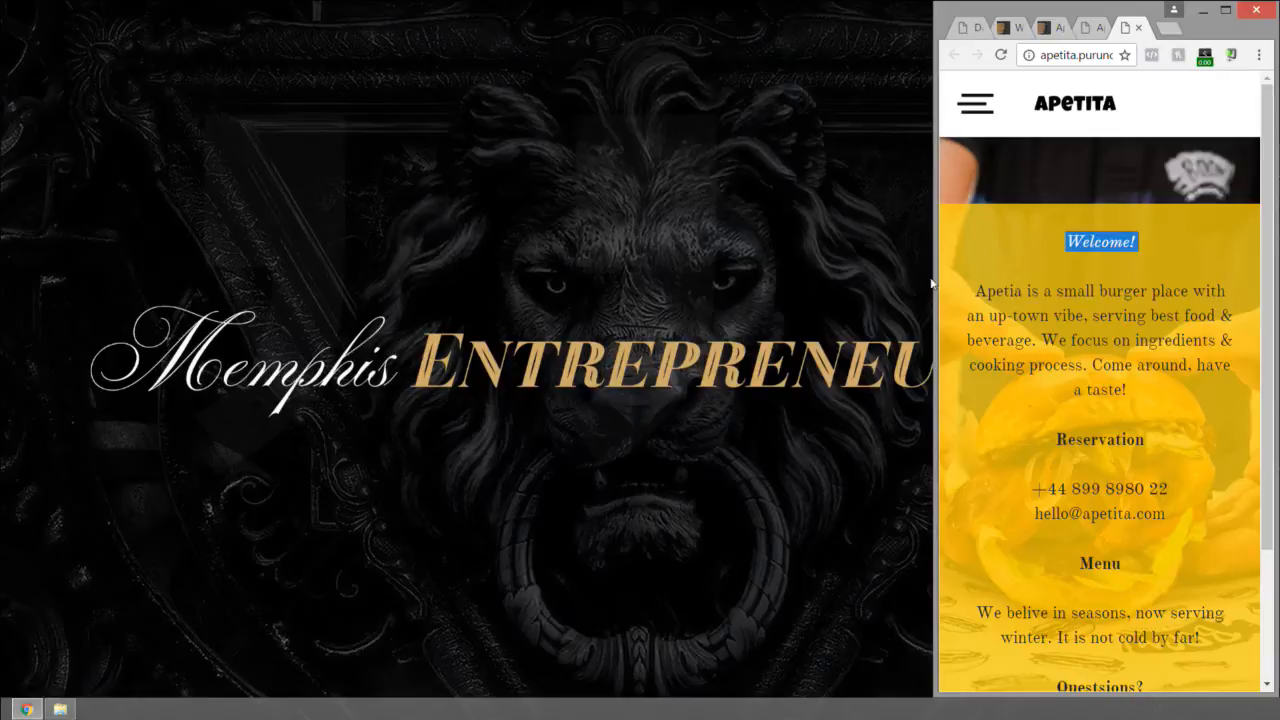
left_click_drag(934, 280, 5, 345)
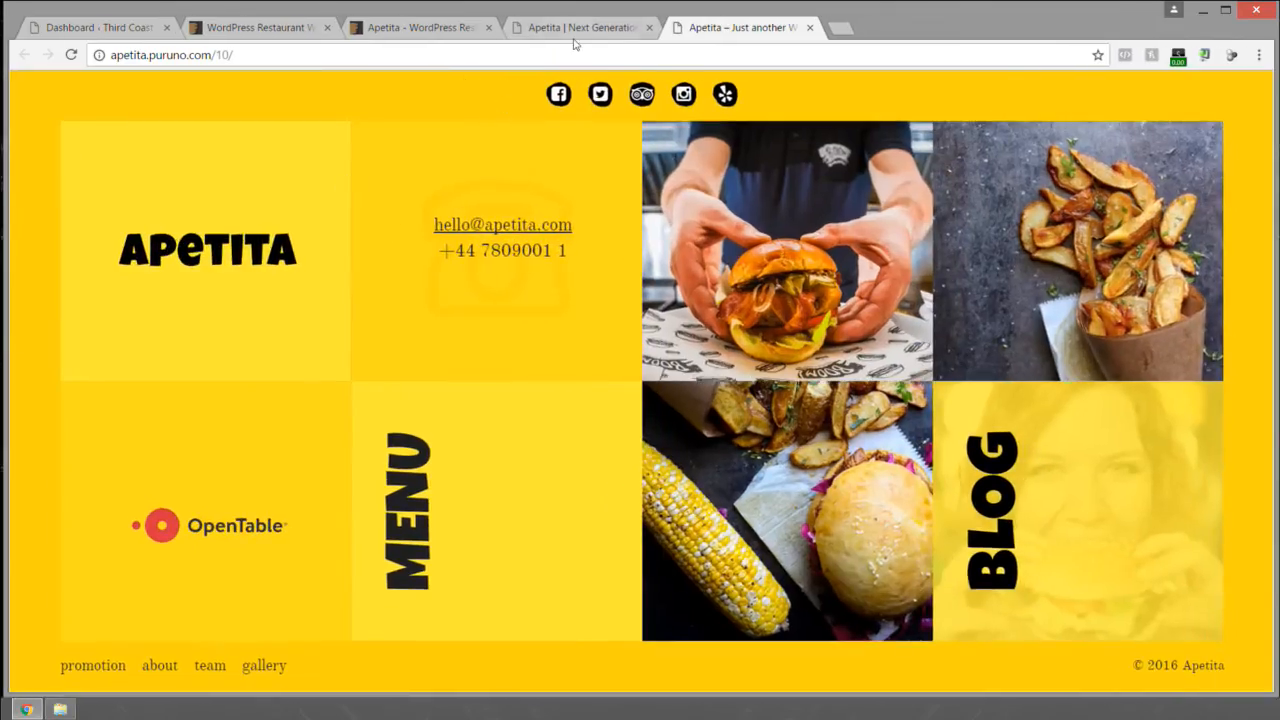
Step: Close the New York demo and look through the features, food menu and gallery sections of the Apetita overview page
left_click(809, 27)
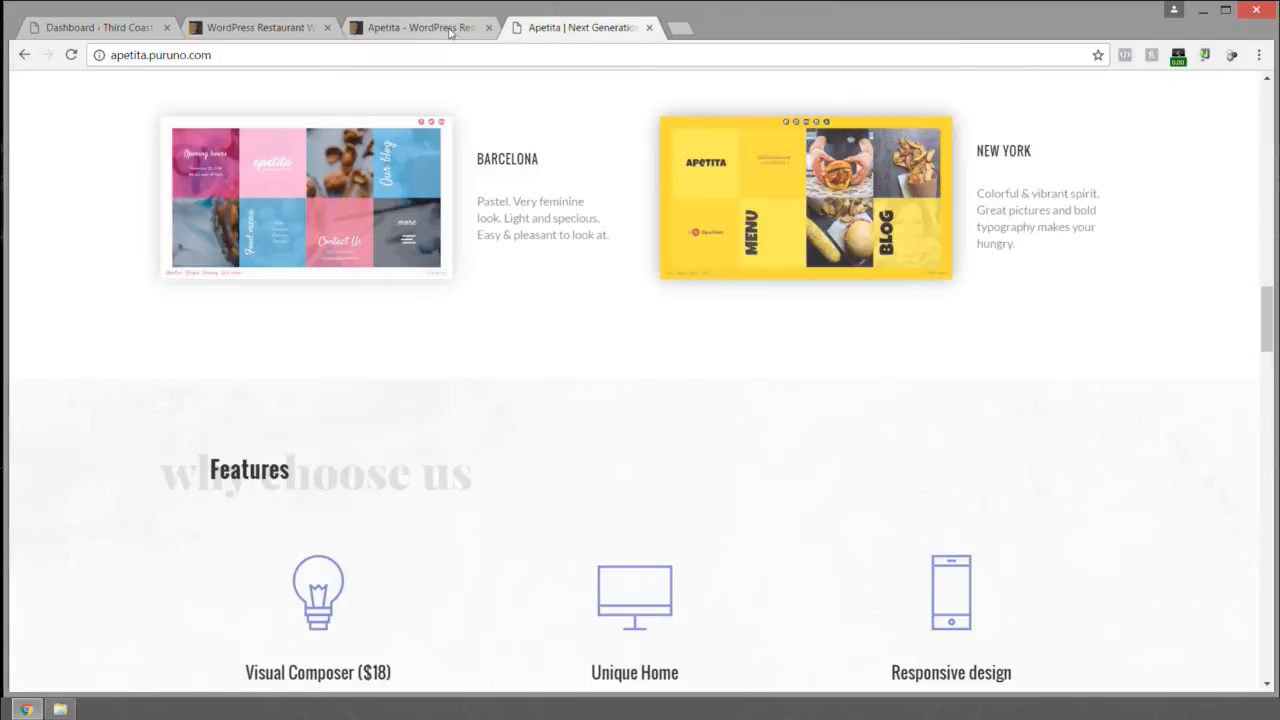
scroll(517, 269, "down", 8)
scroll(600, 208, "up", 6)
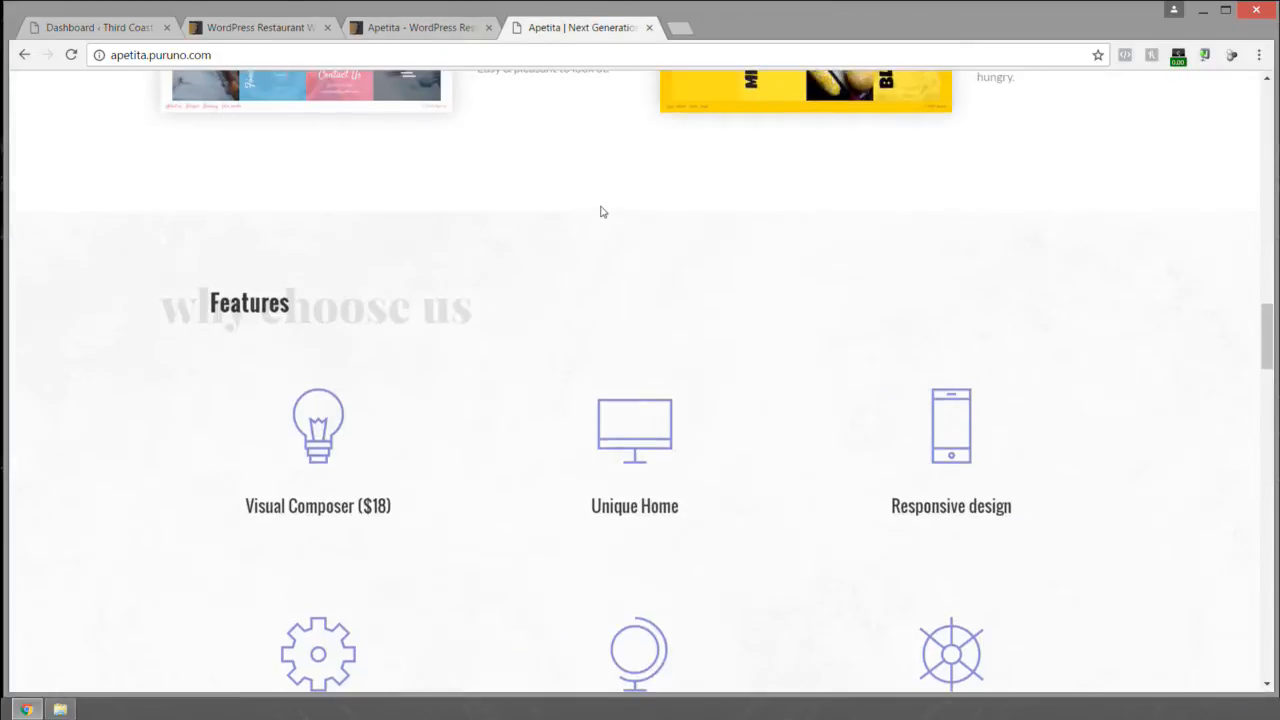
scroll(600, 205, "down", 10)
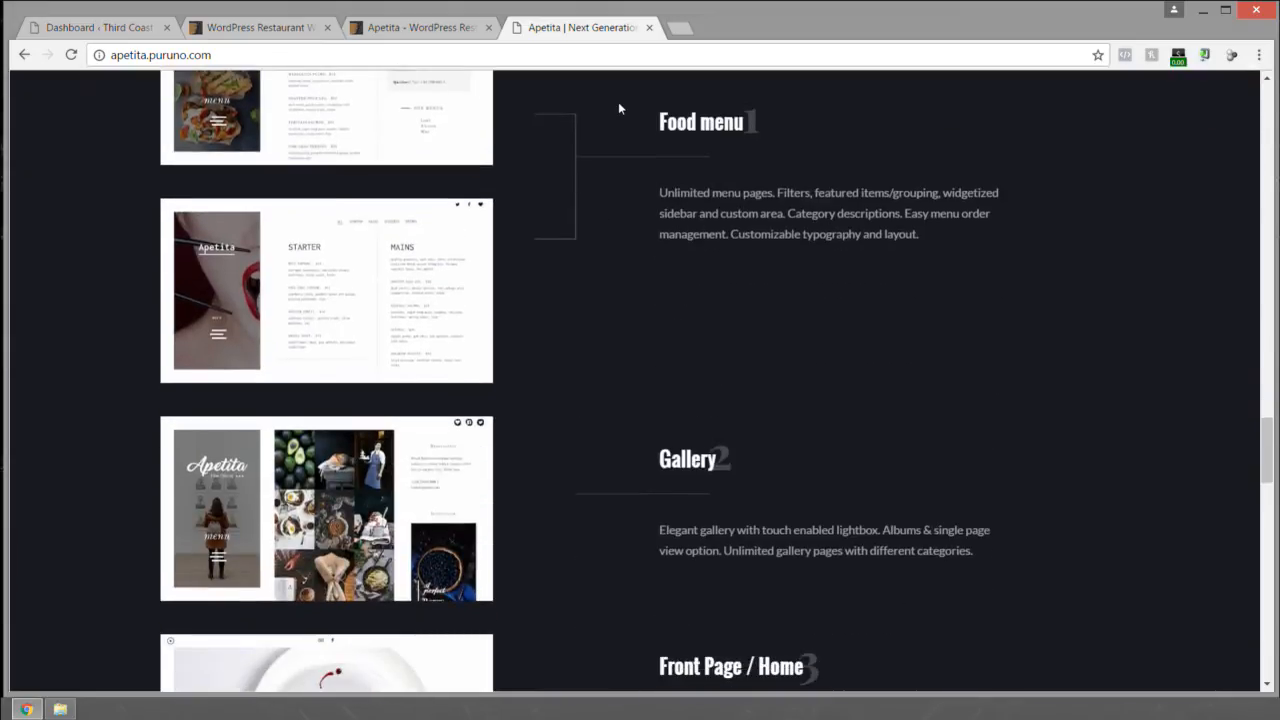
Step: Close the Apetita overview and item pages, and open the Resca restaurant theme from the search results in a new tab
left_click(649, 28)
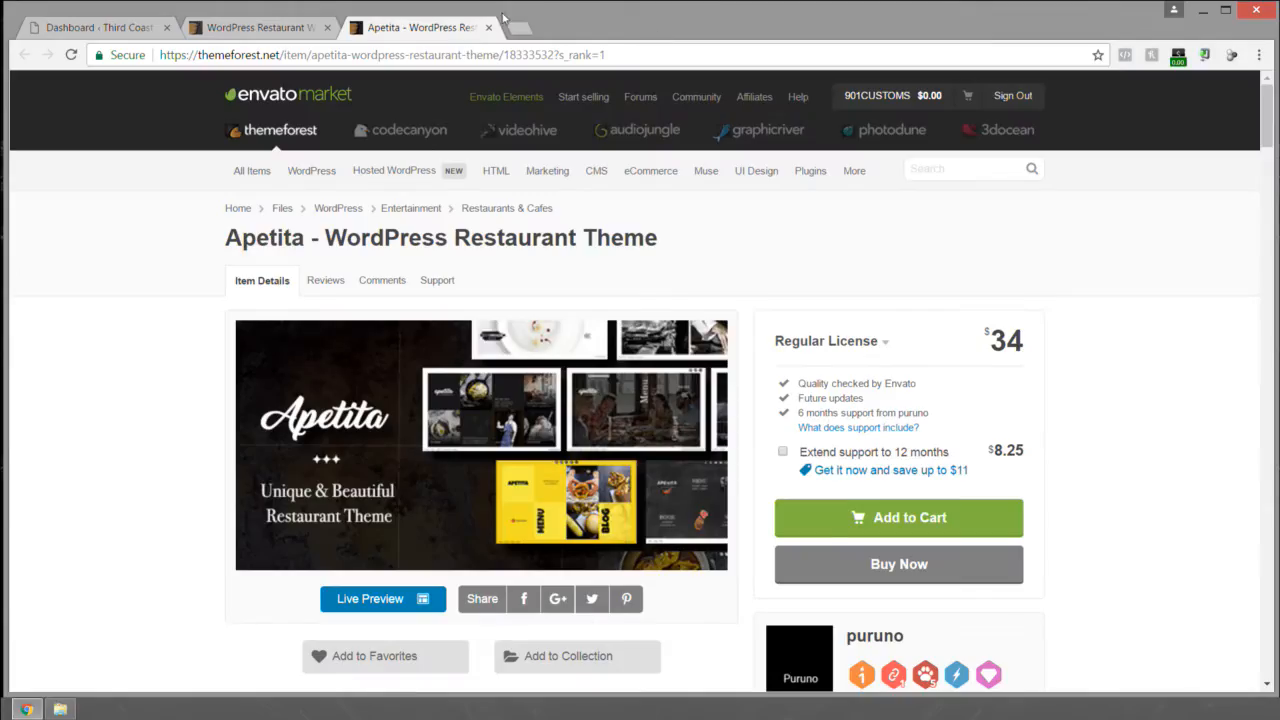
left_click(488, 27)
scroll(486, 378, "down", 3)
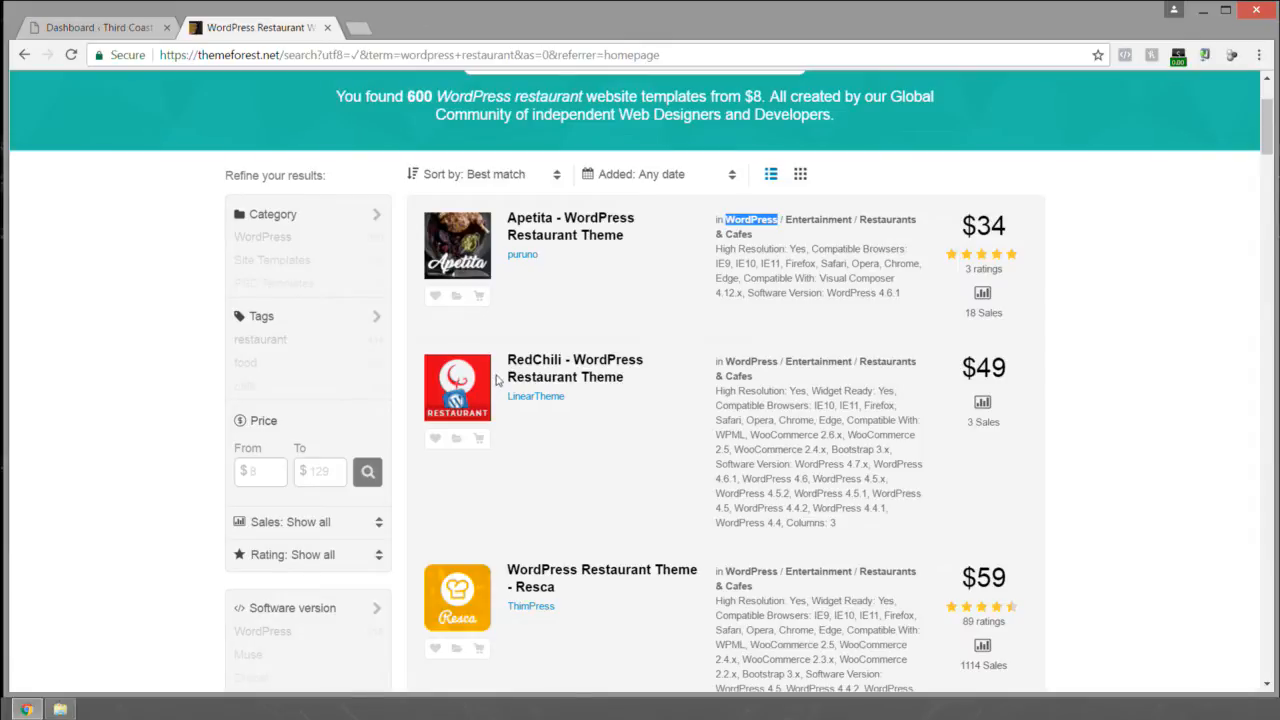
scroll(497, 380, "down", 3)
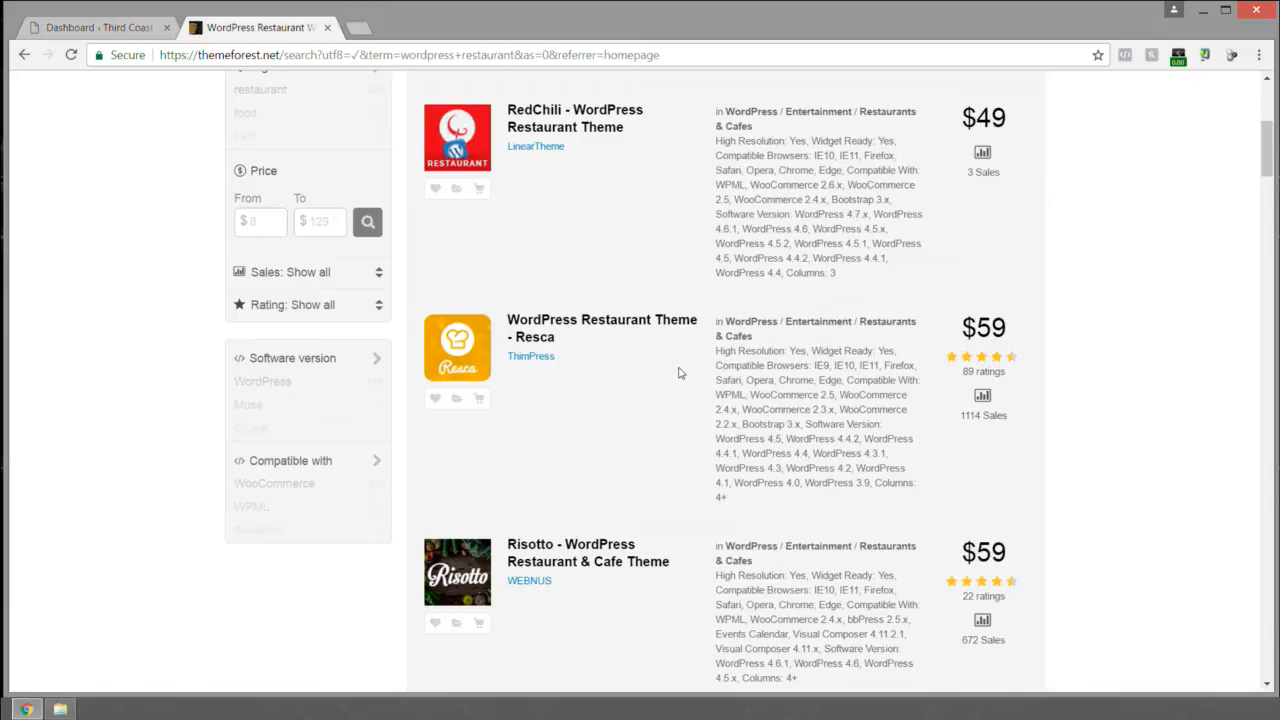
middle_click(597, 330)
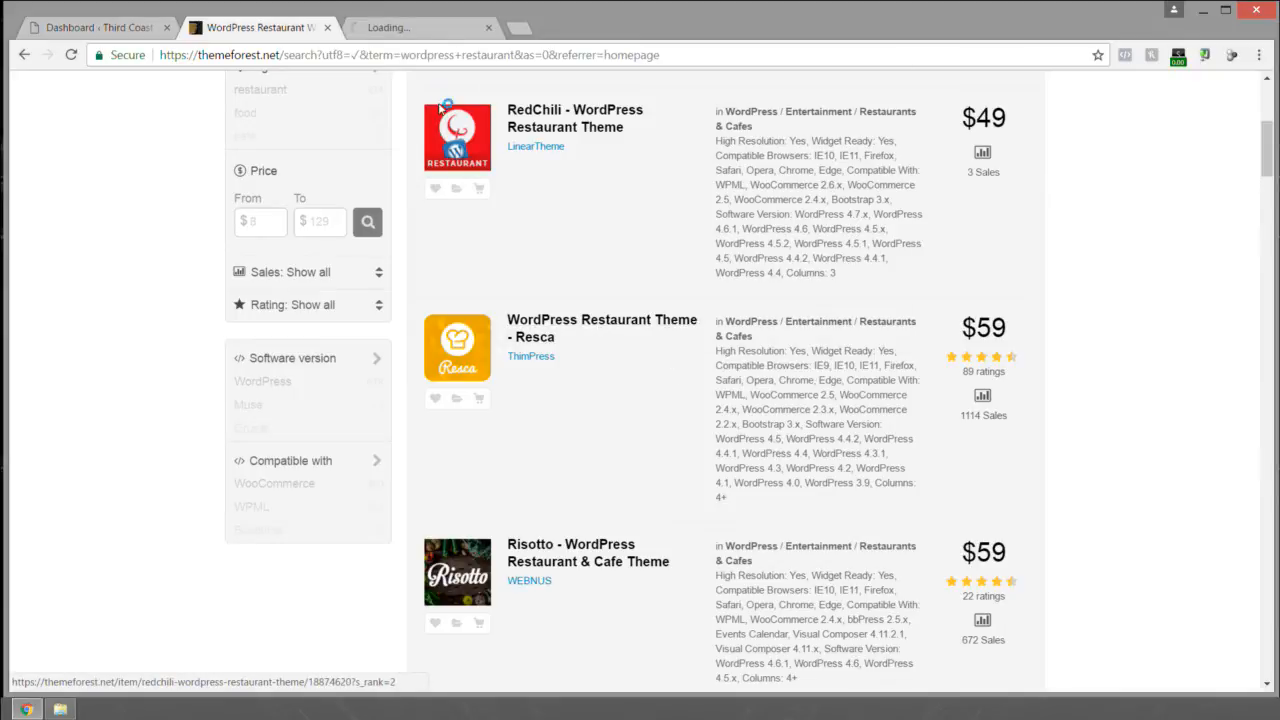
left_click(428, 27)
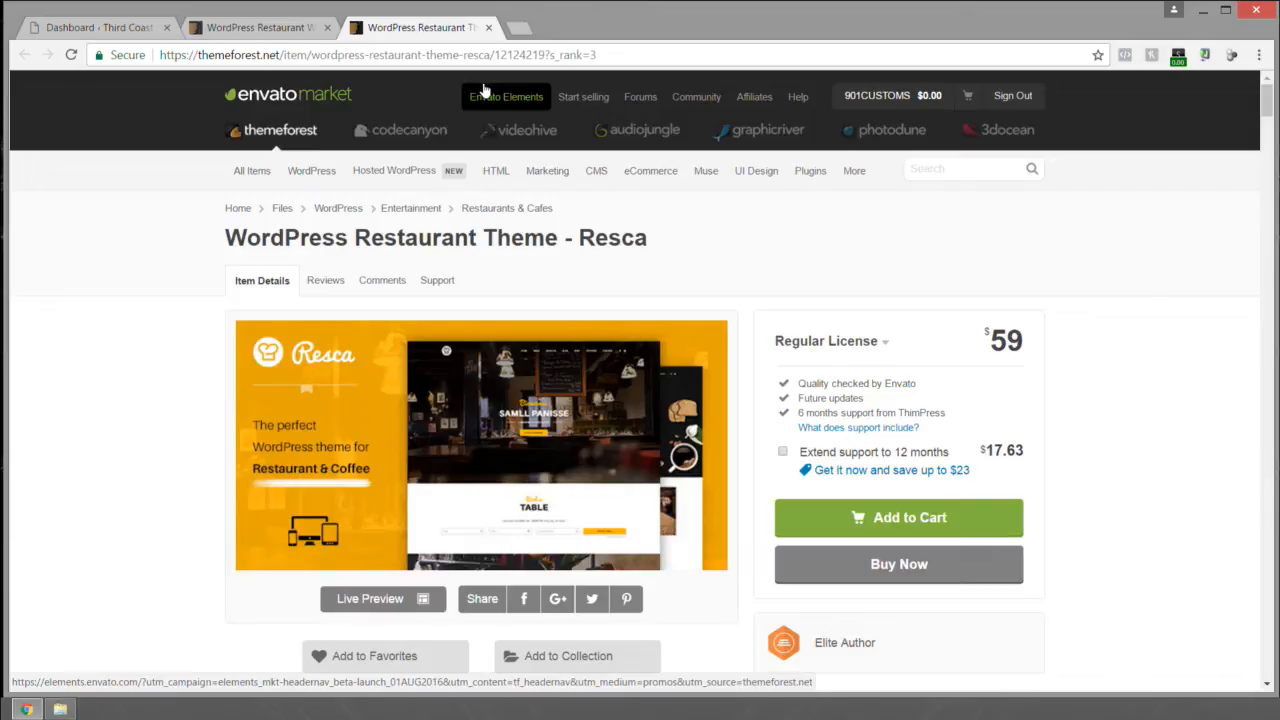
Step: Skim the Resca theme's item description and open its live preview in a background tab
scroll(493, 289, "down", 7)
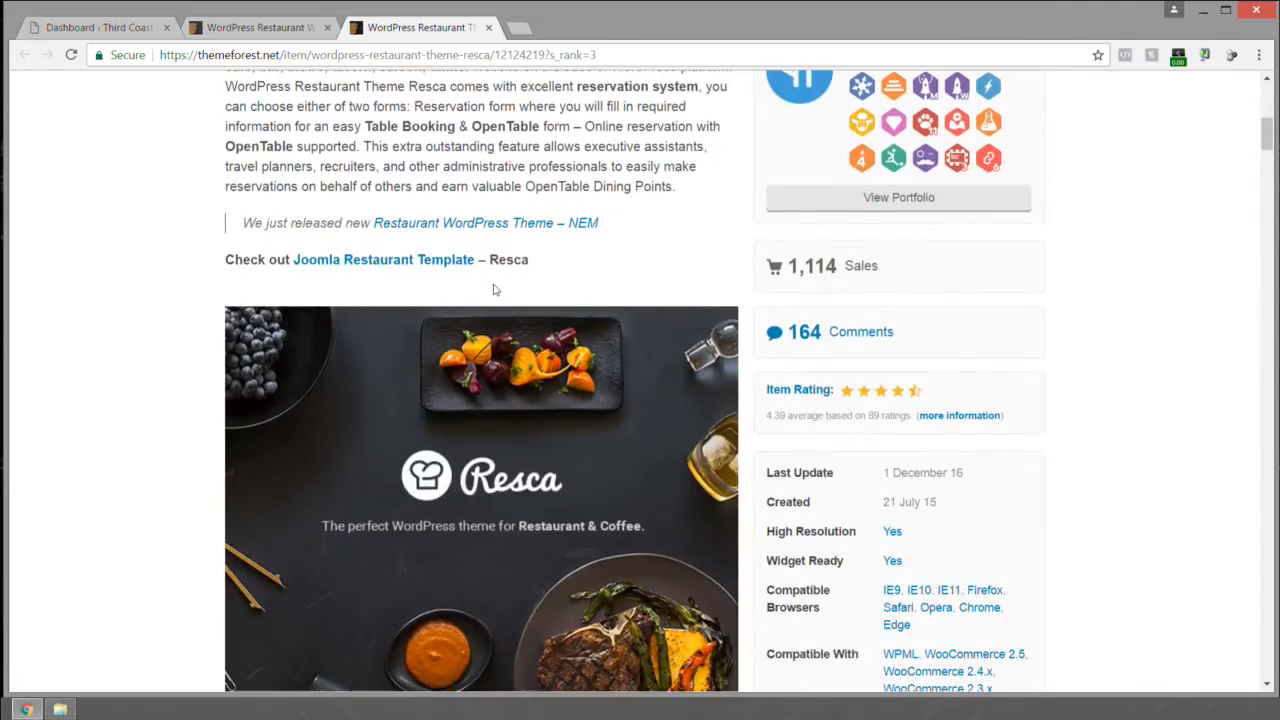
scroll(509, 289, "down", 2)
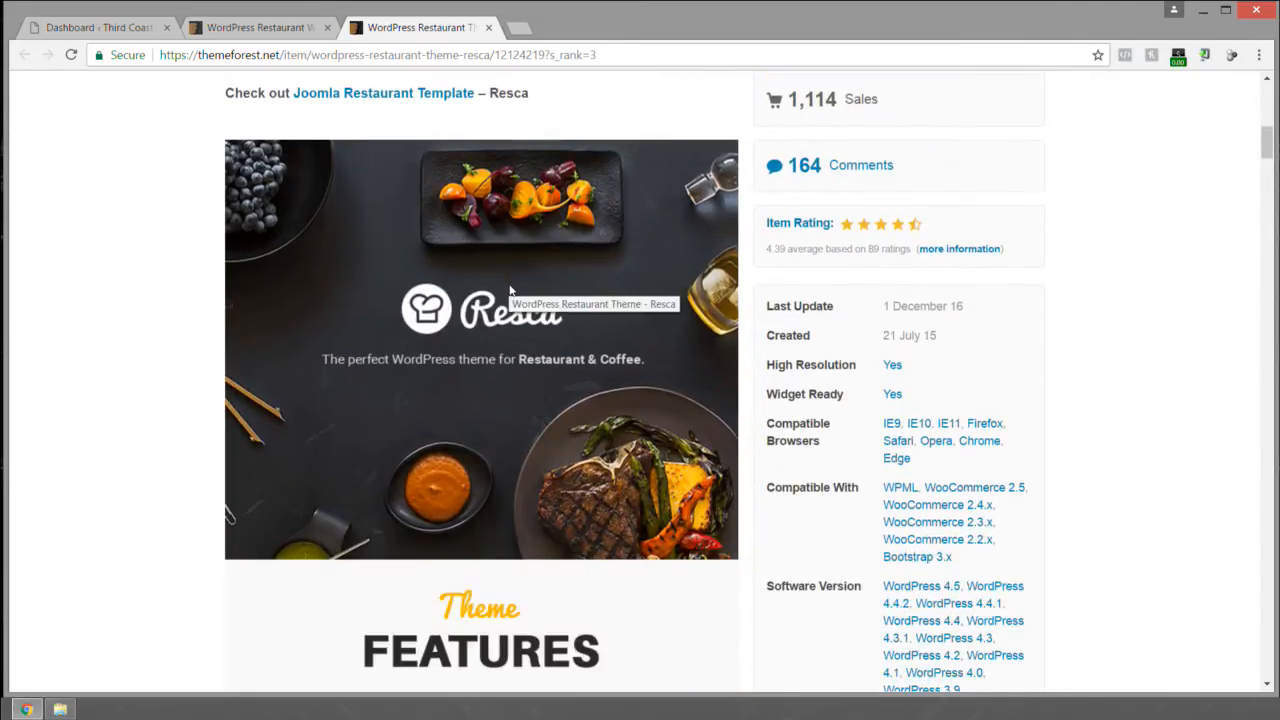
scroll(610, 362, "down", 2)
scroll(798, 318, "up", 3)
scroll(798, 318, "up", 7)
scroll(552, 305, "down", 1)
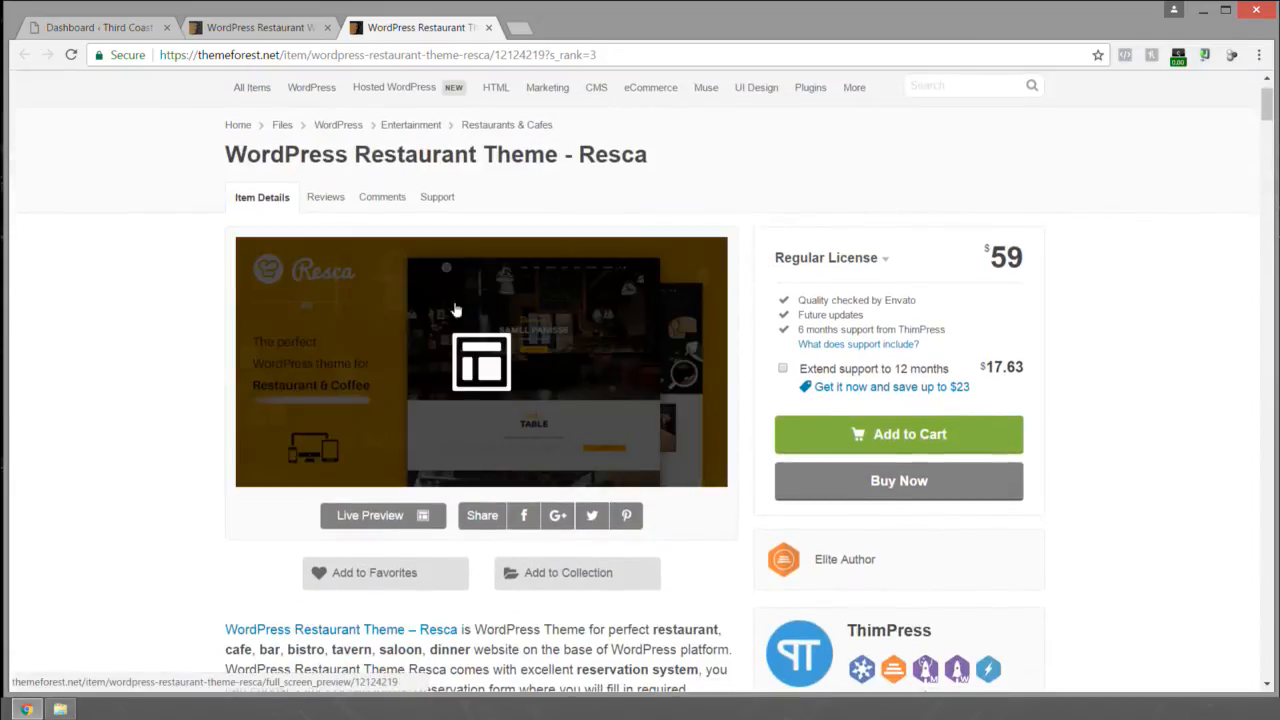
middle_click(365, 522)
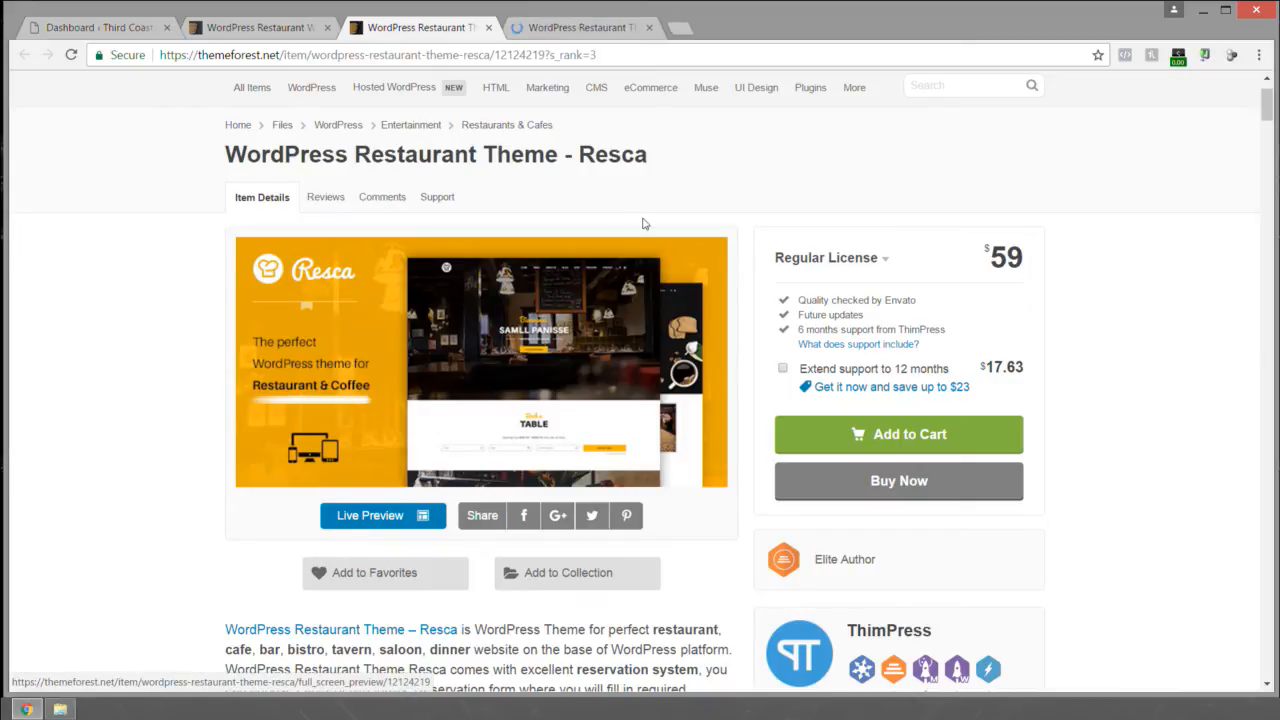
Step: Read through the Resca item page and highlight its last update date in the item details
scroll(600, 250, "down", 3)
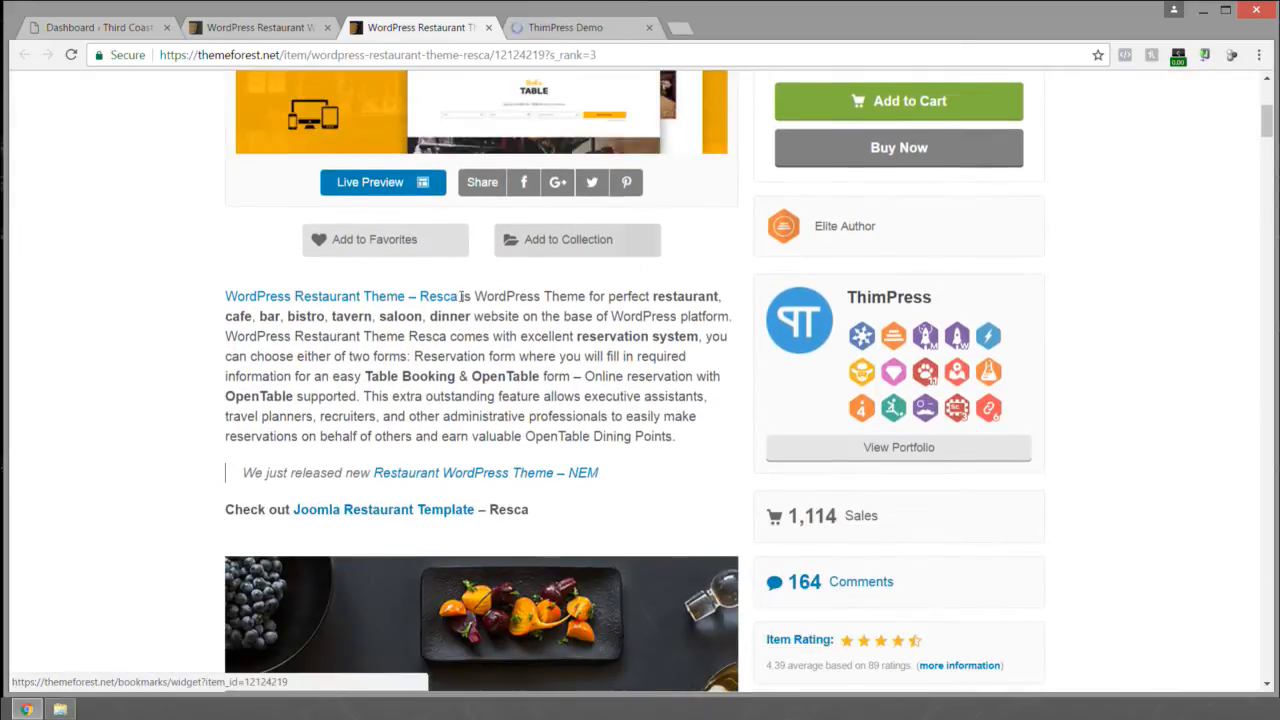
scroll(430, 290, "down", 2)
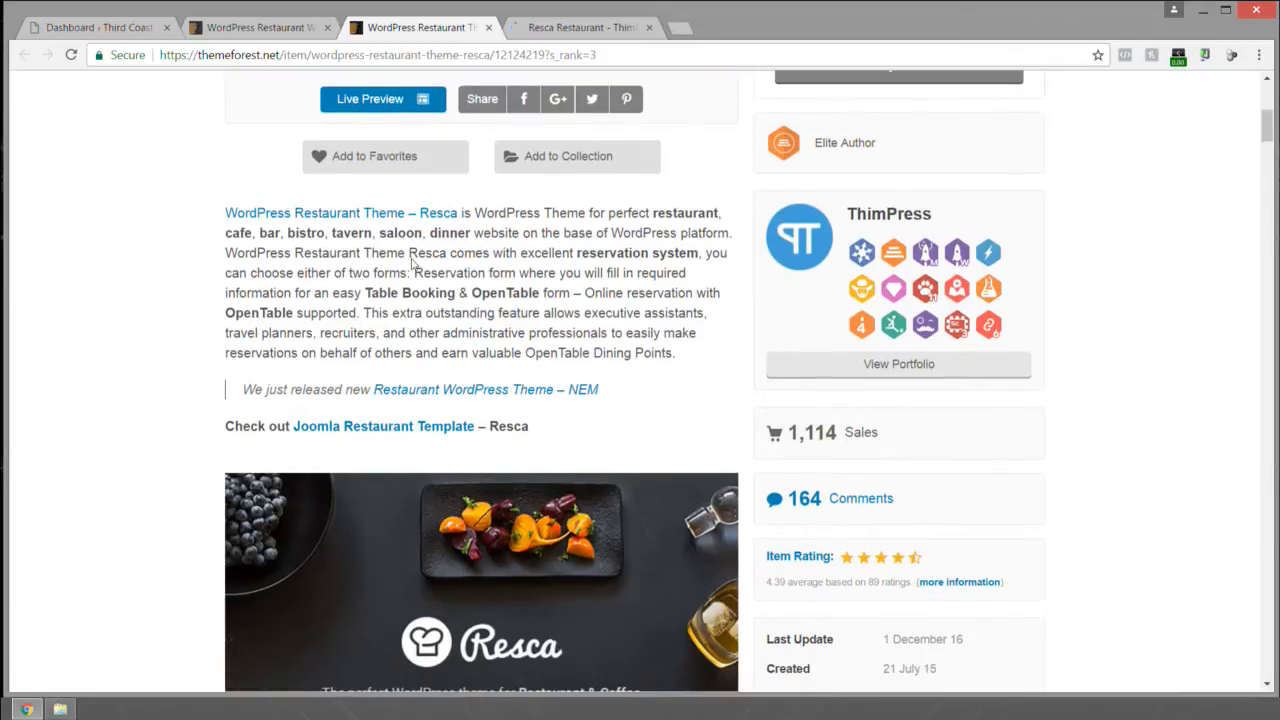
scroll(471, 366, "down", 2)
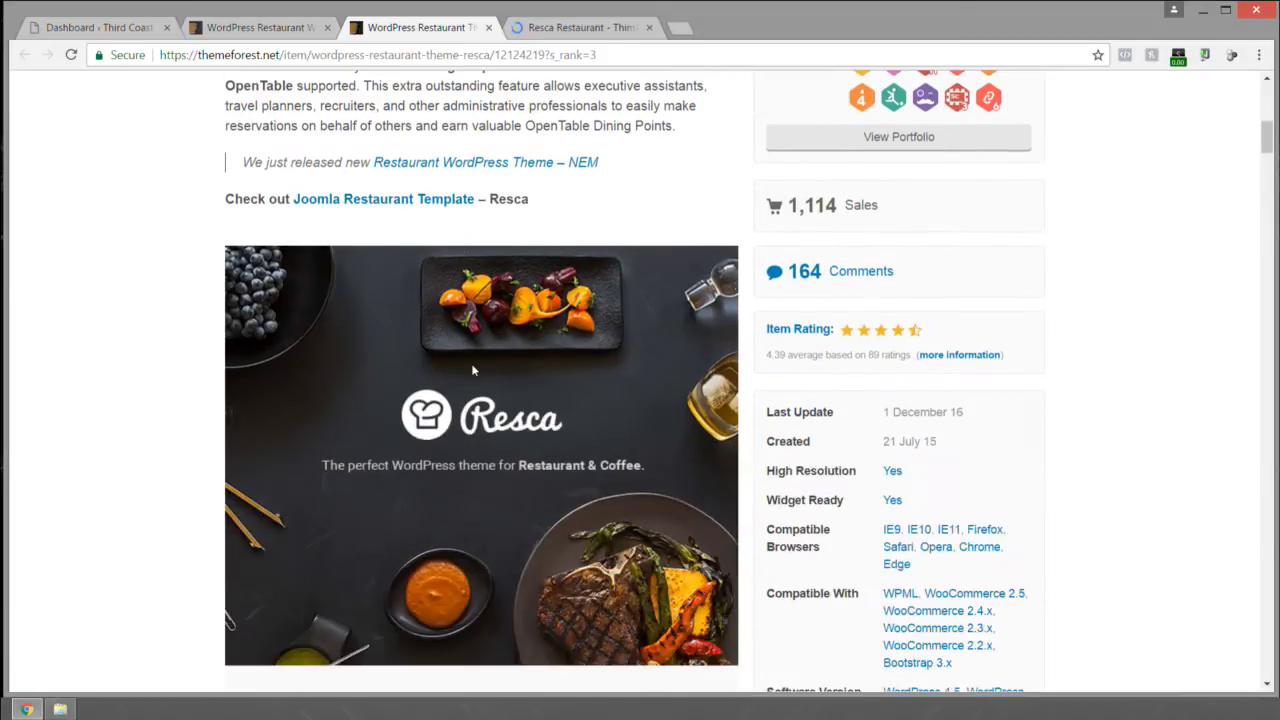
scroll(665, 323, "down", 3)
scroll(740, 290, "up", 2)
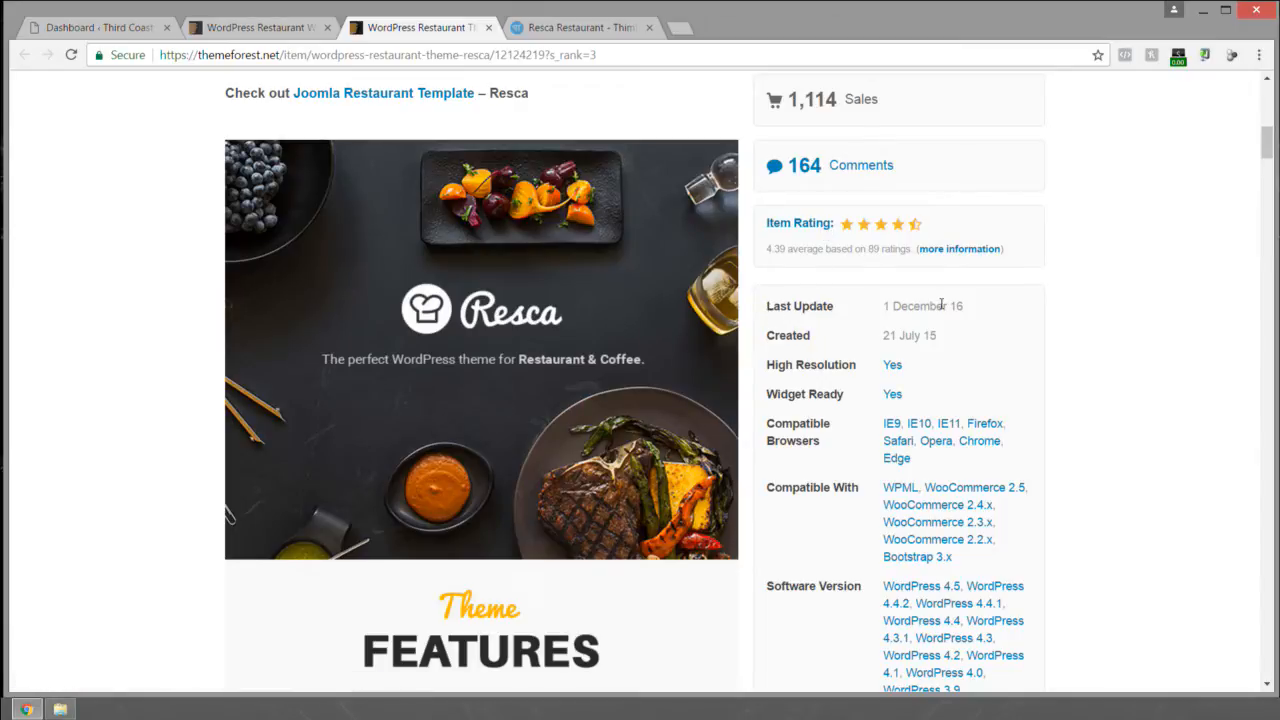
left_click_drag(888, 336, 878, 310)
left_click(960, 337)
scroll(905, 305, "down", 1)
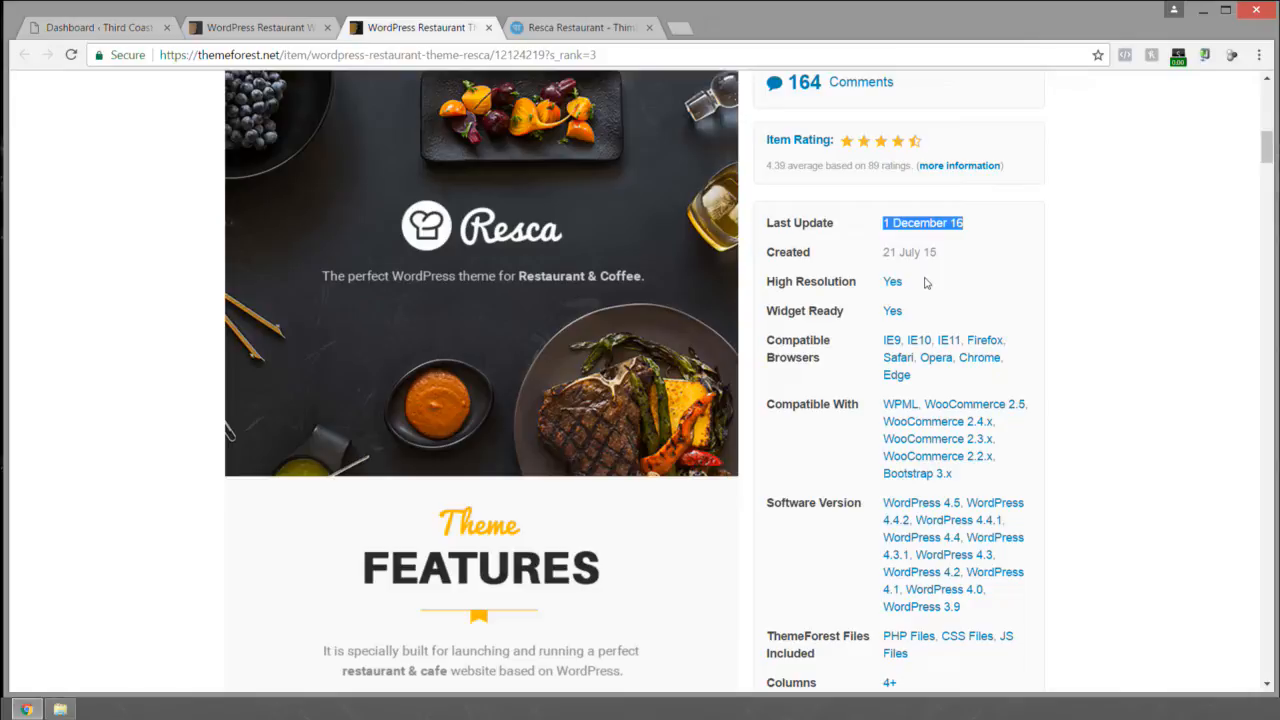
Step: Review the Resca item's compatibility and software version details, and read its feature descriptions from theme demos to RTL support
scroll(925, 286, "down", 1)
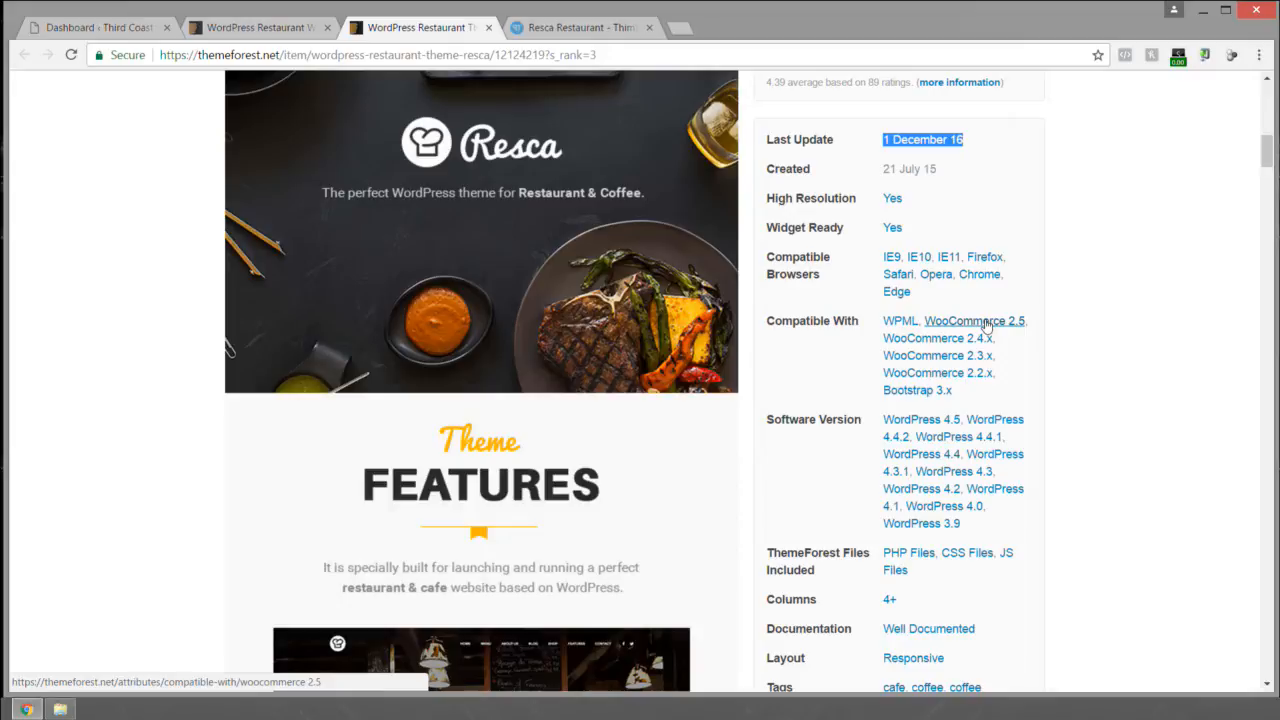
scroll(985, 325, "down", 3)
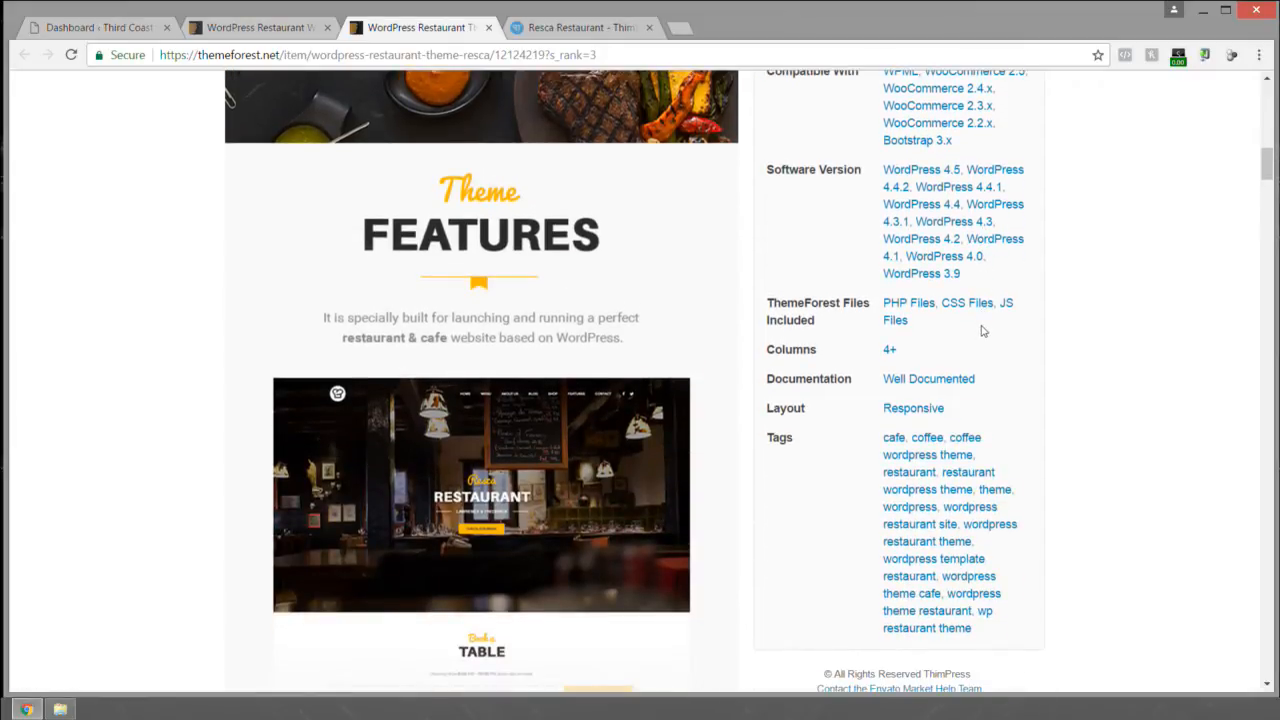
scroll(982, 330, "down", 15)
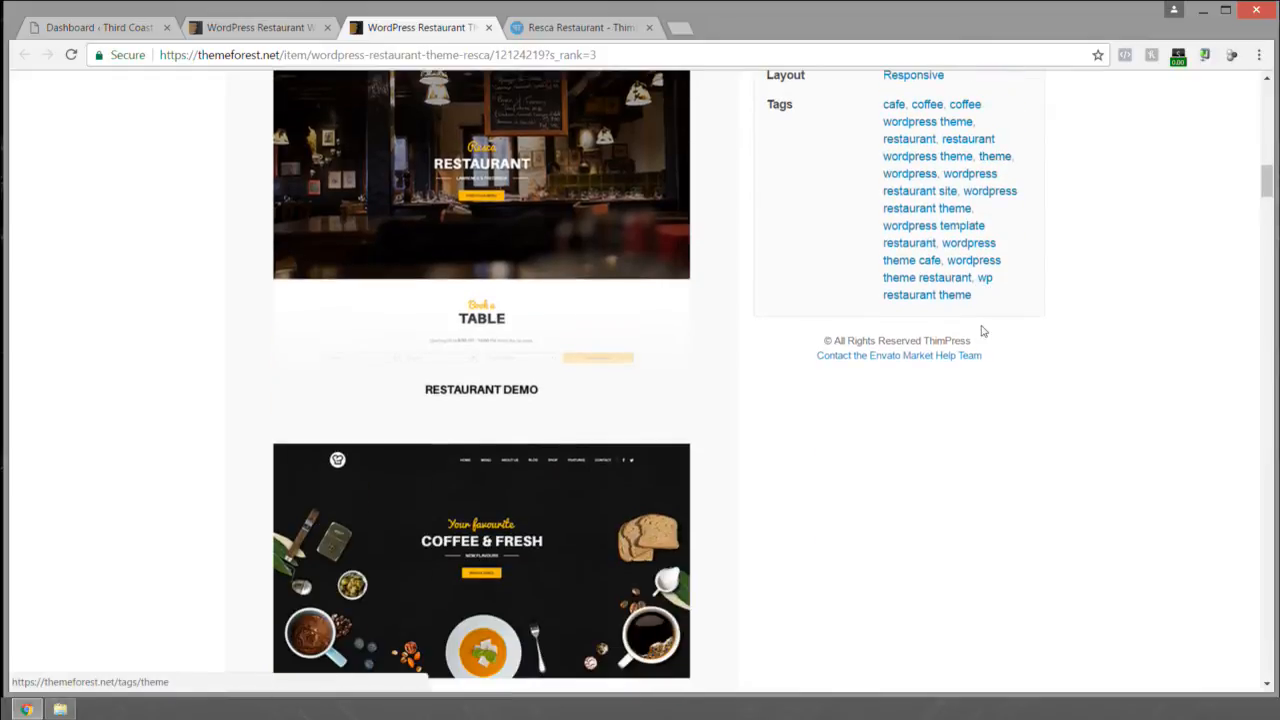
scroll(969, 345, "down", 15)
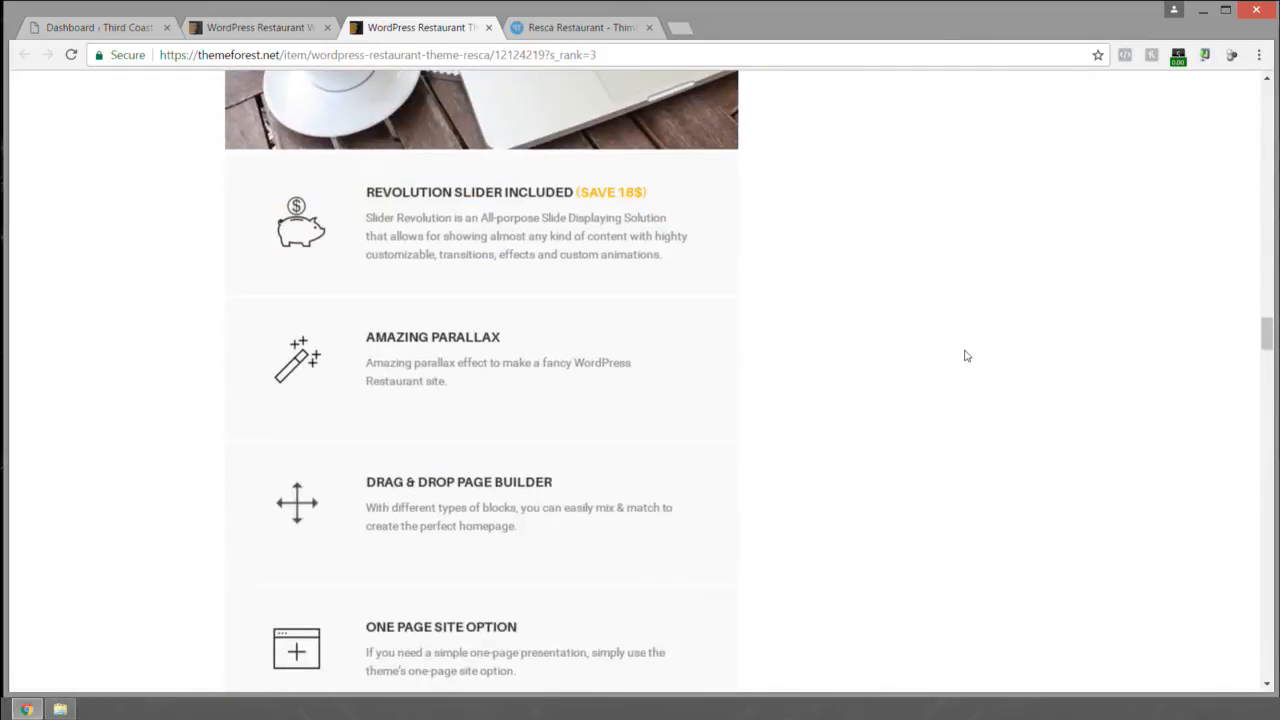
scroll(961, 366, "up", 3)
scroll(961, 366, "up", 1)
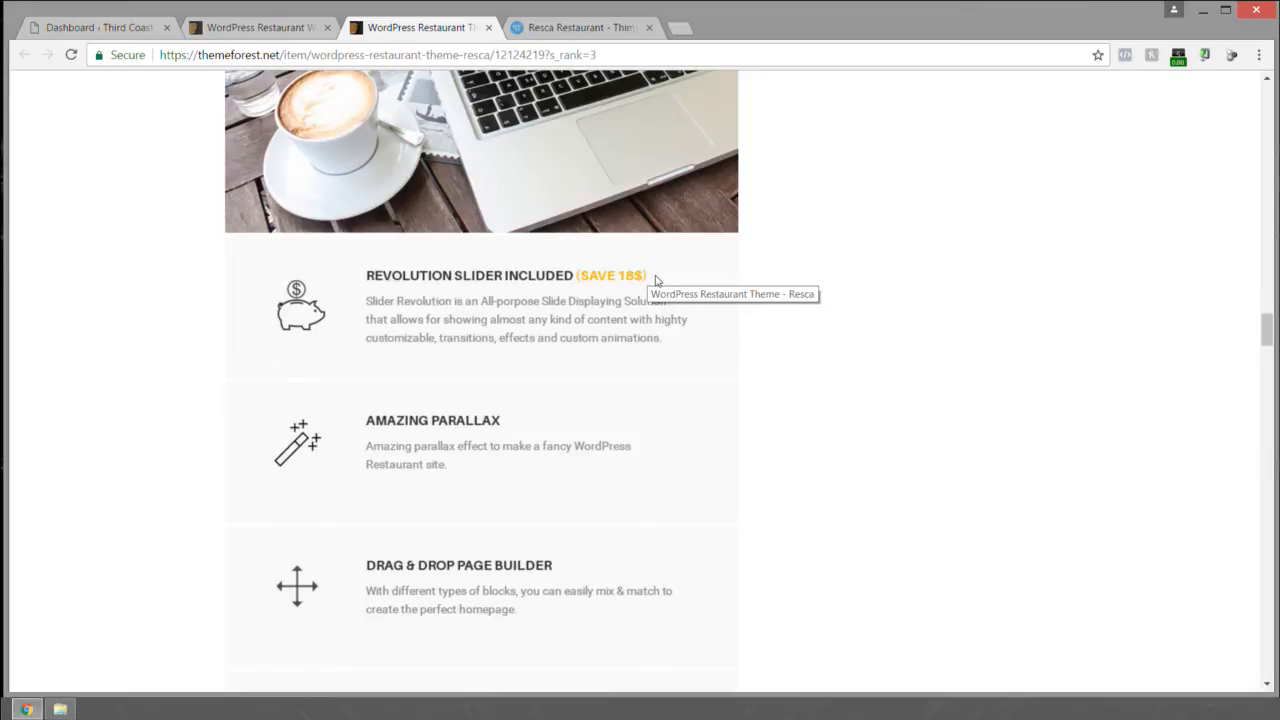
scroll(656, 280, "down", 3)
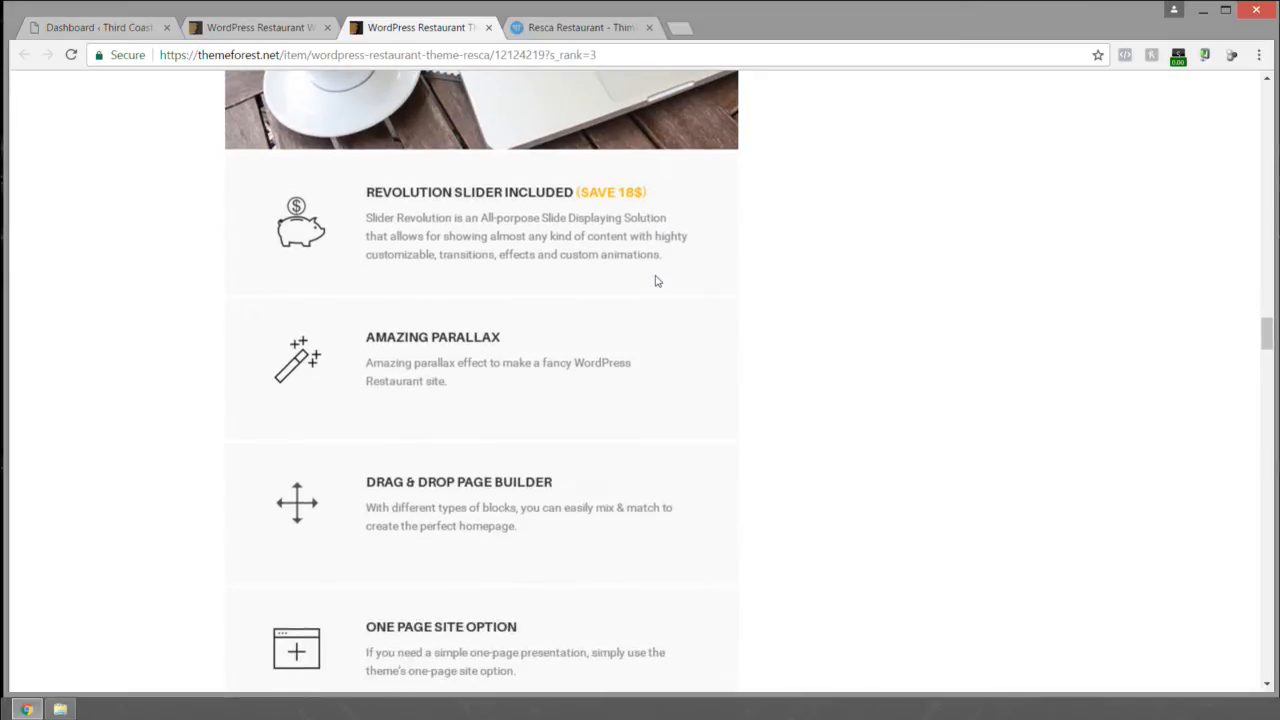
scroll(543, 240, "down", 2)
scroll(480, 234, "up", 1)
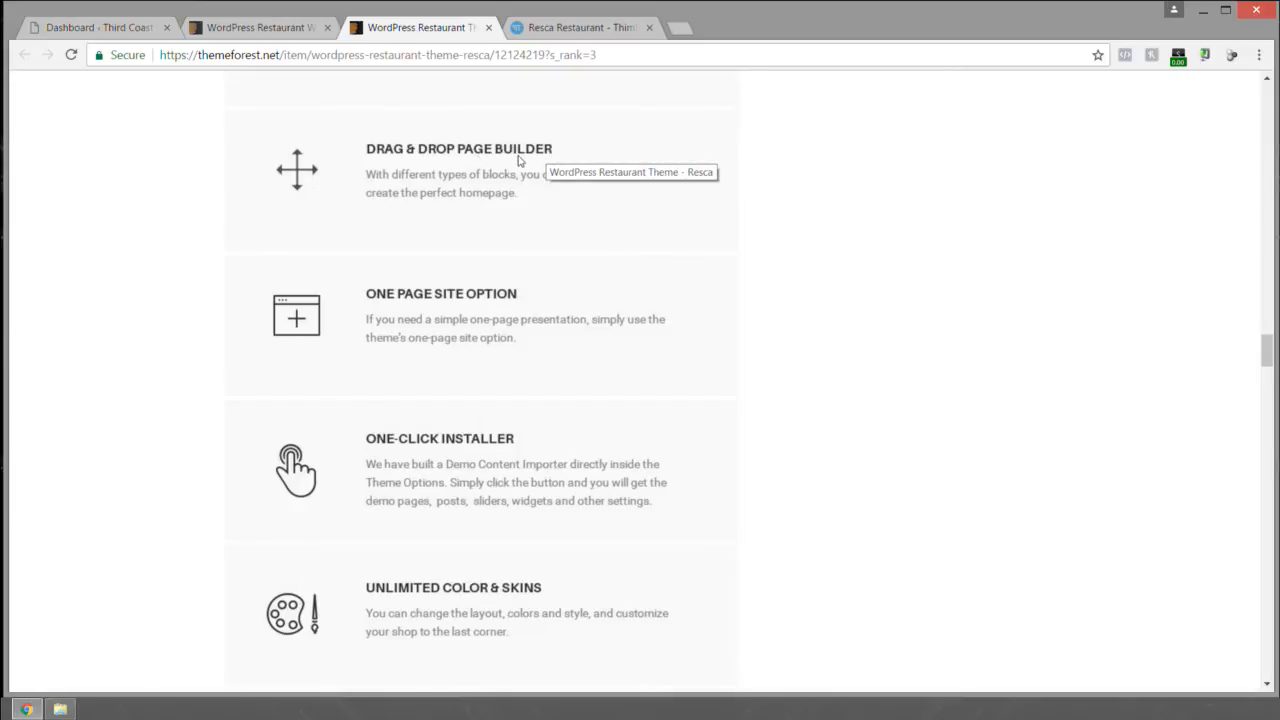
scroll(520, 165, "down", 6)
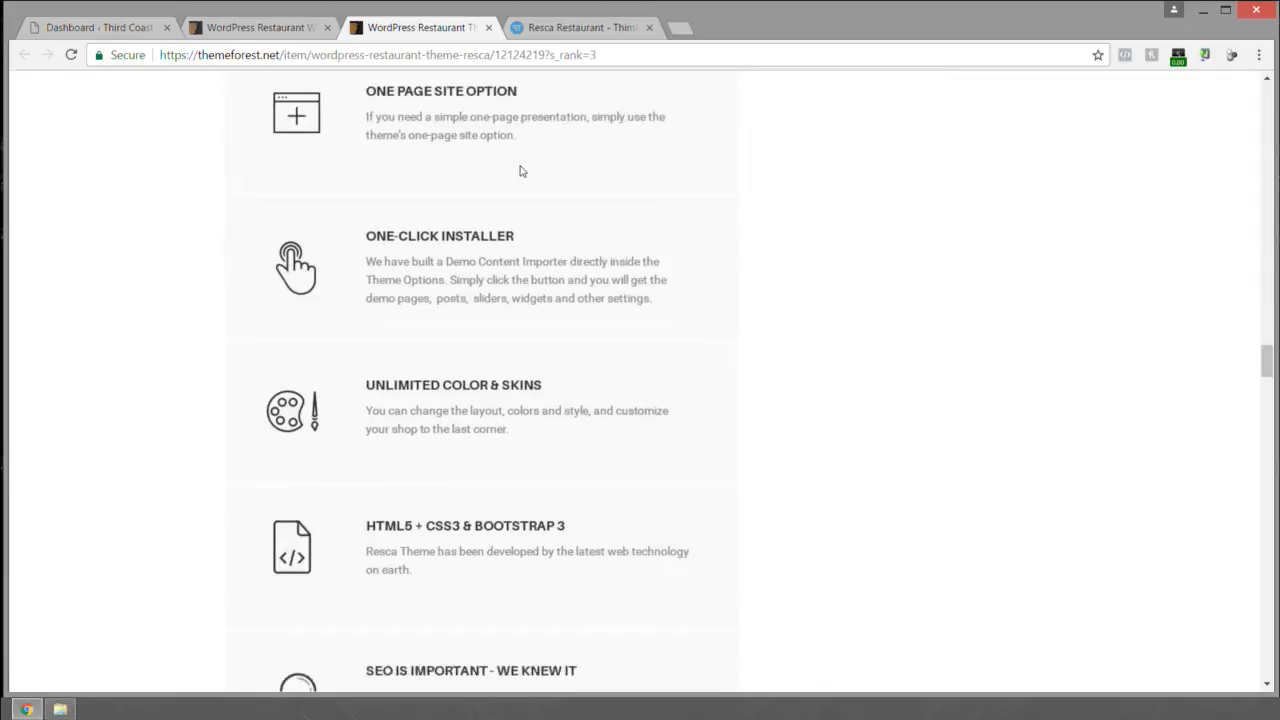
scroll(520, 172, "down", 3)
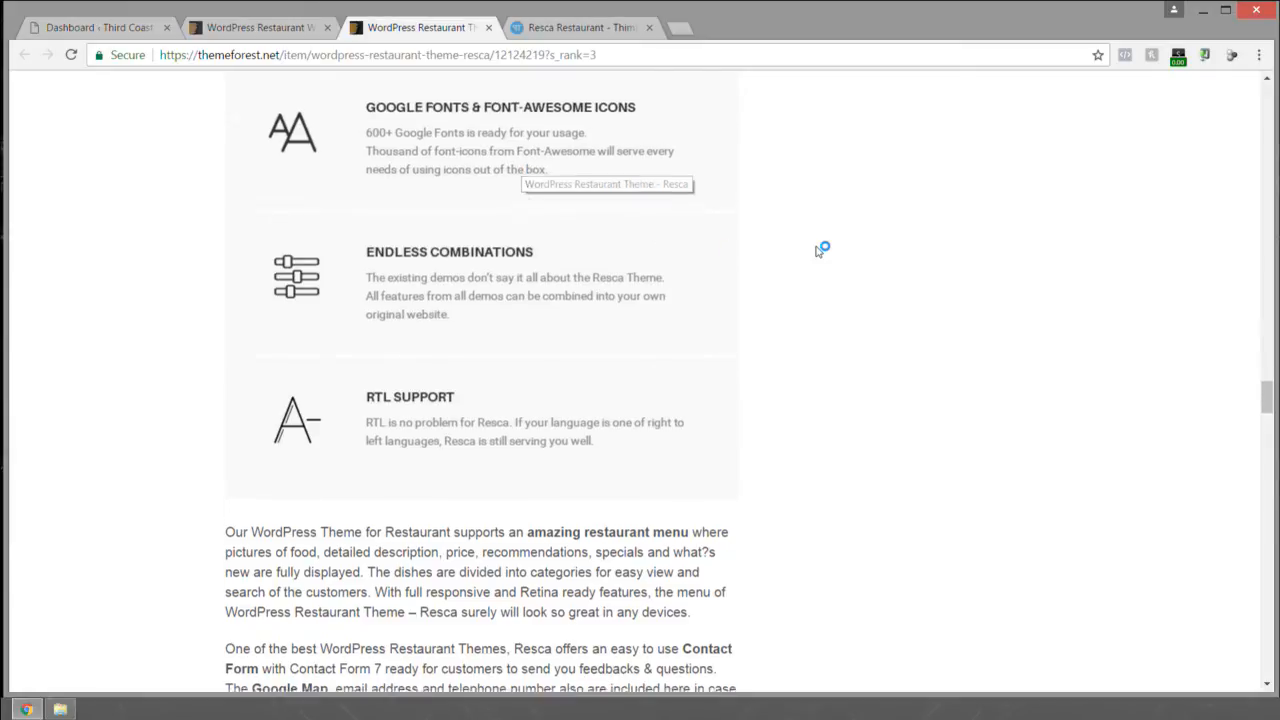
scroll(820, 248, "down", 15)
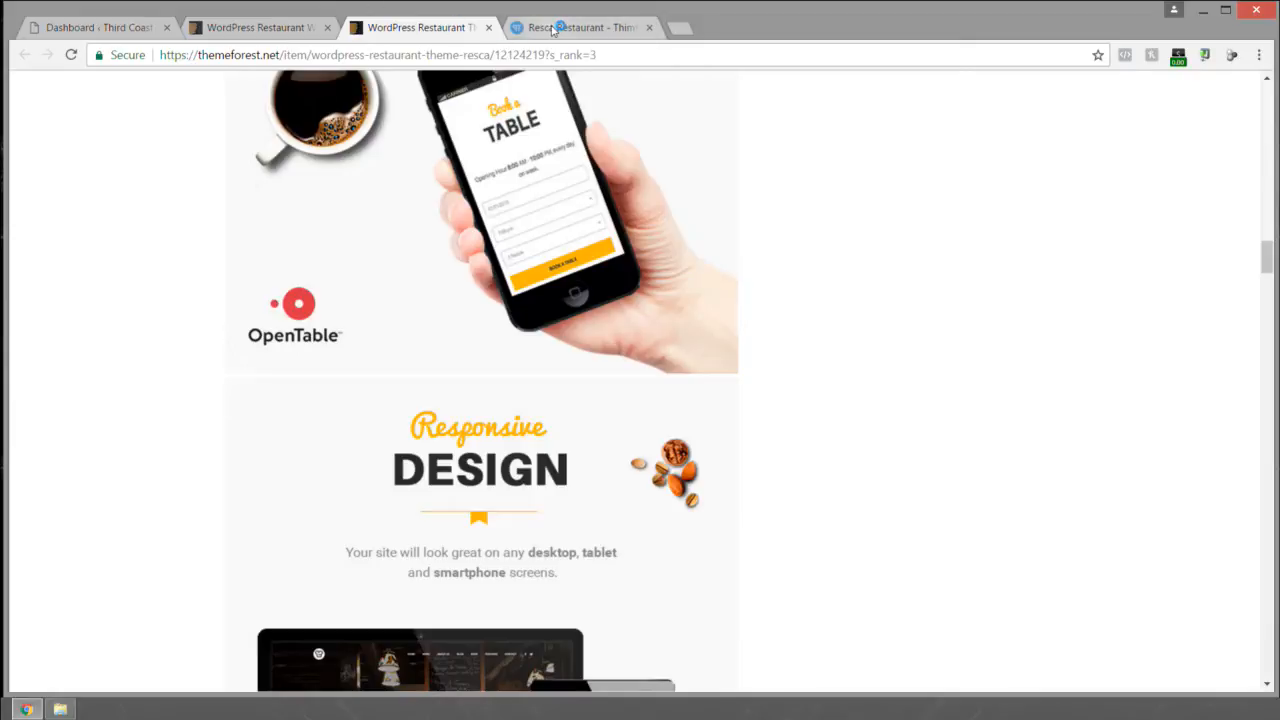
Step: View the Resca live demo without the preview frame and cycle through the restaurant homepage's slides
left_click(547, 27)
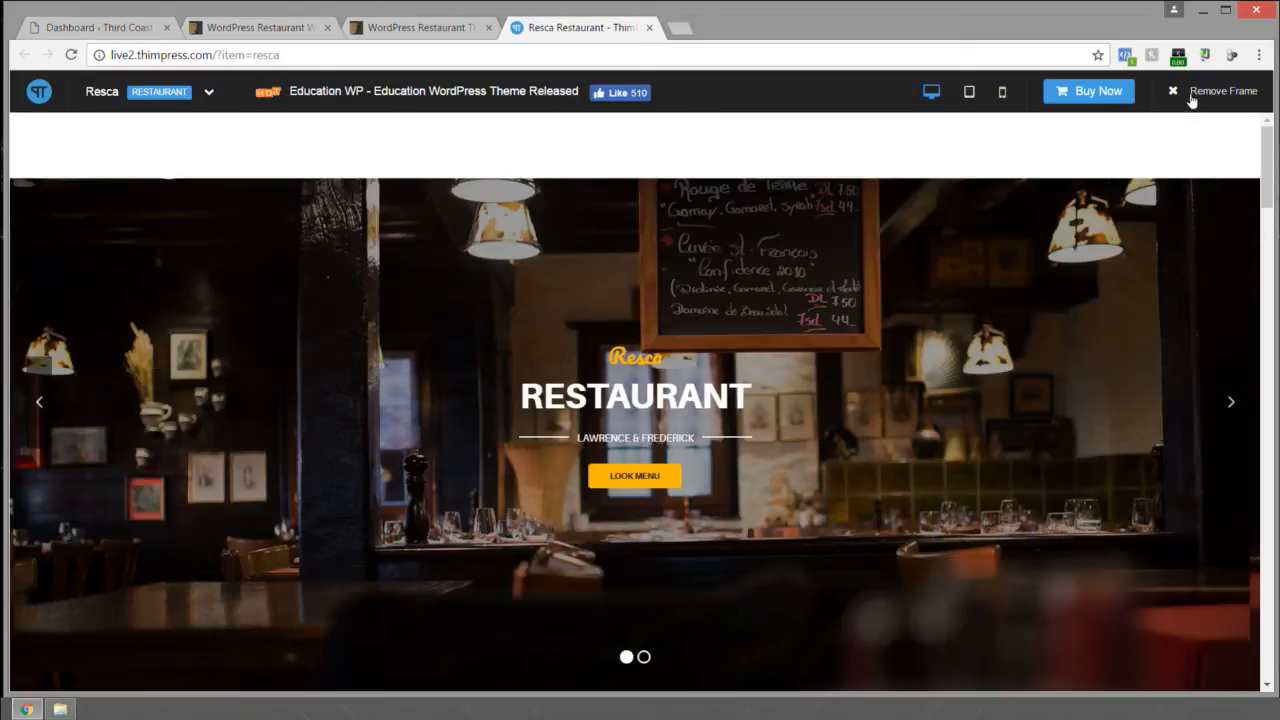
left_click(1217, 102)
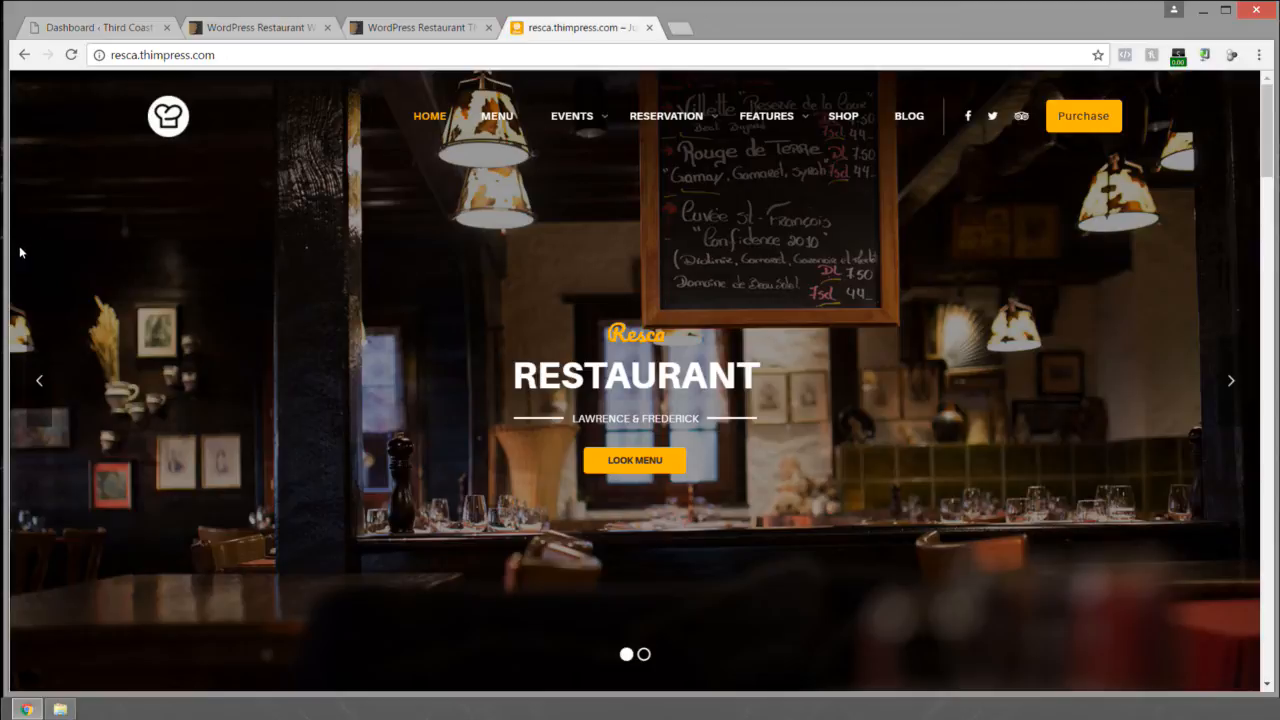
mouse_move(1218, 386)
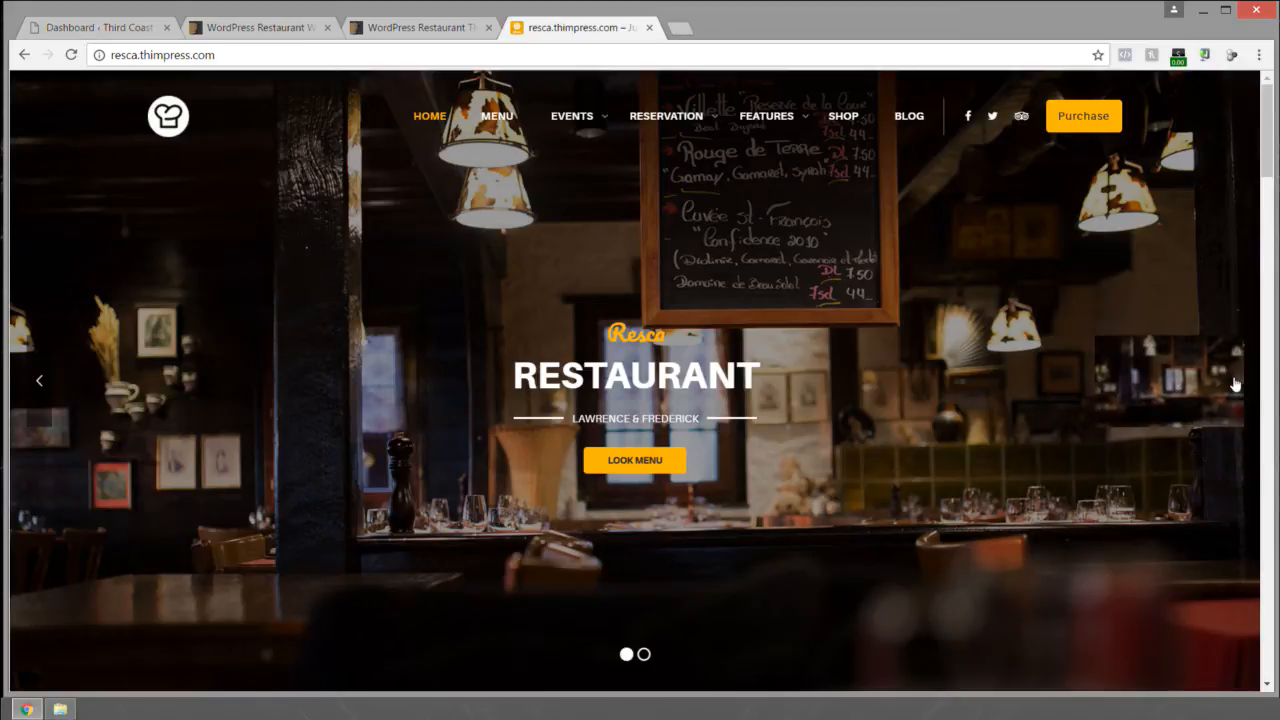
left_click(1216, 389)
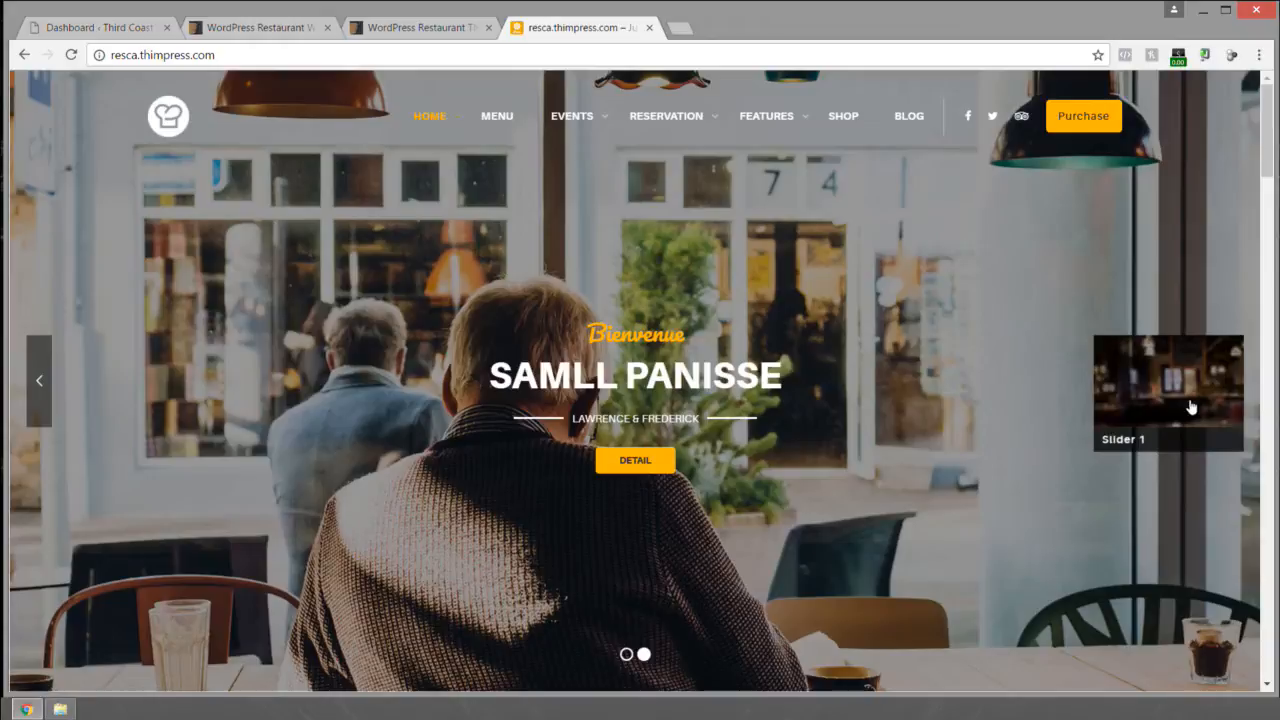
left_click(1190, 406)
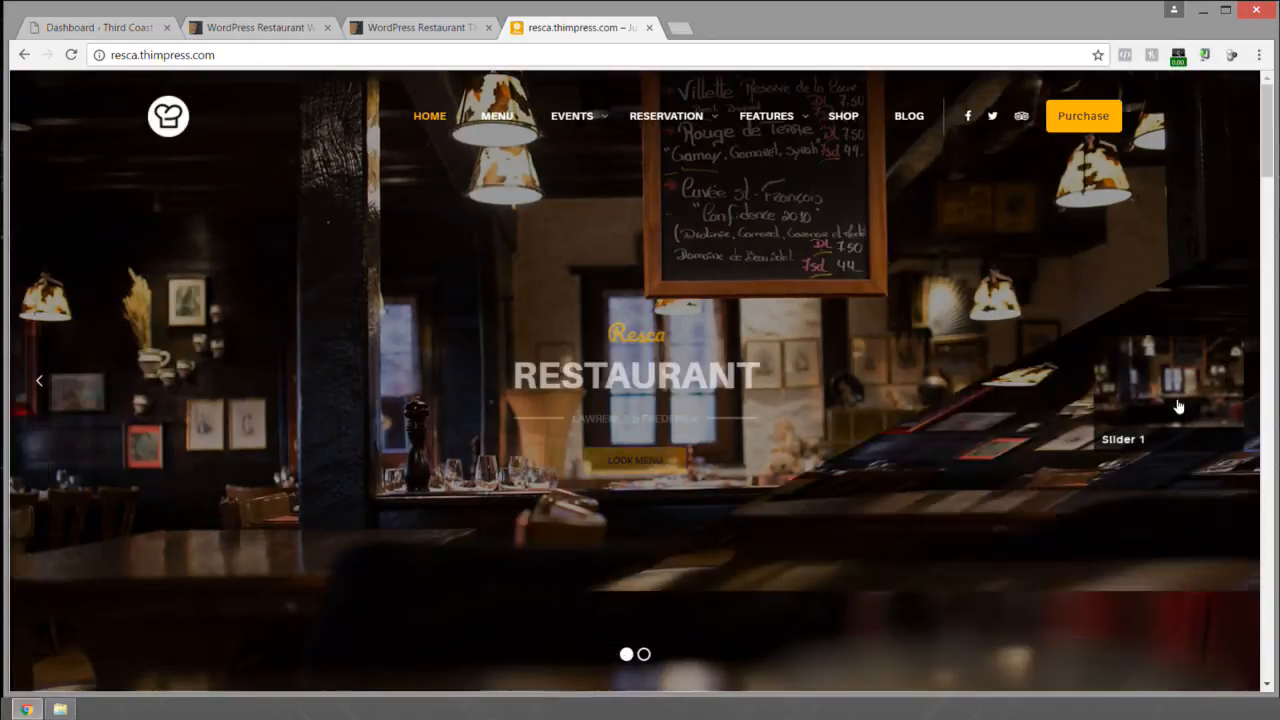
left_click(1178, 406)
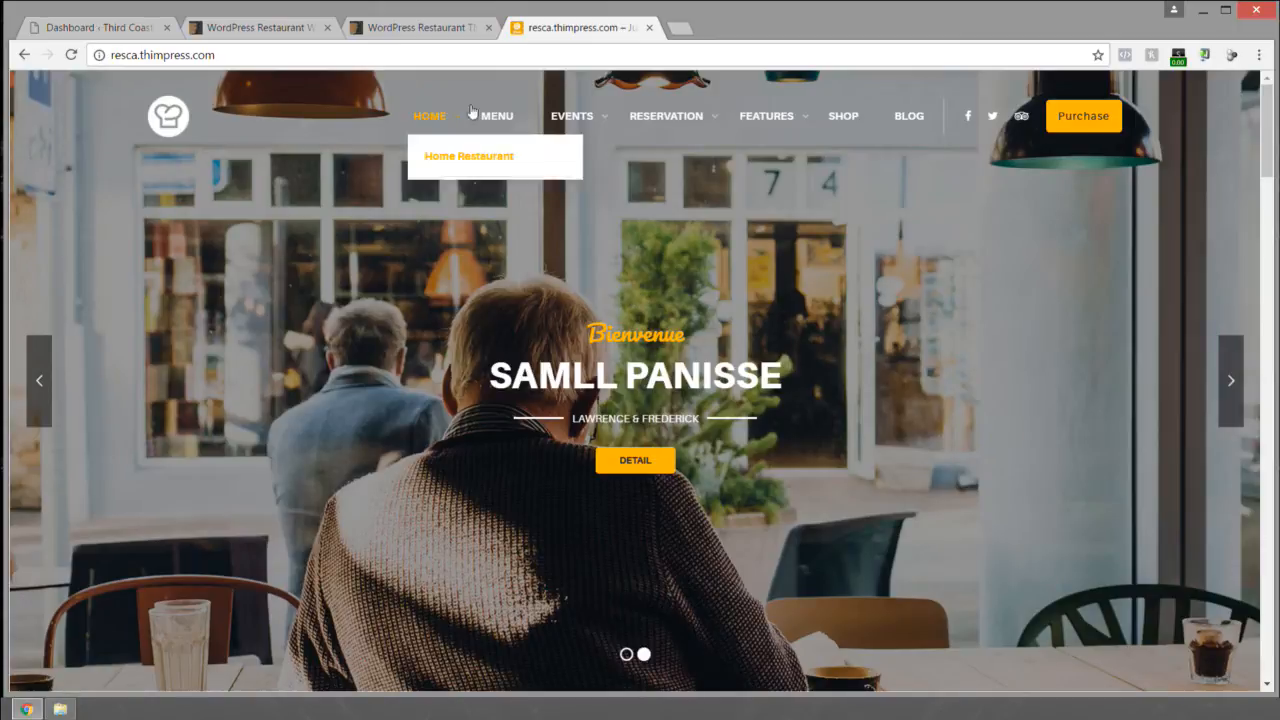
Step: Open the Home Coffee demo of Resca and cycle through its header slides
mouse_move(435, 120)
left_click(450, 200)
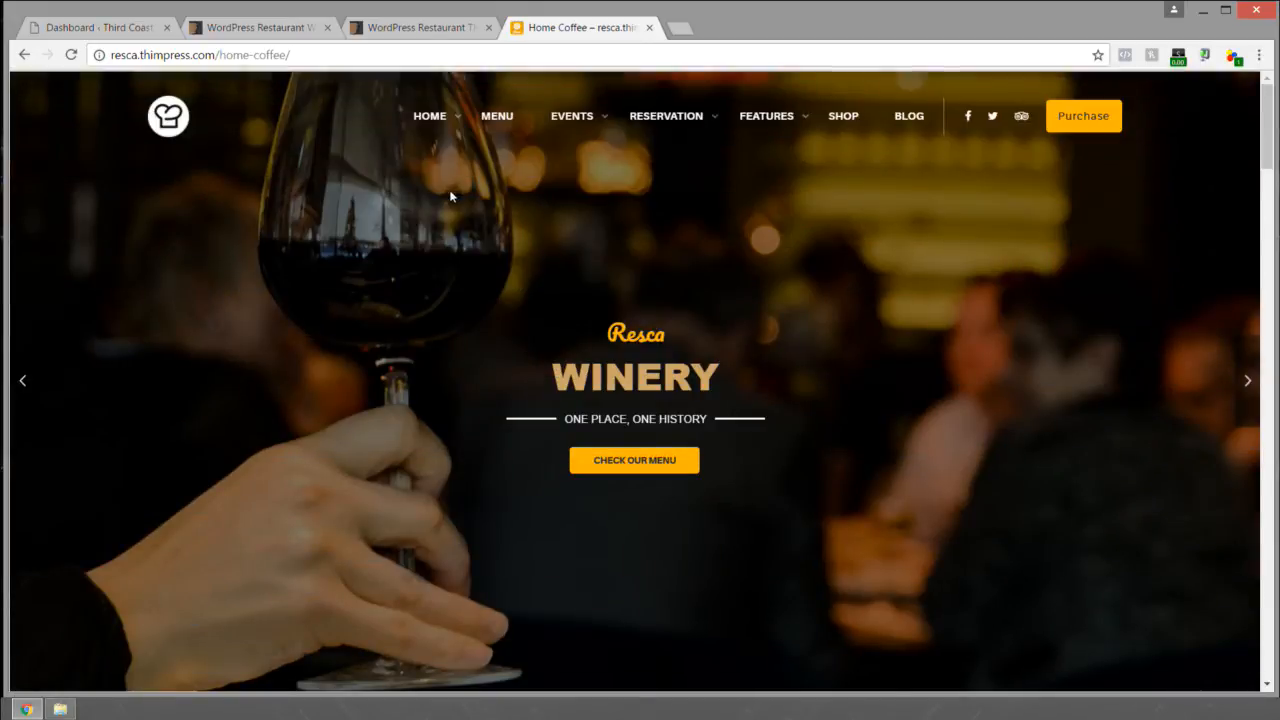
left_click(1241, 389)
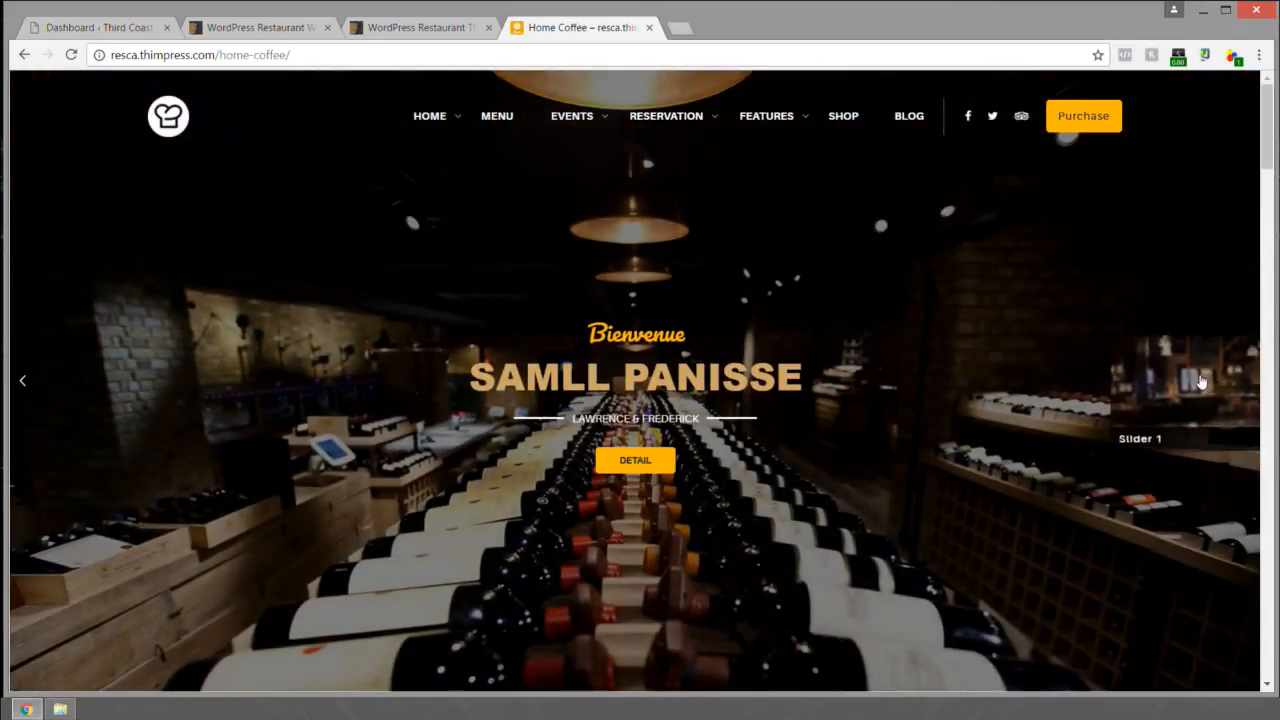
left_click(1241, 392)
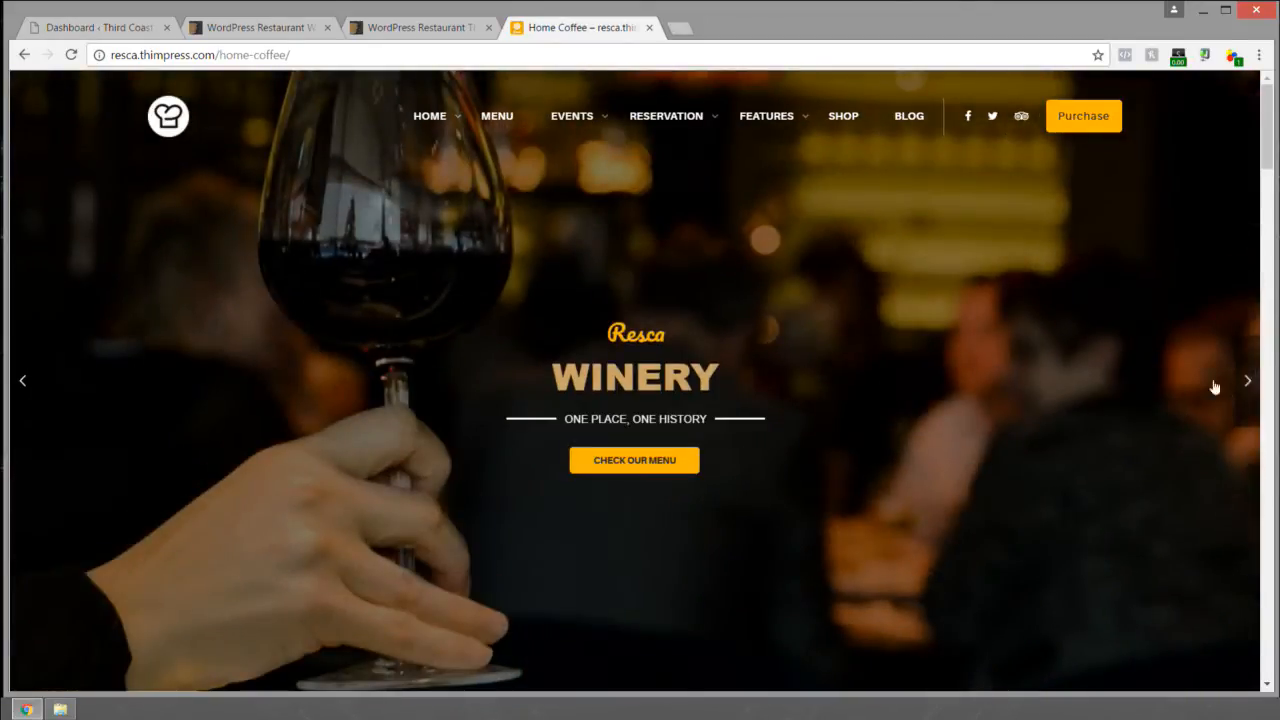
left_click(1211, 380)
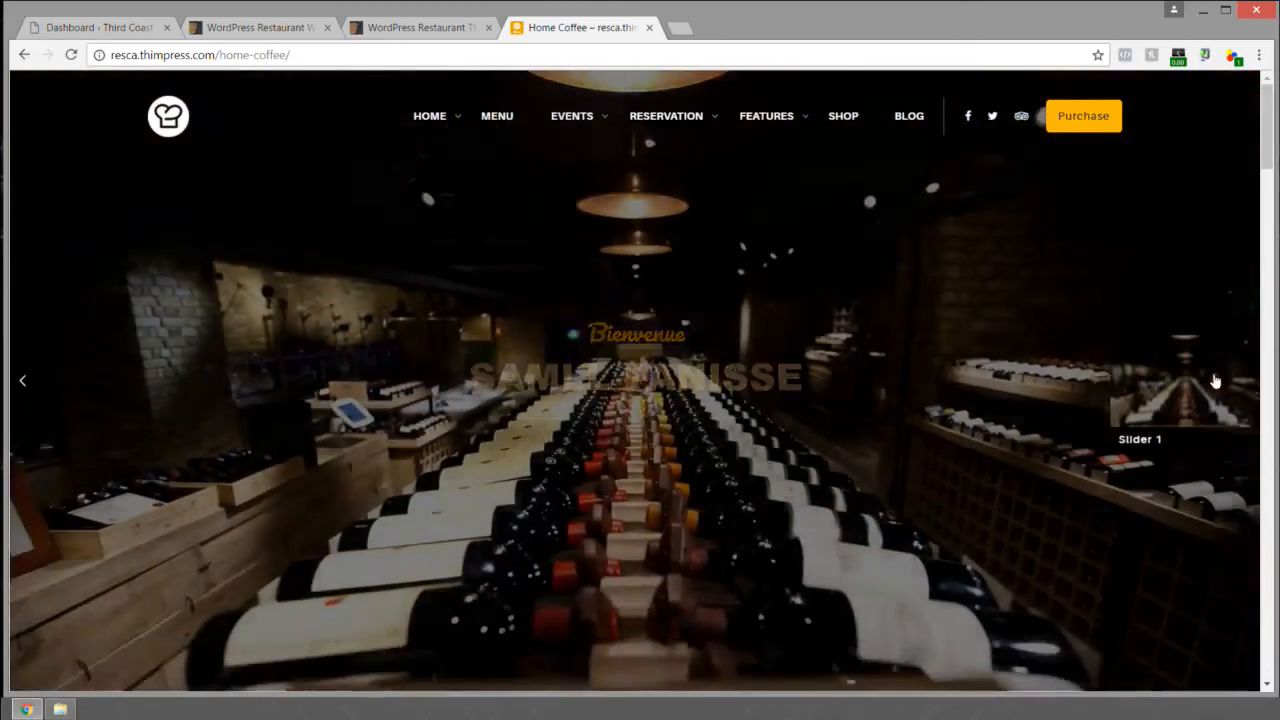
left_click(1215, 382)
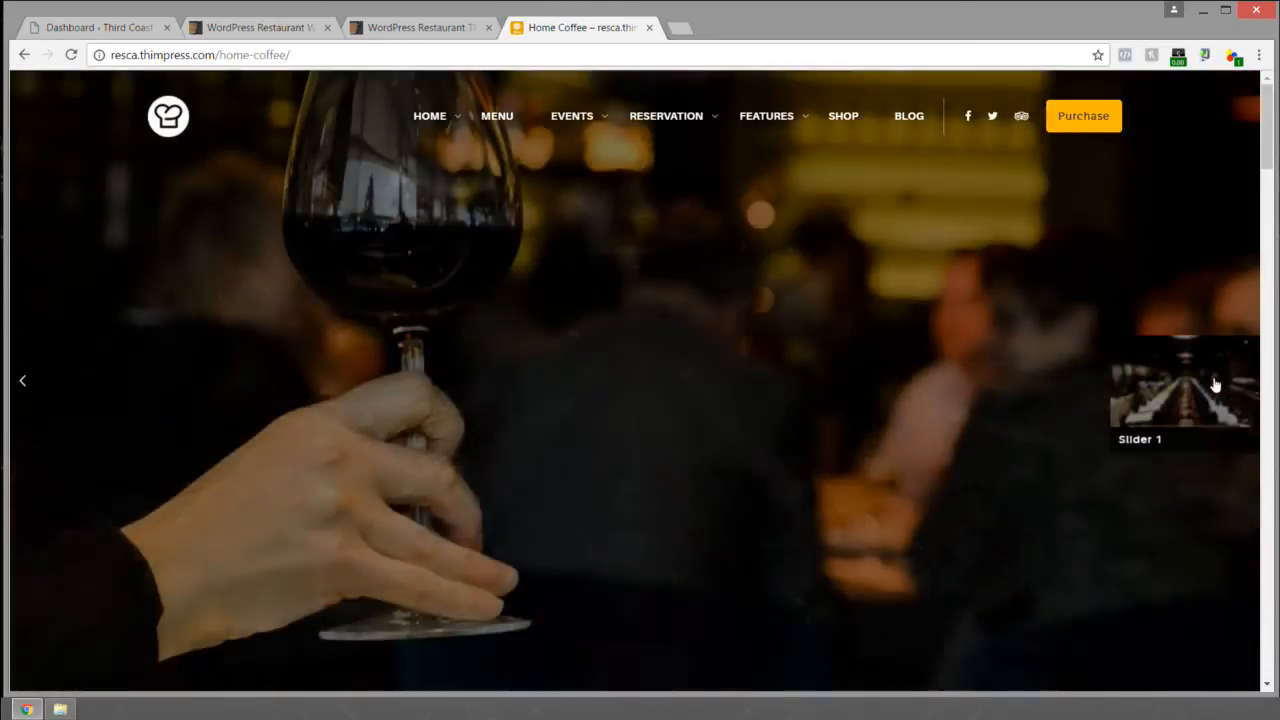
left_click(1215, 384)
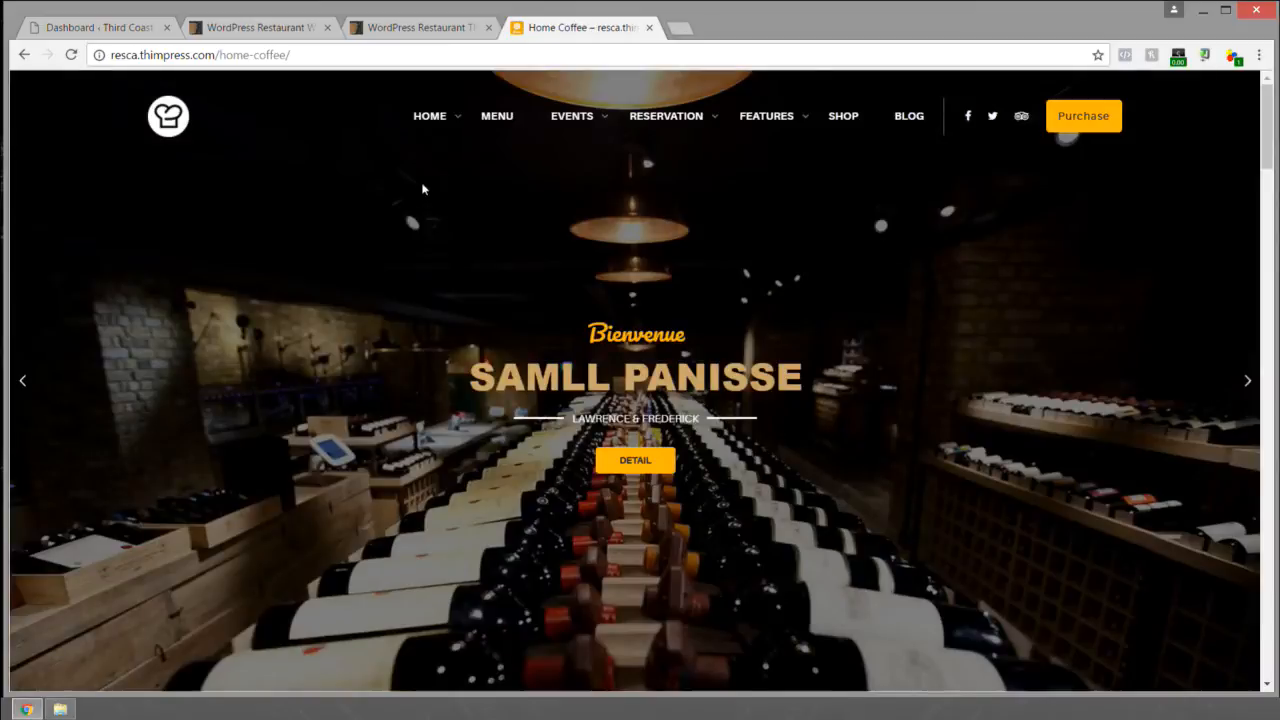
Step: Open the Home Seafood demo, advance its header slider, and open the Home Winery demo
mouse_move(425, 125)
left_click(444, 240)
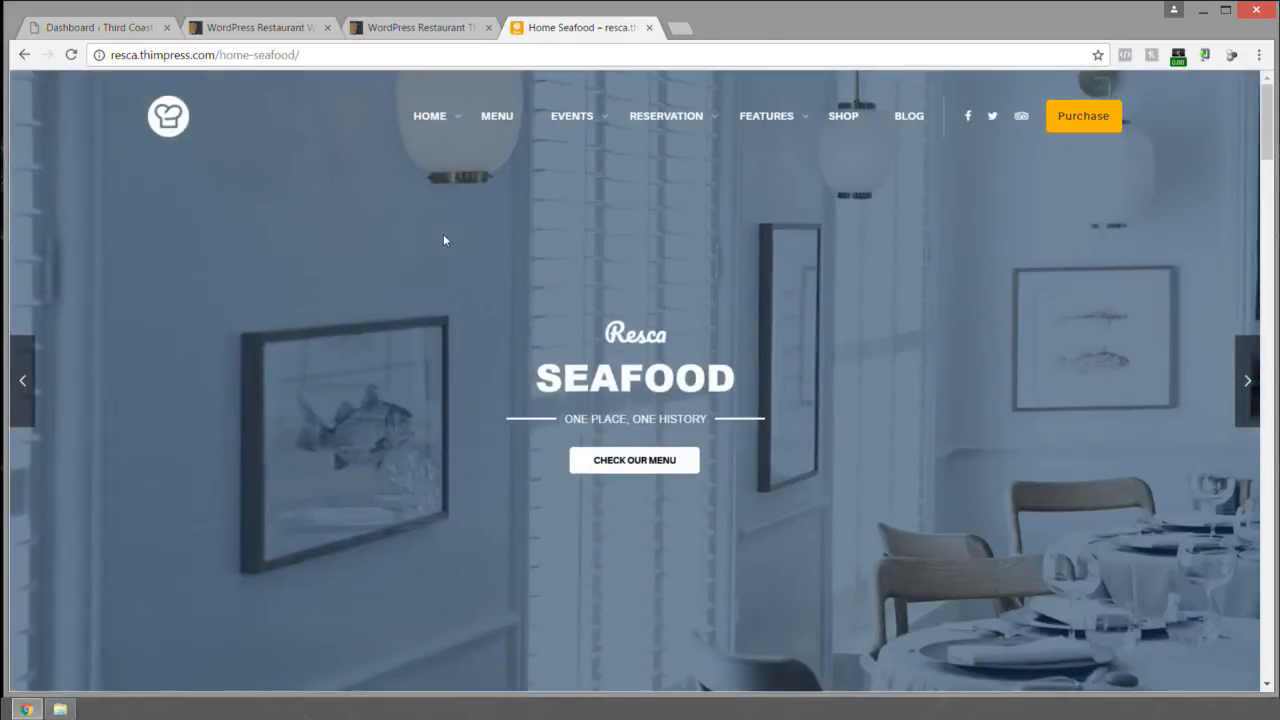
left_click(1217, 371)
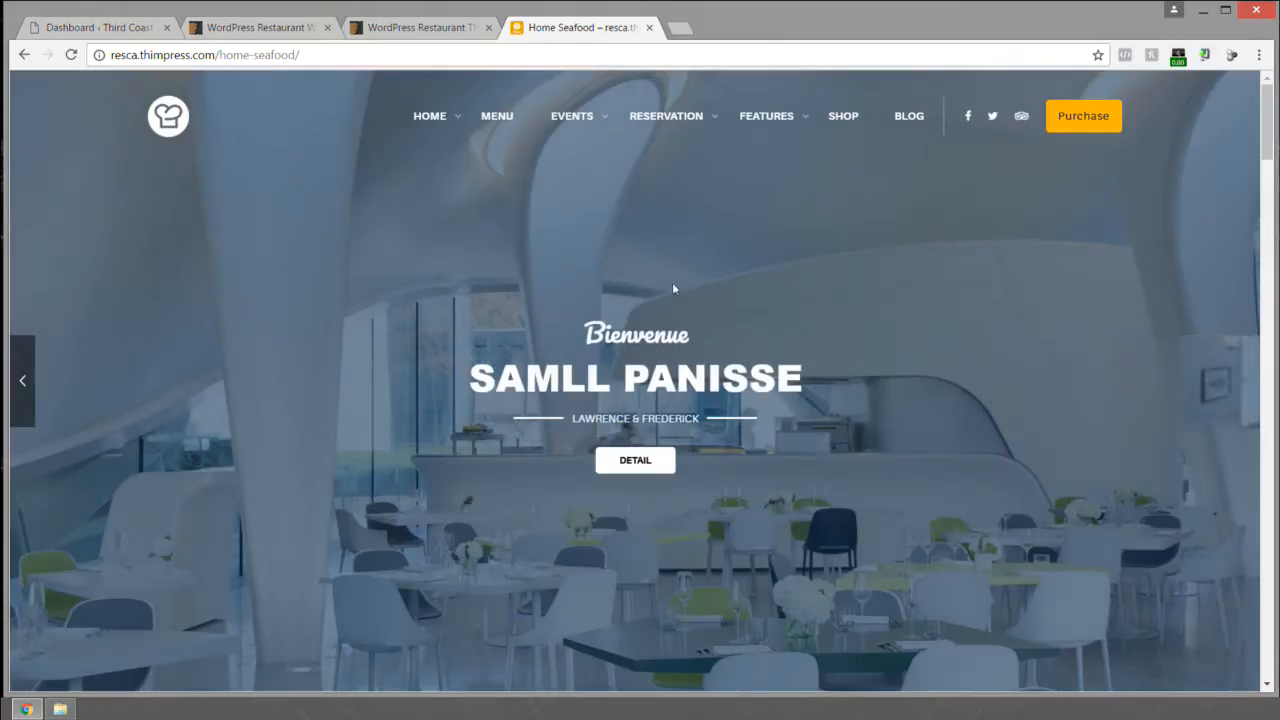
mouse_move(430, 118)
left_click(462, 280)
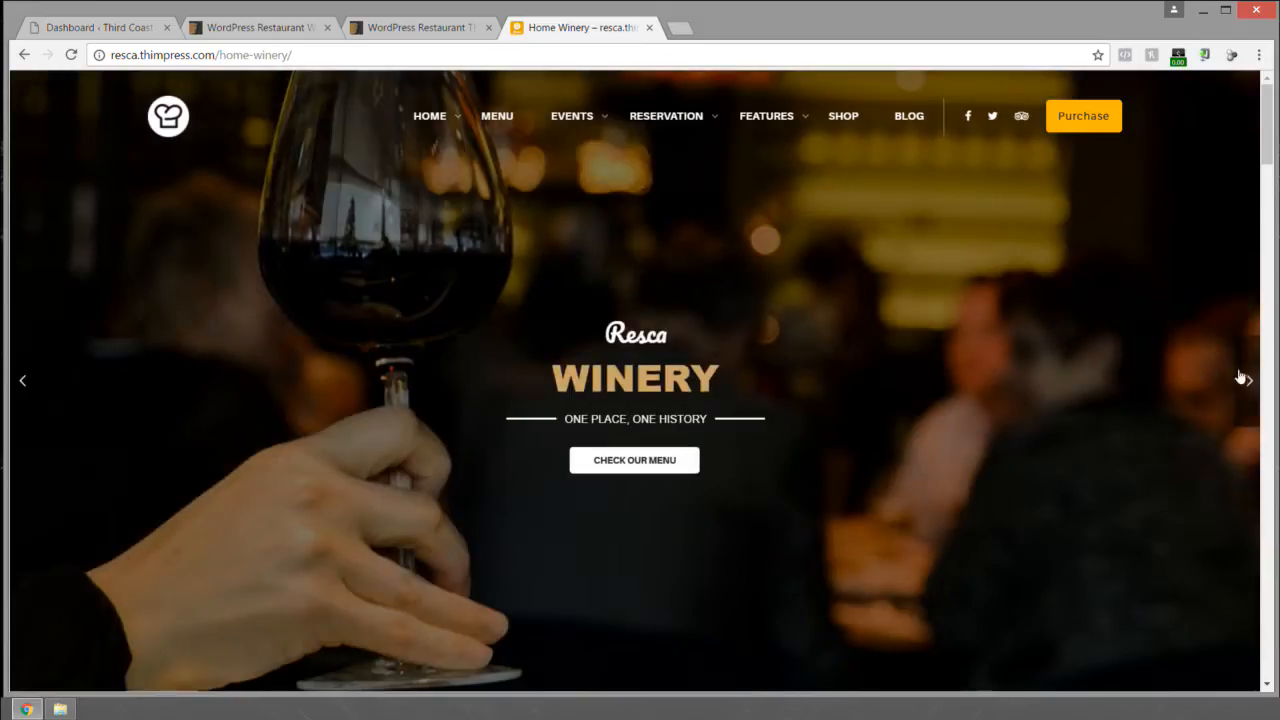
Step: Open the One Page demo, browse its header slides, and open the Home Full Screen Video demo
mouse_move(442, 131)
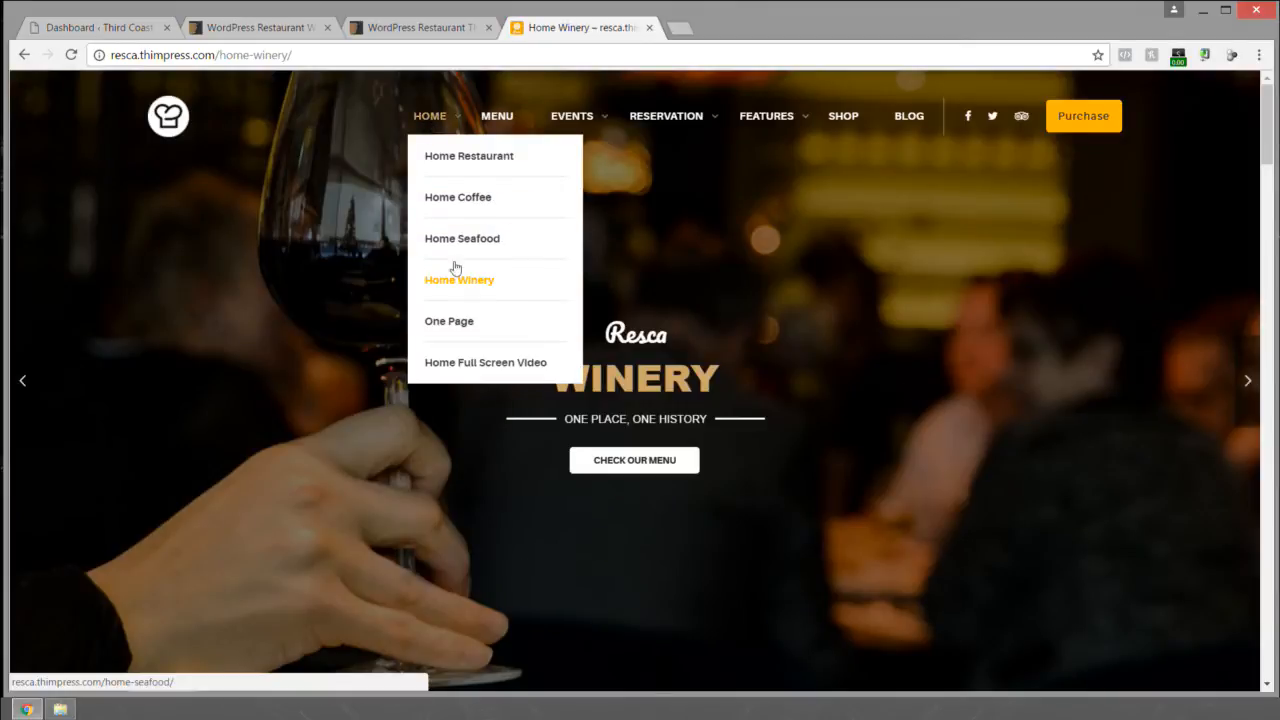
left_click(452, 322)
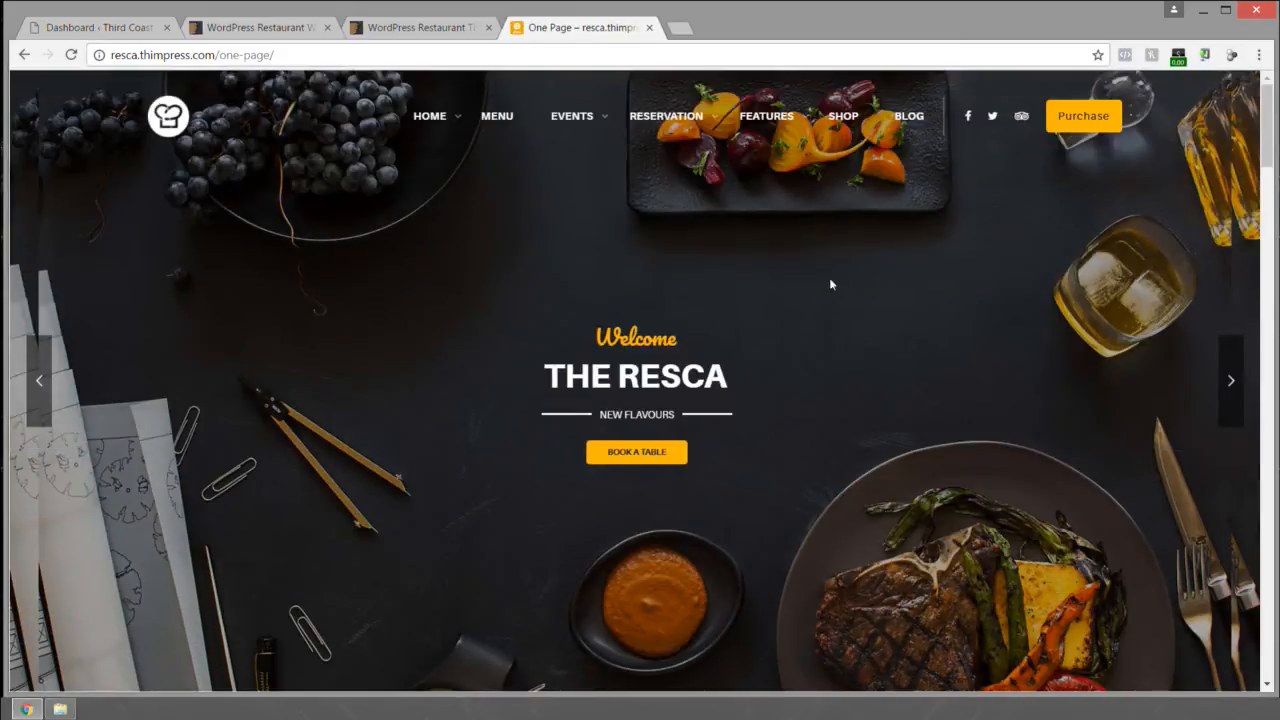
mouse_move(1227, 381)
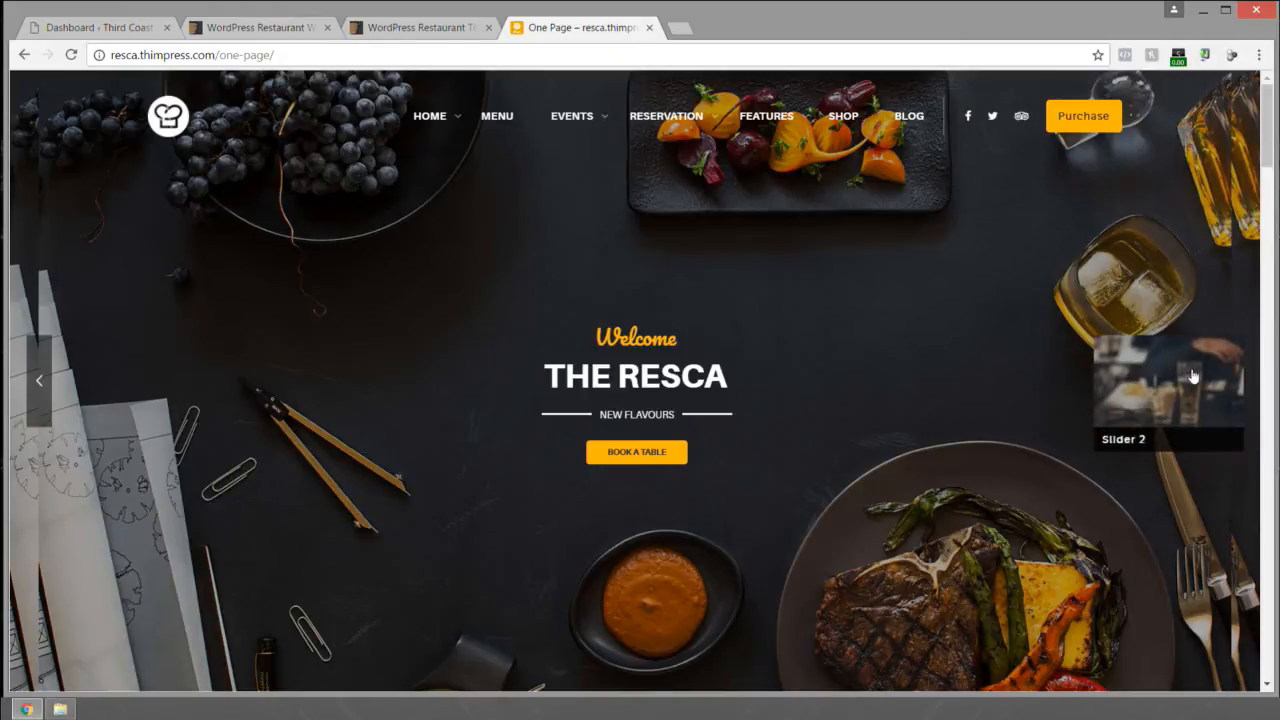
left_click(1192, 376)
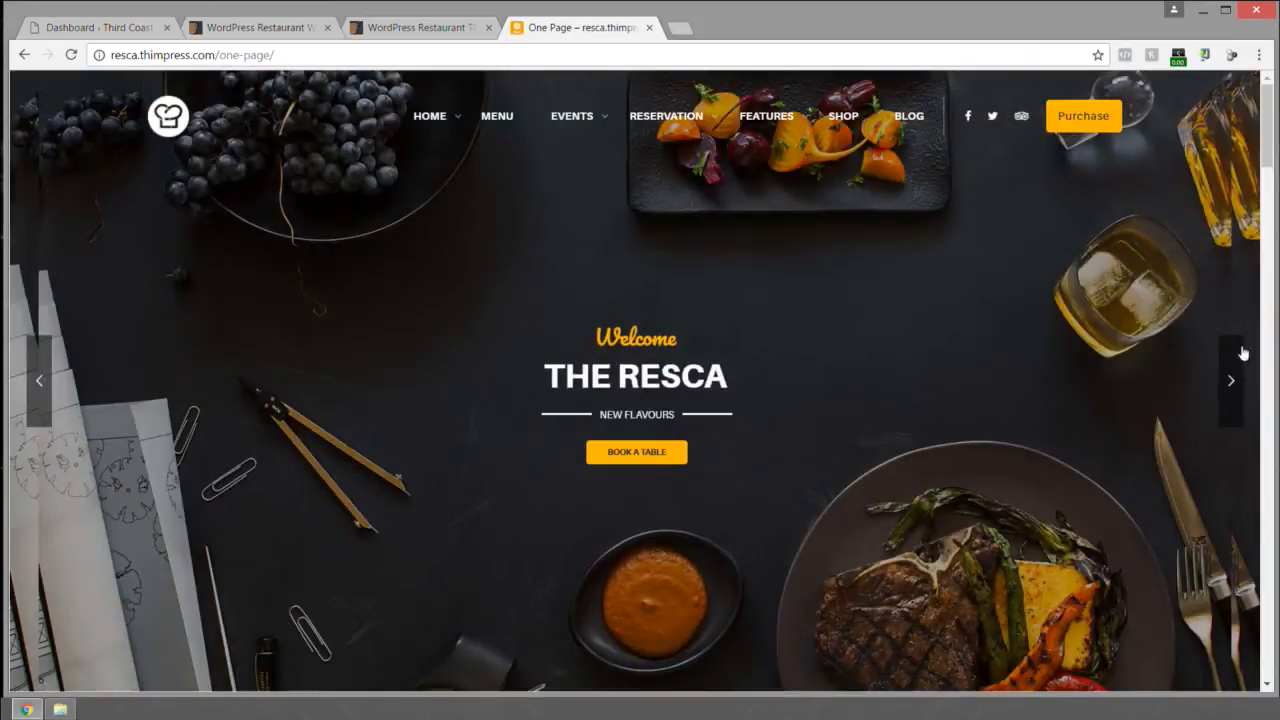
left_click(1240, 360)
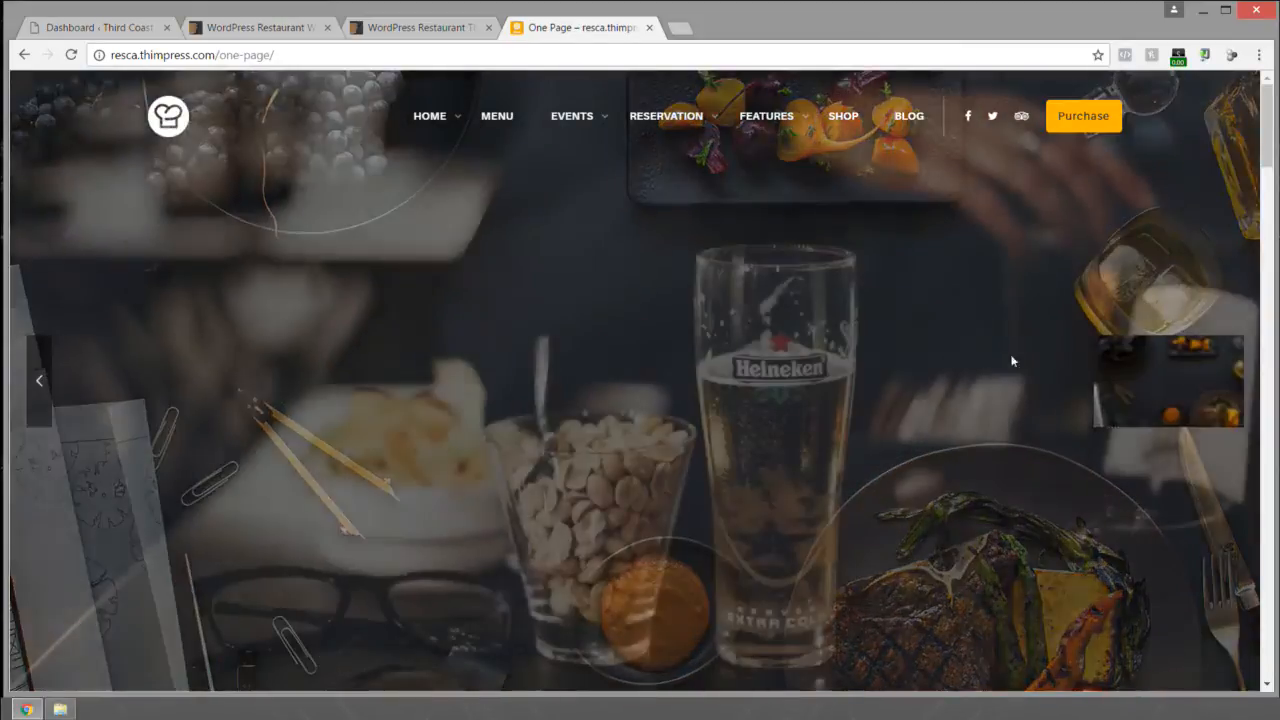
mouse_move(432, 117)
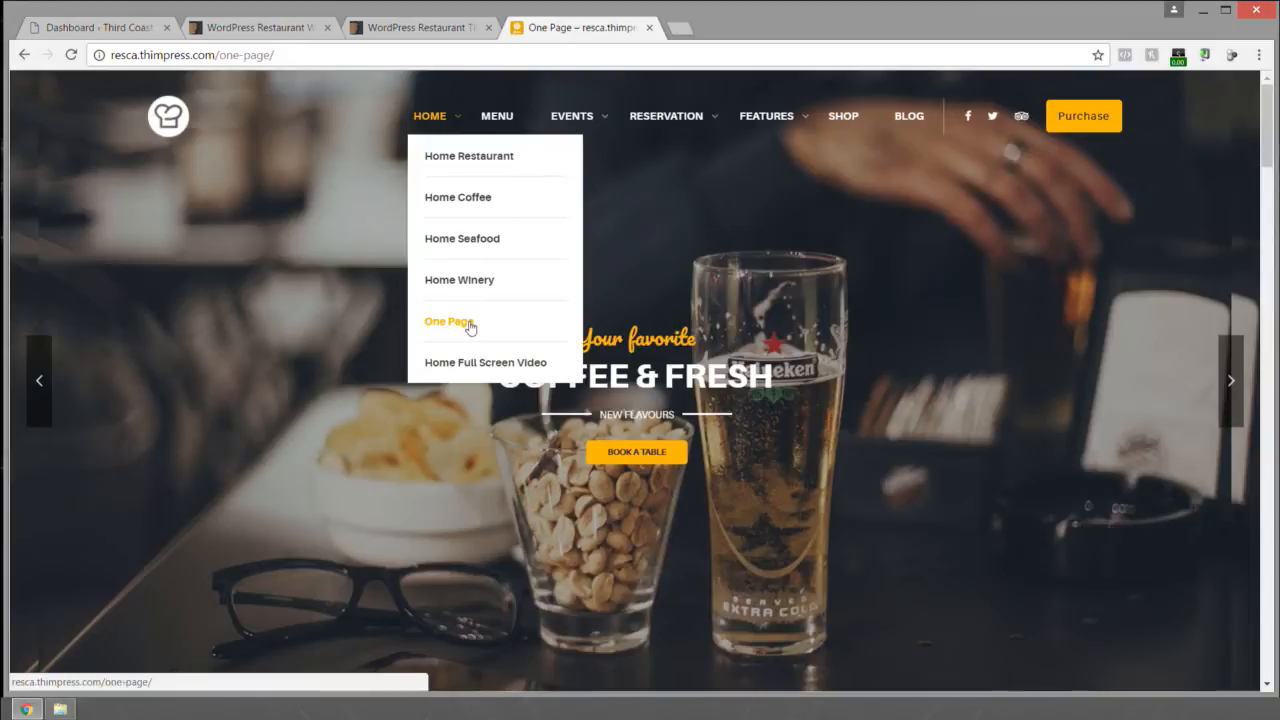
left_click(468, 362)
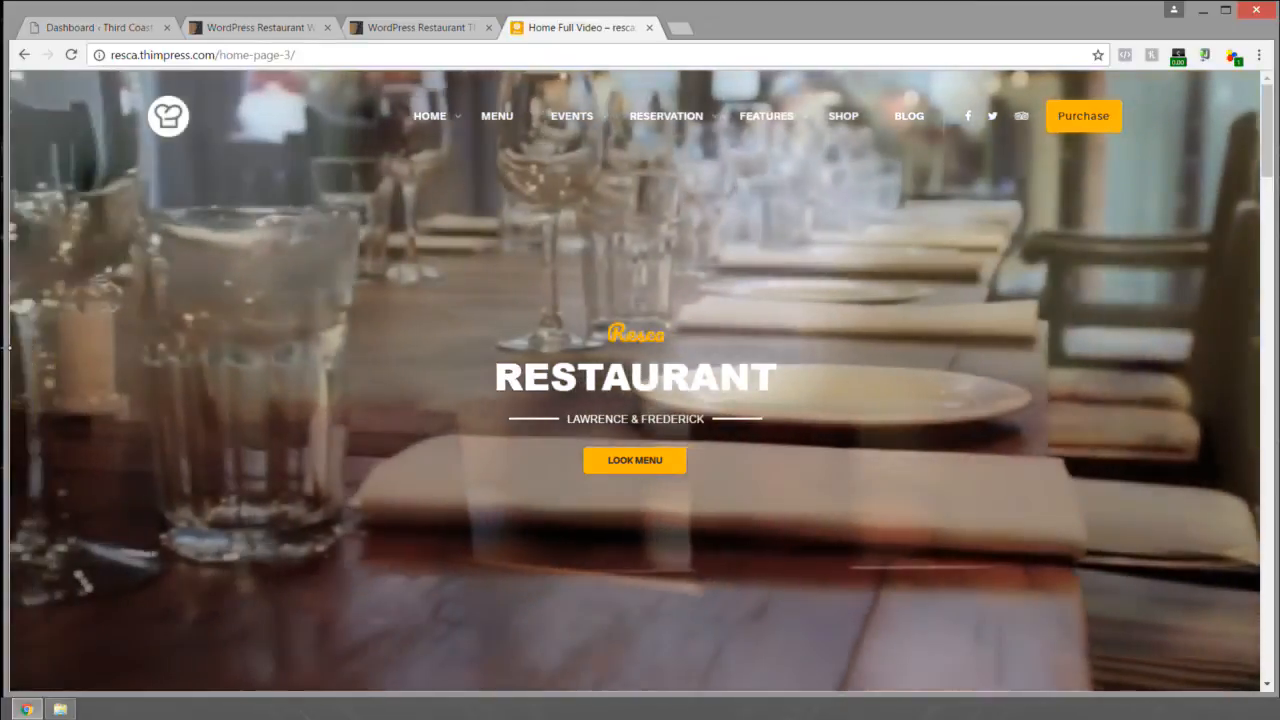
Step: Narrow the browser window to phone width, try the demo's mobile navigation menu, and reload the page
left_click_drag(8, 343, 881, 316)
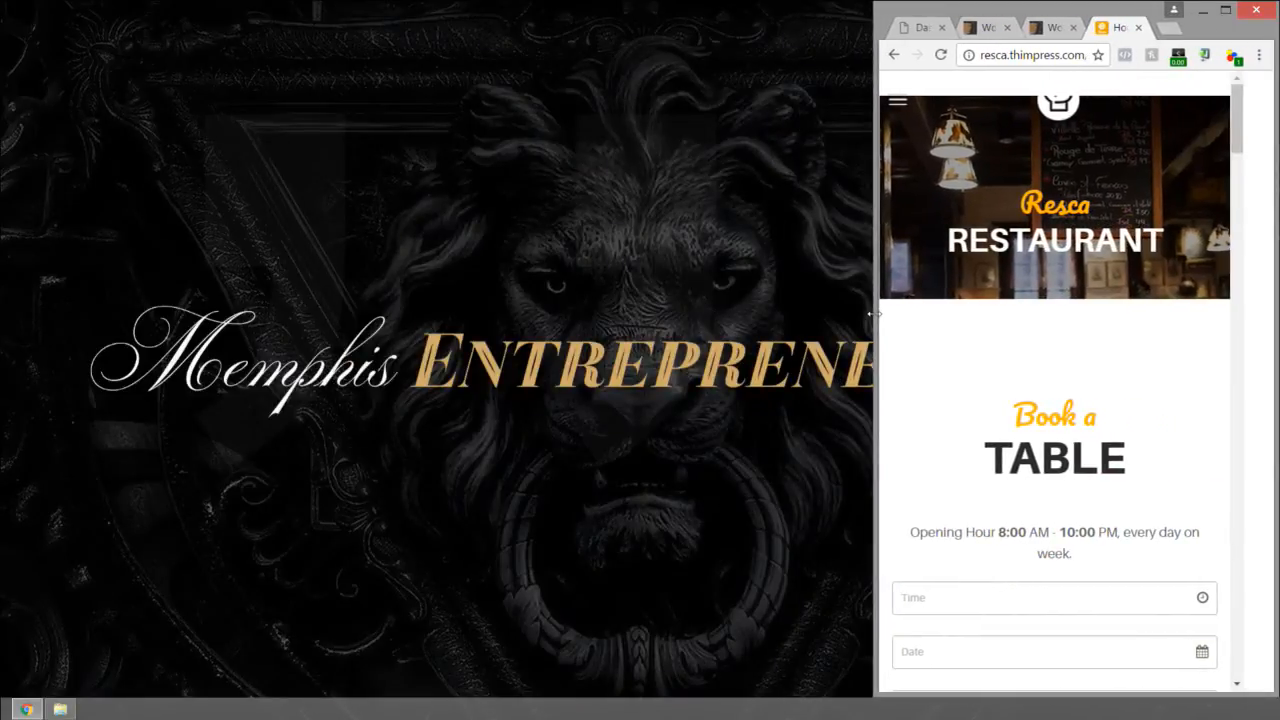
left_click(897, 101)
left_click(1150, 105)
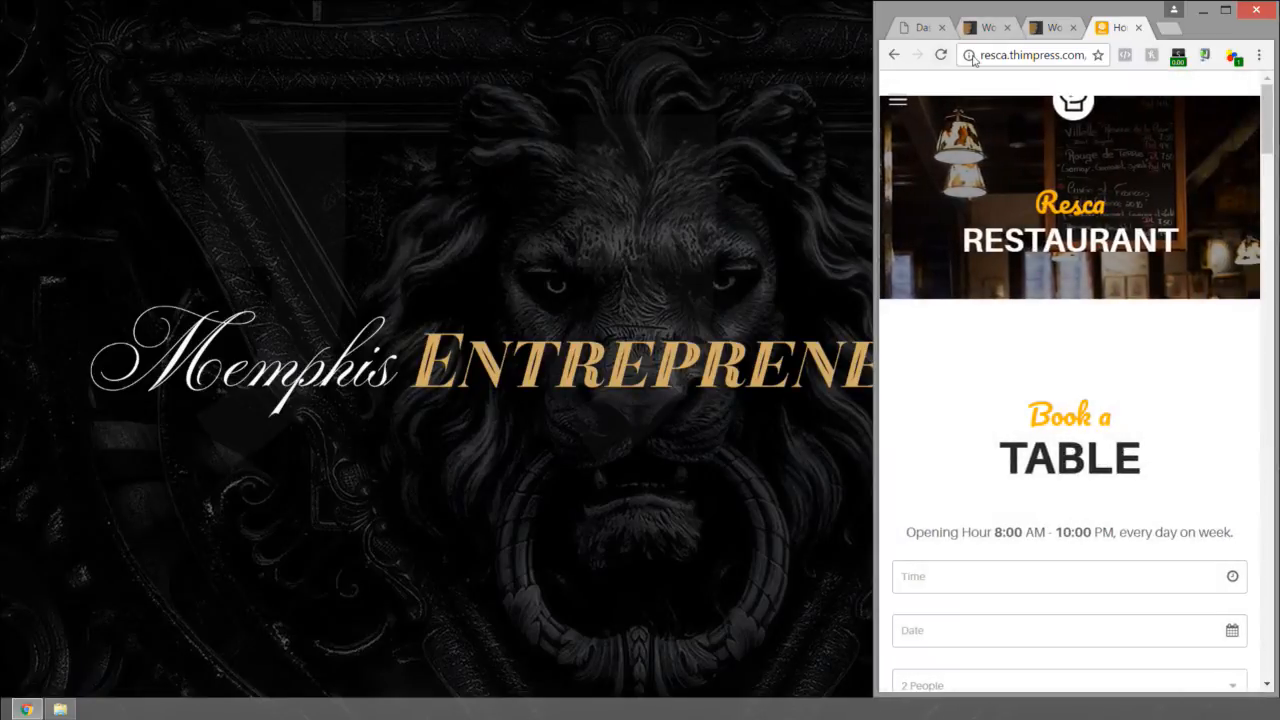
left_click(942, 55)
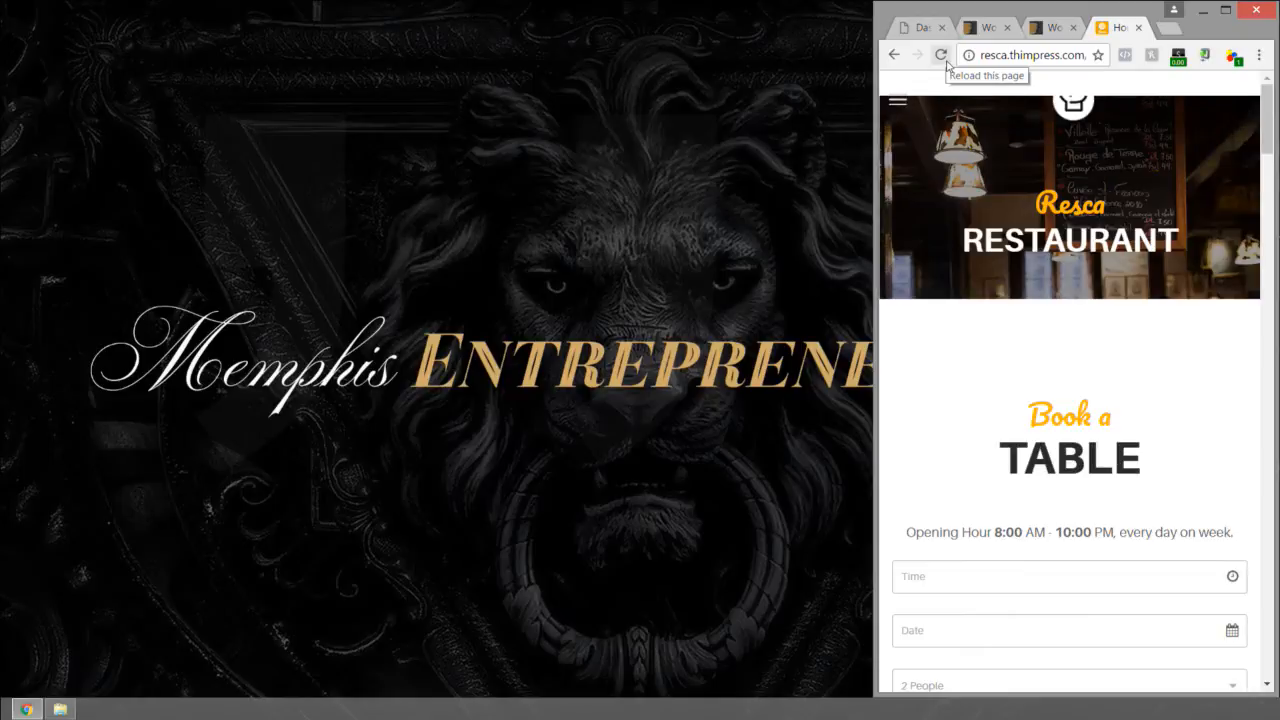
Step: Check the Full Screen Video demo's header at phone width by opening and closing its mobile navigation menu
scroll(937, 147, "down", 2)
scroll(937, 148, "up", 2)
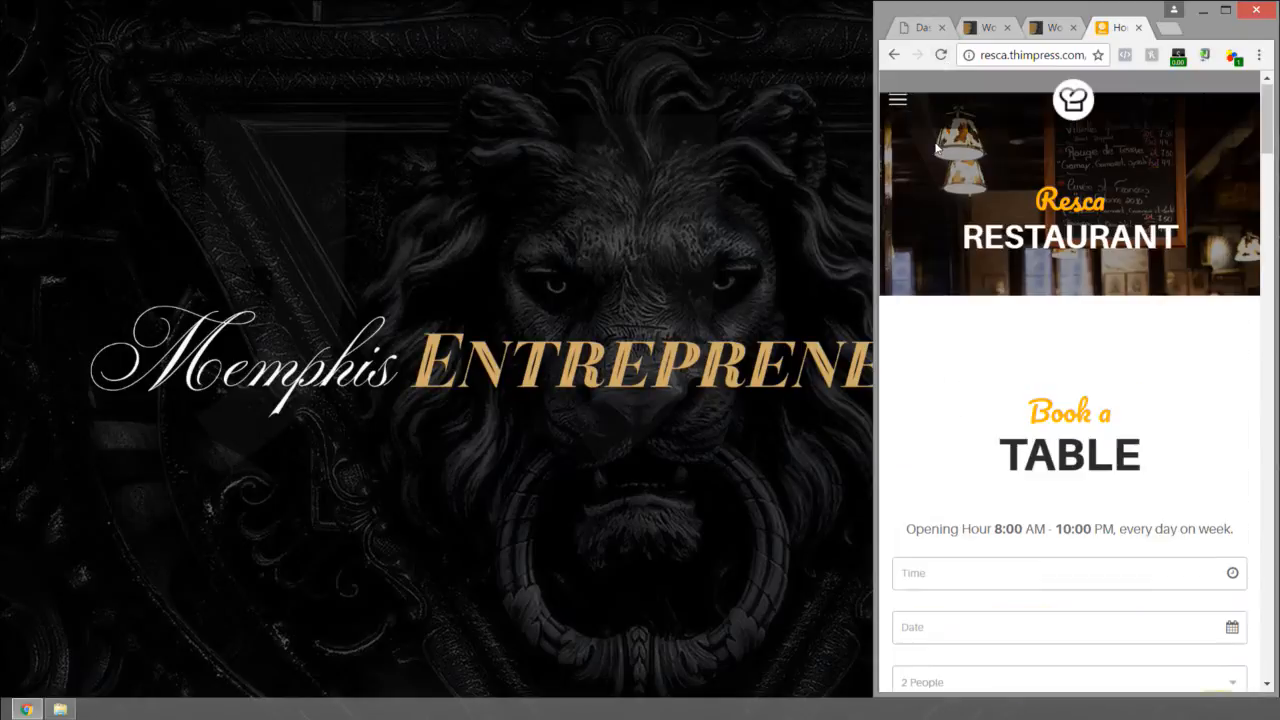
scroll(937, 147, "down", 2)
scroll(933, 146, "up", 2)
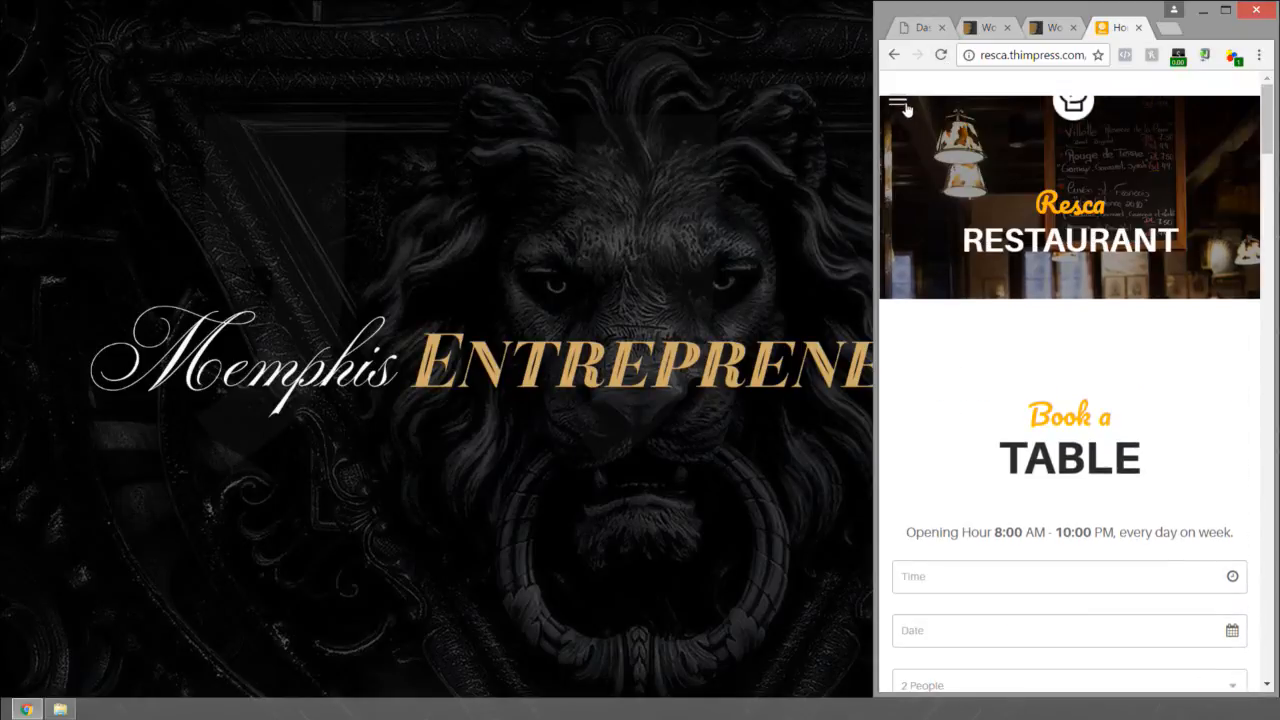
left_click(905, 108)
left_click(1147, 108)
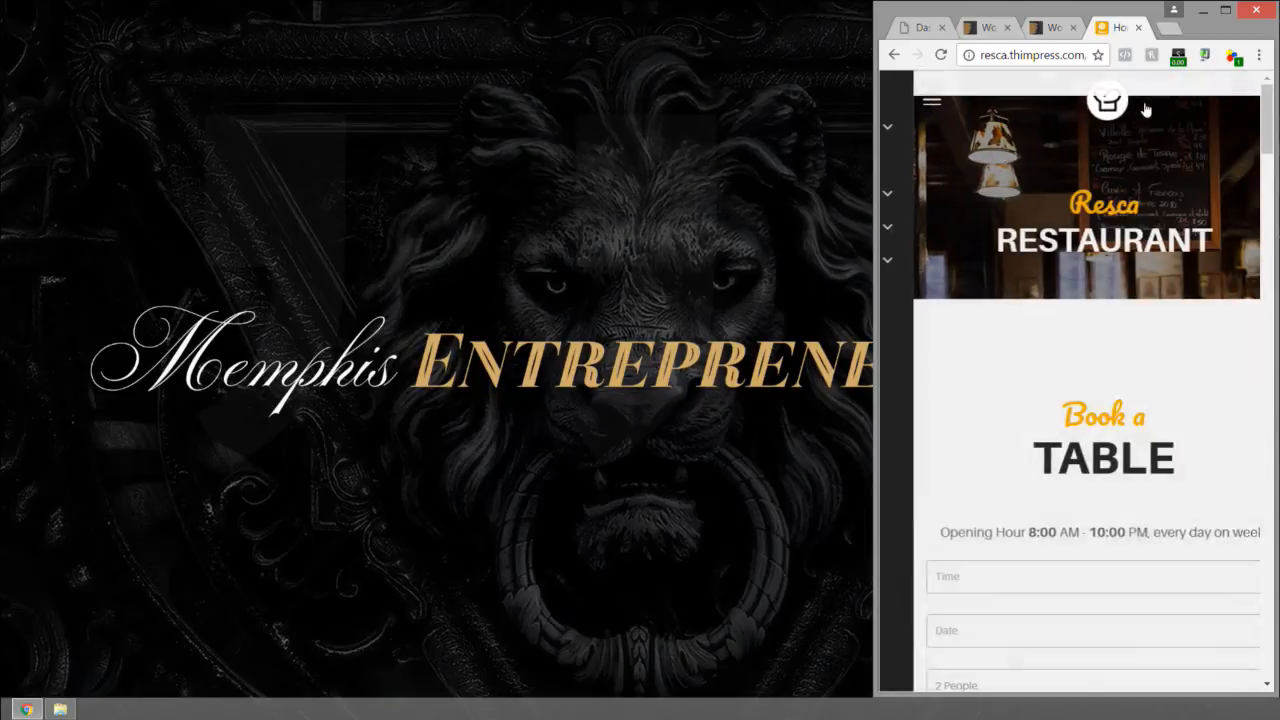
Step: Examine the demo's phone-width layout from the booking form through the food menu to the footer
scroll(934, 220, "down", 3)
scroll(938, 221, "down", 2)
scroll(938, 221, "up", 2)
scroll(938, 221, "down", 4)
scroll(937, 216, "down", 2)
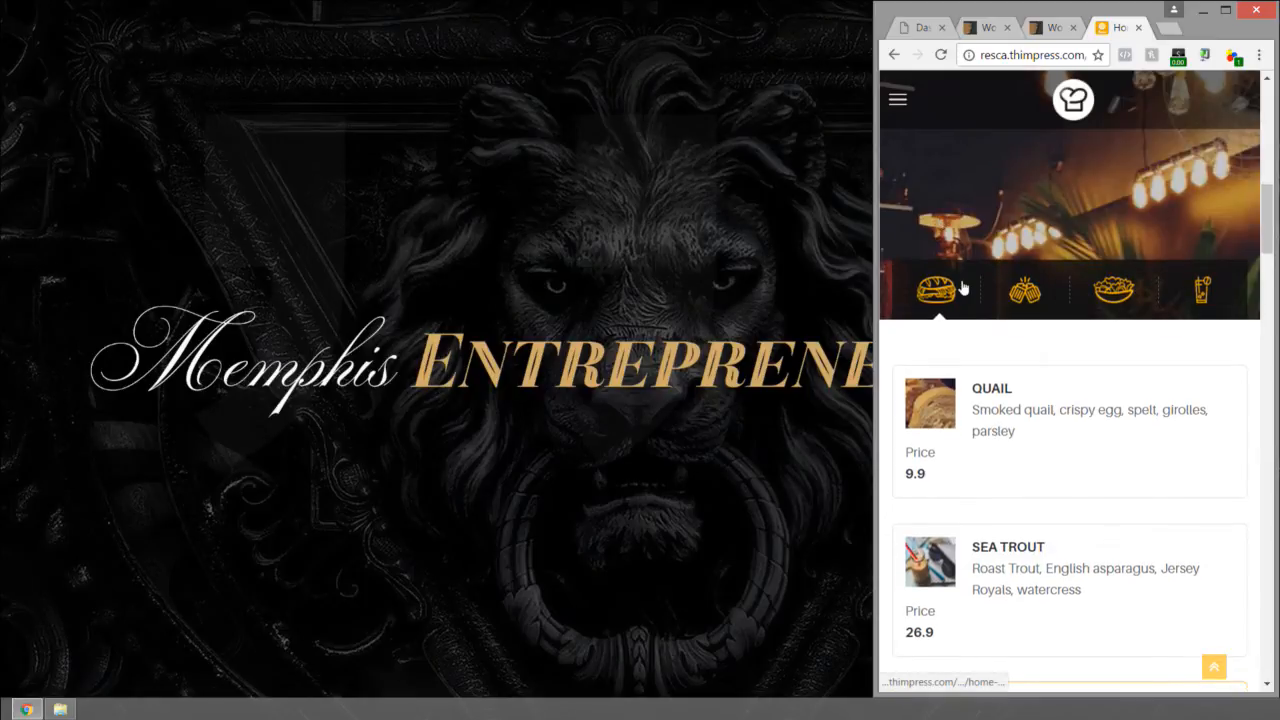
scroll(970, 289, "down", 14)
scroll(970, 290, "down", 15)
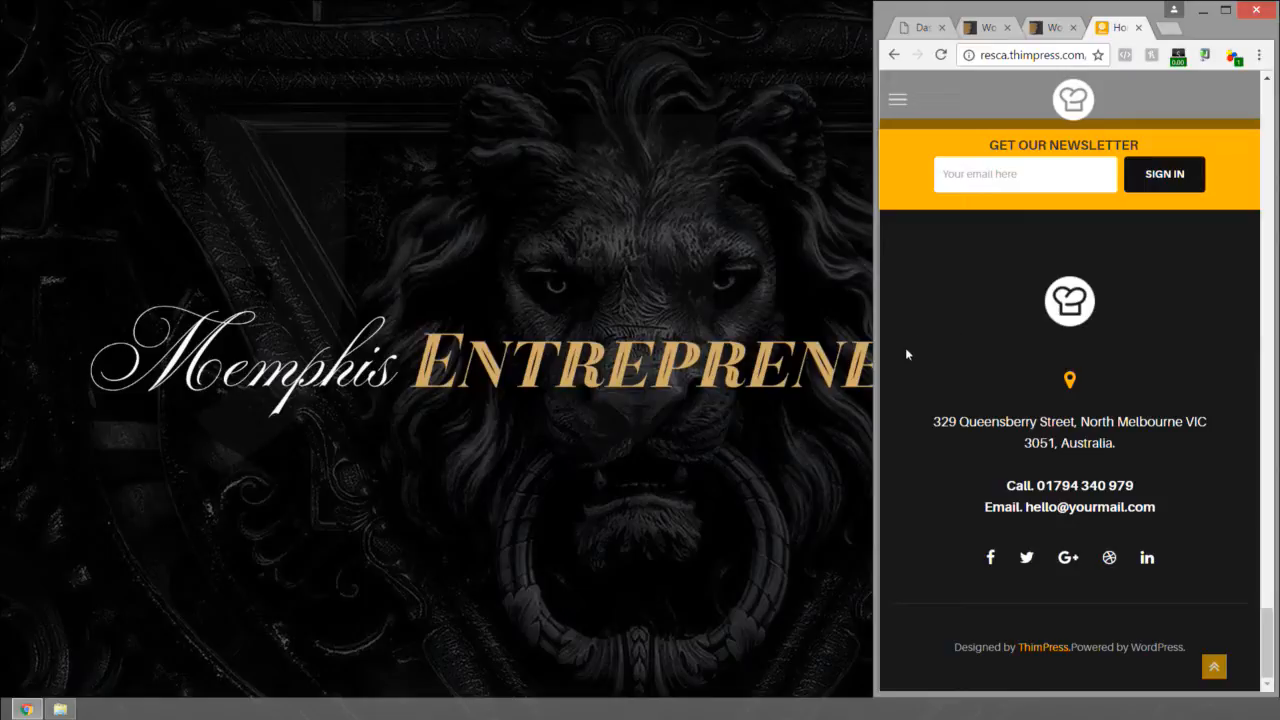
Step: Widen the browser window back to desktop width, close the Resca demo and return to the ThemeForest search results
left_click_drag(877, 357, 7, 430)
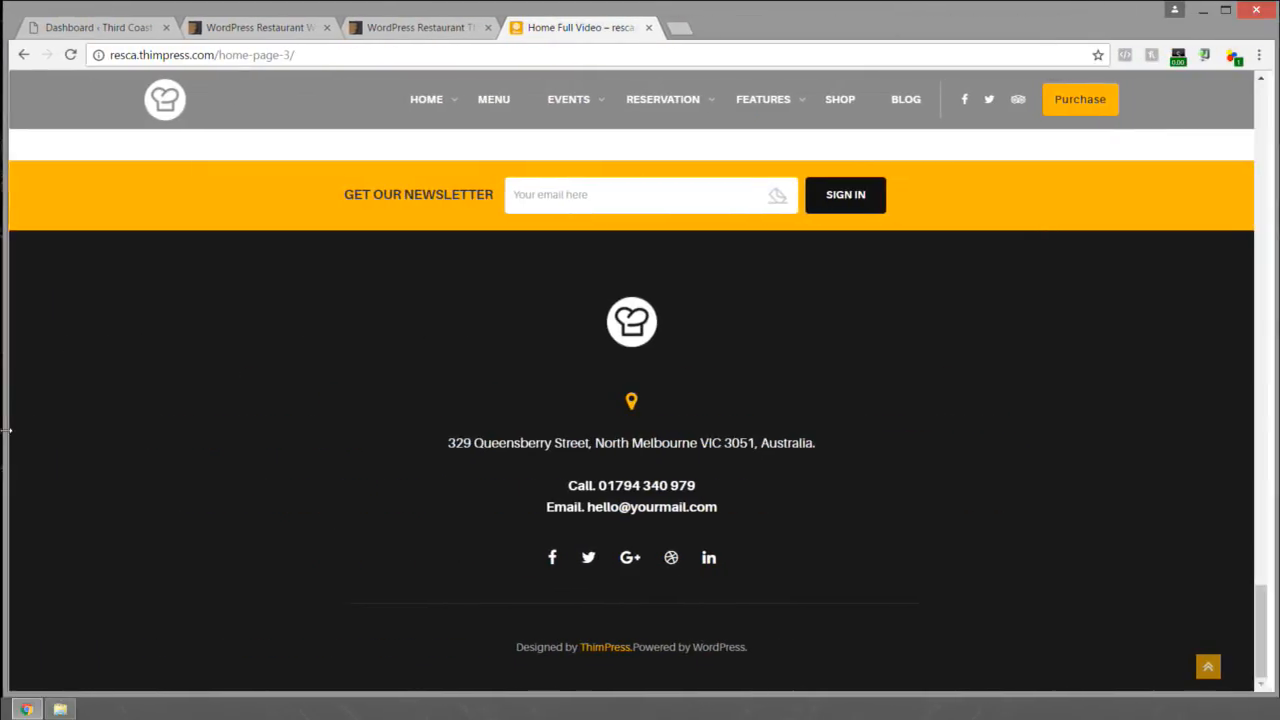
left_click(648, 28)
left_click(272, 36)
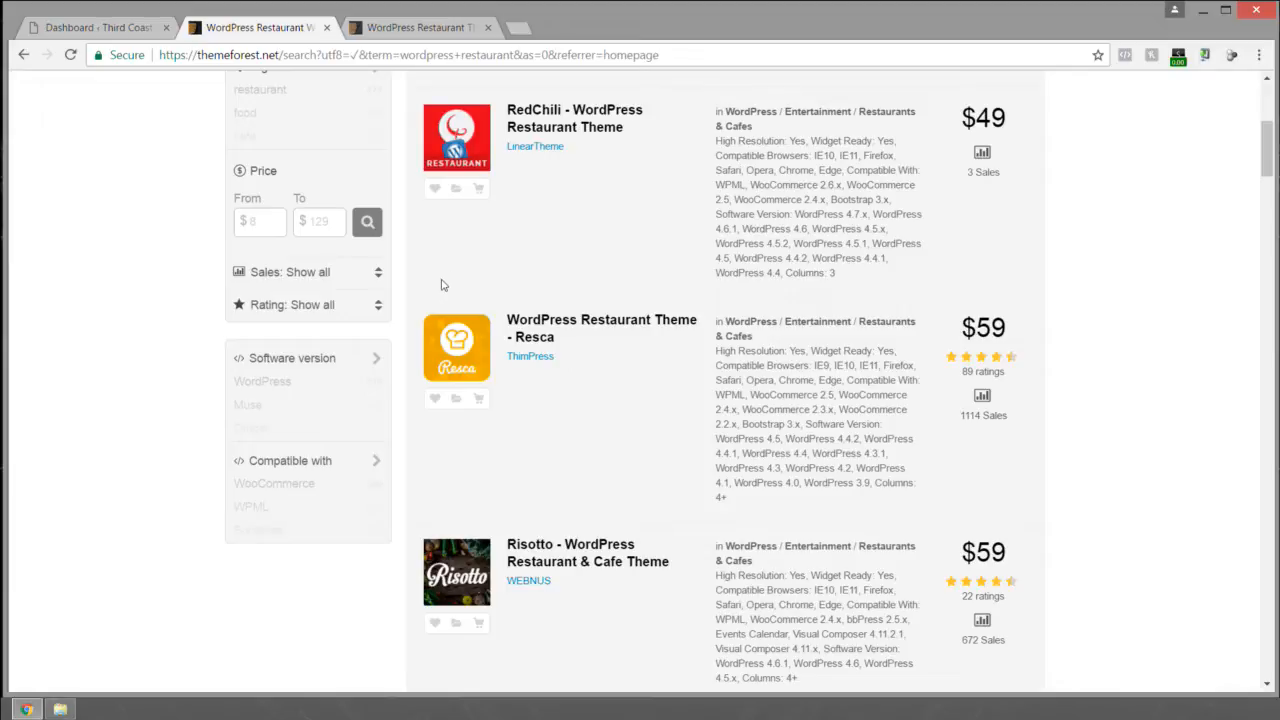
Step: Select Visual Composer and WooCommerce in the search results' compatibility filter
scroll(566, 361, "up", 5)
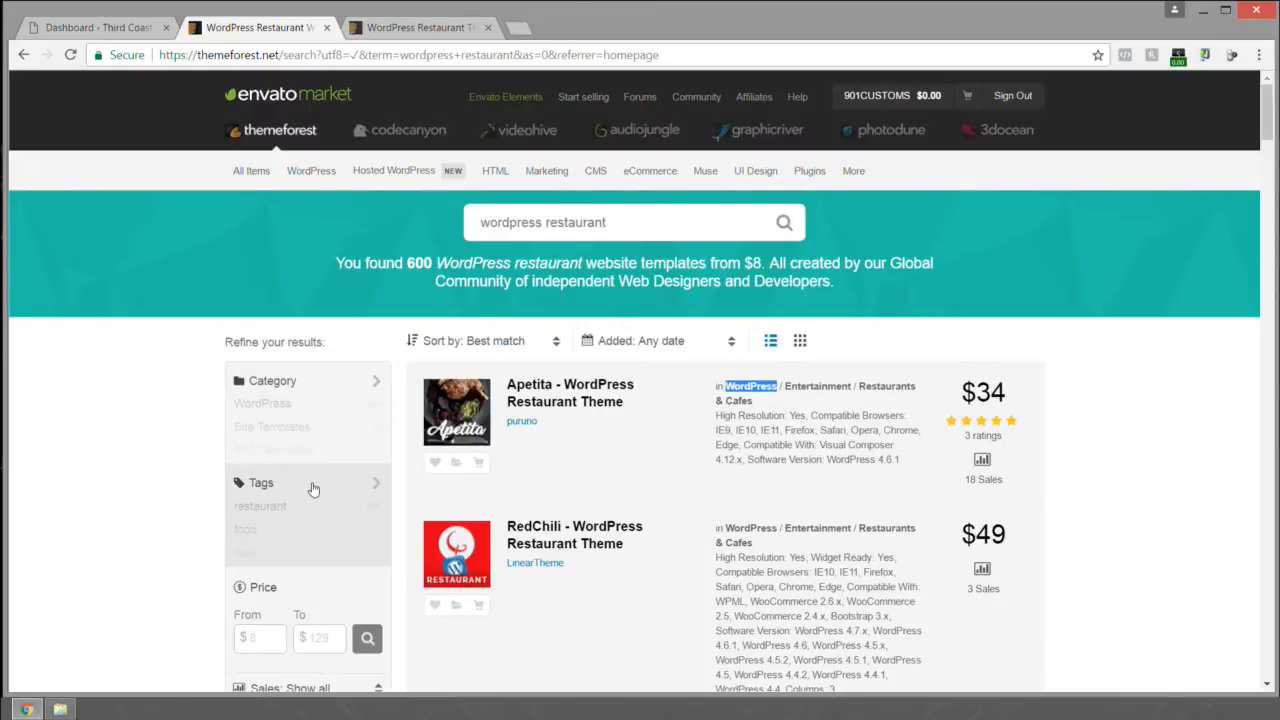
scroll(366, 489, "down", 2)
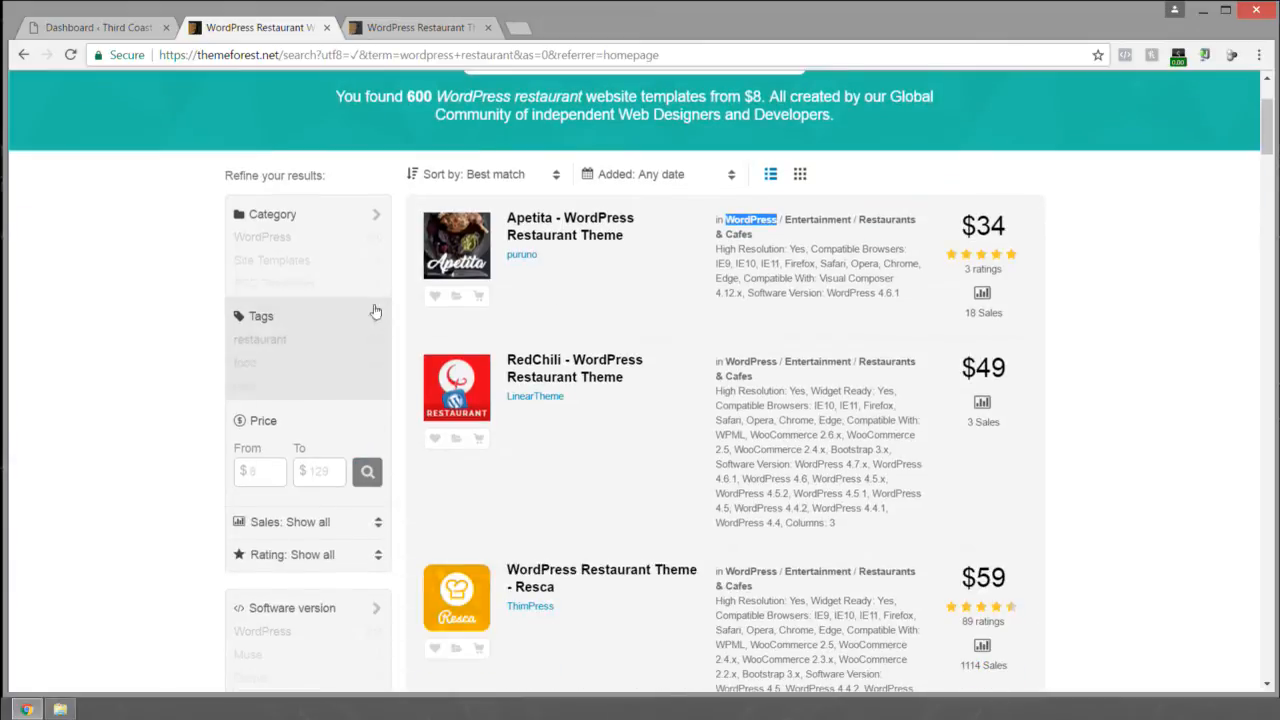
scroll(375, 320, "down", 3)
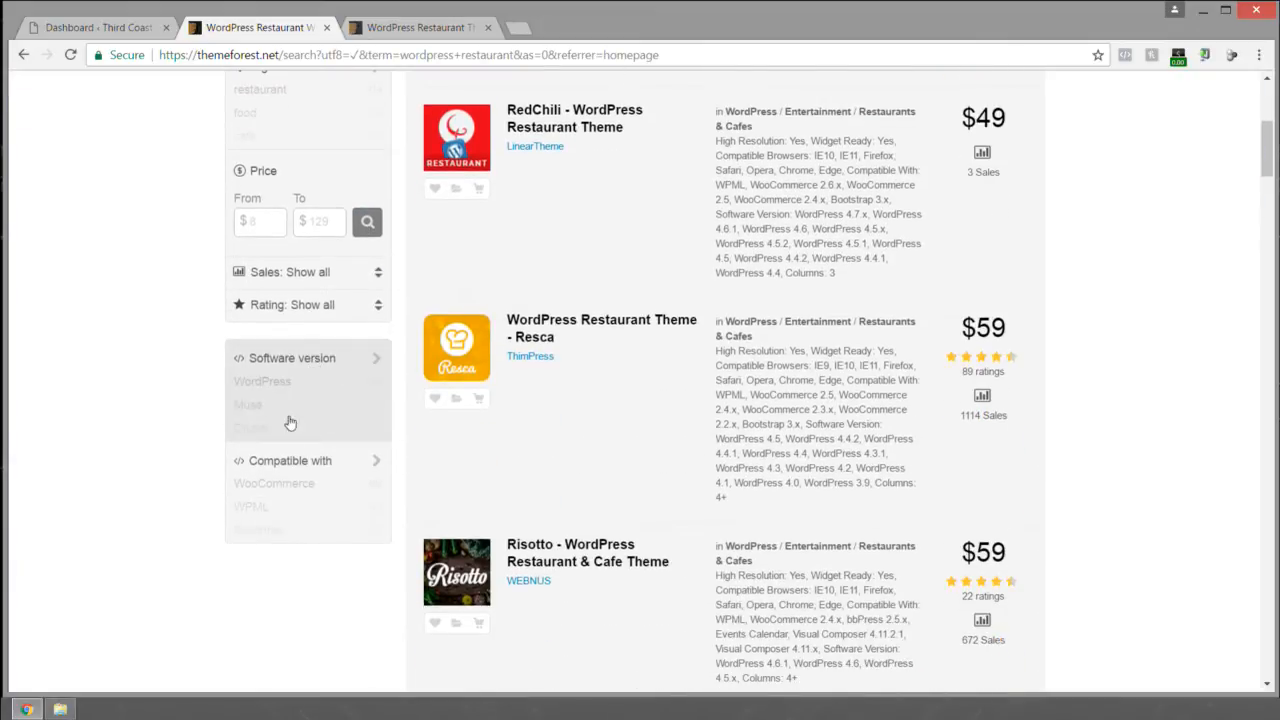
left_click(324, 465)
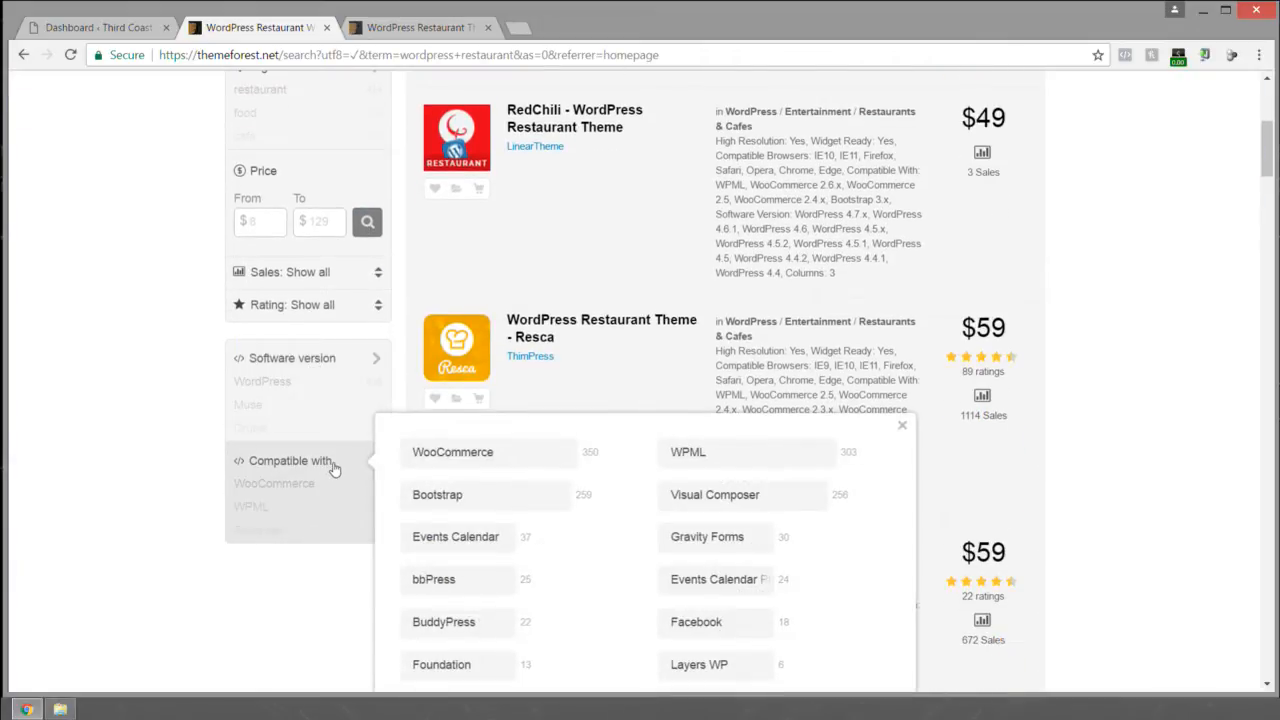
scroll(390, 445, "down", 2)
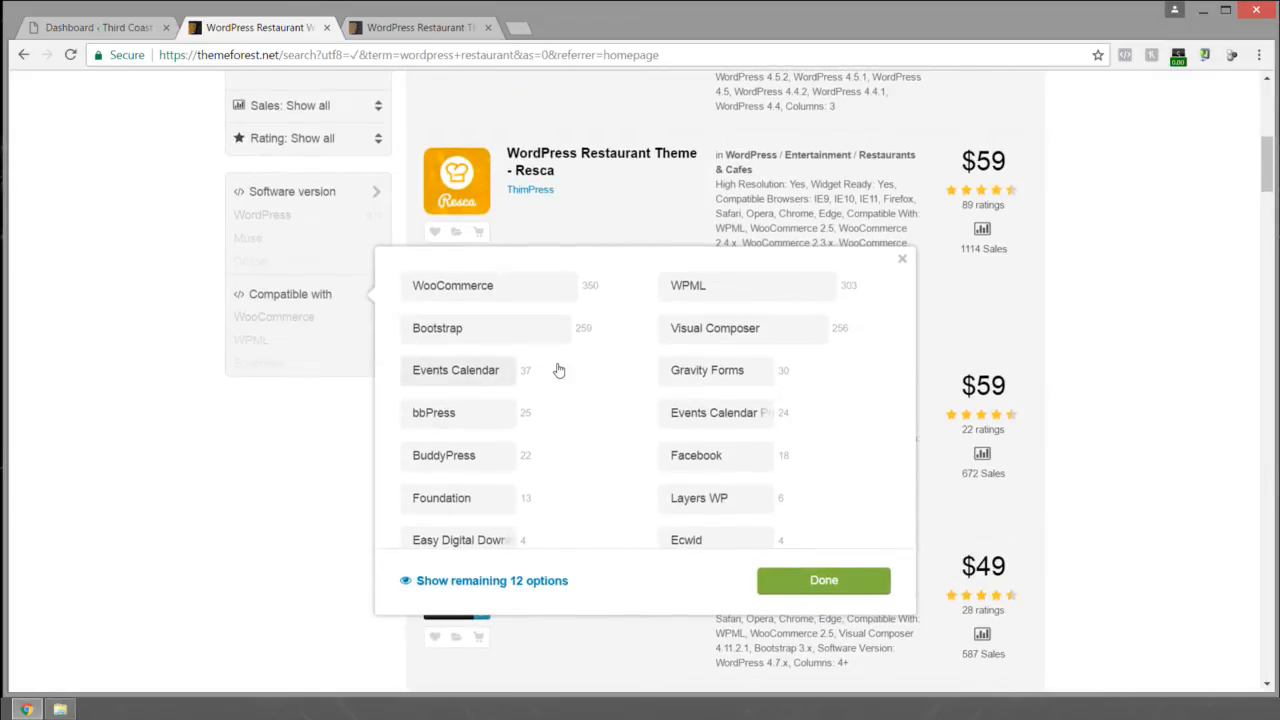
left_click(730, 337)
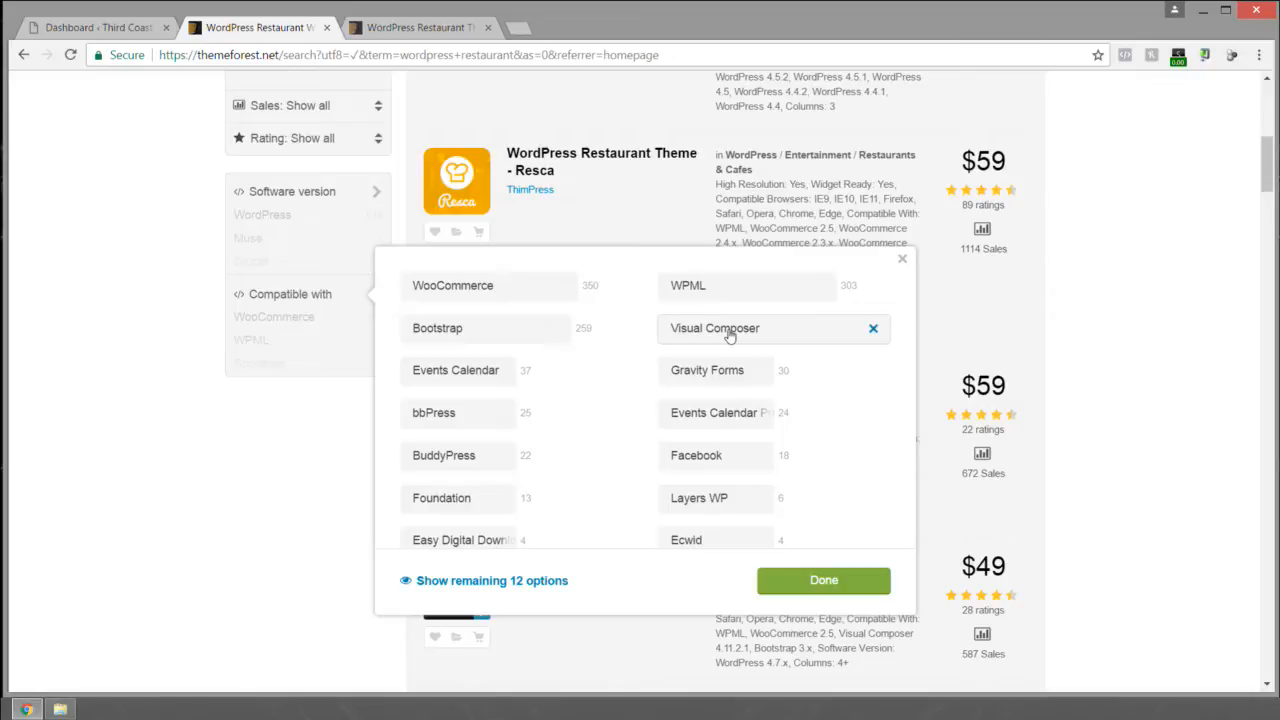
left_click(505, 287)
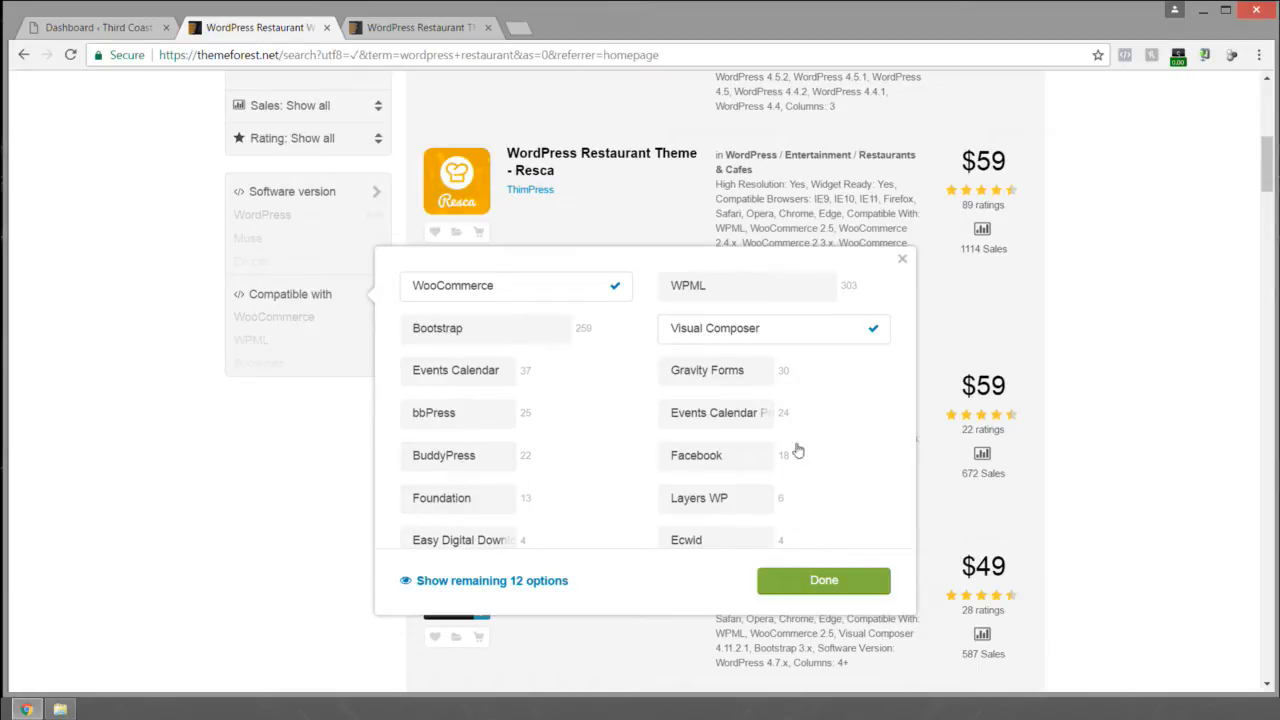
Step: Expand the remaining compatibility options, review the full list and close it without applying the filter
scroll(837, 434, "down", 1)
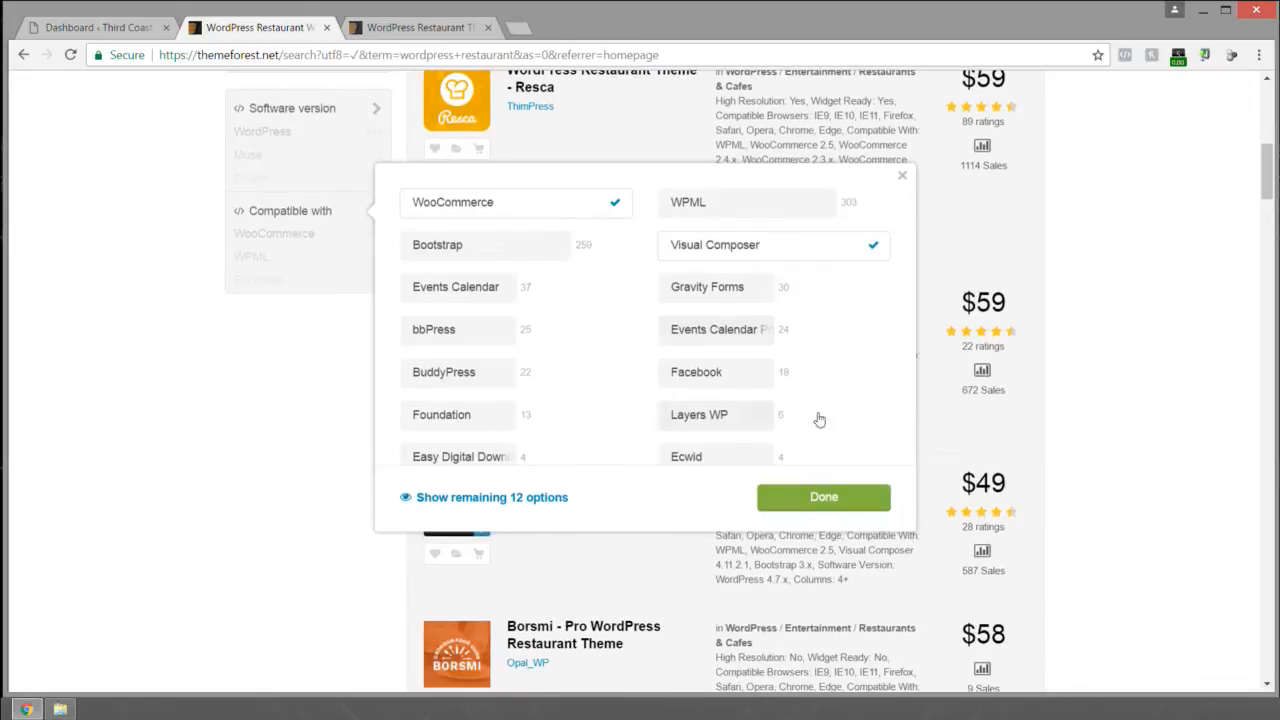
left_click(520, 504)
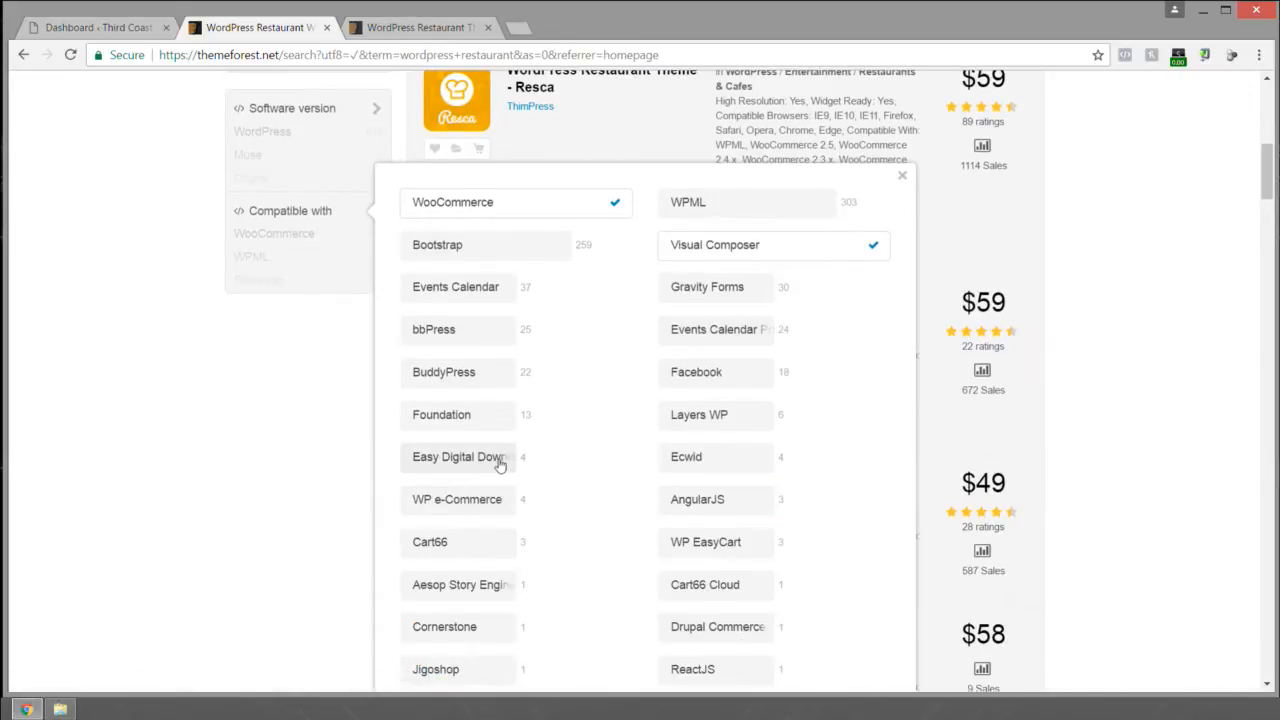
scroll(520, 460, "down", 1)
scroll(594, 392, "down", 1)
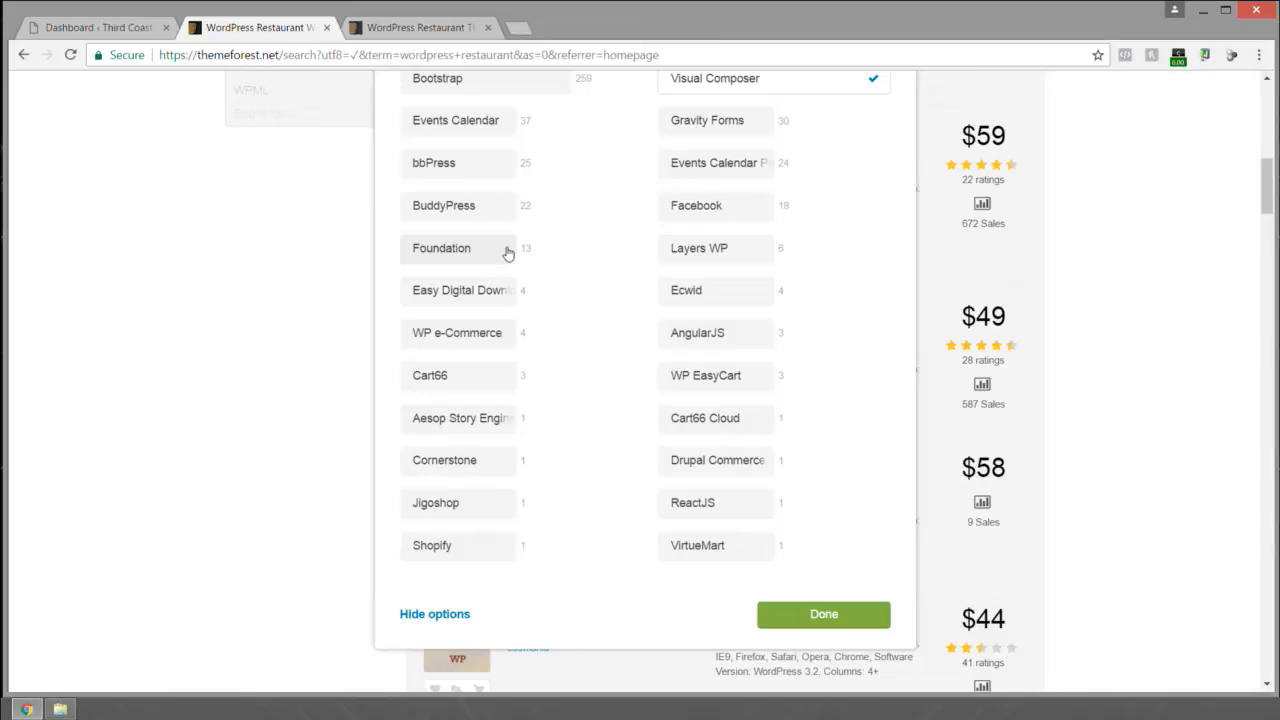
scroll(507, 255, "up", 2)
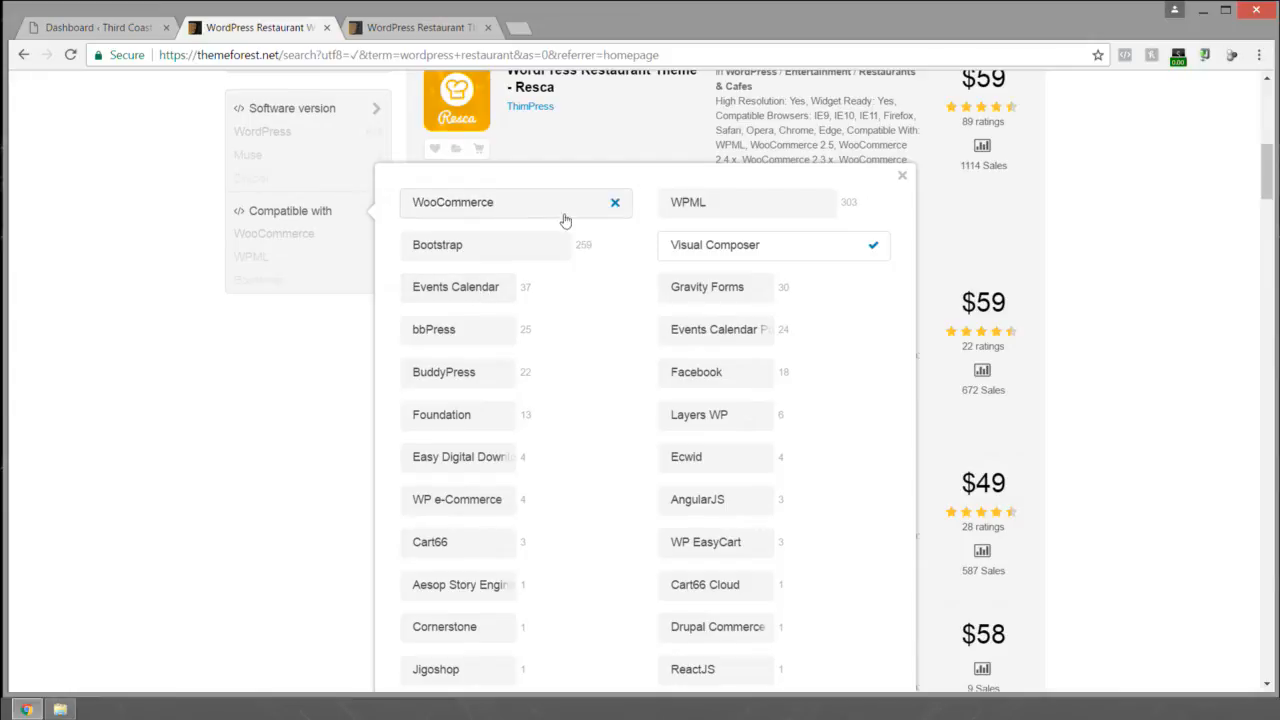
scroll(650, 268, "down", 4)
scroll(645, 271, "up", 5)
scroll(531, 363, "down", 3)
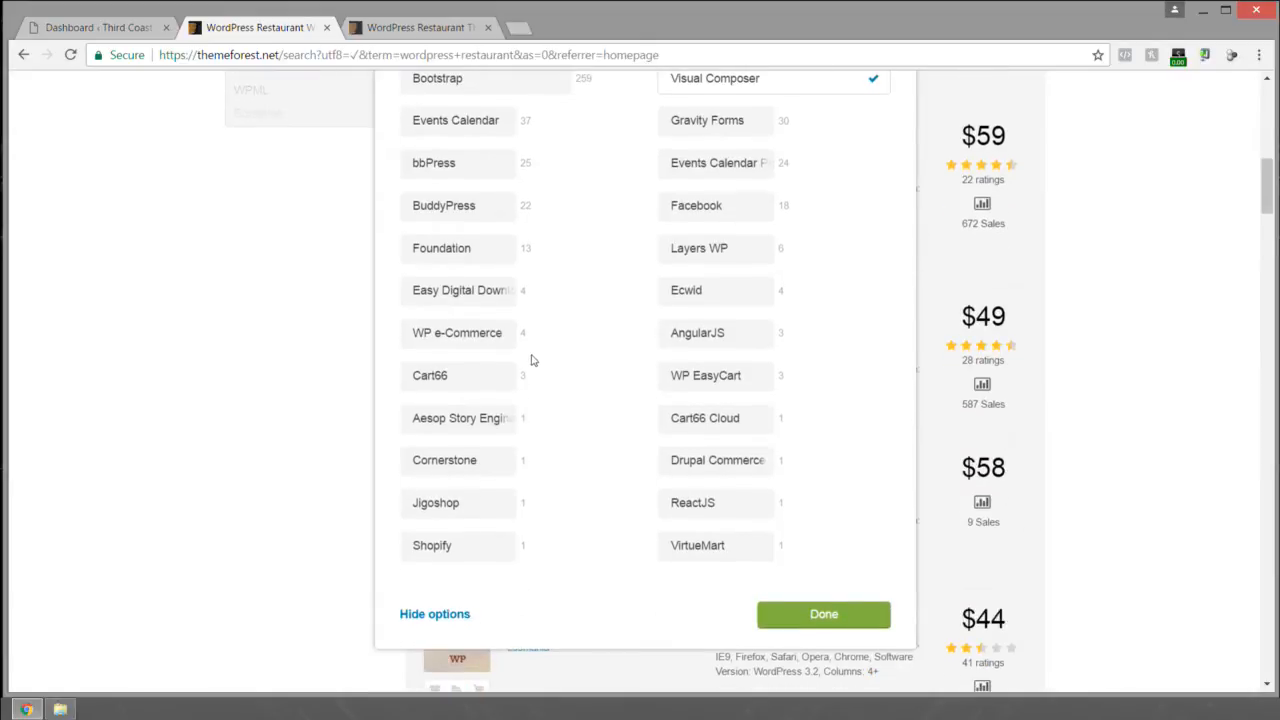
scroll(540, 360, "up", 1)
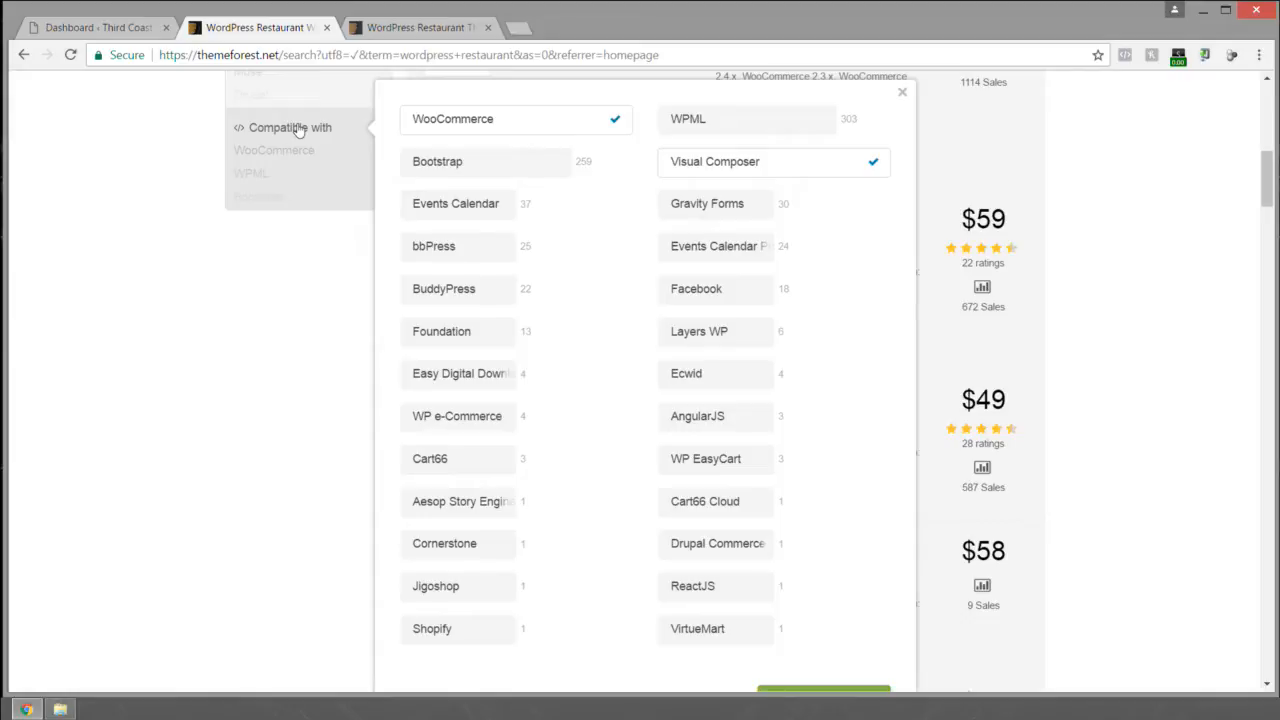
left_click(1127, 214)
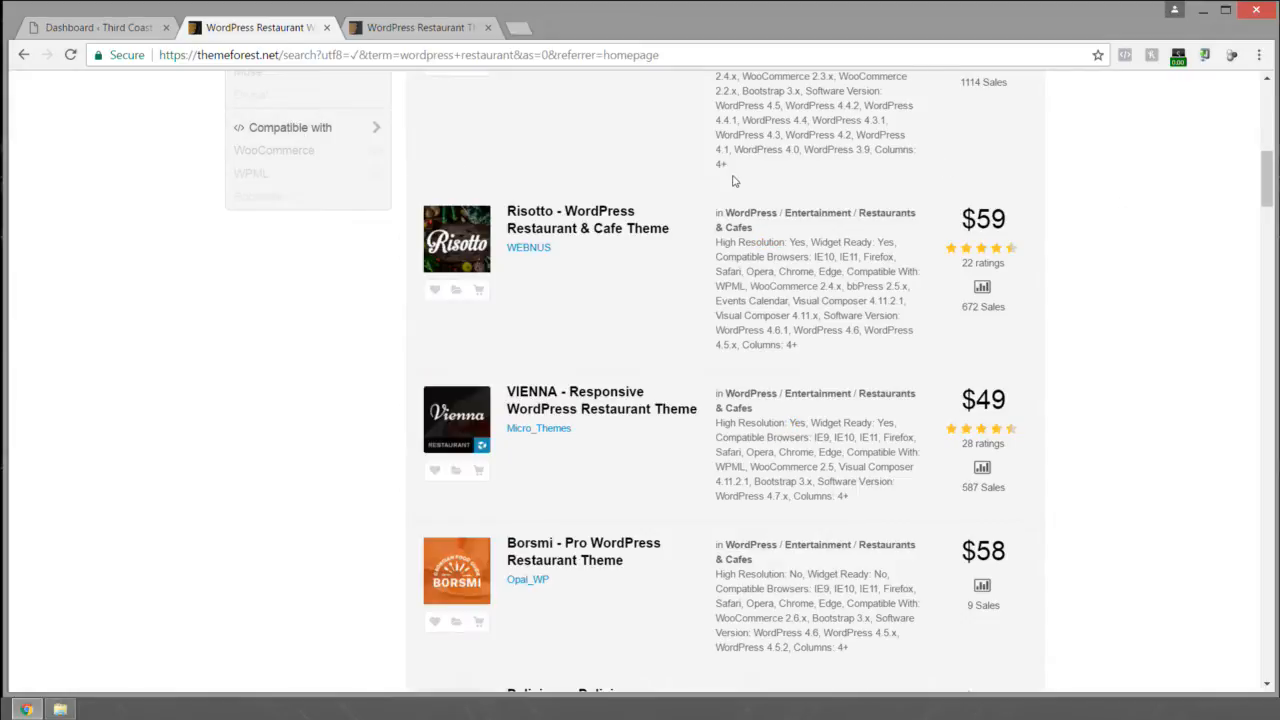
Step: Look through the listed restaurant themes and their details in the search results
scroll(746, 274, "down", 1)
scroll(746, 274, "down", 7)
scroll(764, 258, "up", 5)
scroll(762, 260, "down", 3)
scroll(762, 260, "down", 3)
scroll(763, 262, "up", 15)
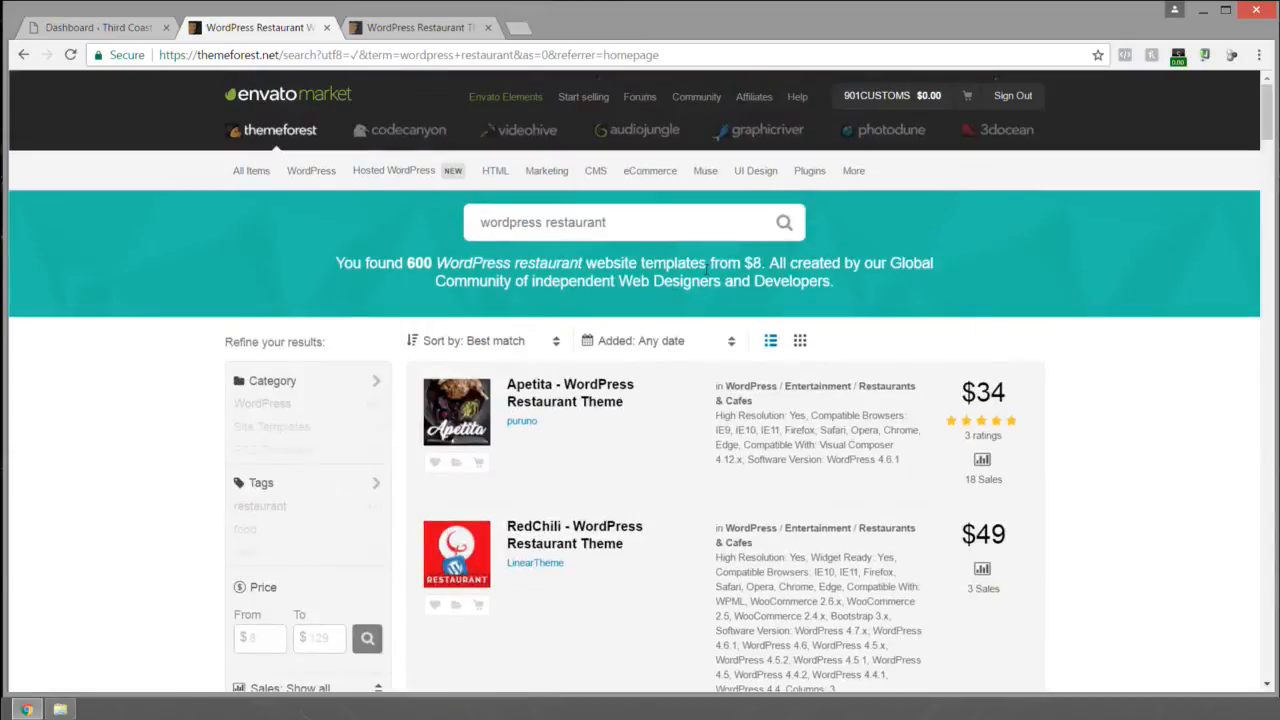
scroll(584, 237, "down", 5)
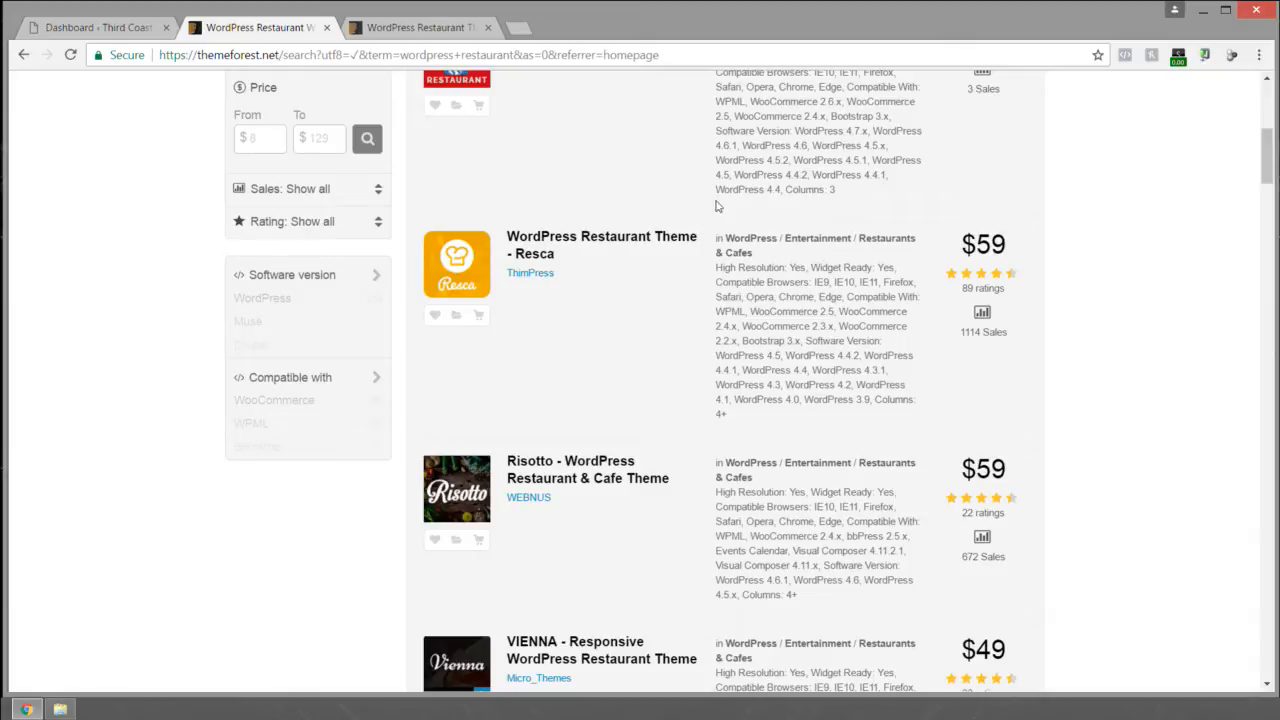
scroll(740, 215, "down", 2)
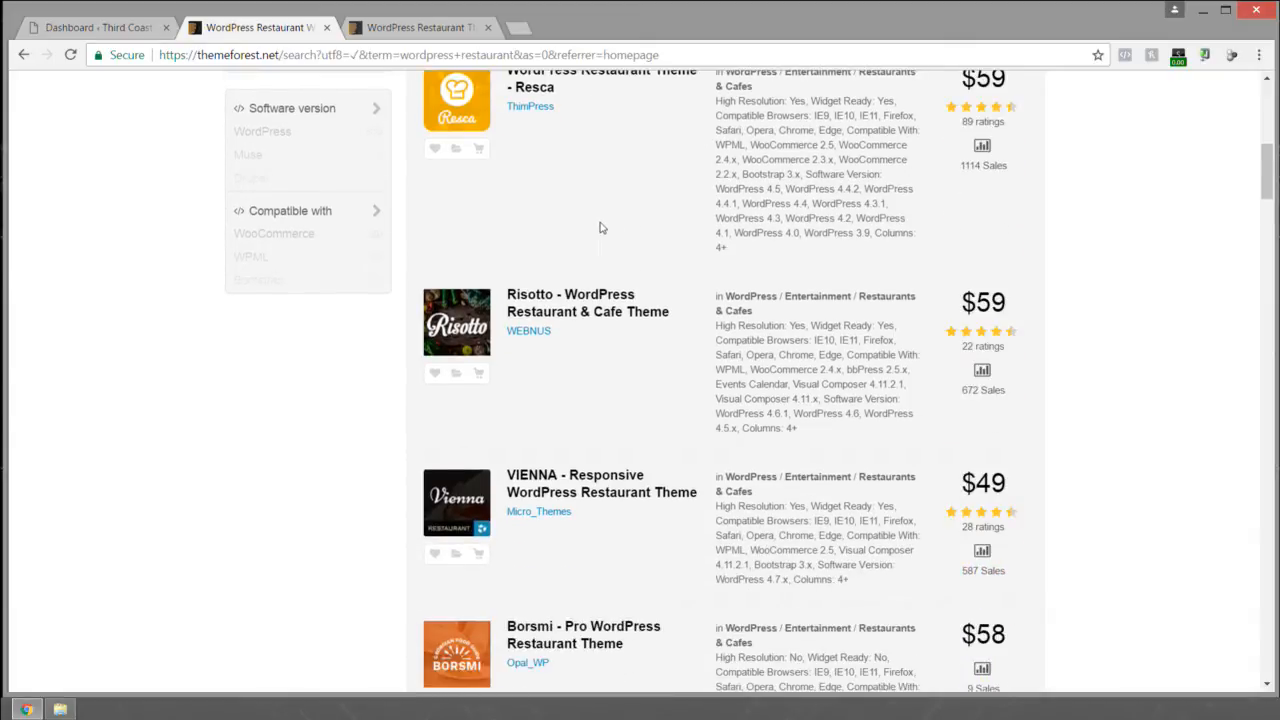
Step: Reopen the compatibility filter and apply the WooCommerce and Visual Composer selections to the search results
scroll(600, 229, "up", 1)
left_click(352, 294)
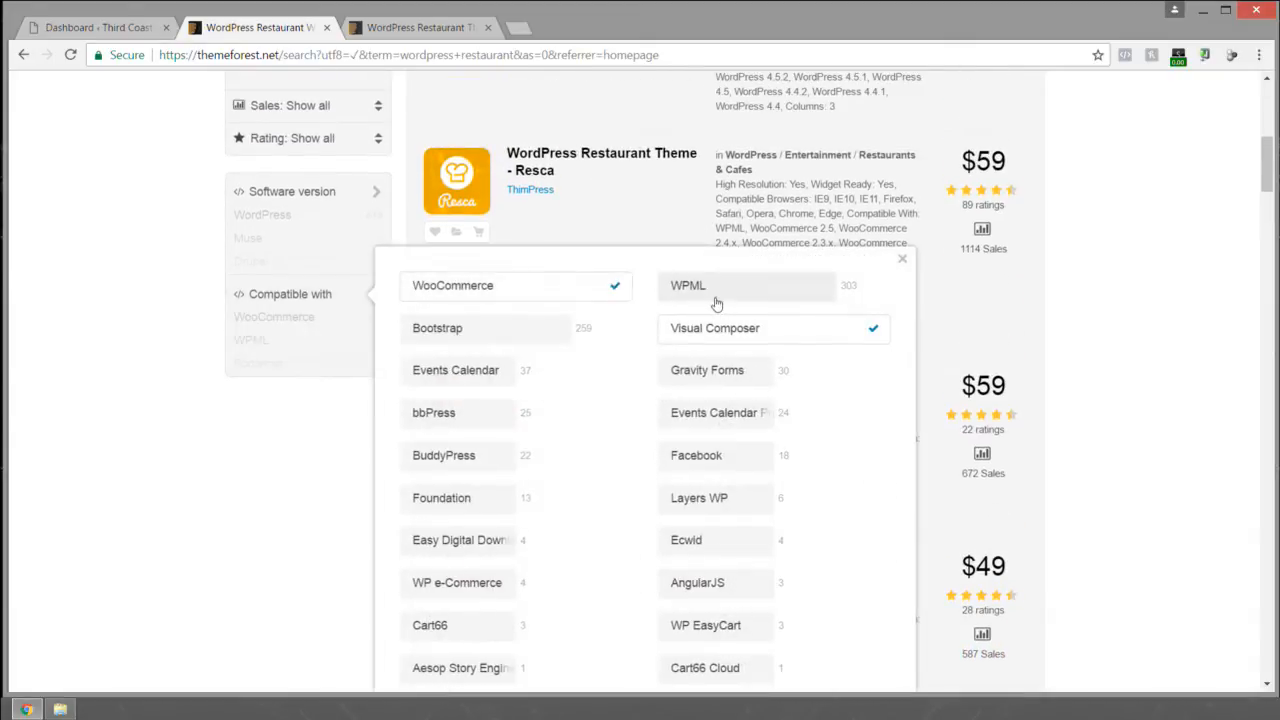
scroll(745, 335, "down", 4)
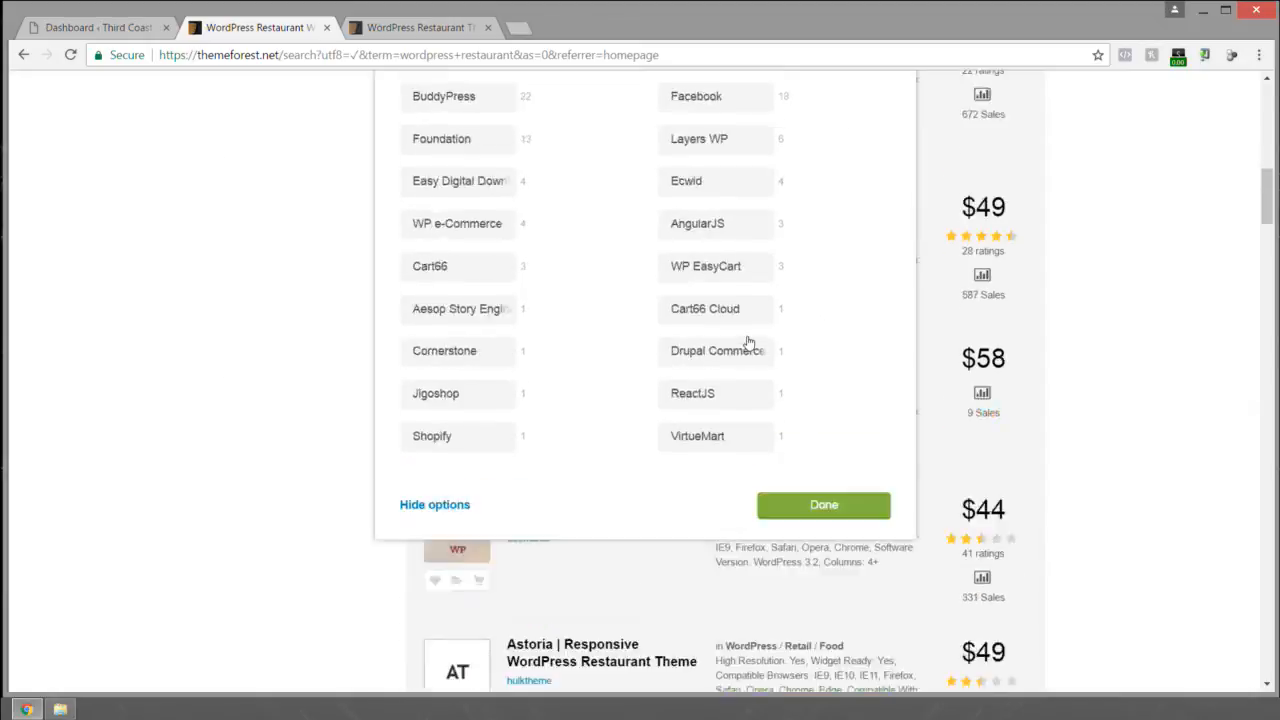
left_click(818, 448)
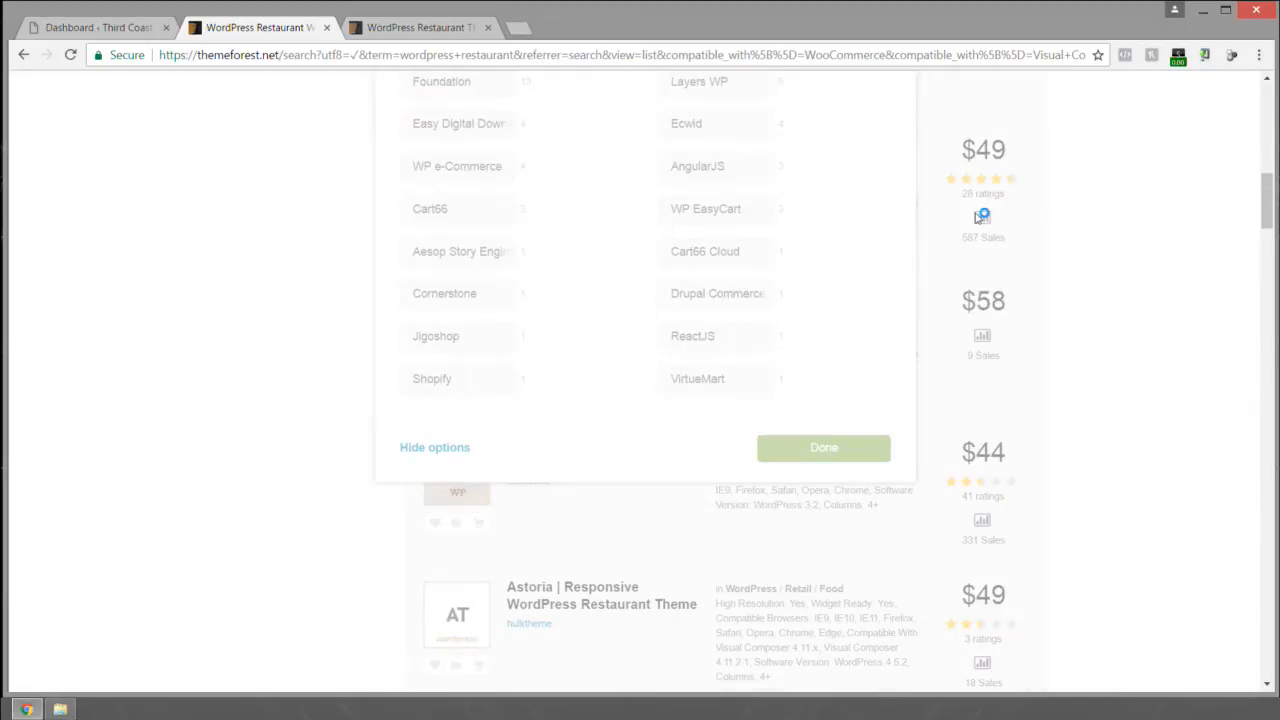
Step: Open the Risotto theme from the filtered results in a new tab and close the Resca item page
scroll(1046, 185, "up", 6)
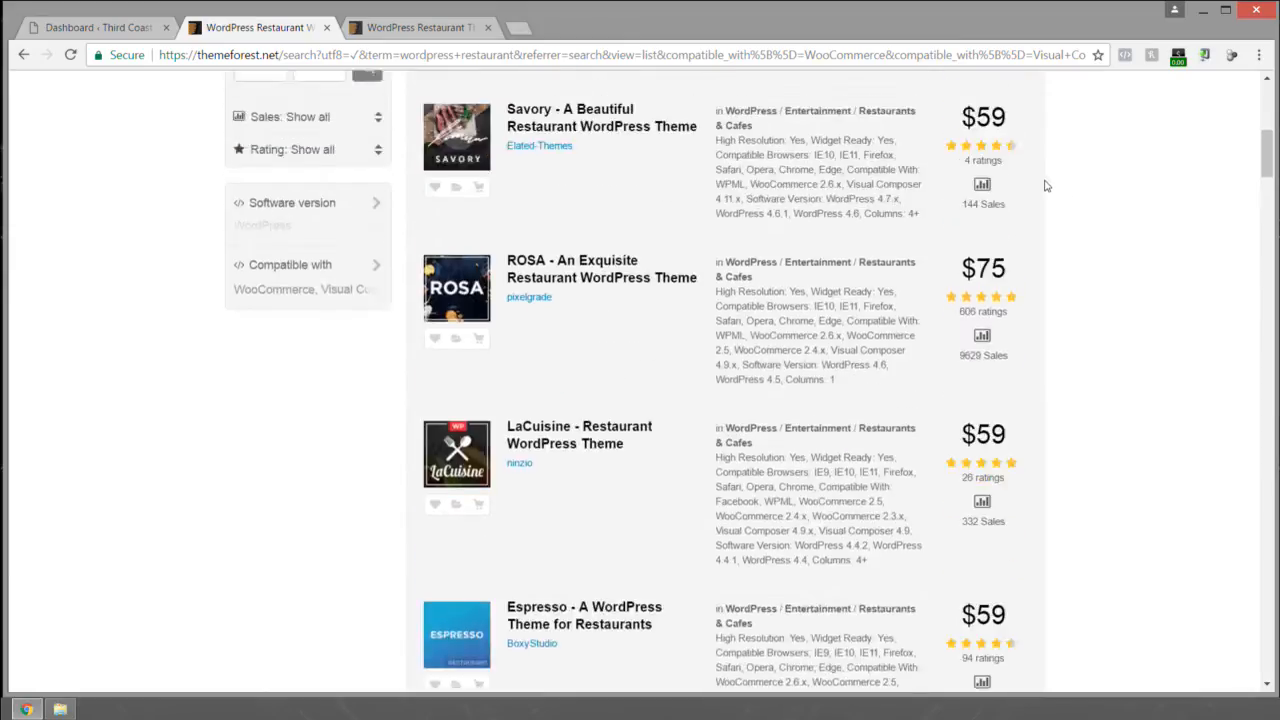
scroll(1046, 185, "up", 4)
scroll(1046, 185, "down", 2)
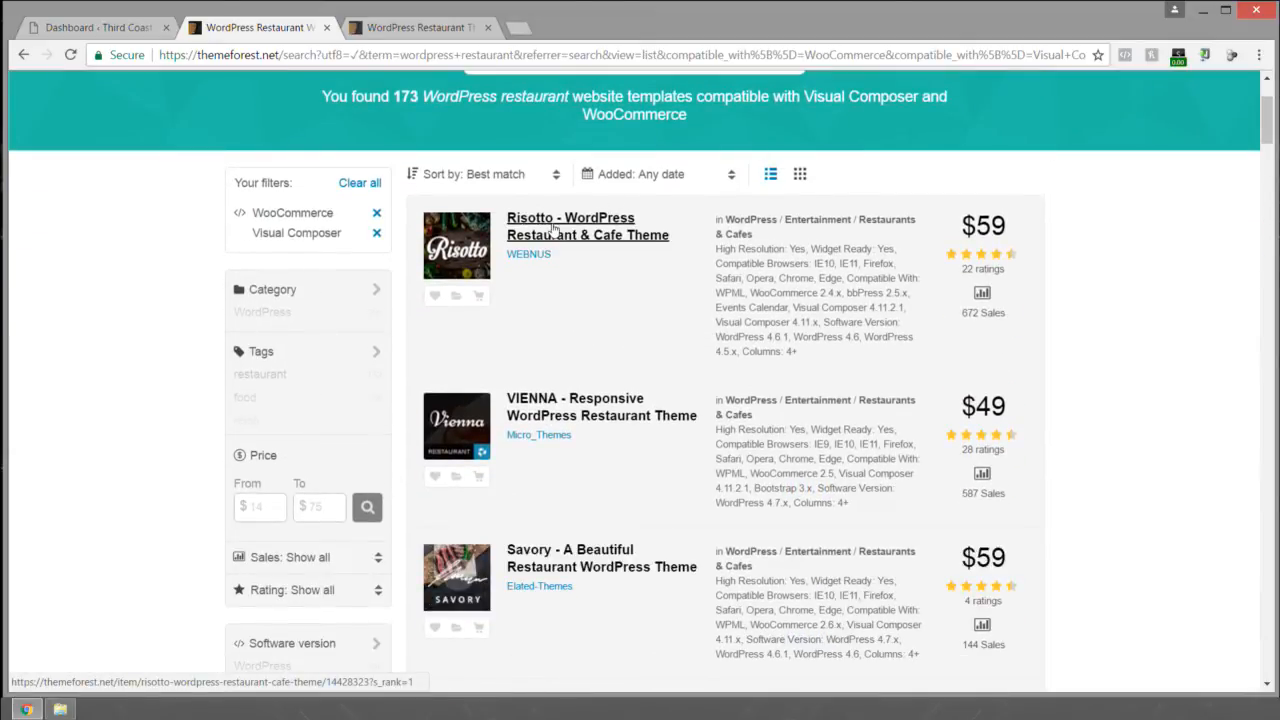
middle_click(575, 230)
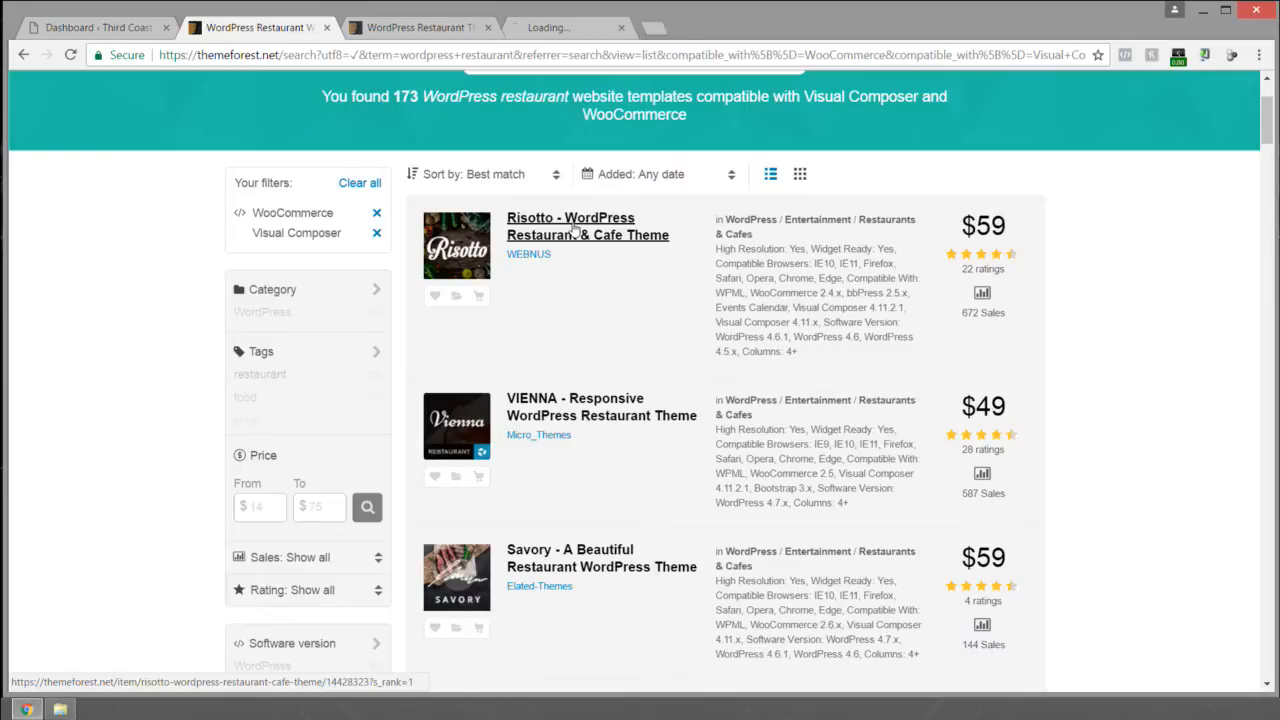
left_click(474, 30)
middle_click(456, 31)
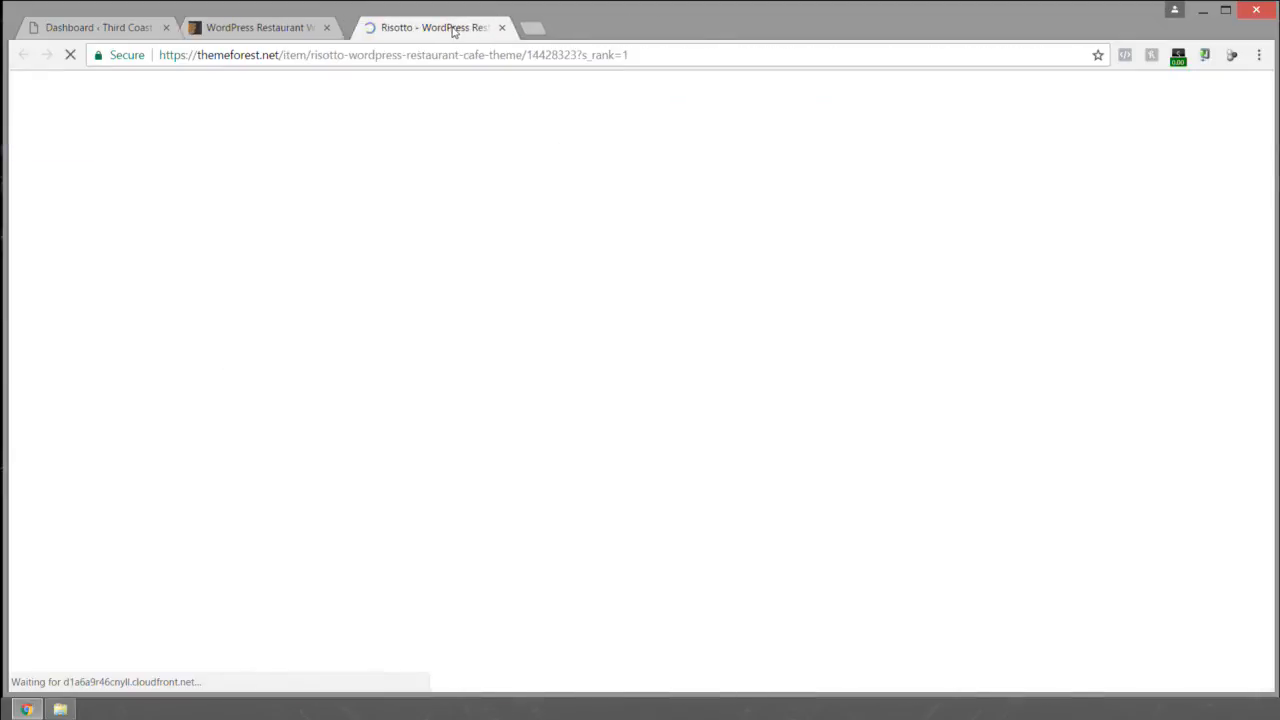
Step: Open Risotto's live preview from its item page and remove the Envato preview frame
scroll(494, 290, "down", 3)
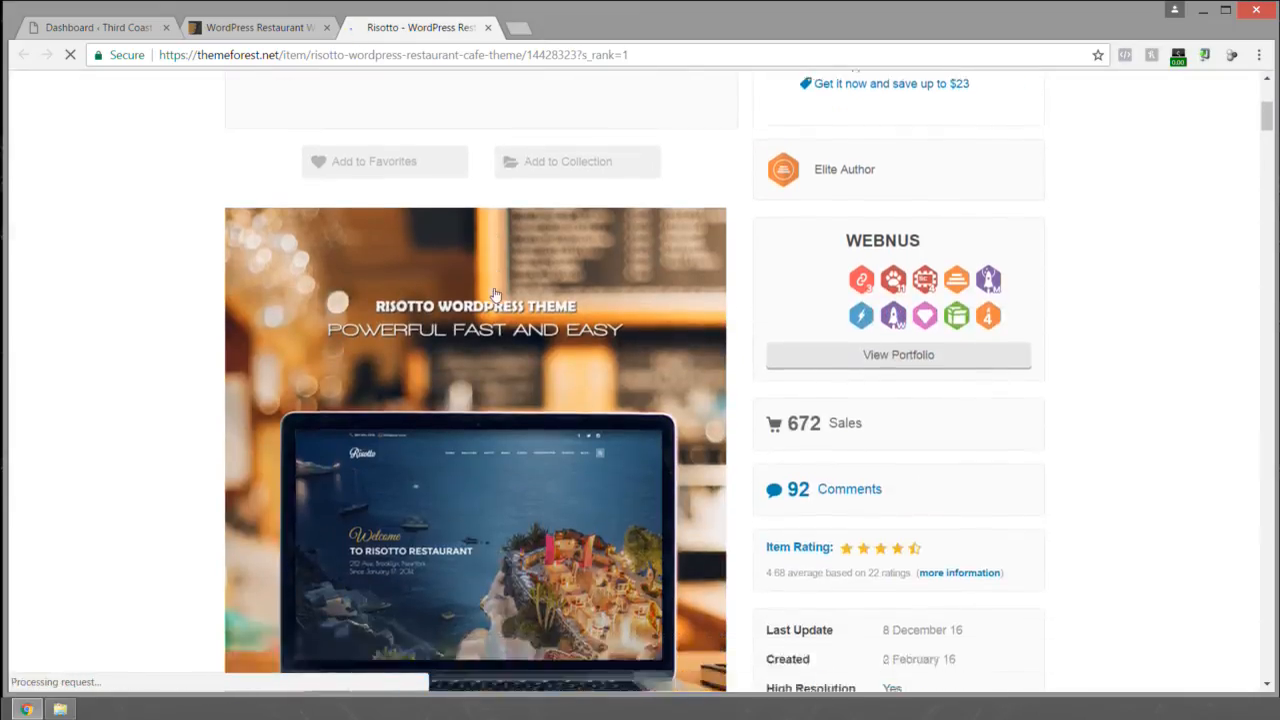
scroll(495, 295, "up", 6)
scroll(495, 295, "down", 2)
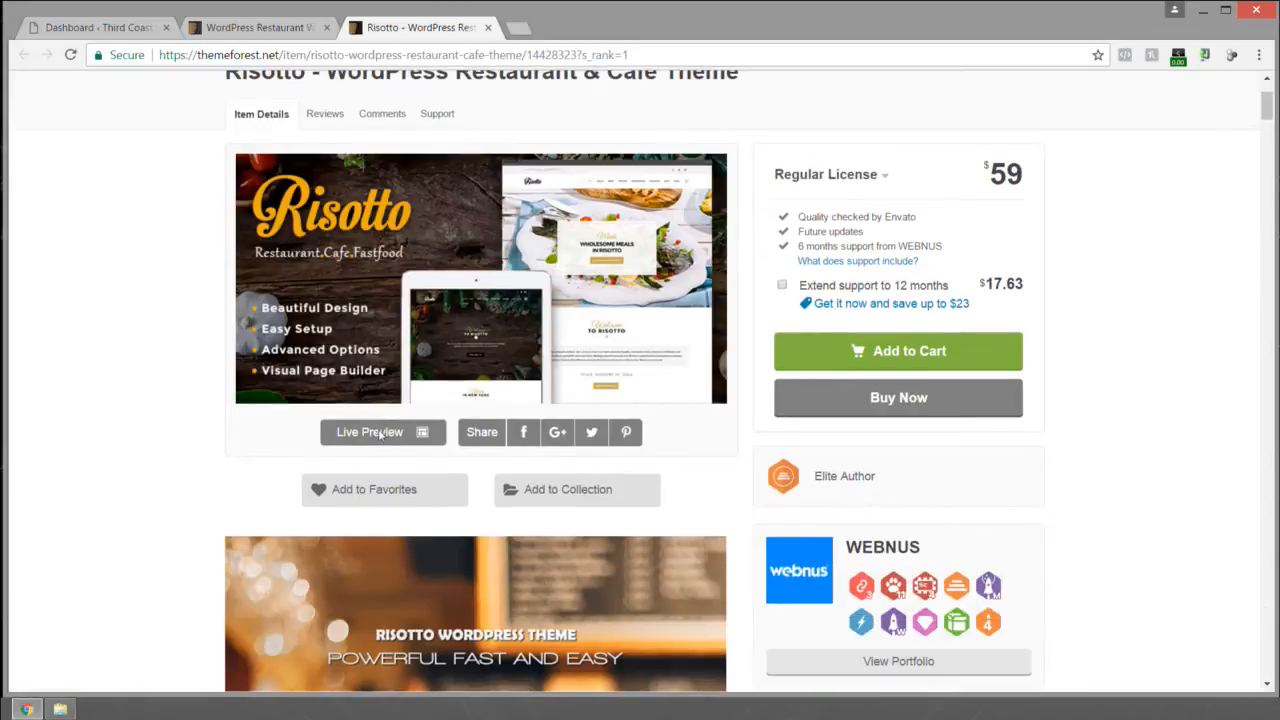
left_click(380, 433)
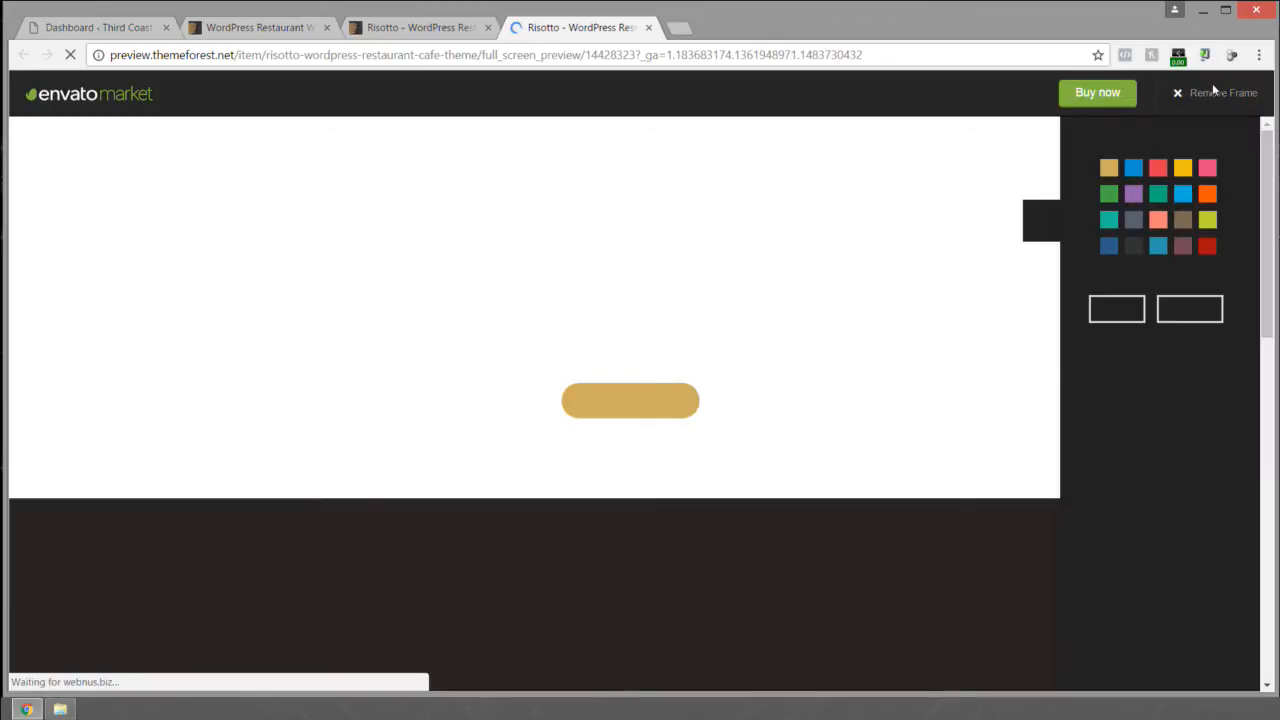
left_click(1203, 92)
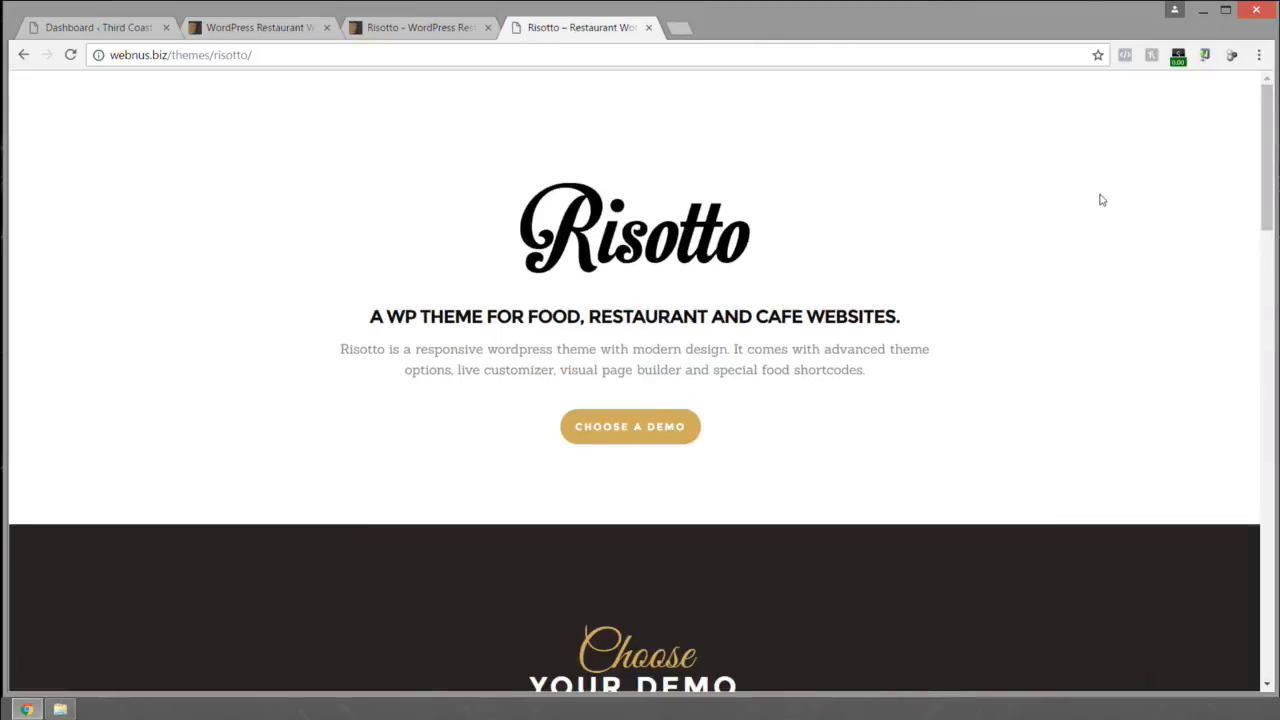
Step: Open the third Restaurant demo, Home 3, from Risotto's demo selection
scroll(877, 223, "down", 4)
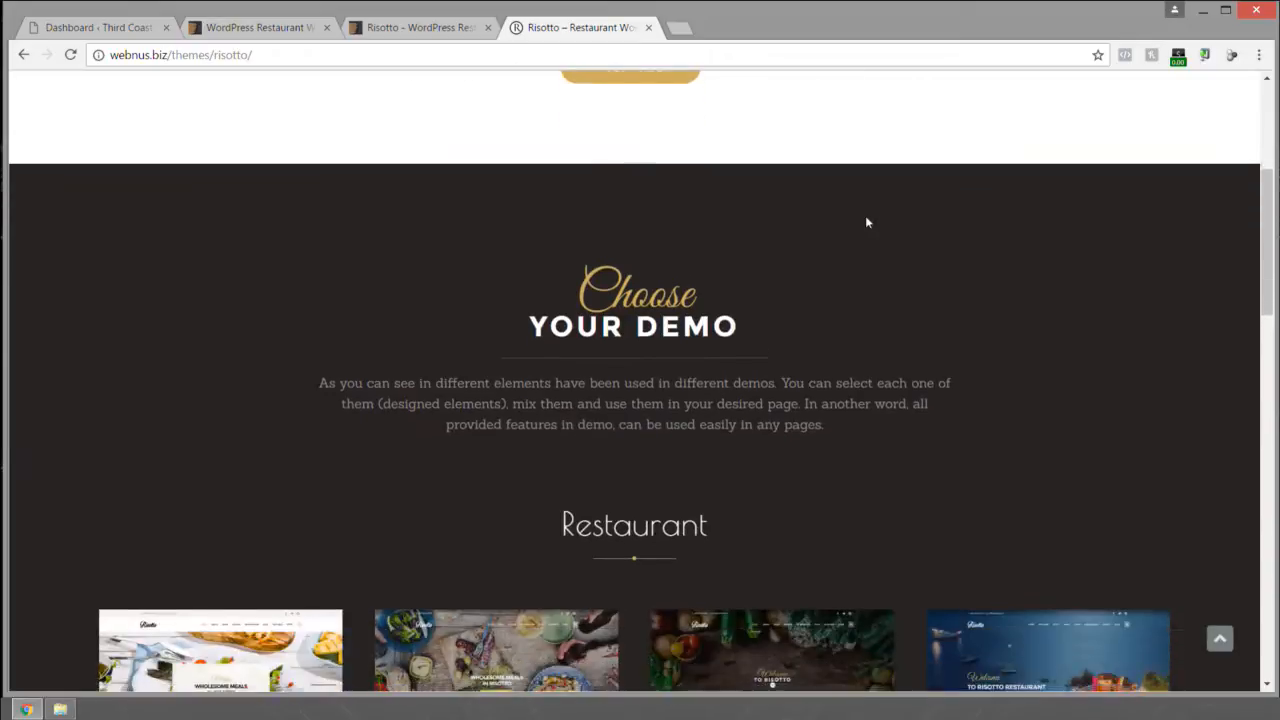
scroll(867, 222, "up", 4)
left_click(650, 428)
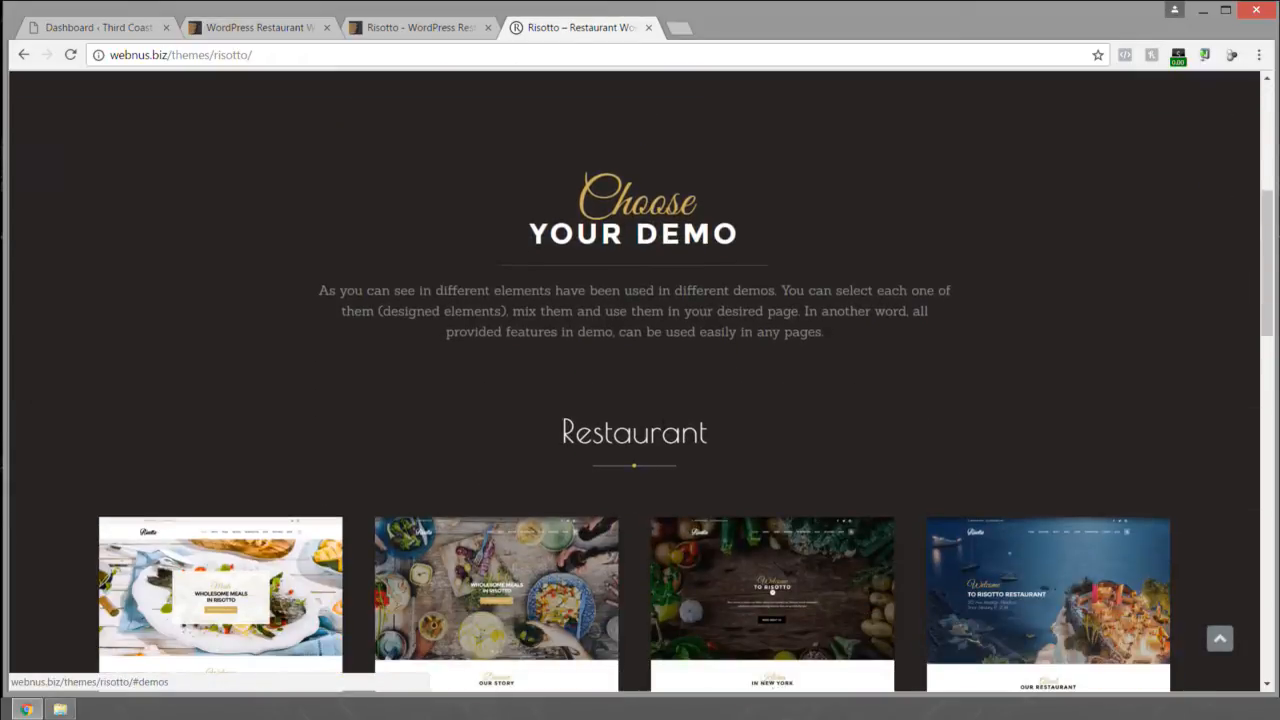
left_click(820, 600)
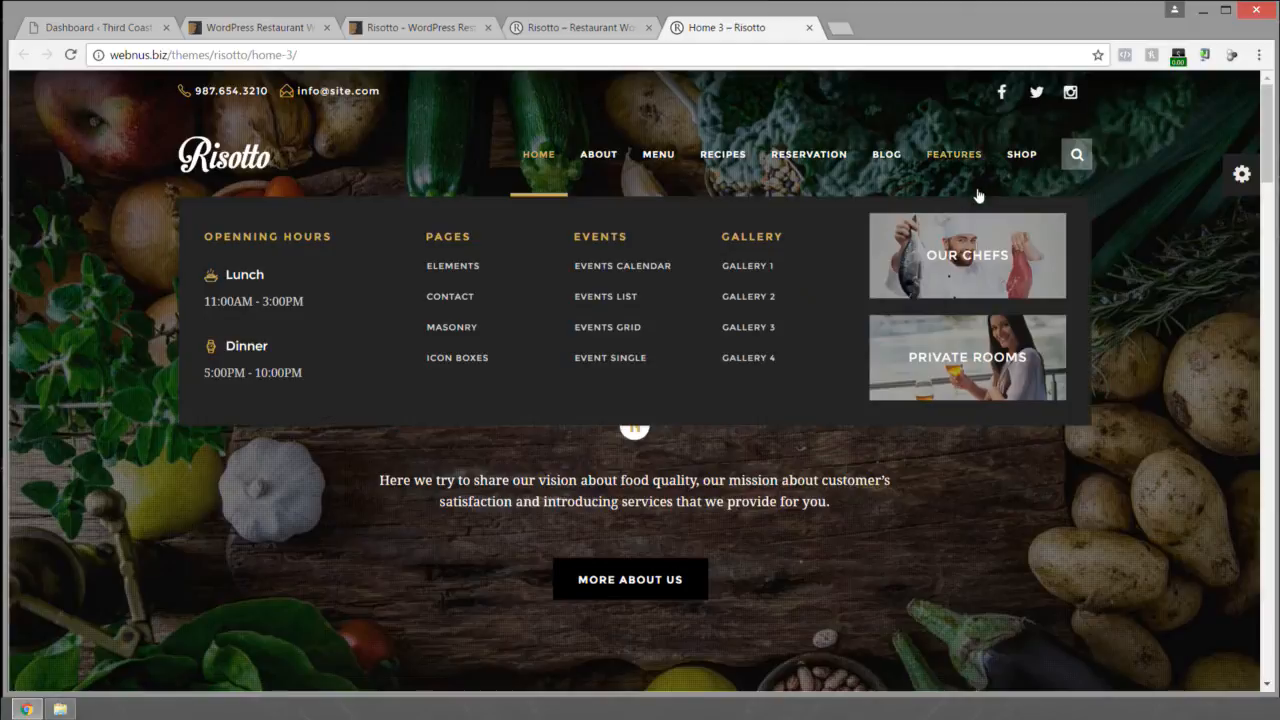
Step: Copy the web address of the Risotto Home 3 demo
right_click(1129, 291)
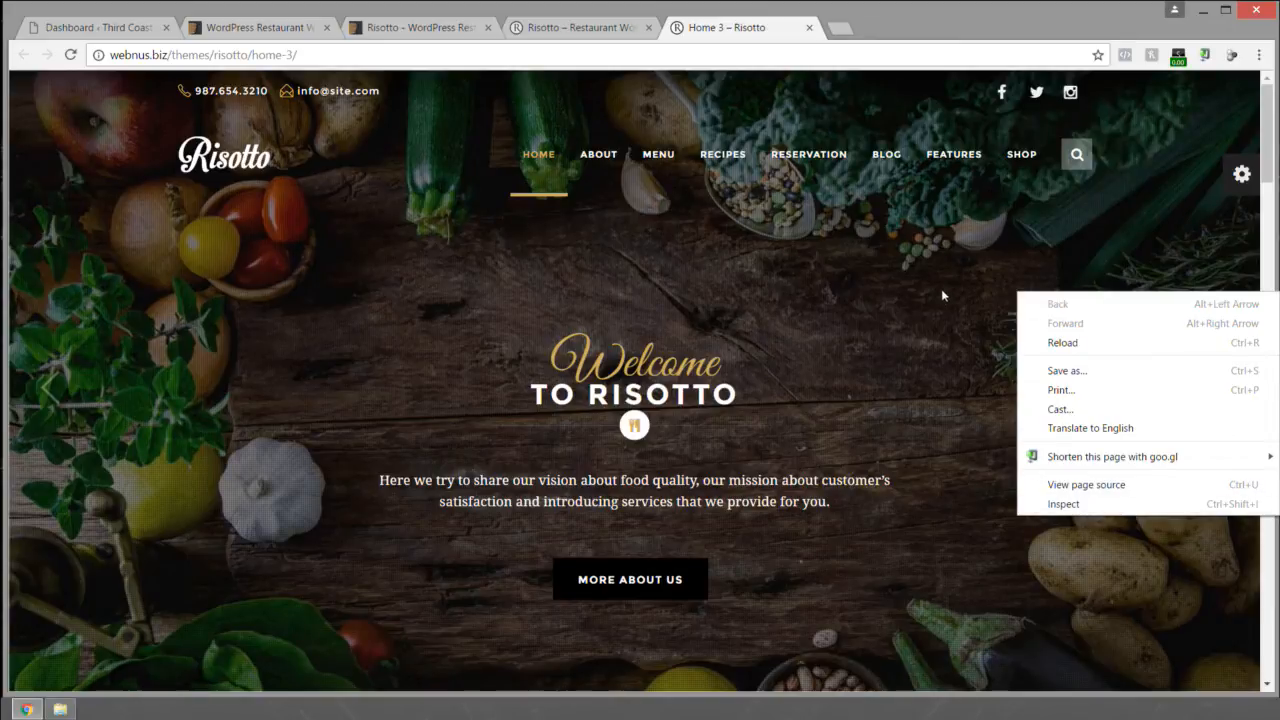
right_click(884, 322)
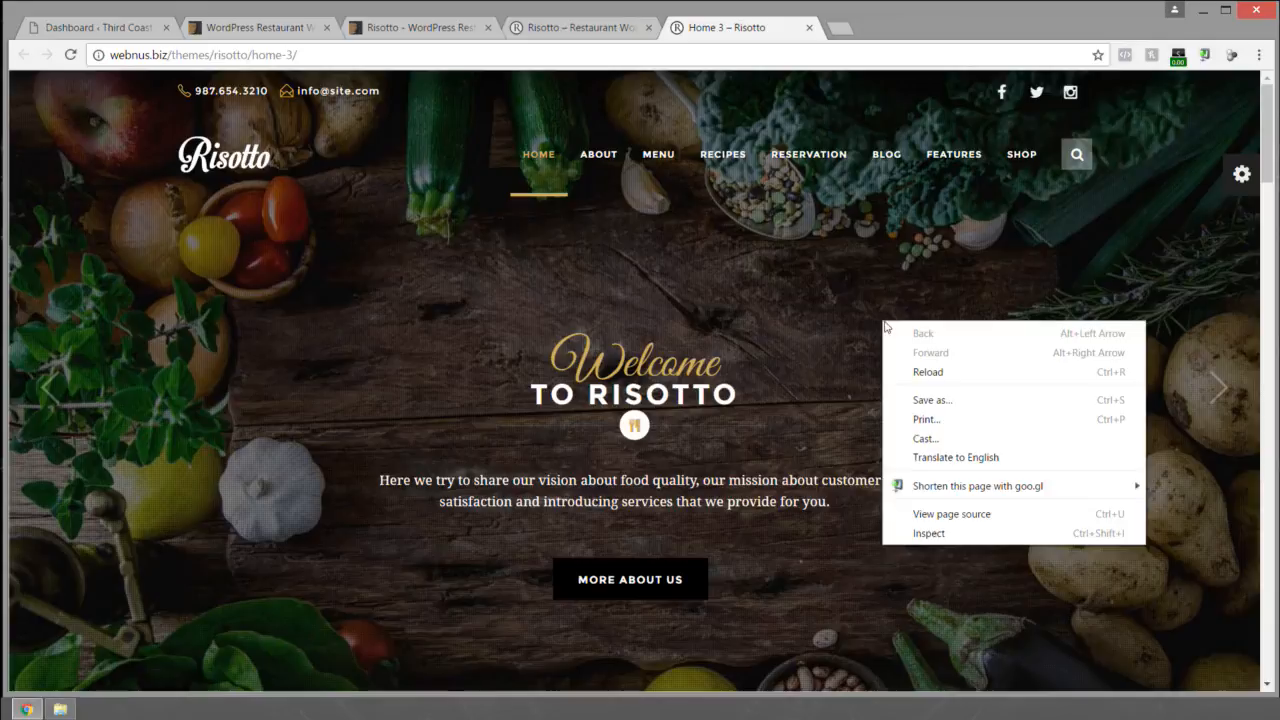
left_click(749, 64)
right_click(747, 57)
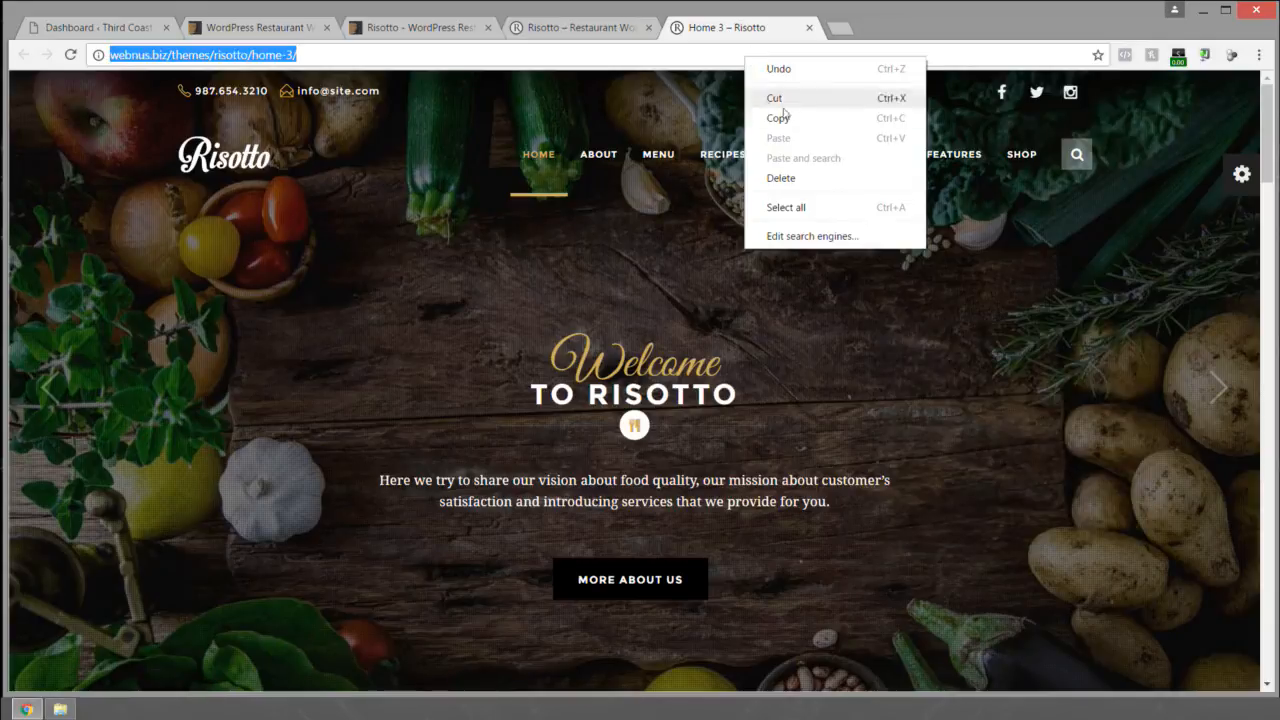
left_click(811, 121)
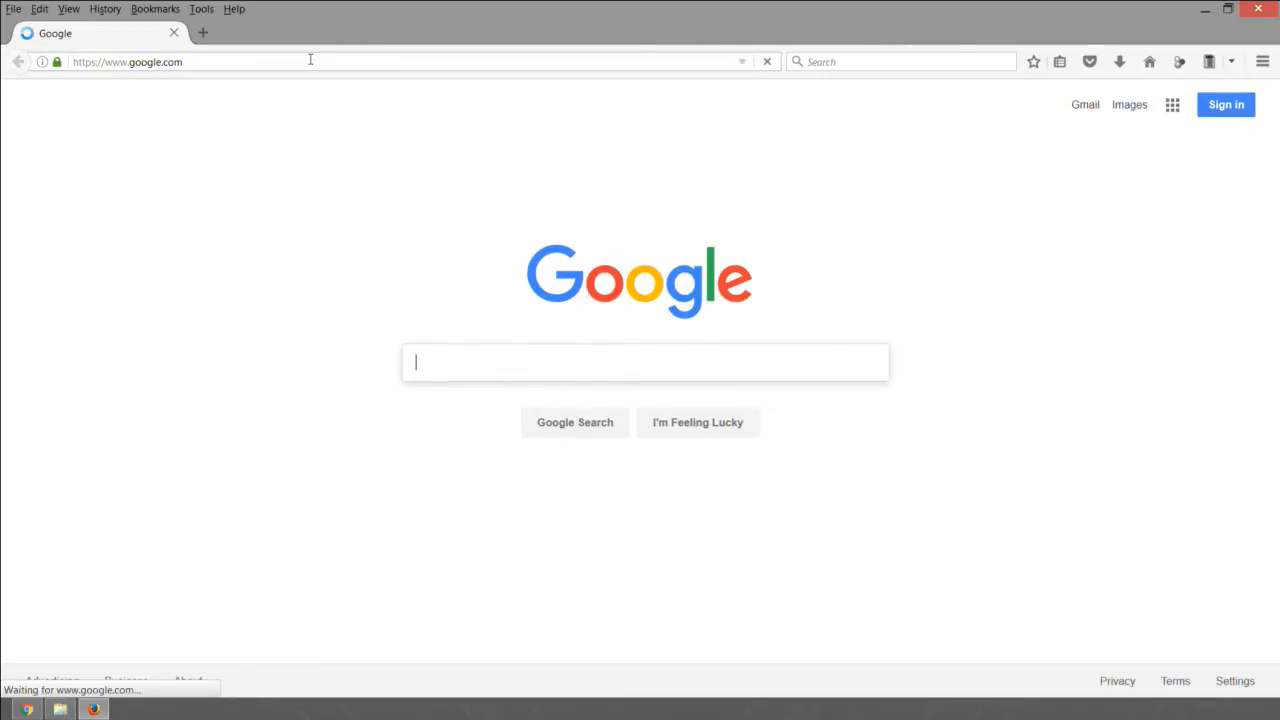
Step: In Firefox, dismiss the Google search engine prompt and load the copied Risotto Home 3 address
left_click(310, 60)
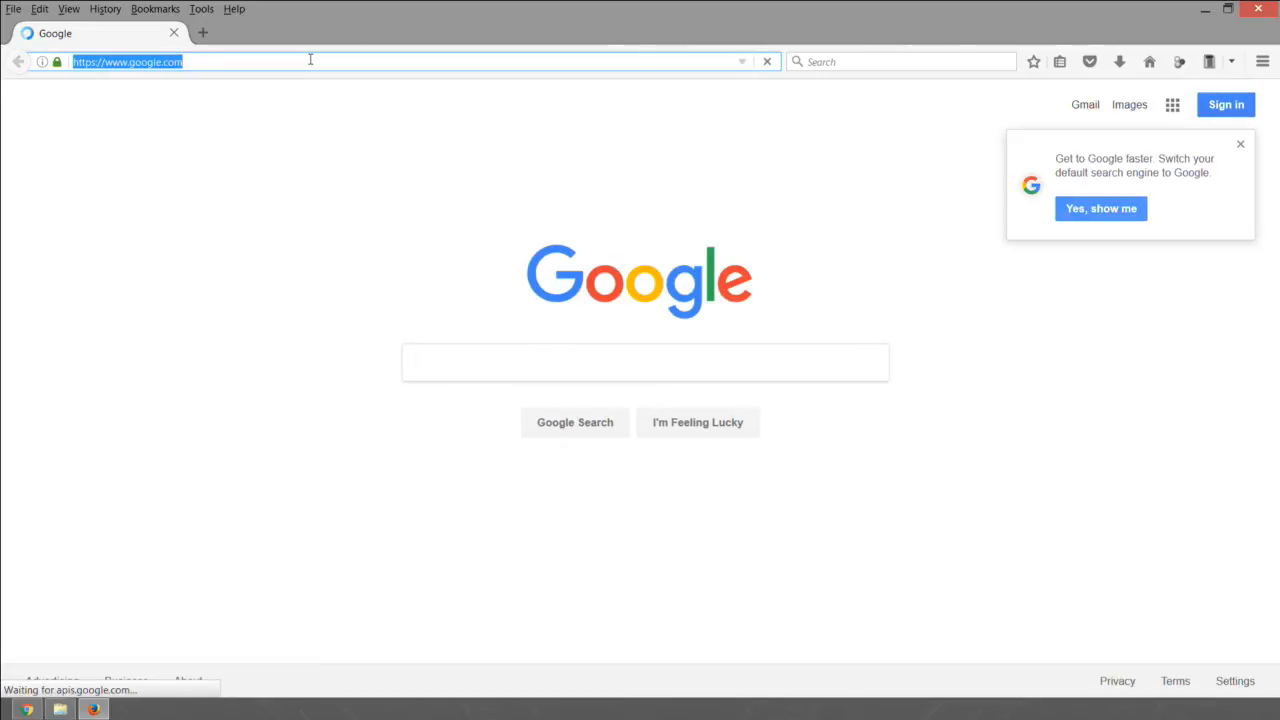
left_click(1240, 148)
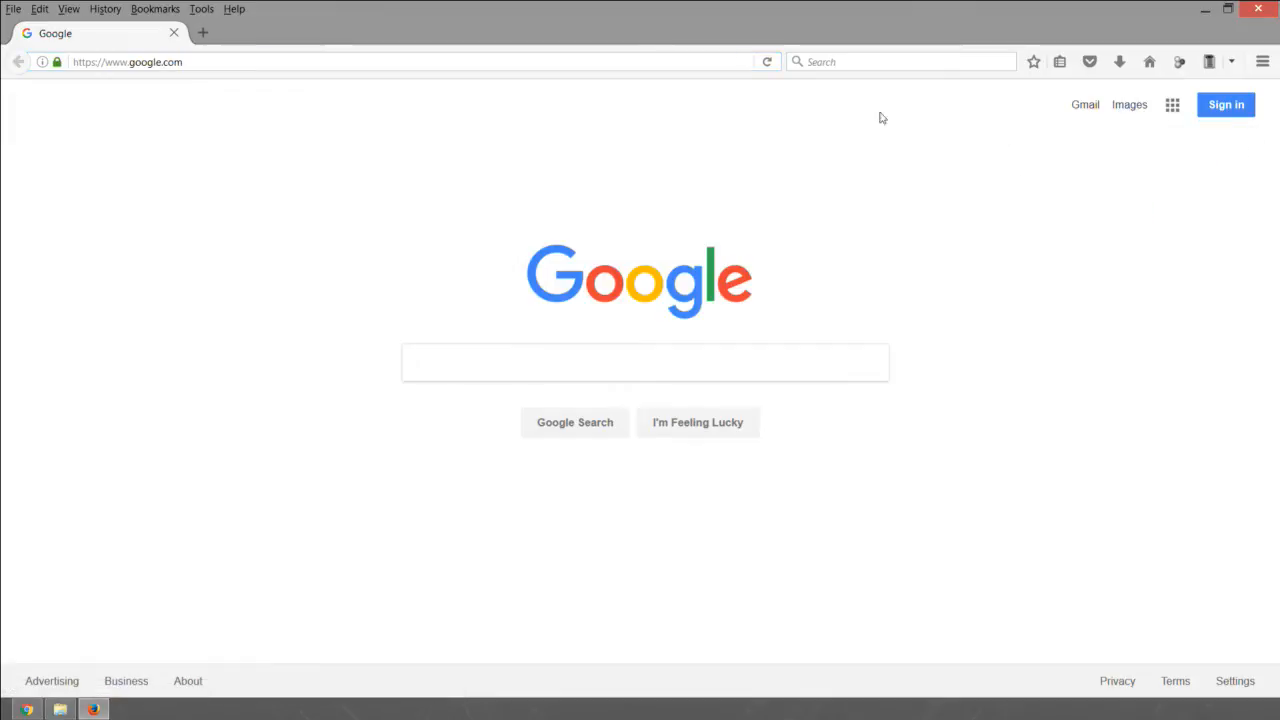
left_click(449, 65)
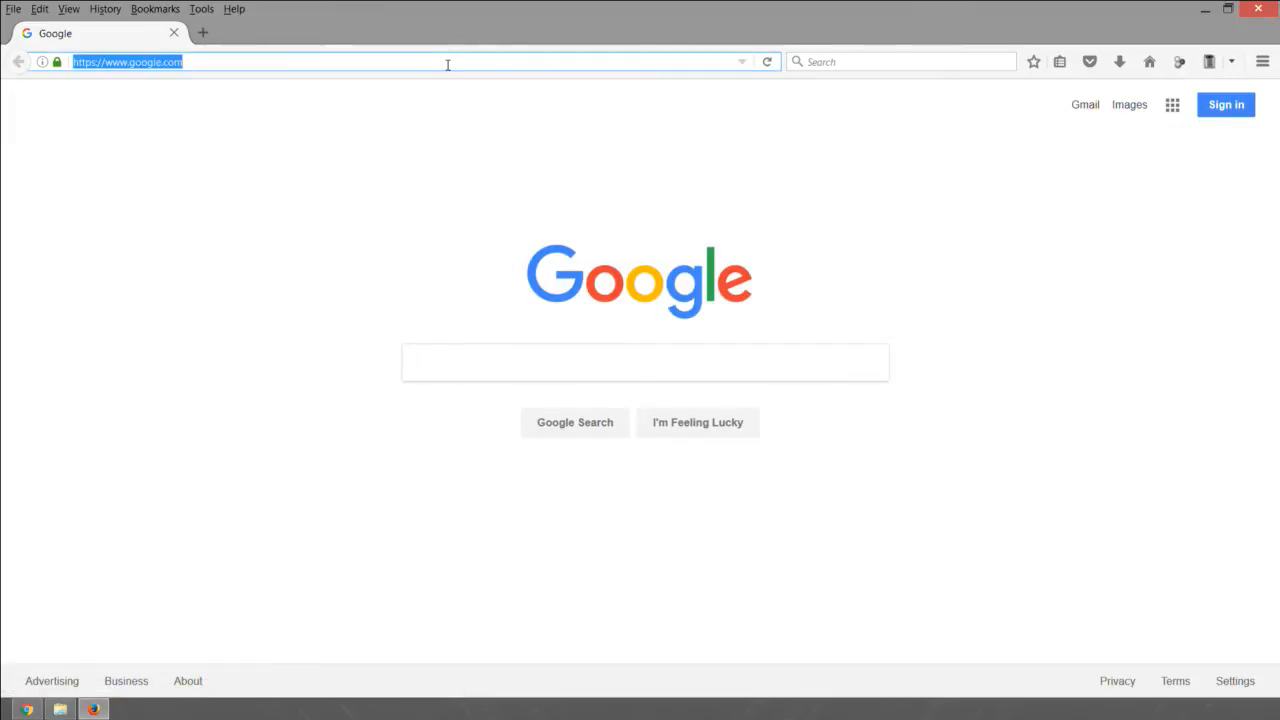
right_click(449, 65)
left_click(498, 144)
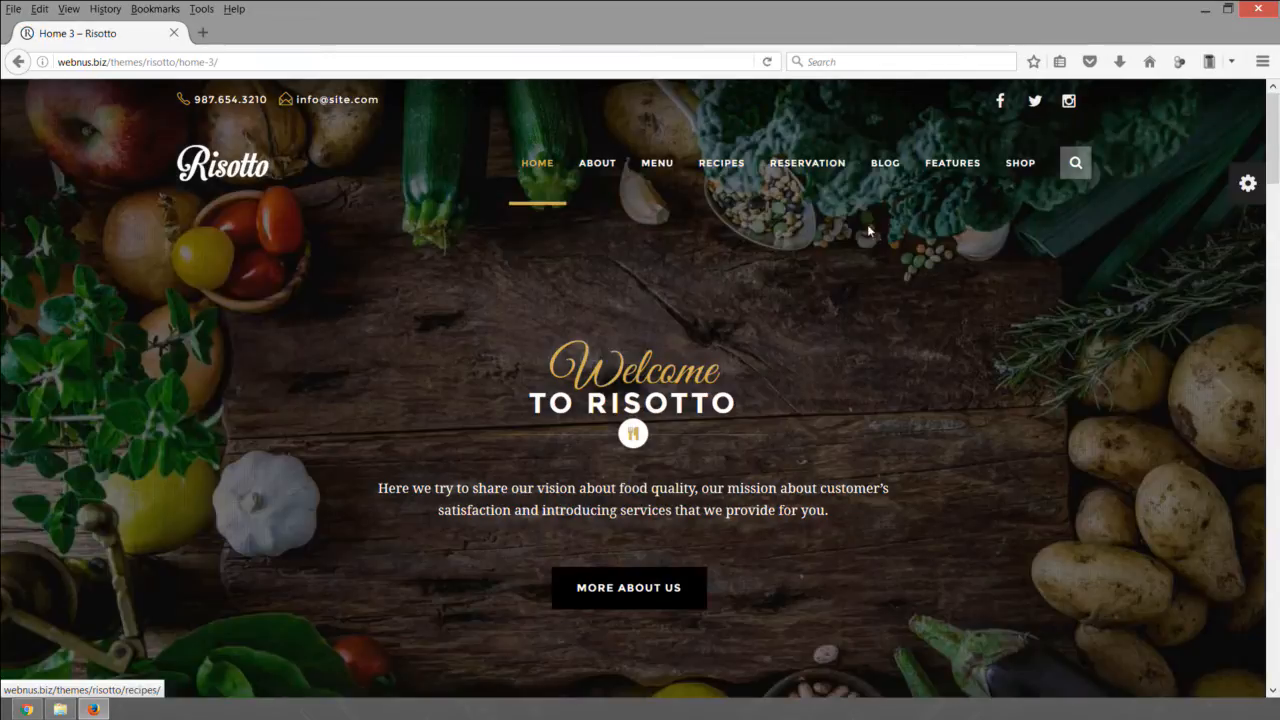
Step: Open the page information for the Home 3 demo and maximize its window
right_click(914, 265)
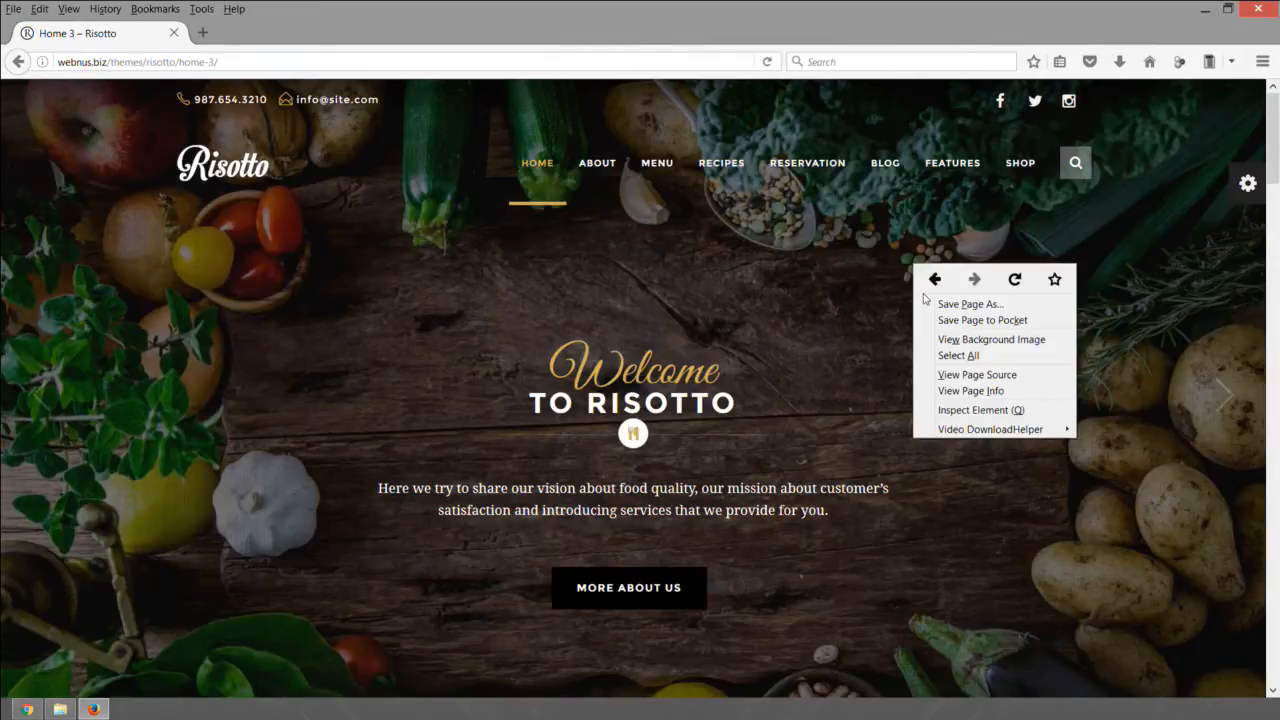
left_click(988, 391)
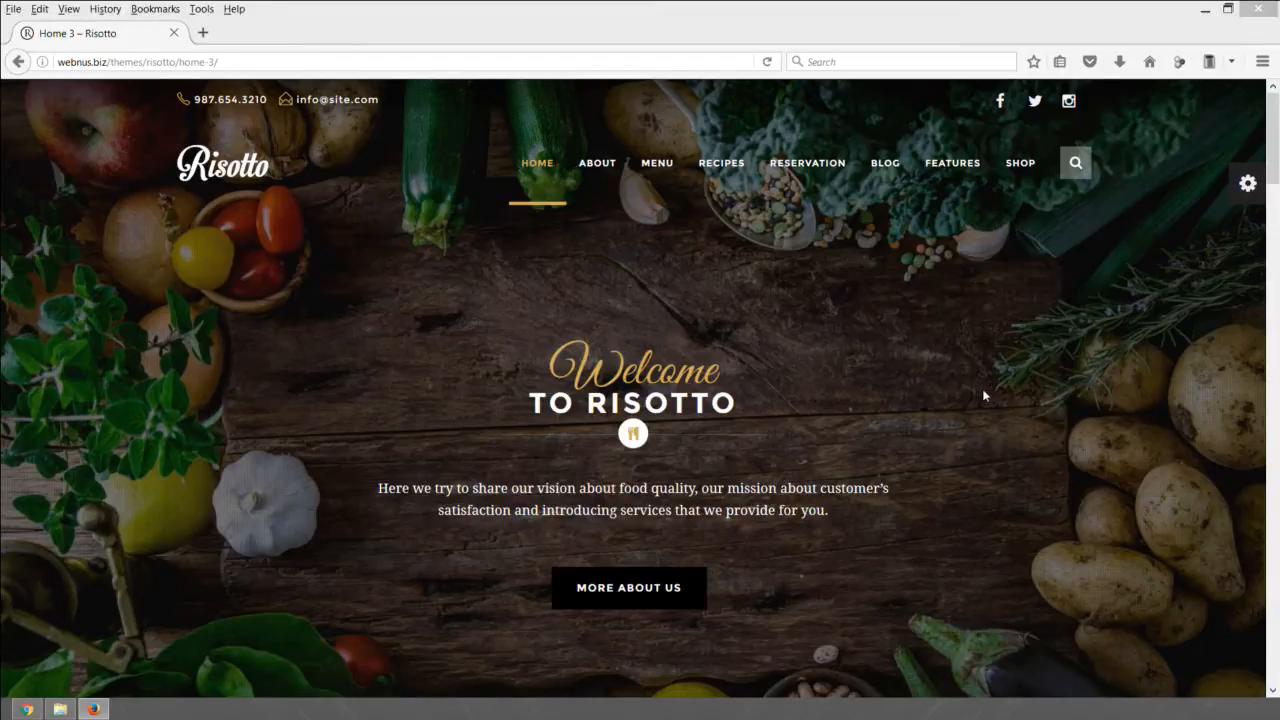
left_click_drag(243, 206, 757, 128)
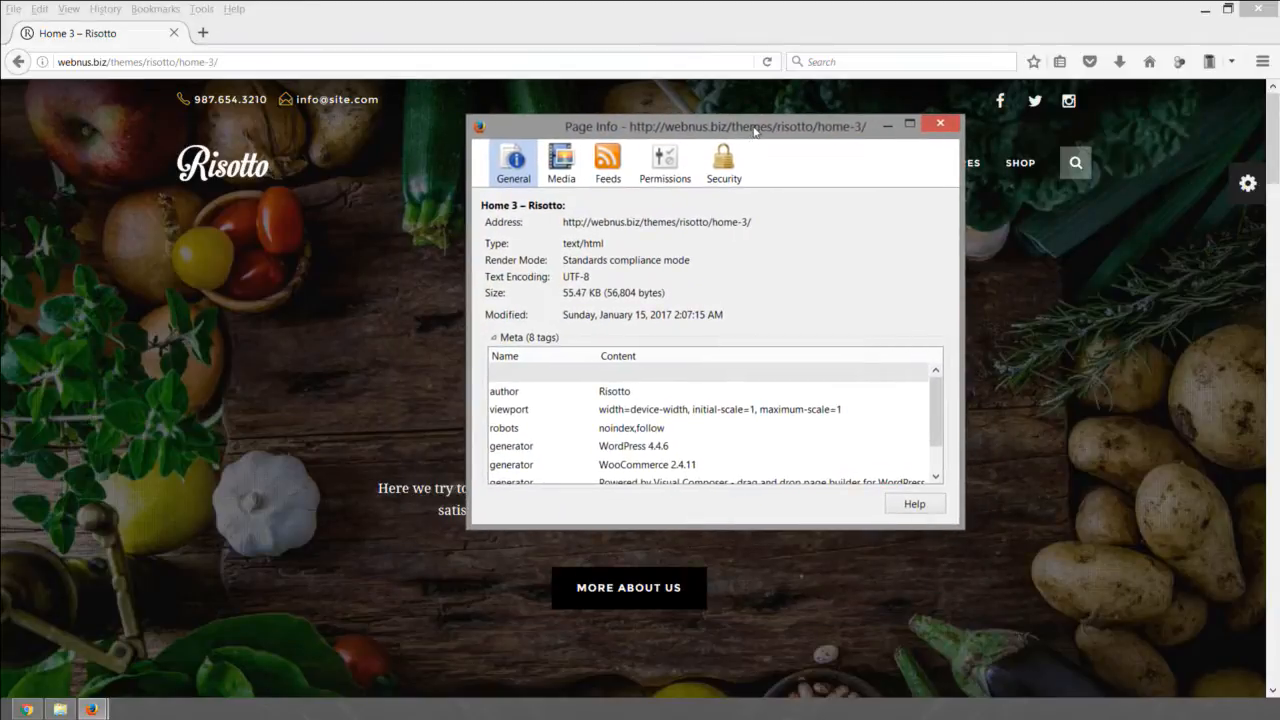
double_click(757, 128)
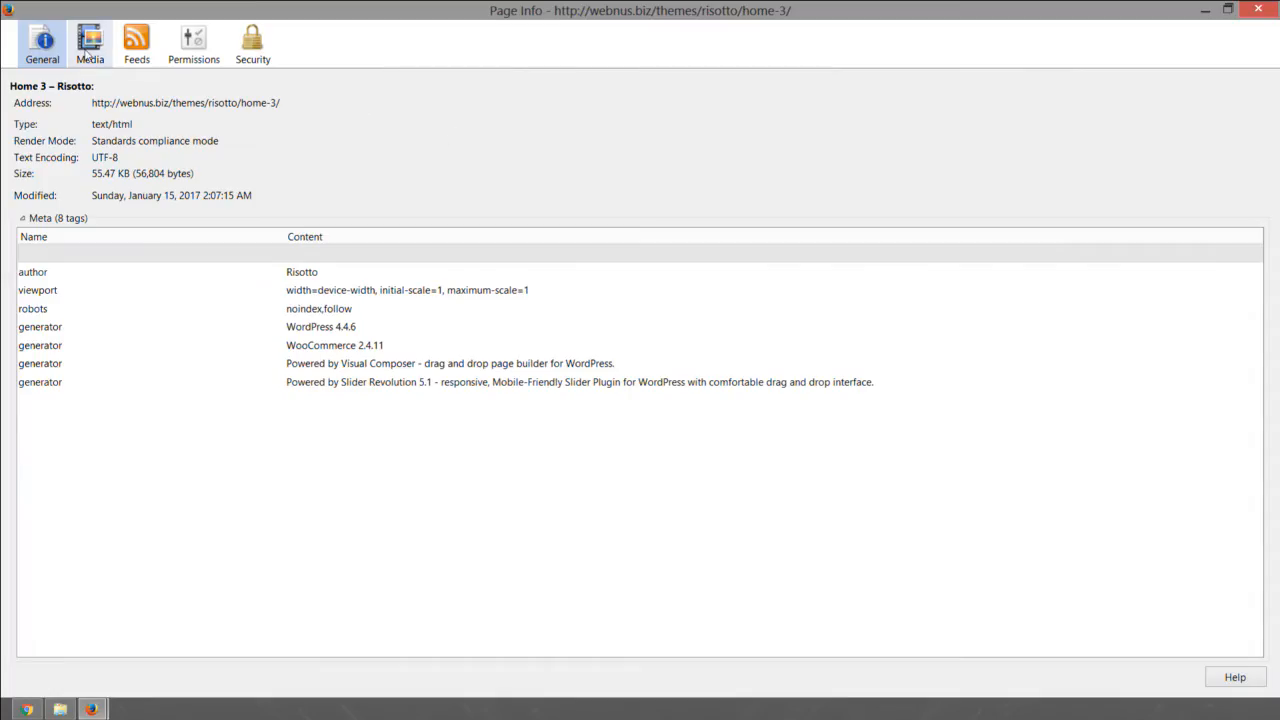
Step: Go through the page's media files and select the background image slider1-p7.jpg
left_click(88, 42)
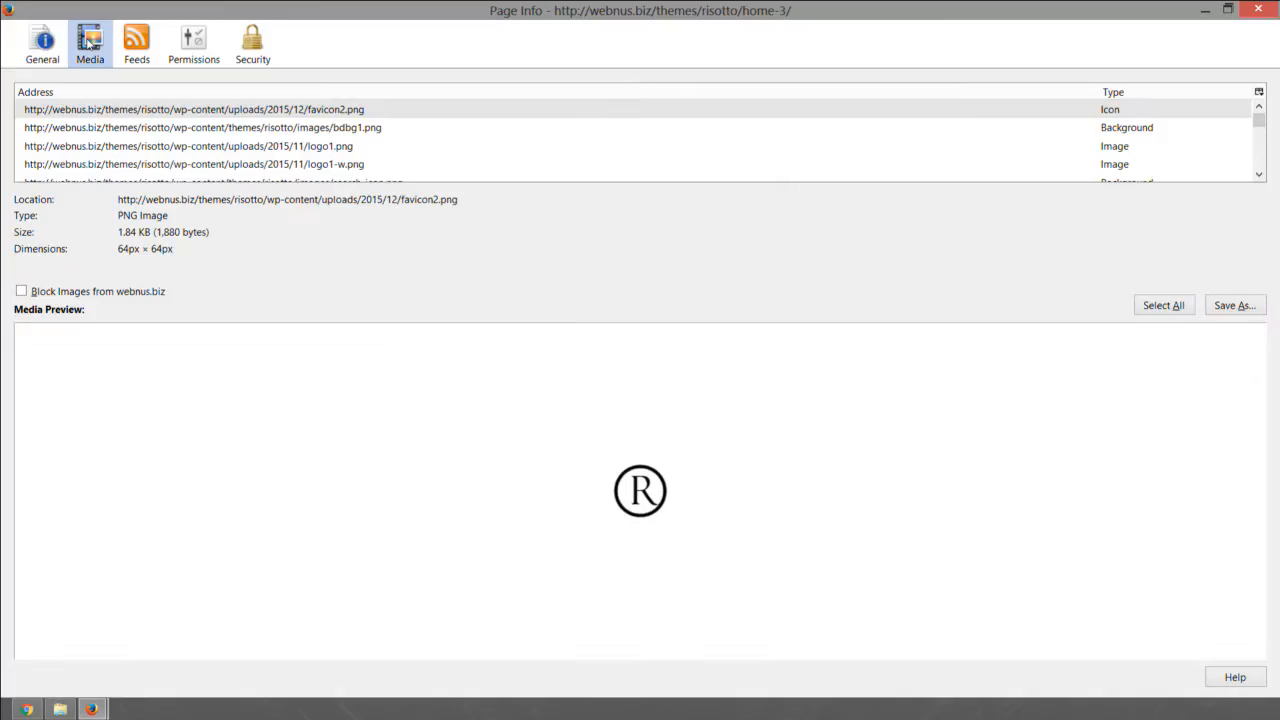
left_click(343, 130)
key("Down")
key("Down")
key("Down")
key("Down")
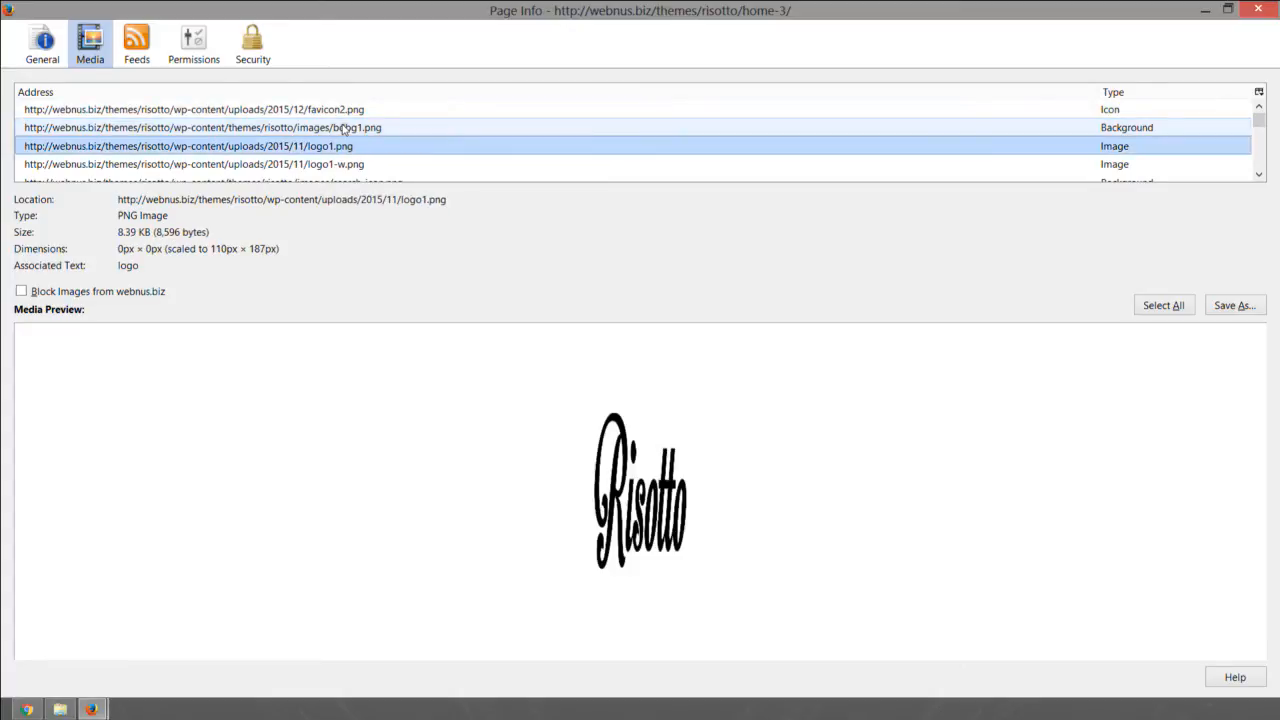
key("Down")
key("Down")
key("Down")
key("Down")
key("Down")
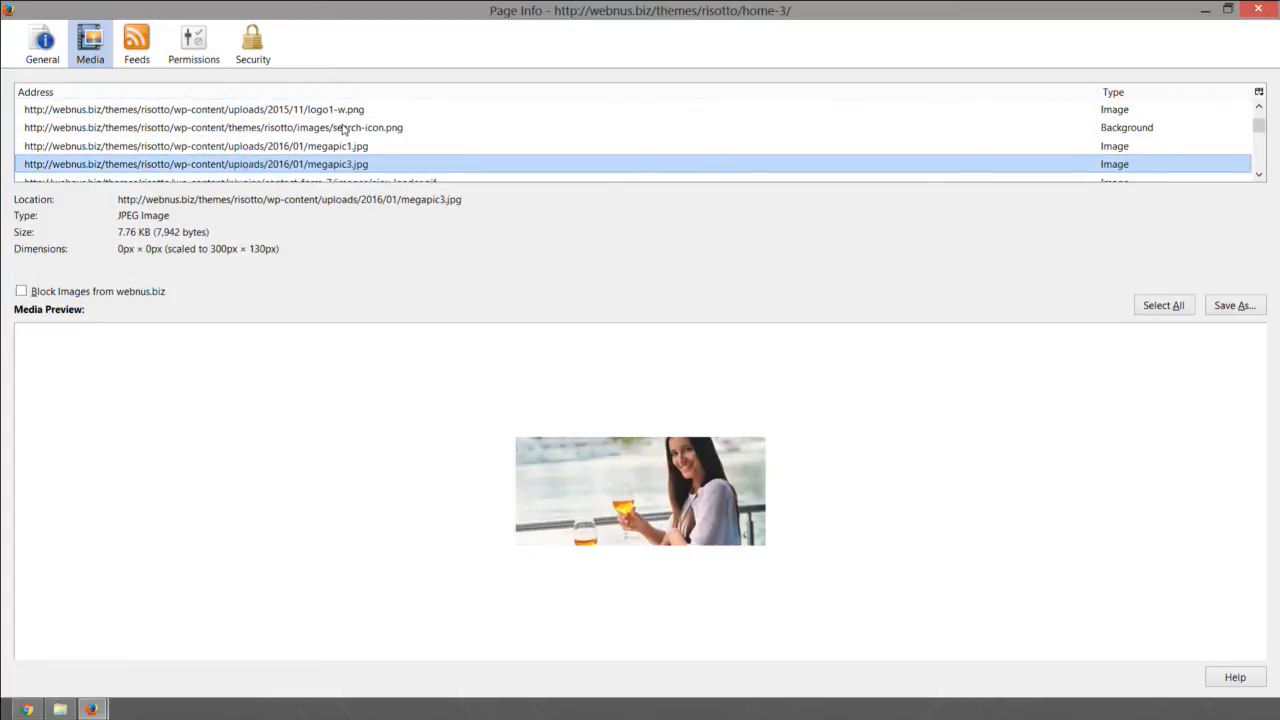
key("Up")
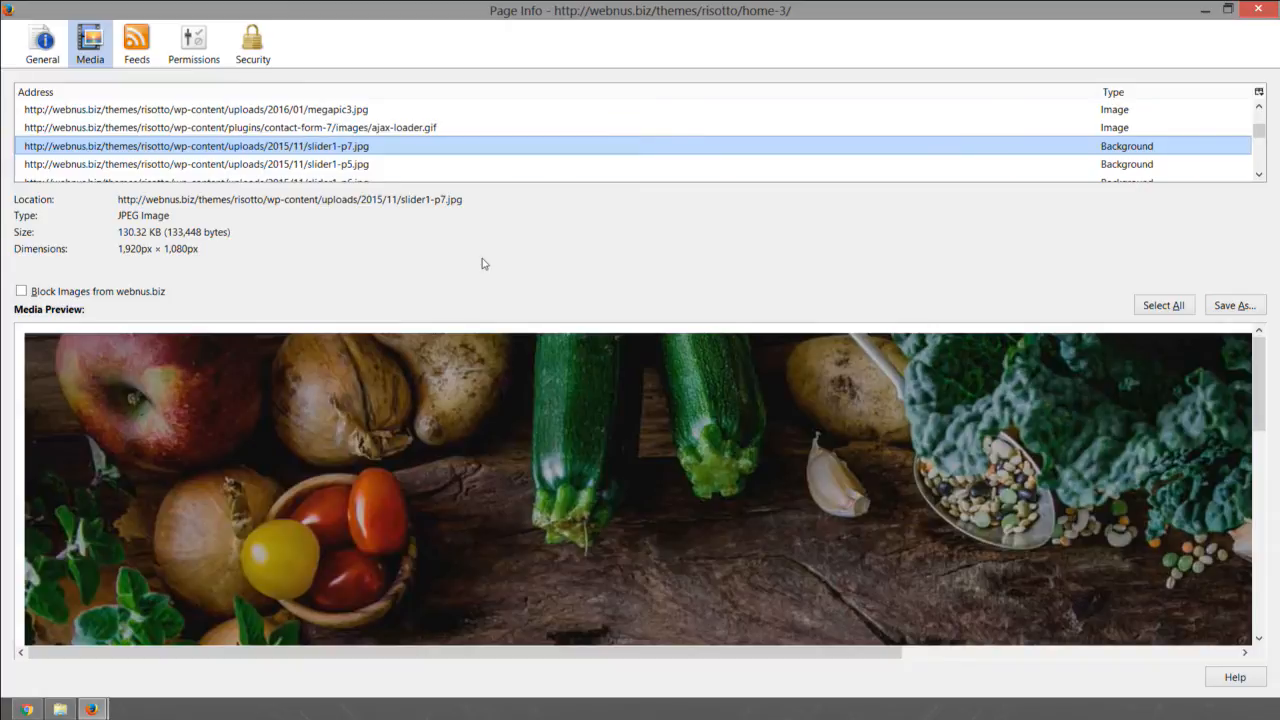
Step: Check the preview of slider1-p7.jpg, save the image to the Desktop and close the page information
scroll(503, 443, "down", 10)
scroll(526, 452, "up", 10)
scroll(534, 475, "down", 7)
scroll(586, 482, "up", 8)
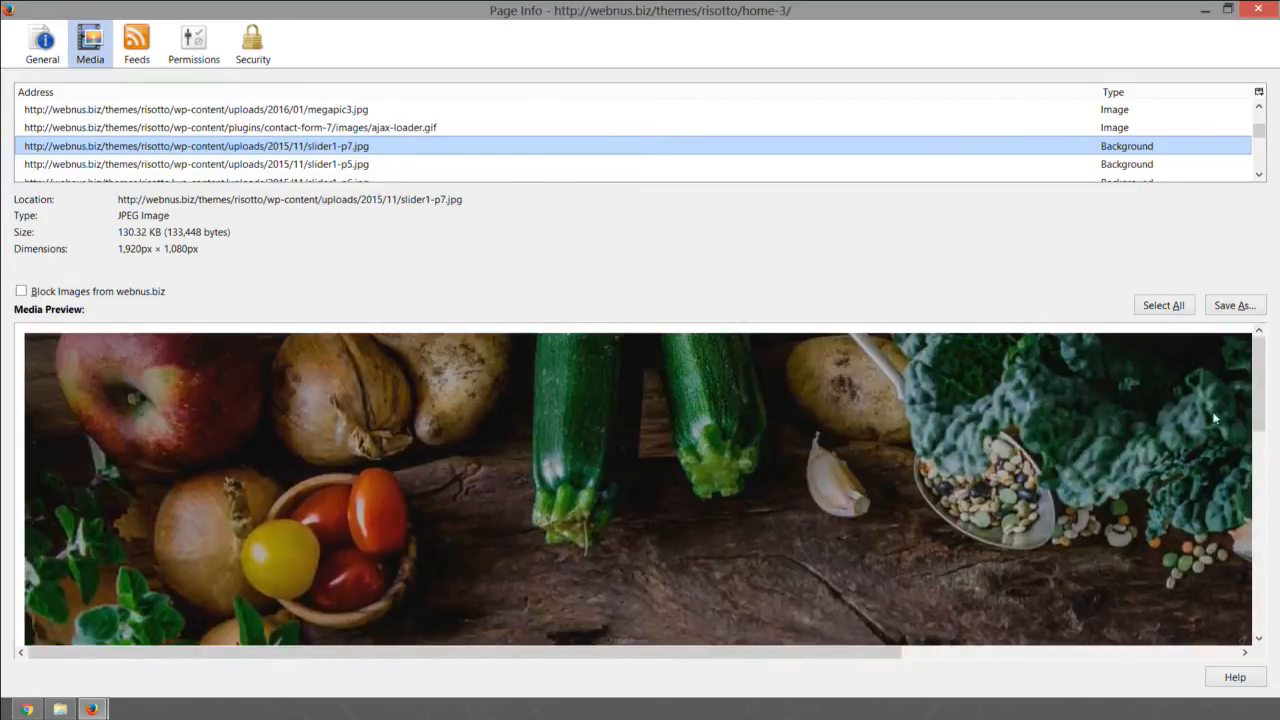
left_click(1232, 306)
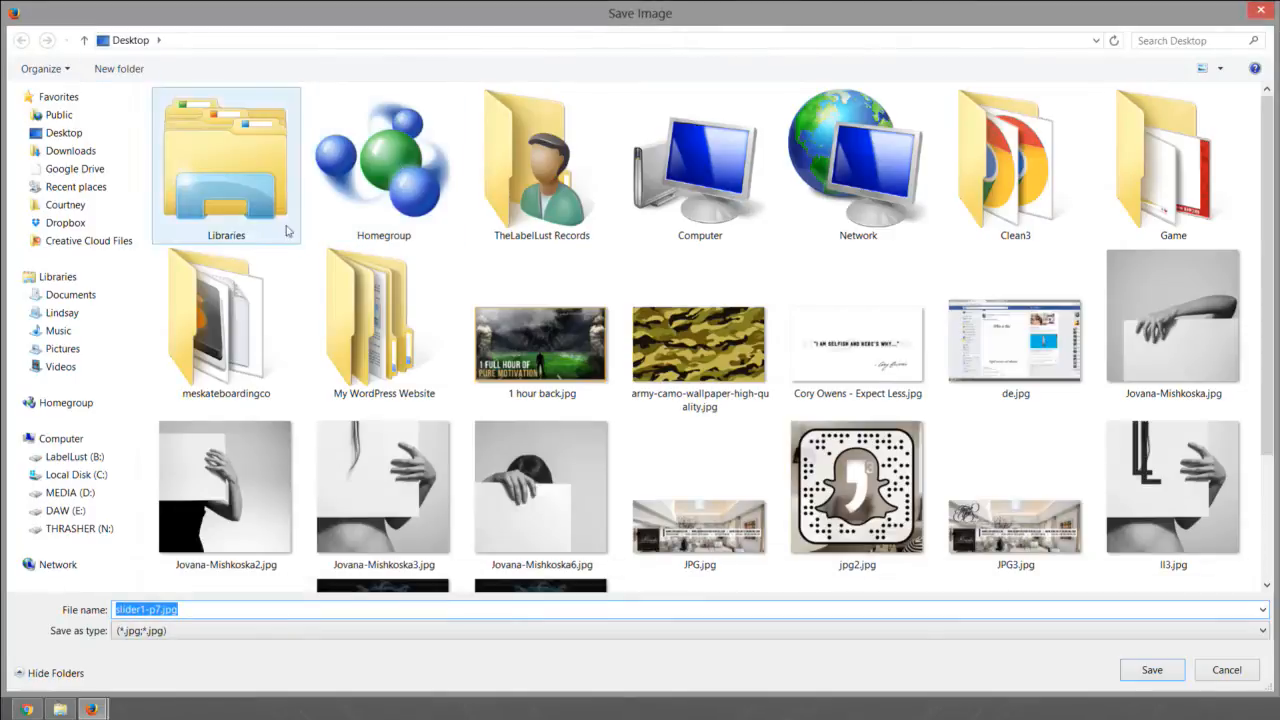
left_click(1173, 672)
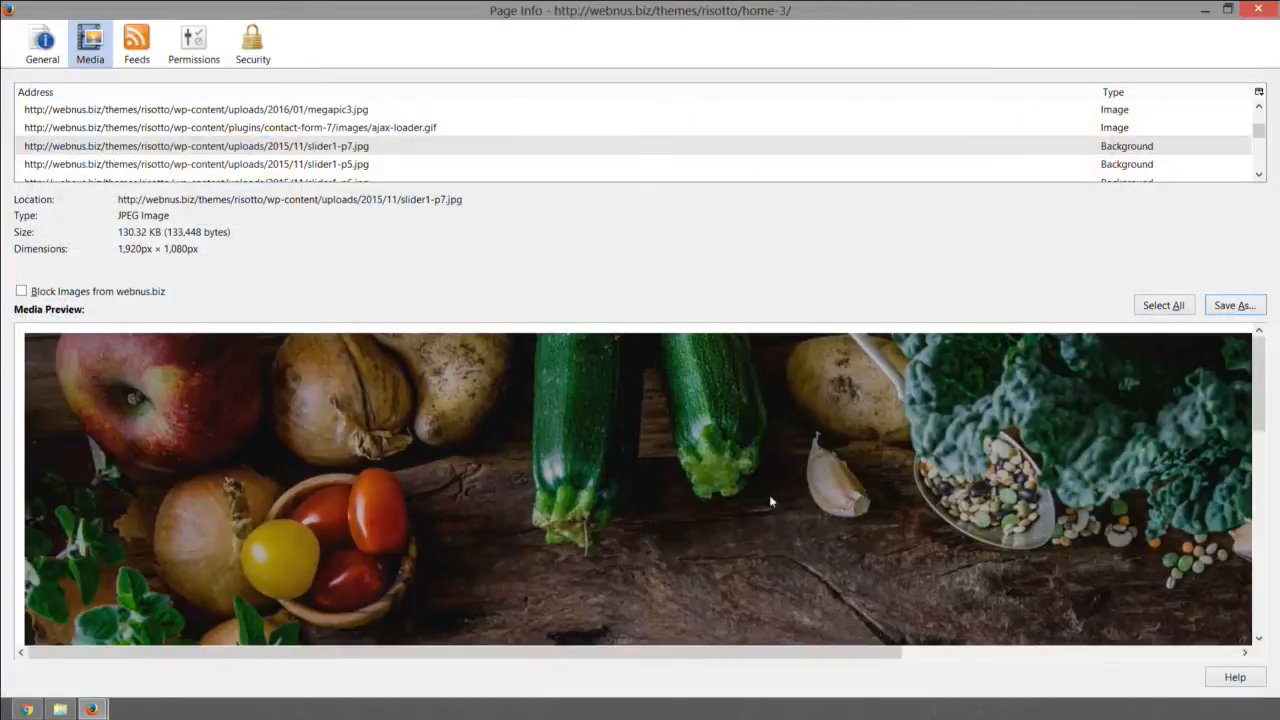
left_click(1258, 9)
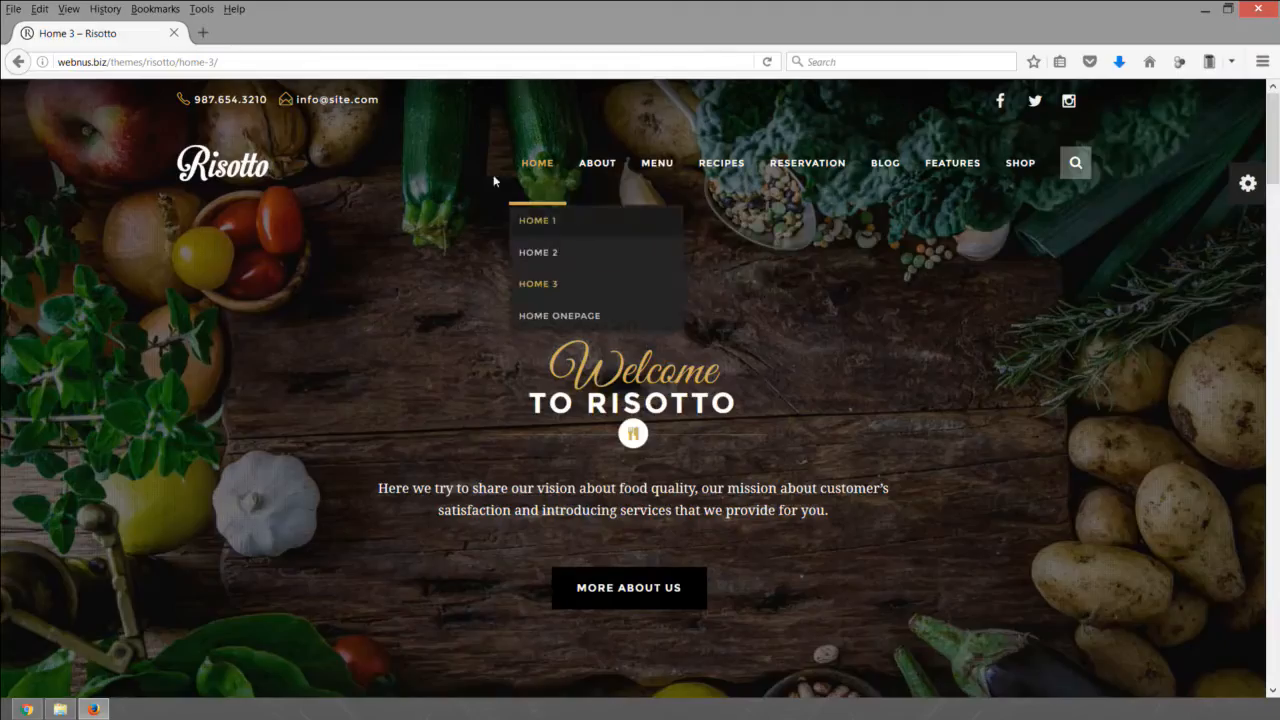
Step: Open google.com in a new tab and go to Google Images
left_click(207, 35)
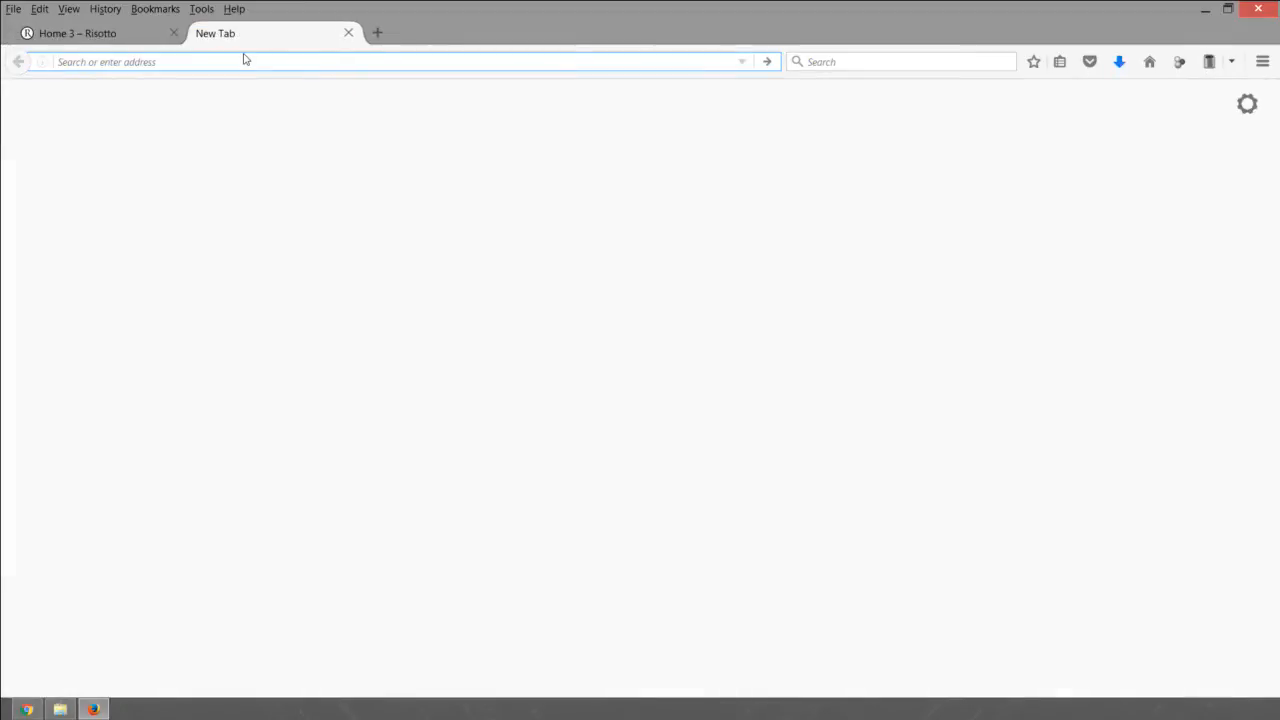
type("google.com/")
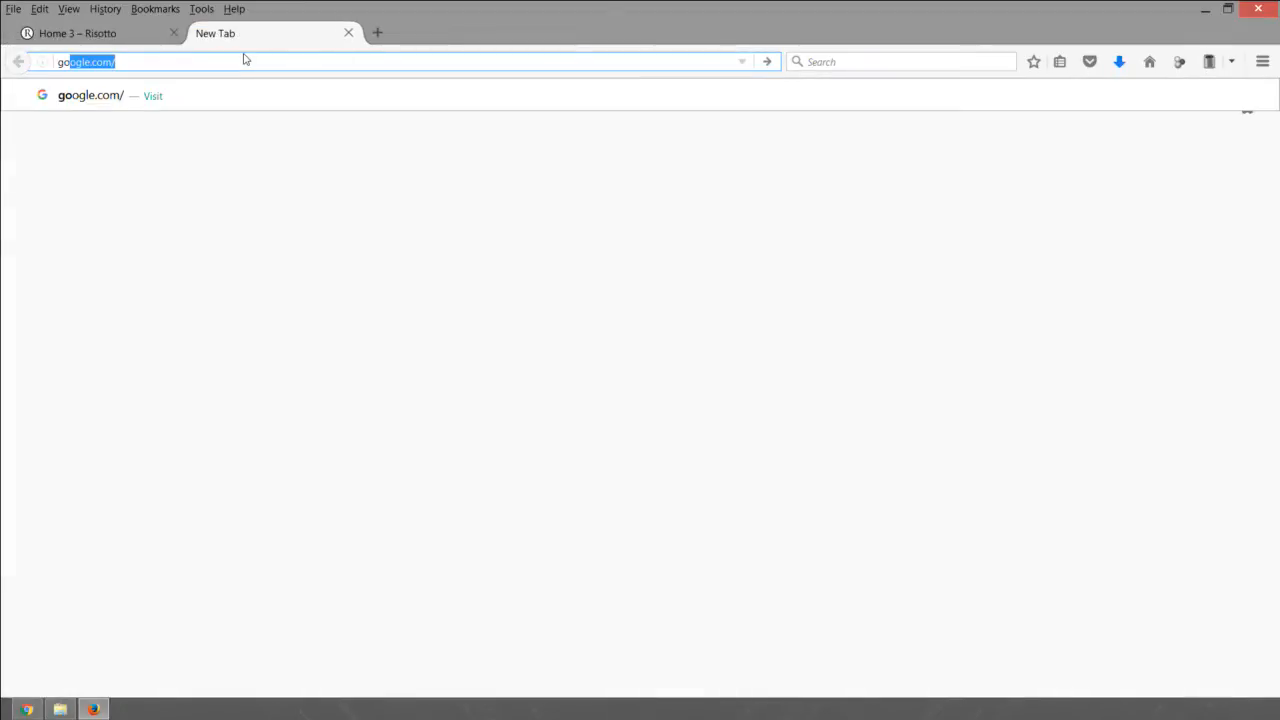
key("Return")
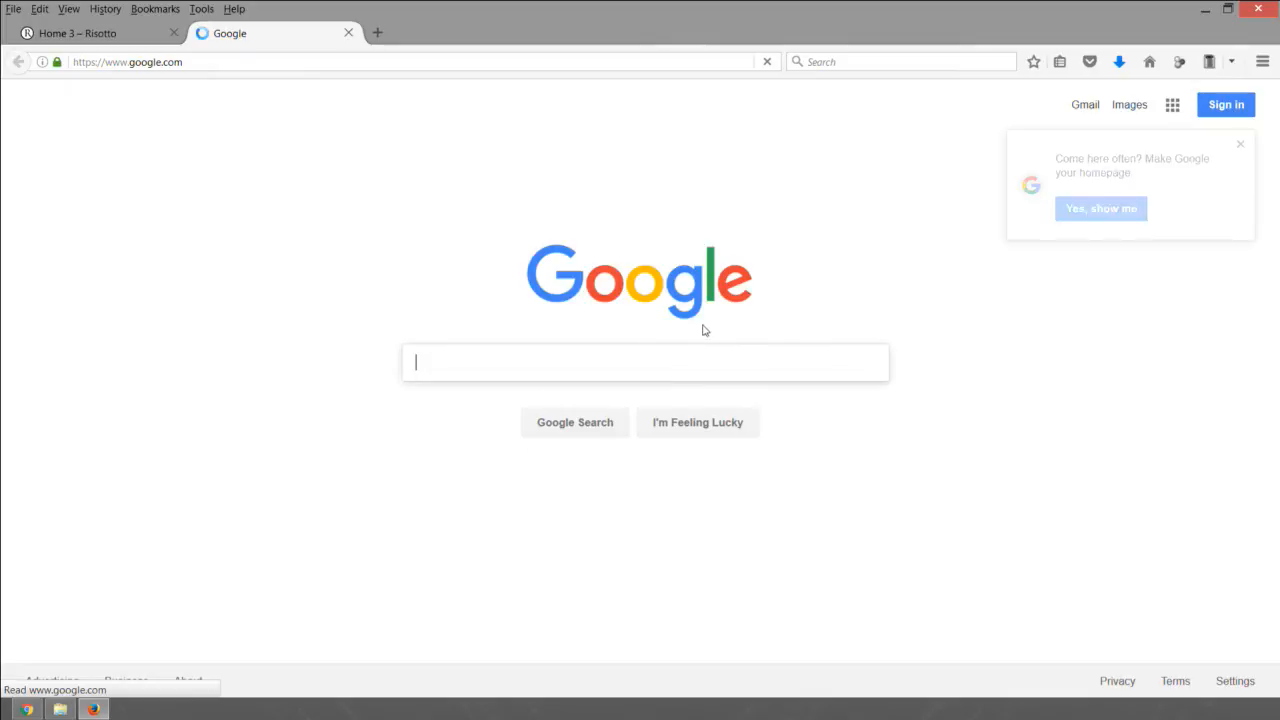
left_click(1132, 112)
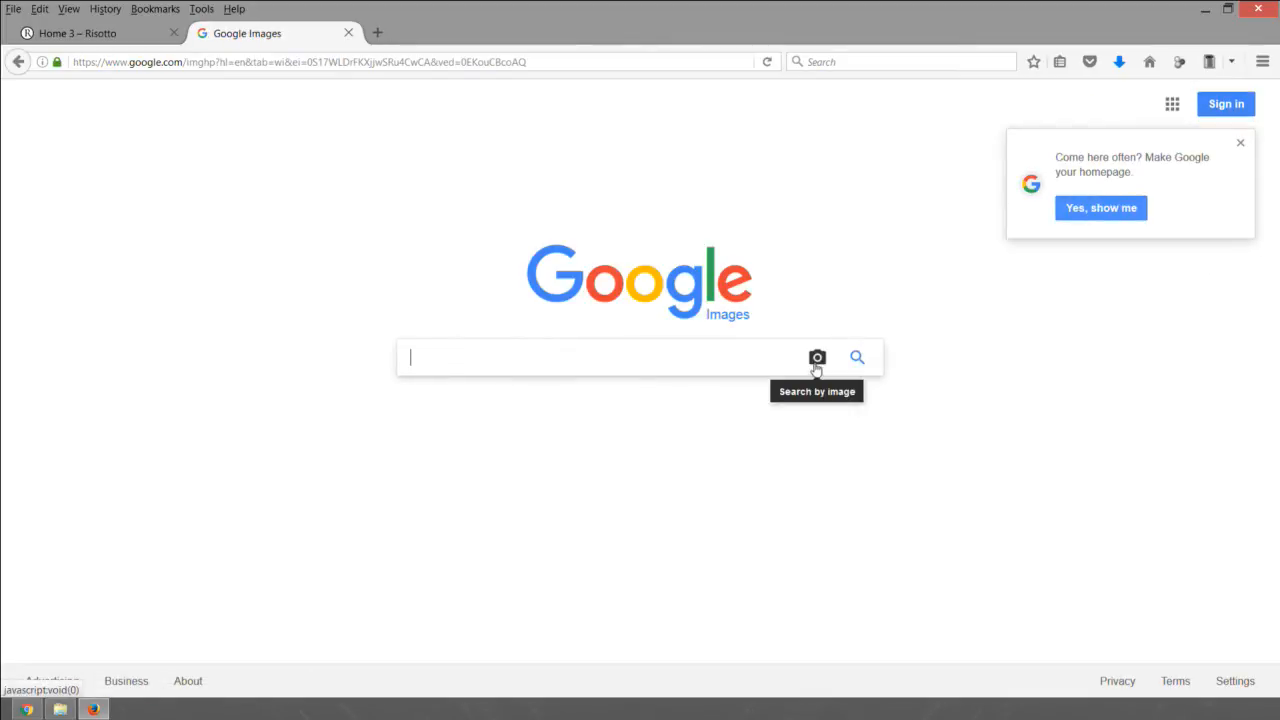
Step: Run a search by image with slider1-p7.jpg uploaded from the Desktop
left_click(817, 360)
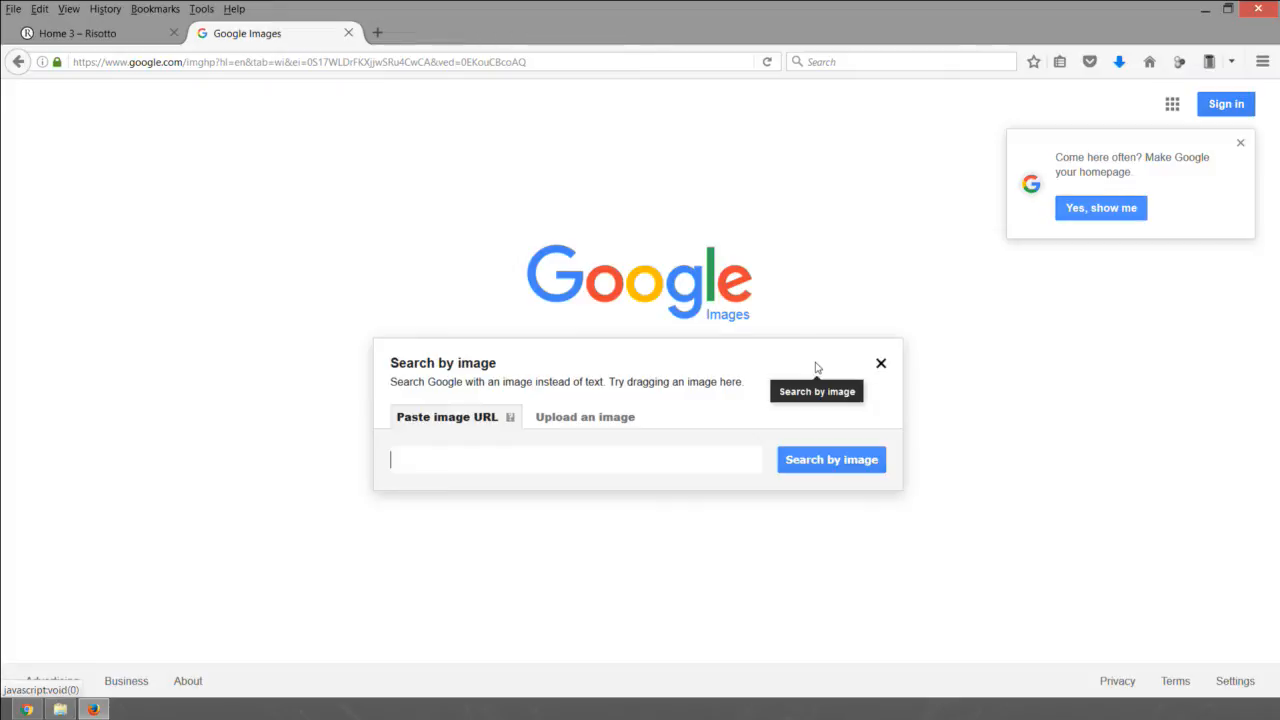
left_click(566, 423)
left_click(416, 458)
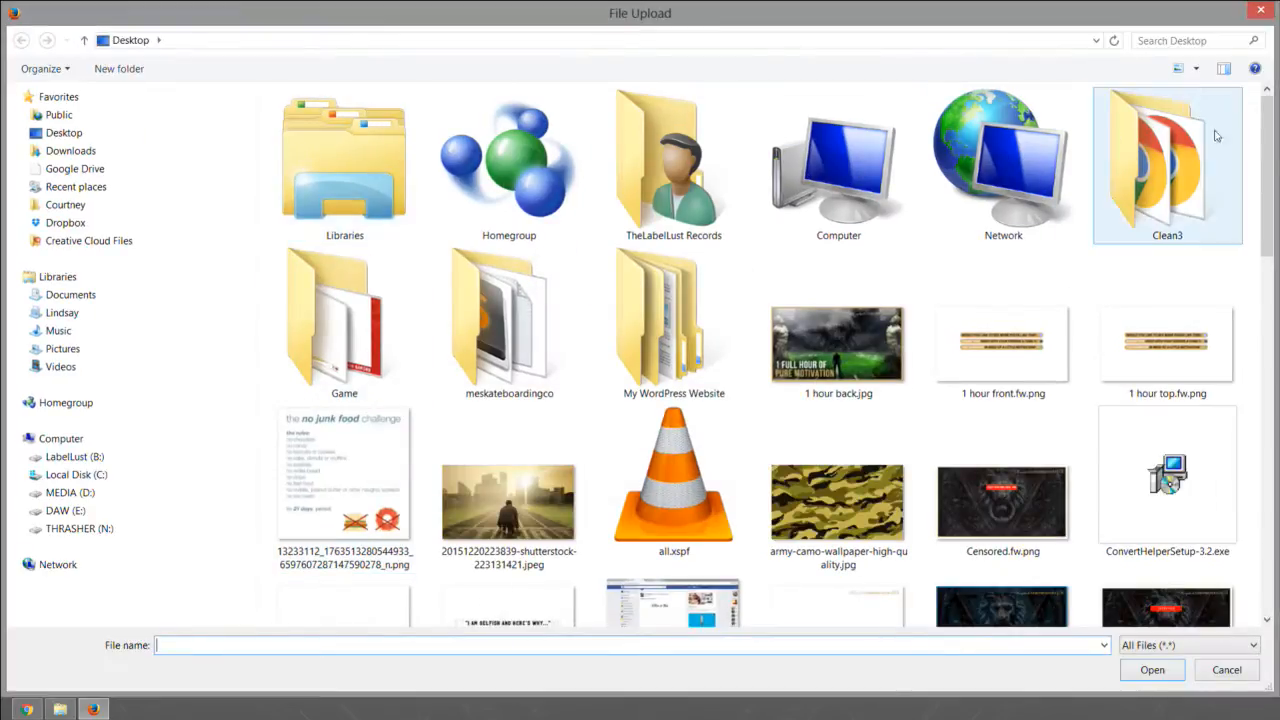
left_click_drag(1266, 168, 1256, 543)
double_click(537, 393)
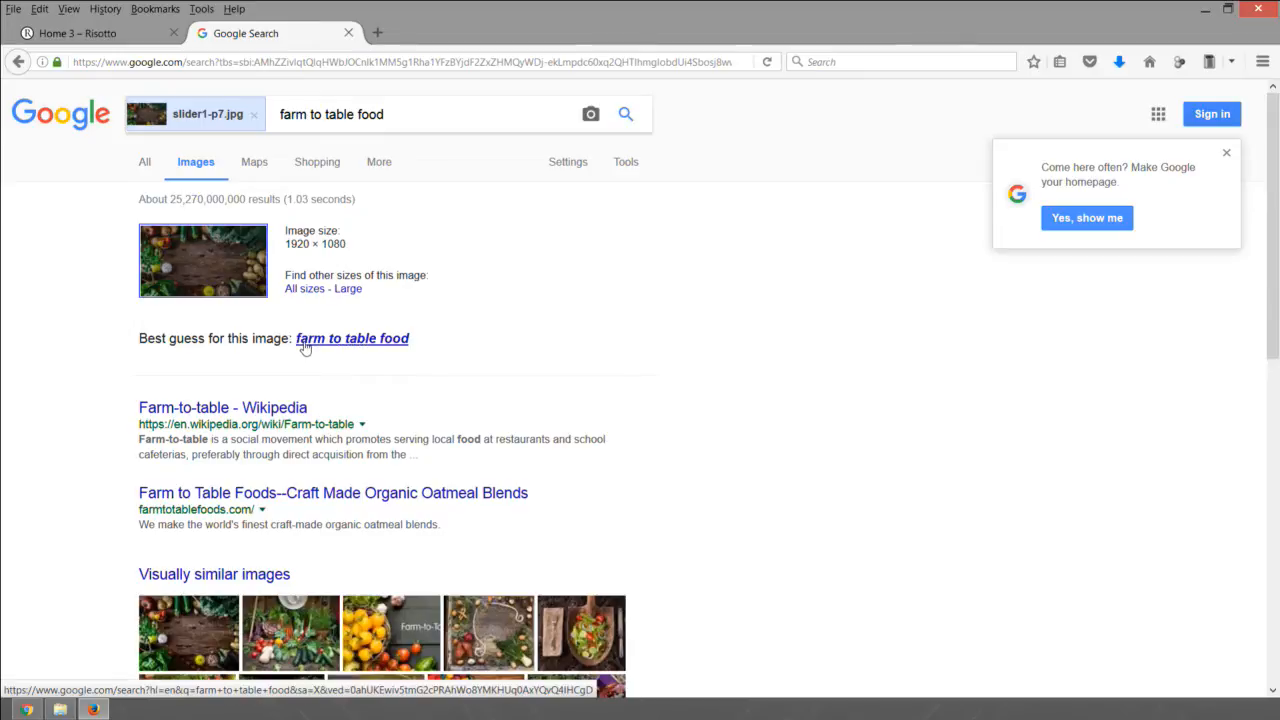
Step: Open the first visually similar image, from the Natracure Blog, and view its full-size version in a new tab
scroll(563, 337, "down", 3)
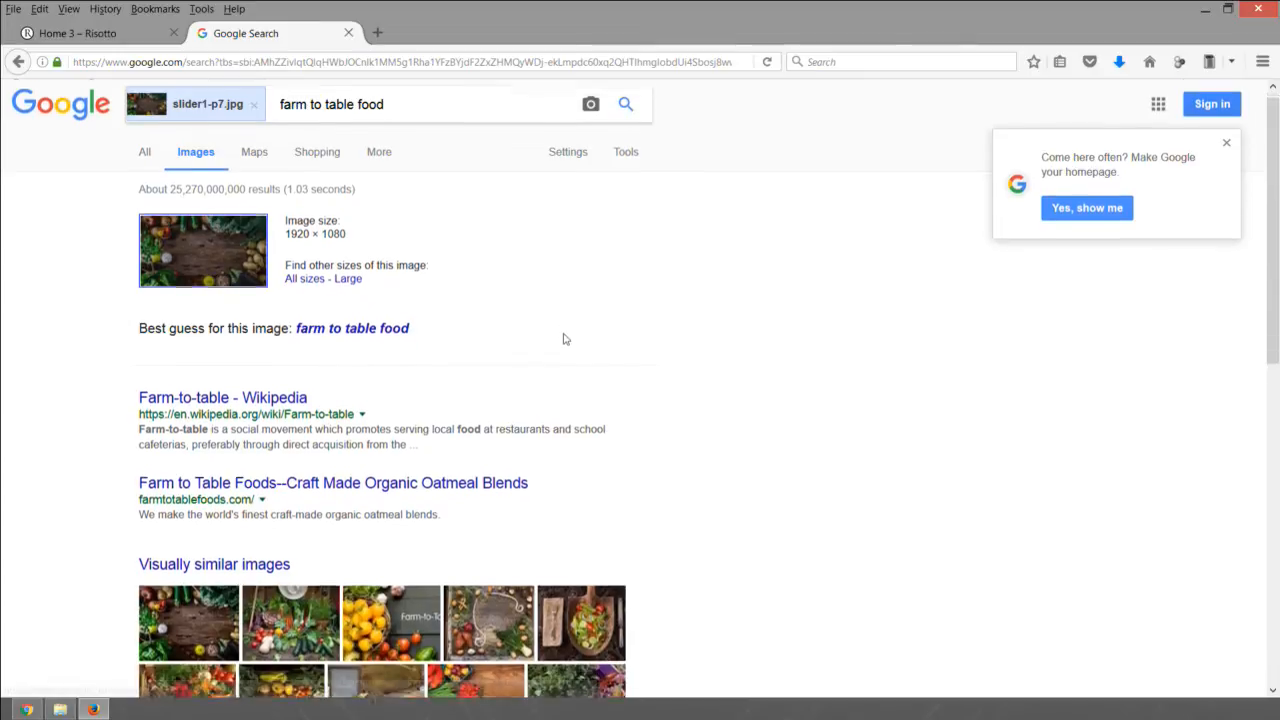
scroll(425, 356, "down", 1)
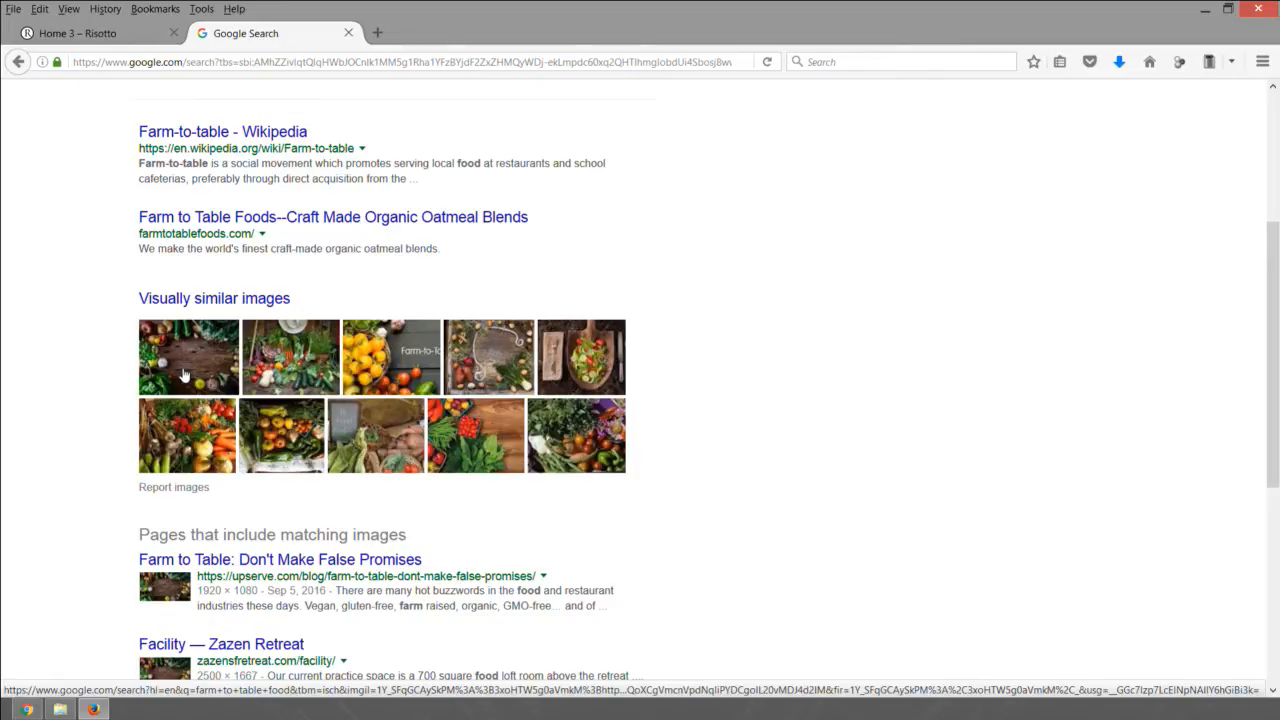
left_click(184, 374)
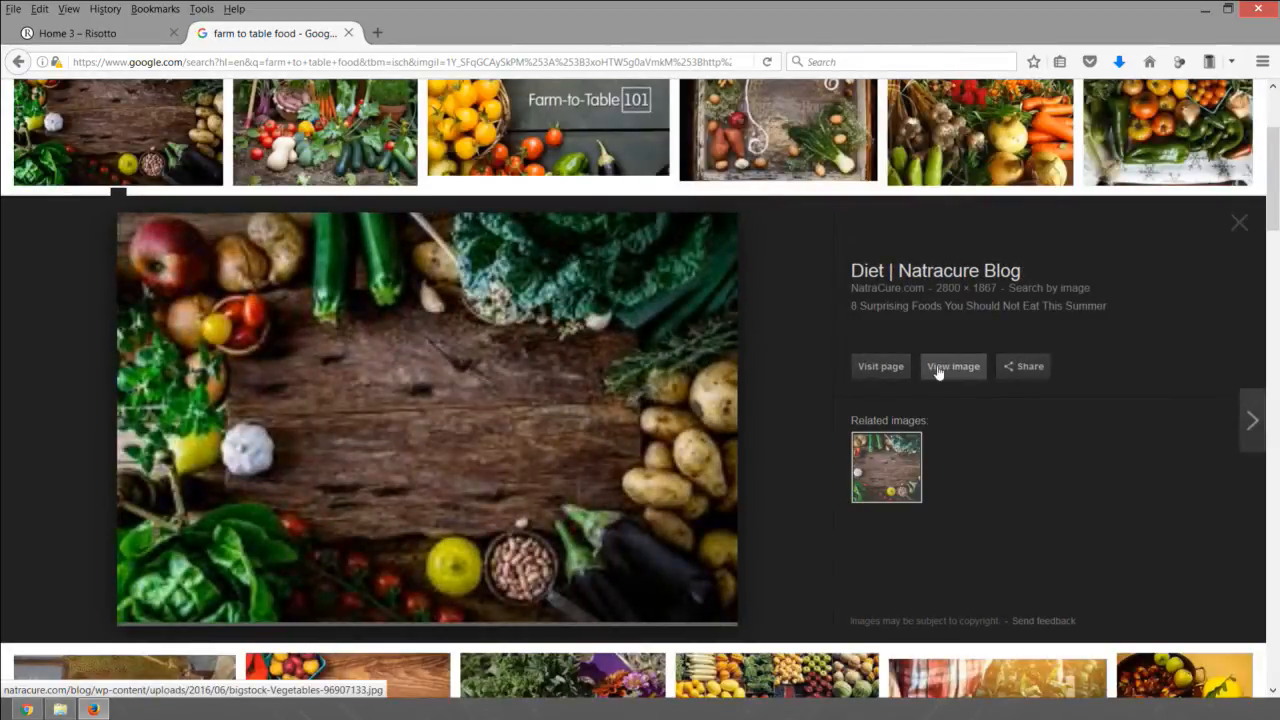
right_click(975, 378)
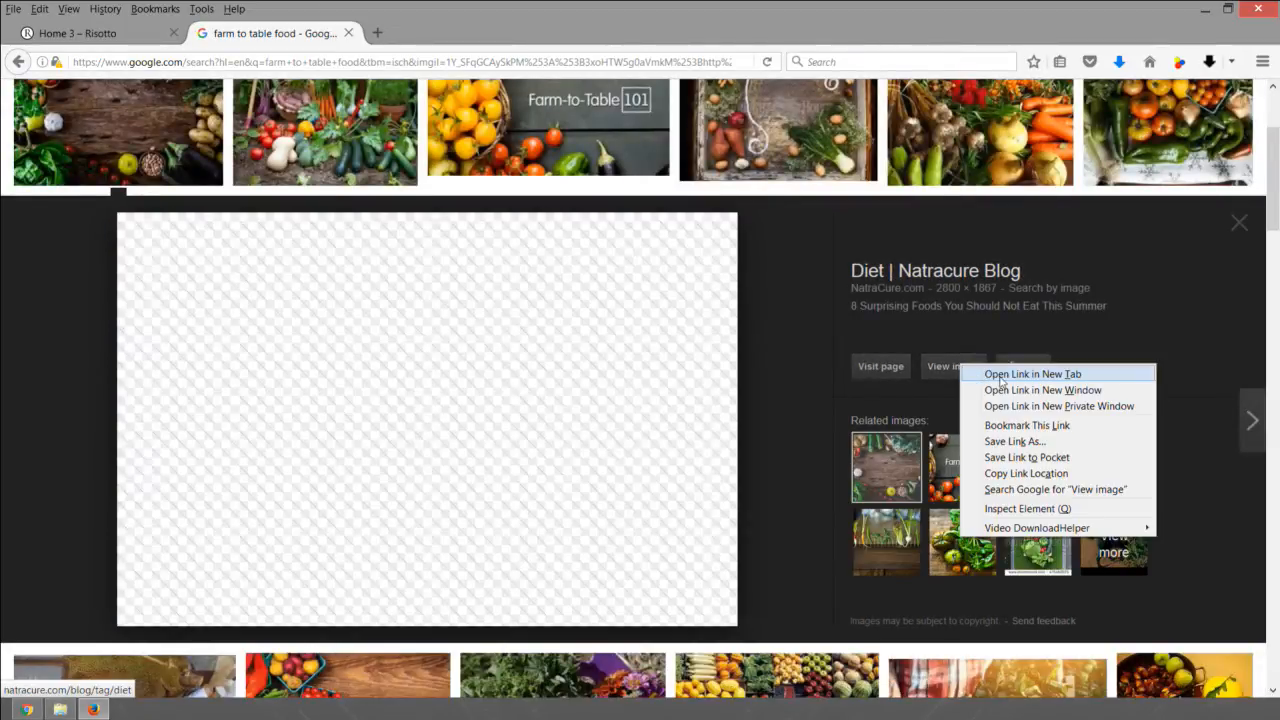
left_click(1000, 376)
scroll(470, 318, "up", 2)
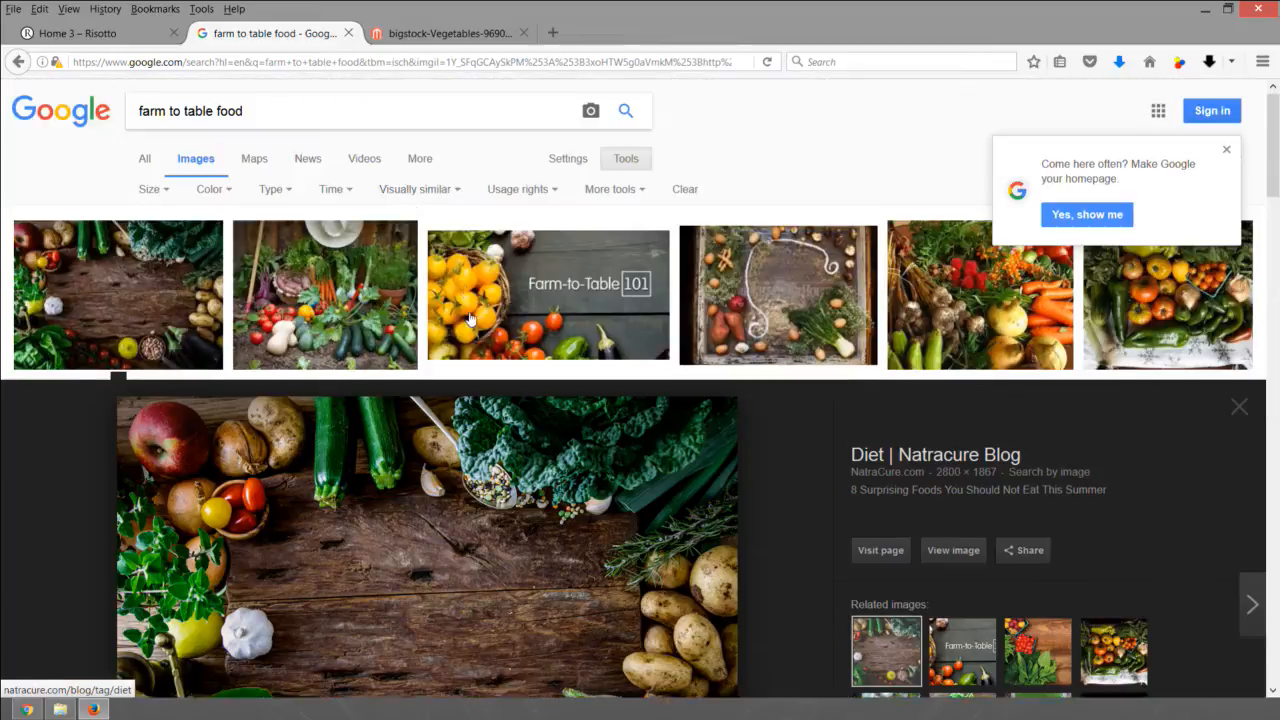
Step: Look through the images similar to the Natracure Blog picture and return to the search-by-image results
scroll(130, 337, "down", 5)
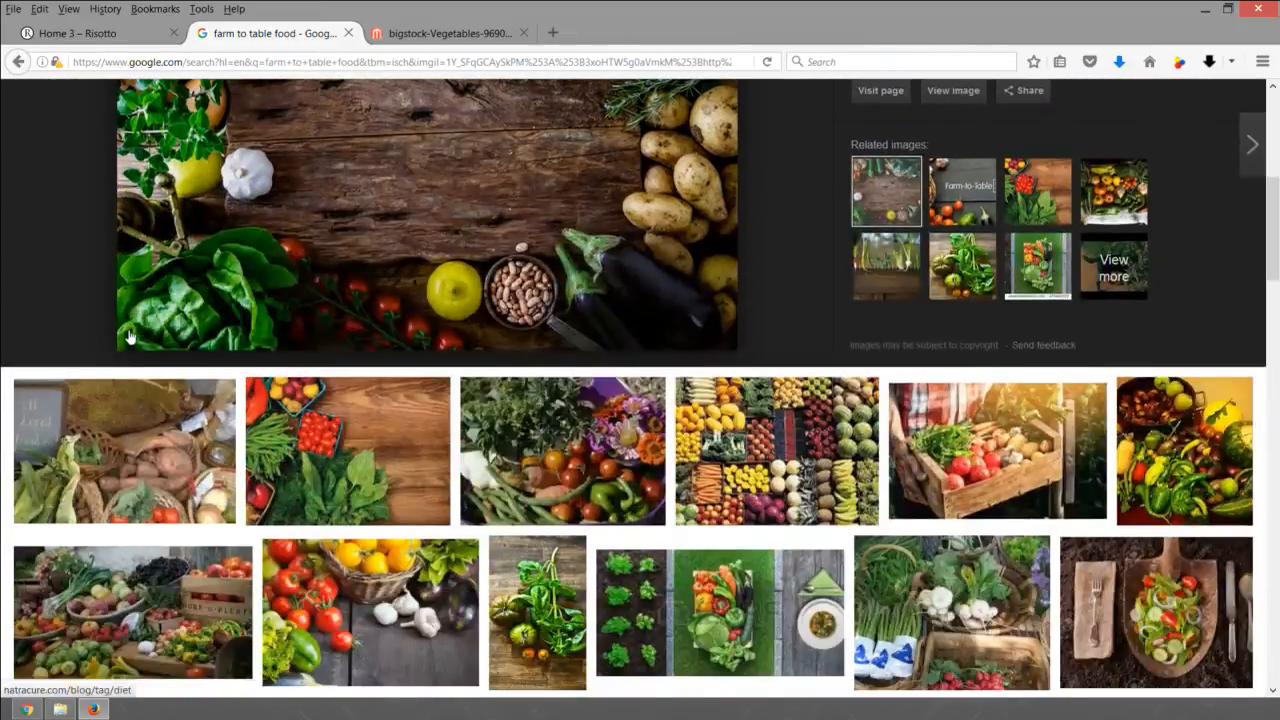
scroll(130, 337, "down", 2)
scroll(190, 278, "down", 2)
scroll(190, 278, "up", 7)
left_click(19, 64)
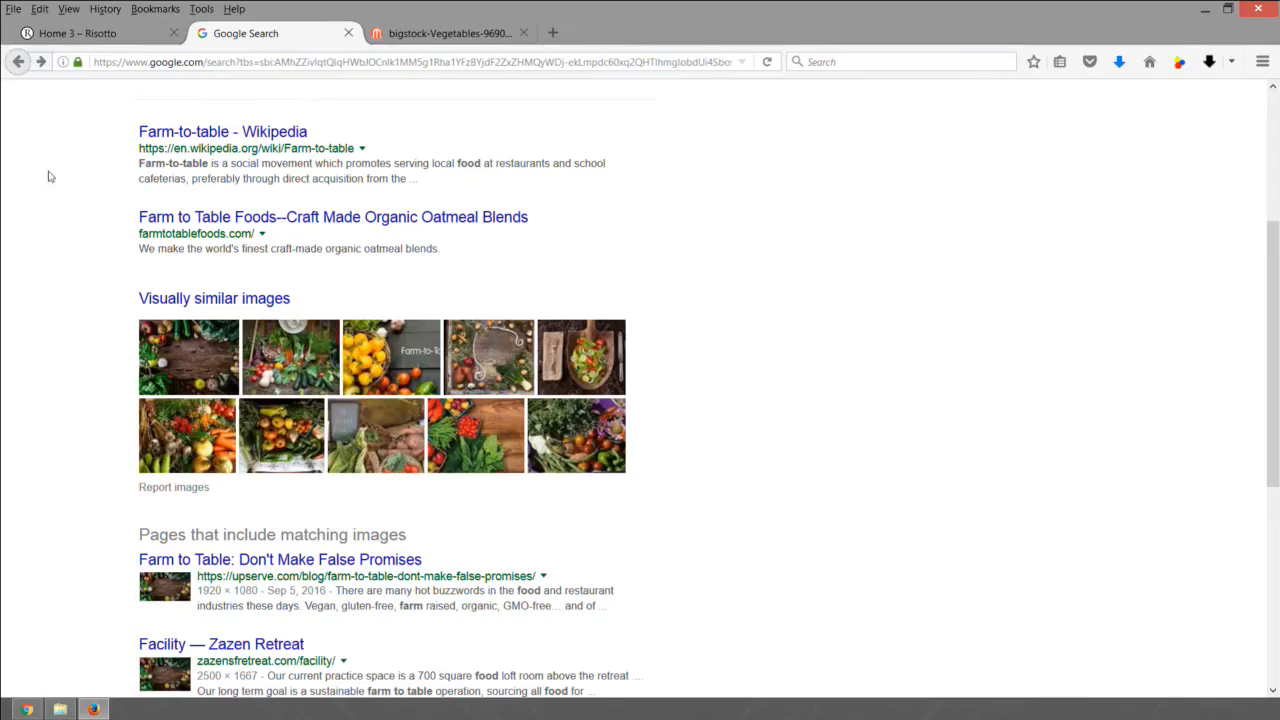
Step: Review the pages that include matching images and compare the search results with the full-size Natracure image
scroll(201, 314, "down", 3)
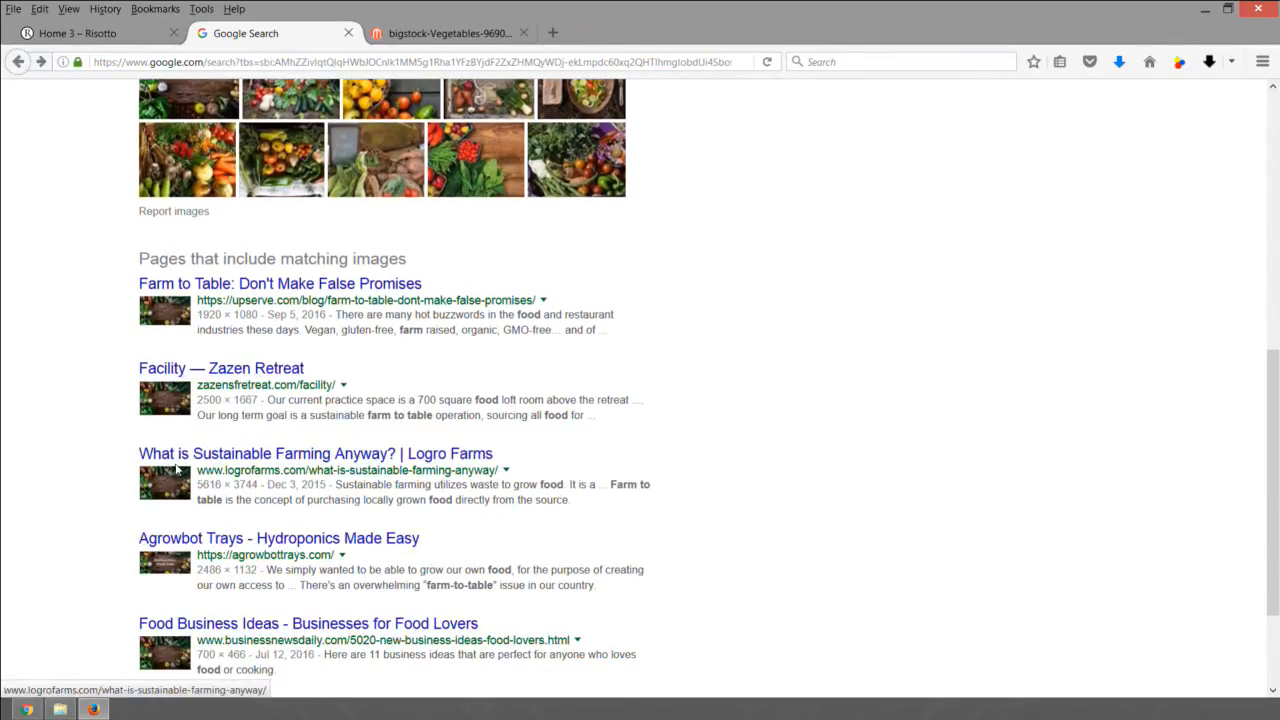
scroll(177, 460, "down", 3)
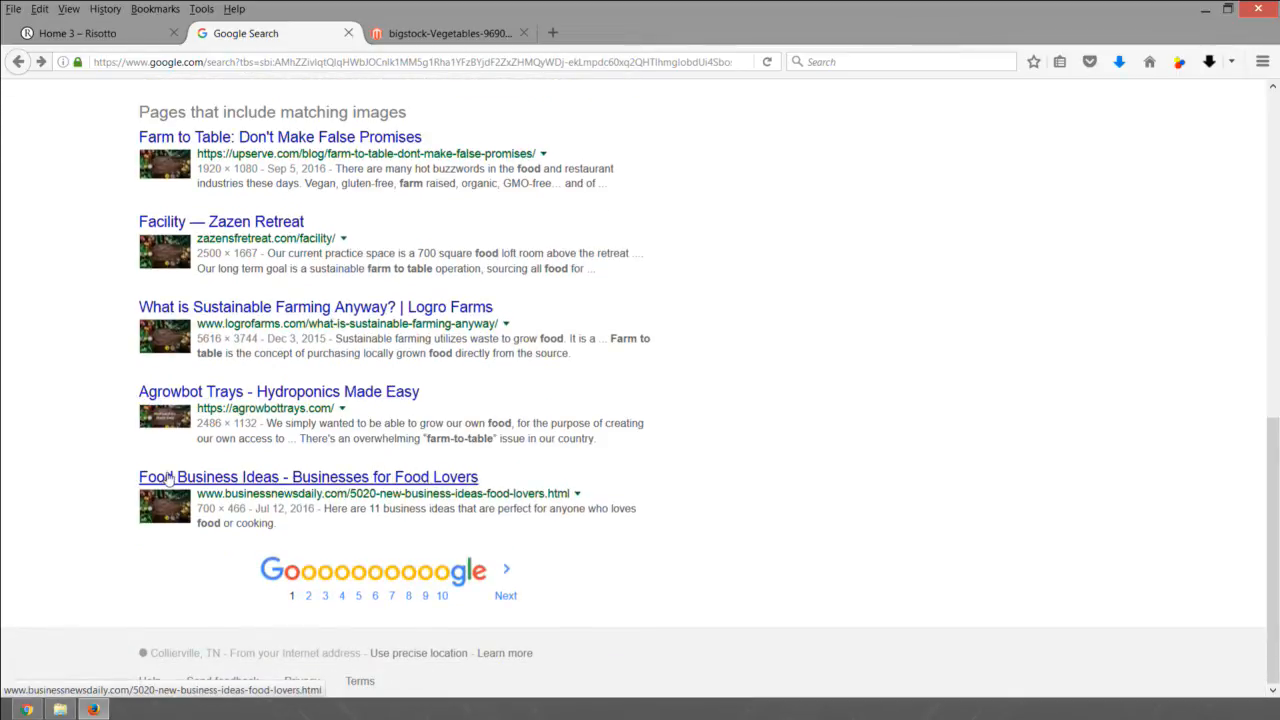
scroll(464, 292, "up", 10)
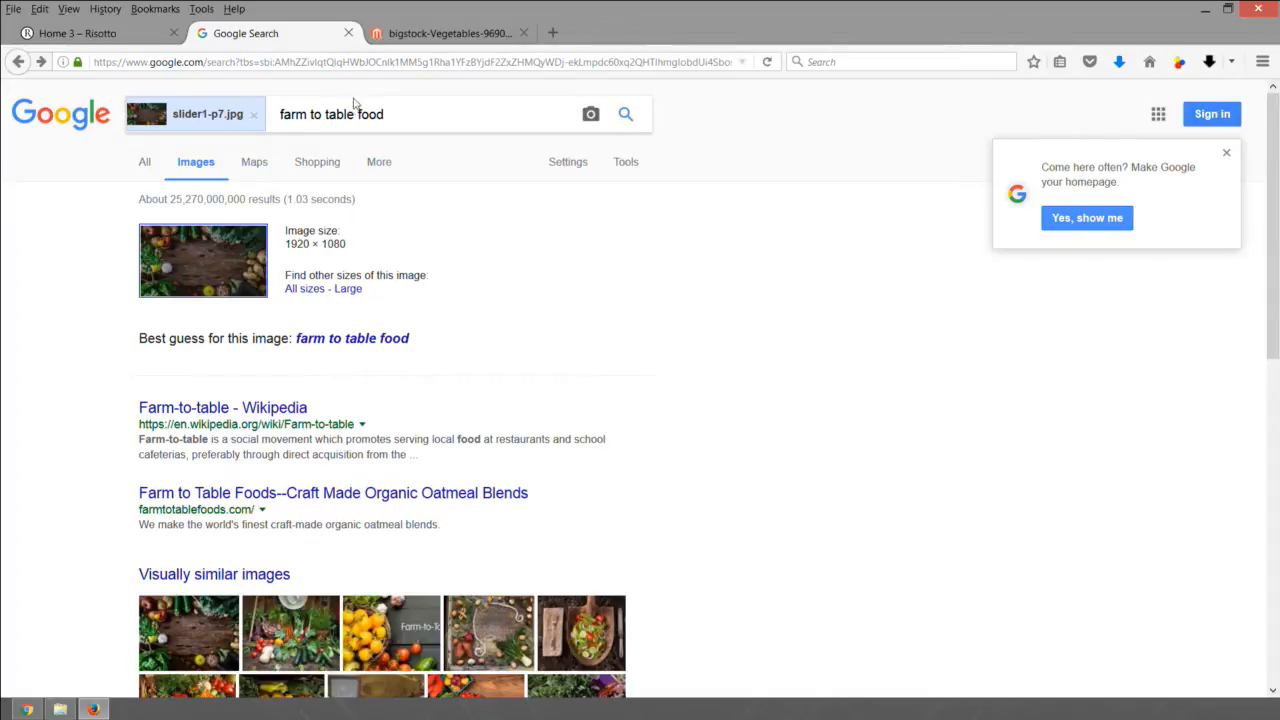
left_click(451, 33)
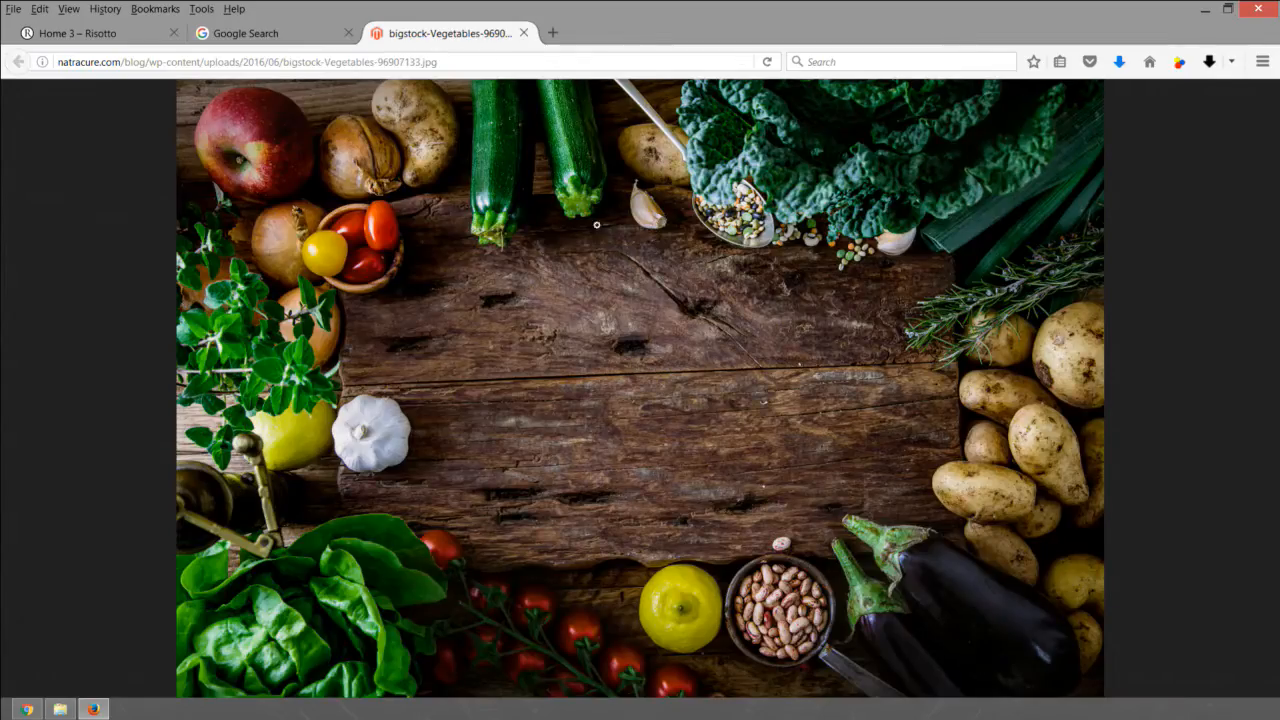
left_click(328, 40)
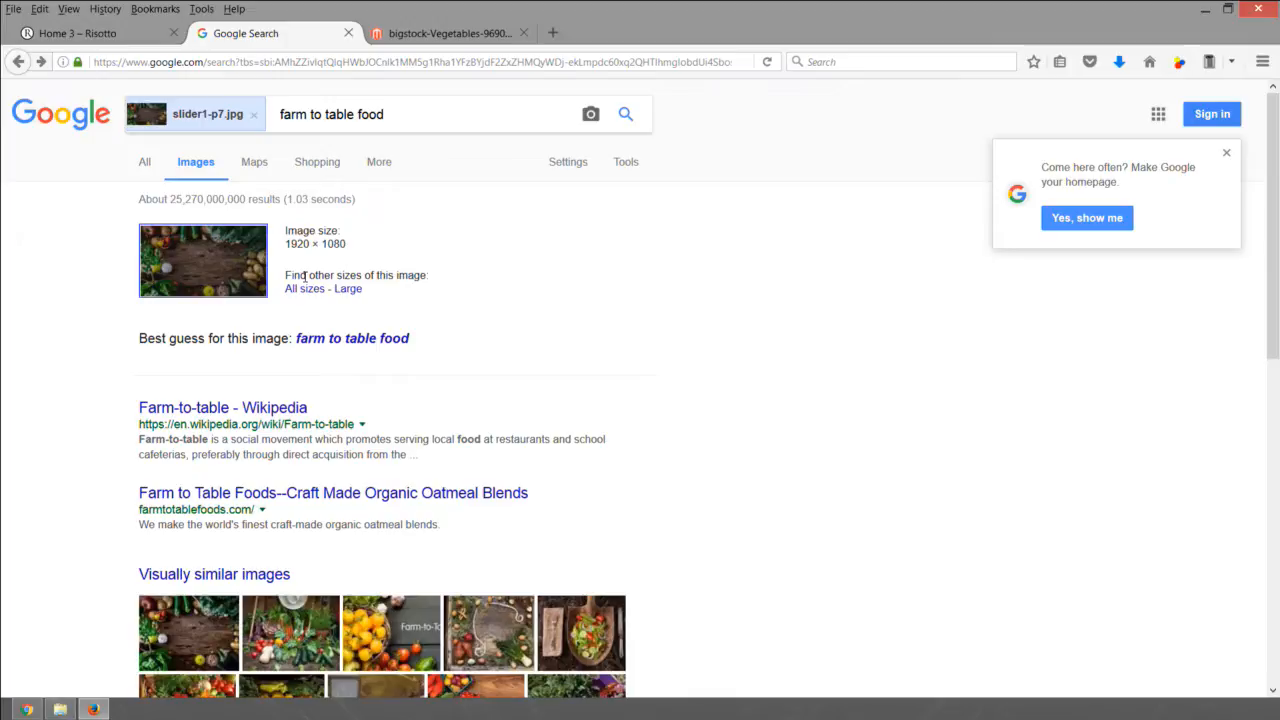
scroll(349, 451, "down", 5)
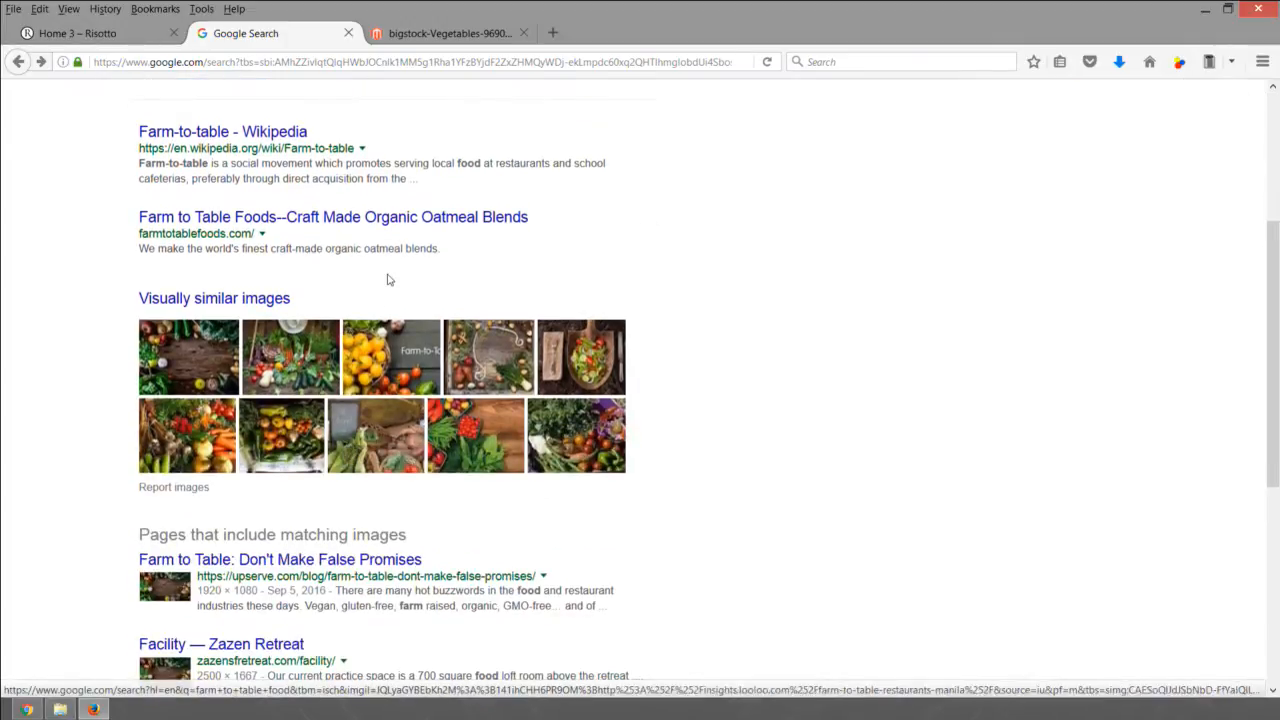
Step: Close the Google search and Natracure image tabs, look over the Risotto demo page and close Firefox
left_click(348, 33)
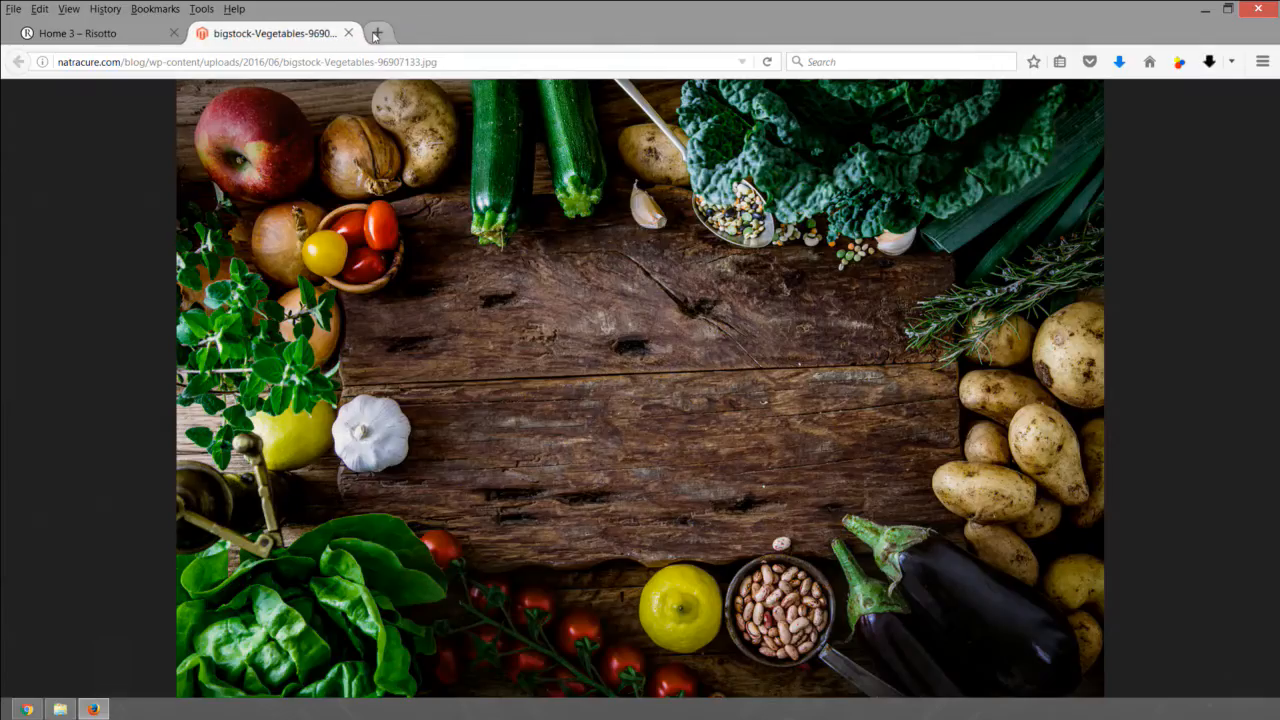
left_click(348, 33)
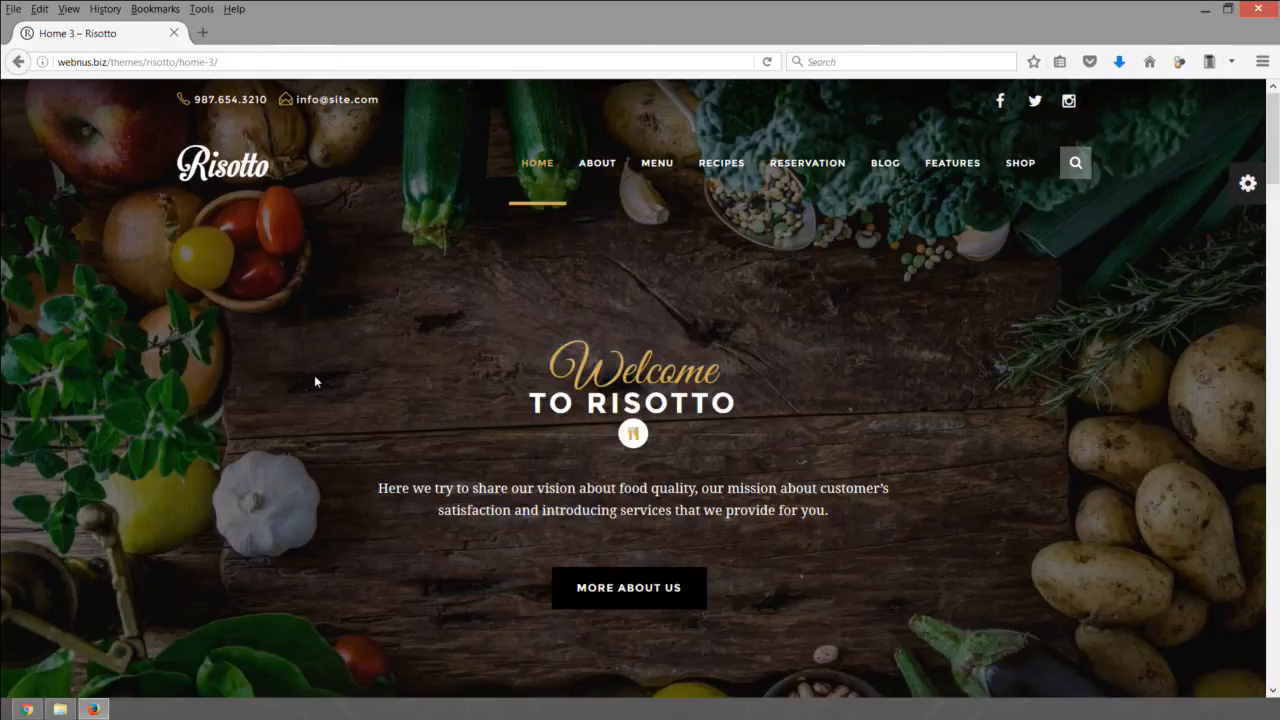
scroll(314, 378, "down", 10)
scroll(314, 378, "up", 10)
left_click(1258, 8)
Step: Close the Risotto demo and theme detail tabs in Chrome to return to the ThemeForest restaurant results
left_click(574, 47)
left_click(575, 27)
left_click(648, 27)
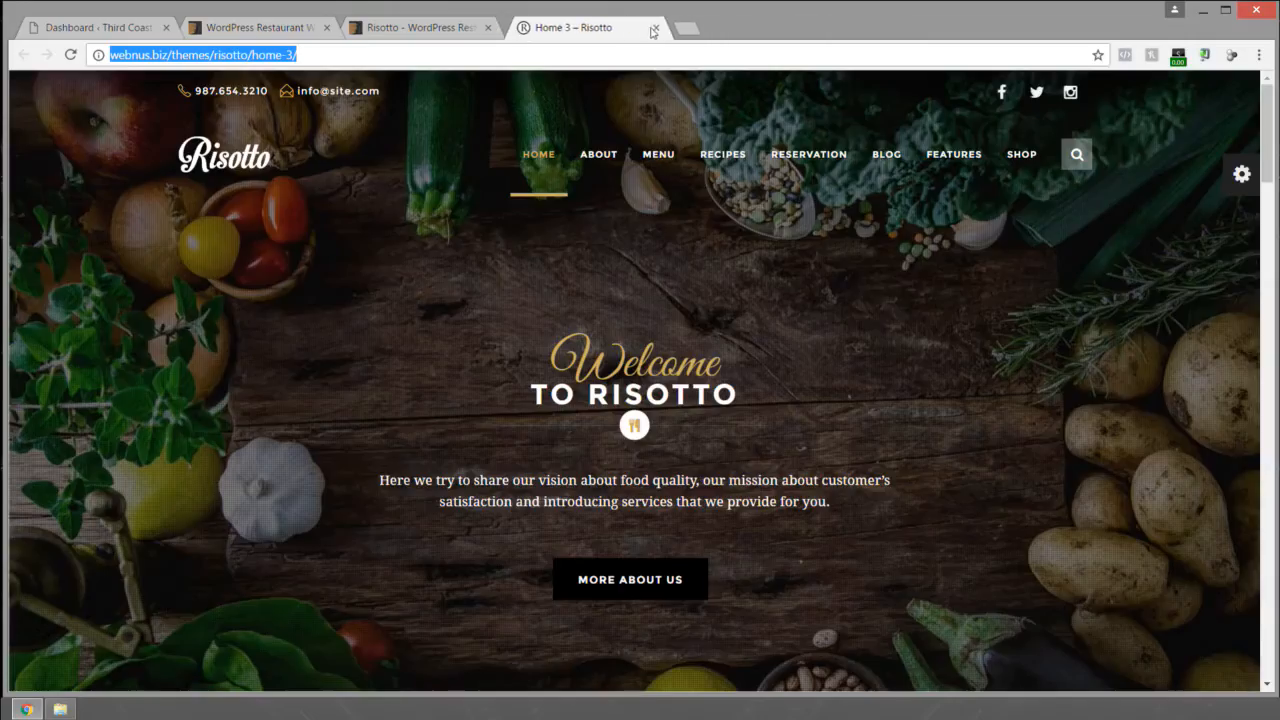
left_click(648, 27)
left_click(487, 27)
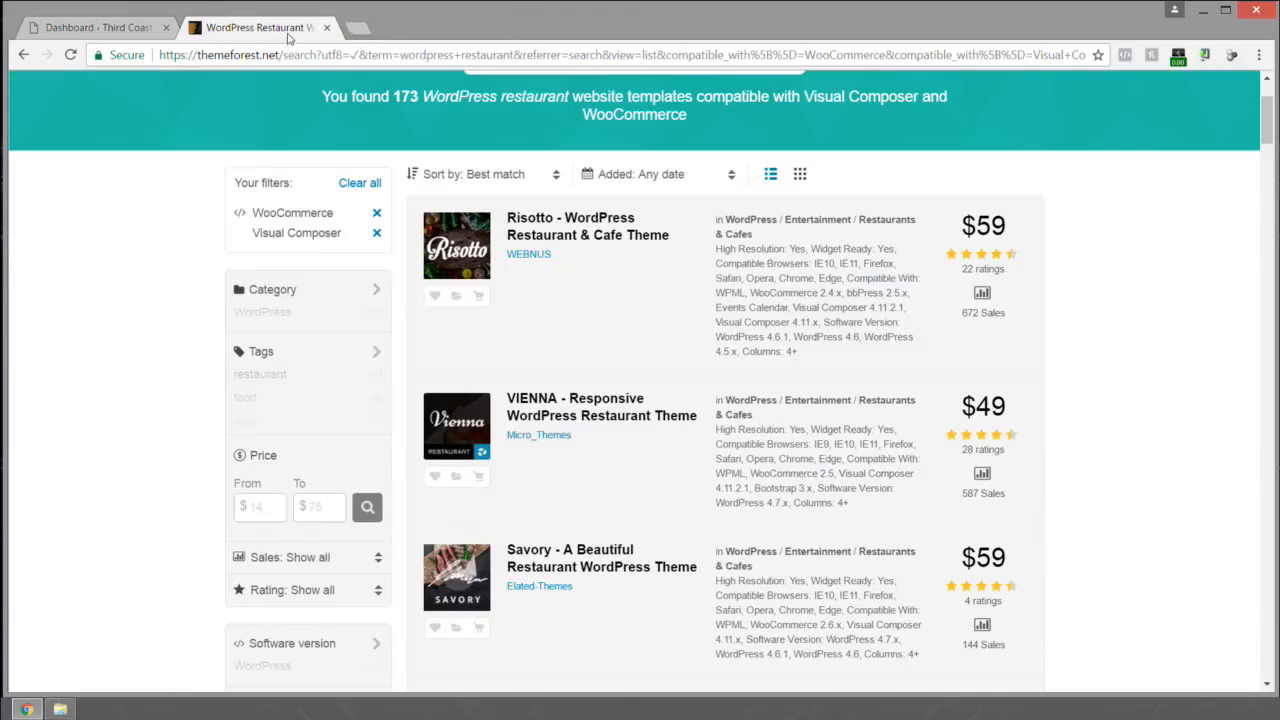
Step: Open the account's Downloads page on ThemeForest
scroll(597, 141, "up", 2)
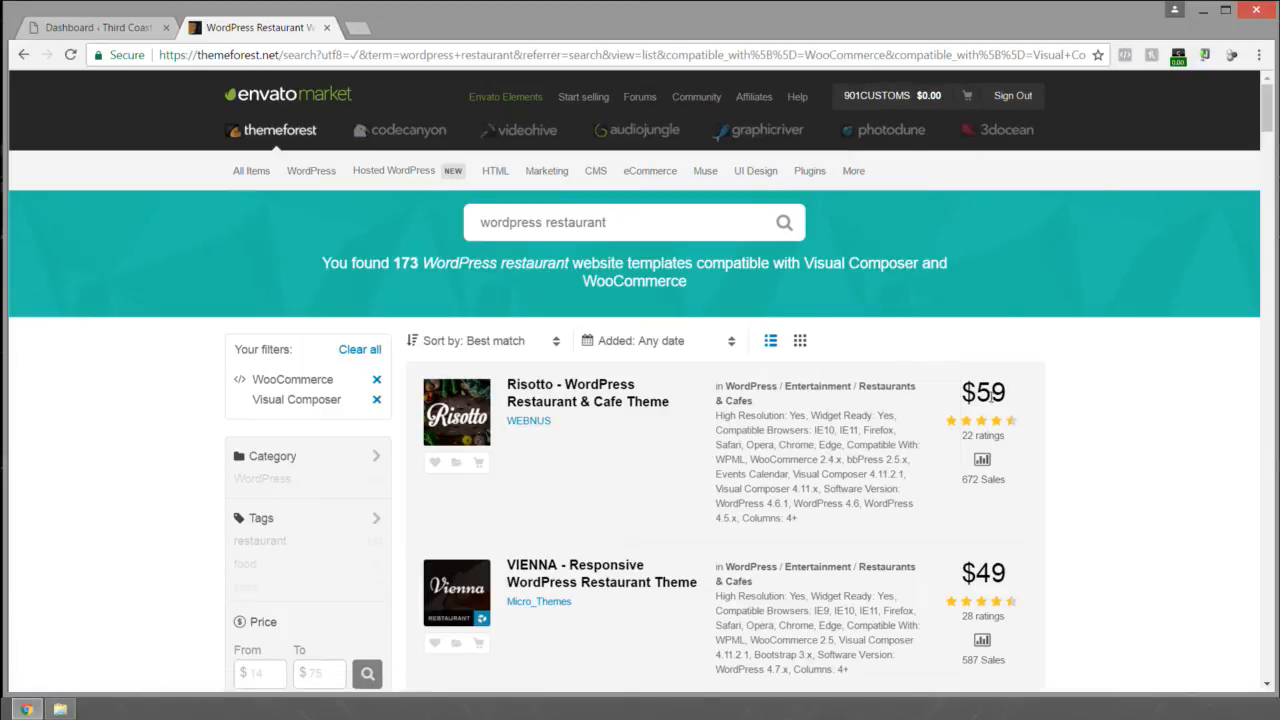
mouse_move(862, 101)
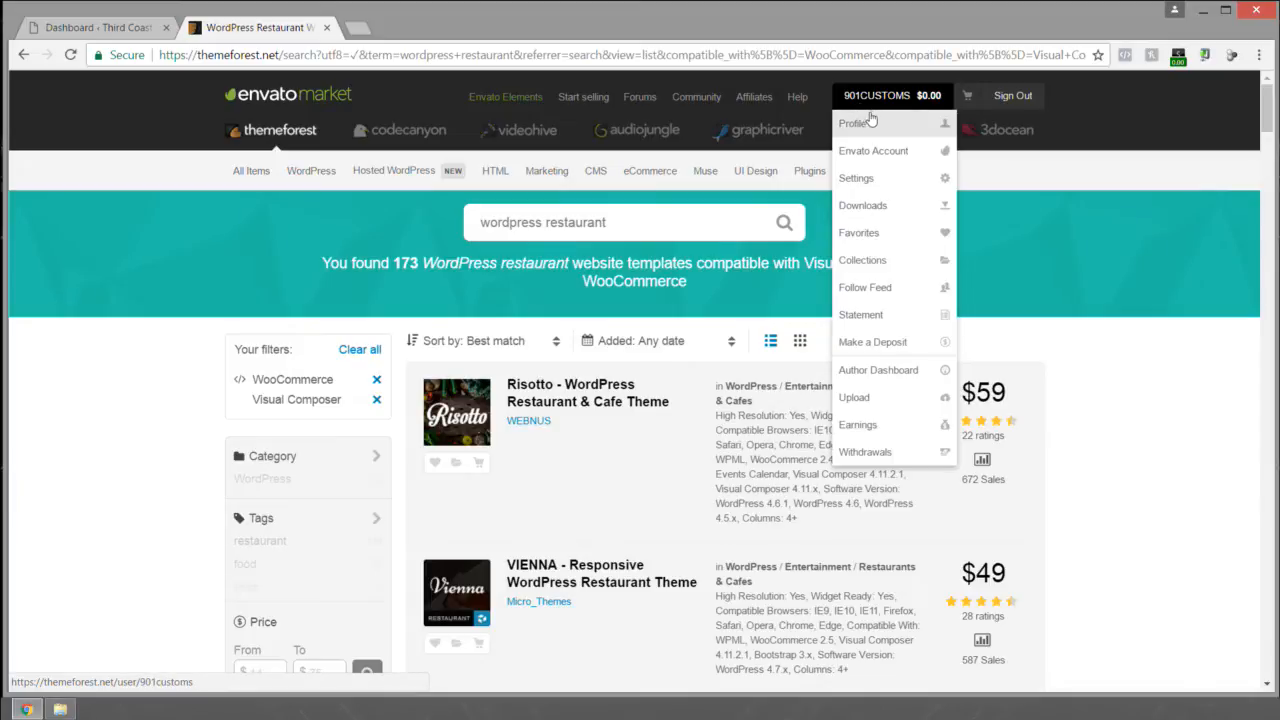
left_click(870, 205)
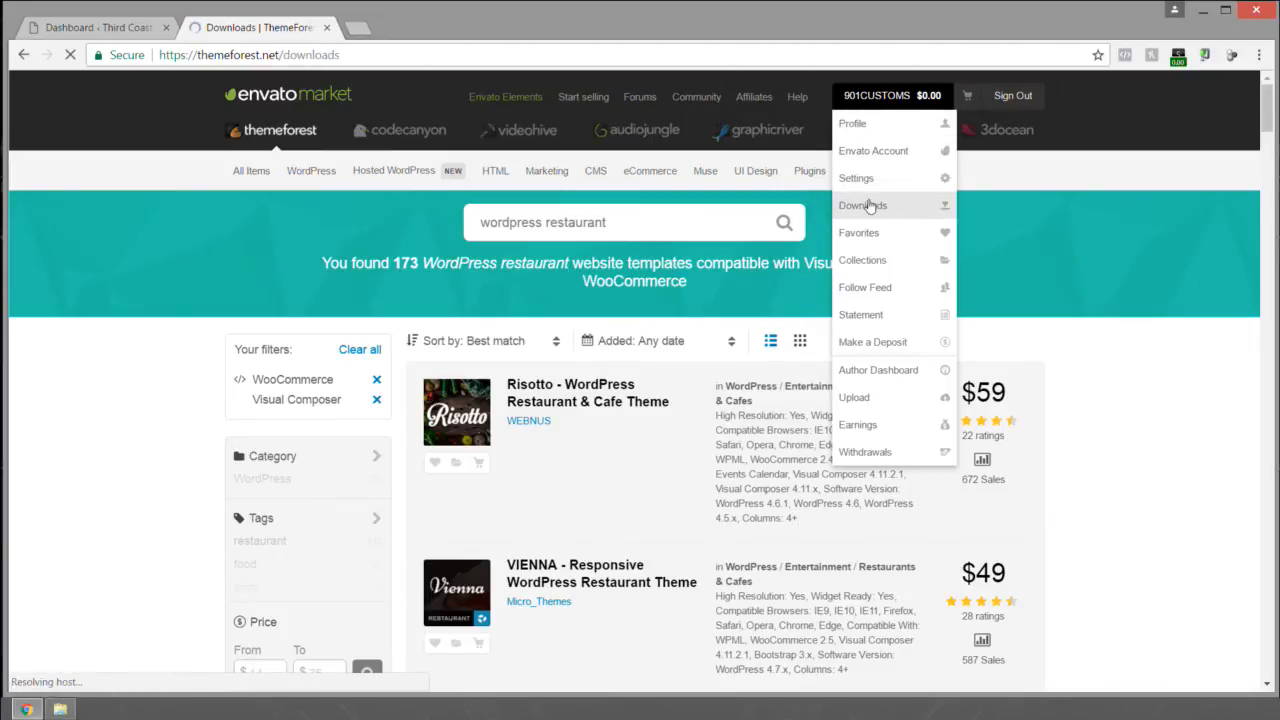
Step: Find the Ronneby - High-Performance WordPress Theme among the purchased items and download all files and documentation
scroll(880, 357, "down", 15)
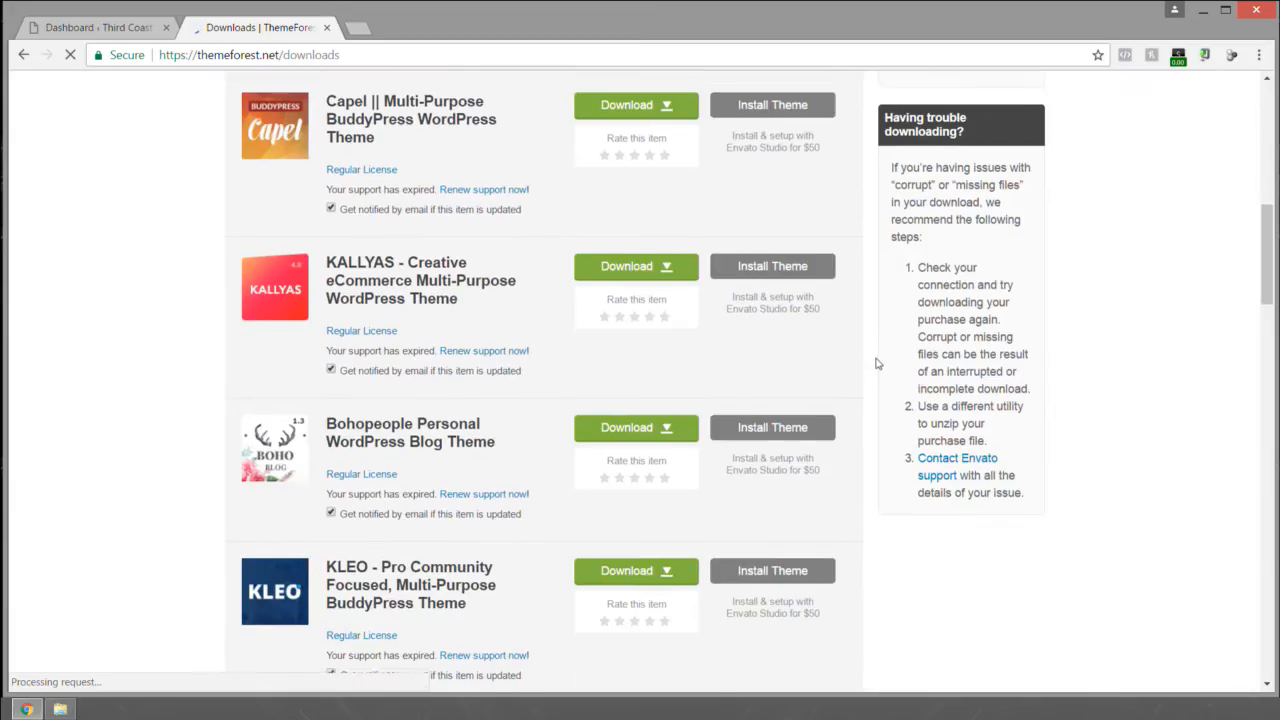
scroll(878, 366, "down", 6)
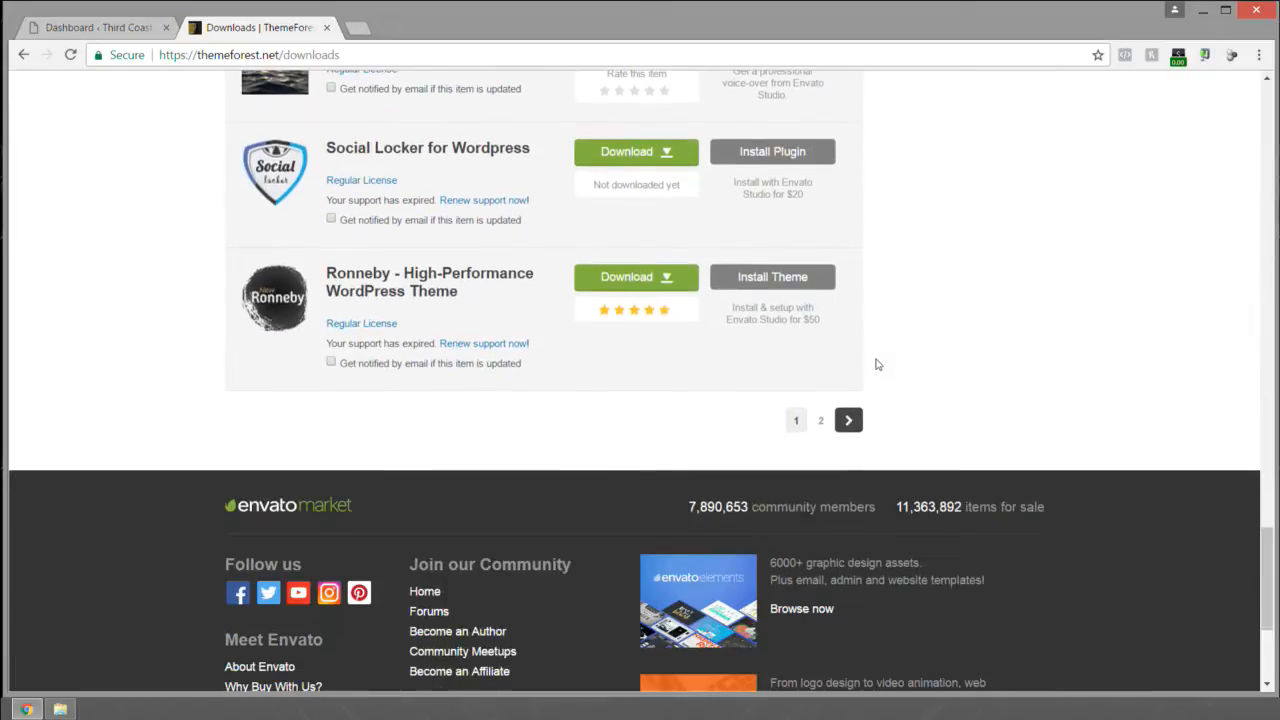
scroll(808, 368, "up", 1)
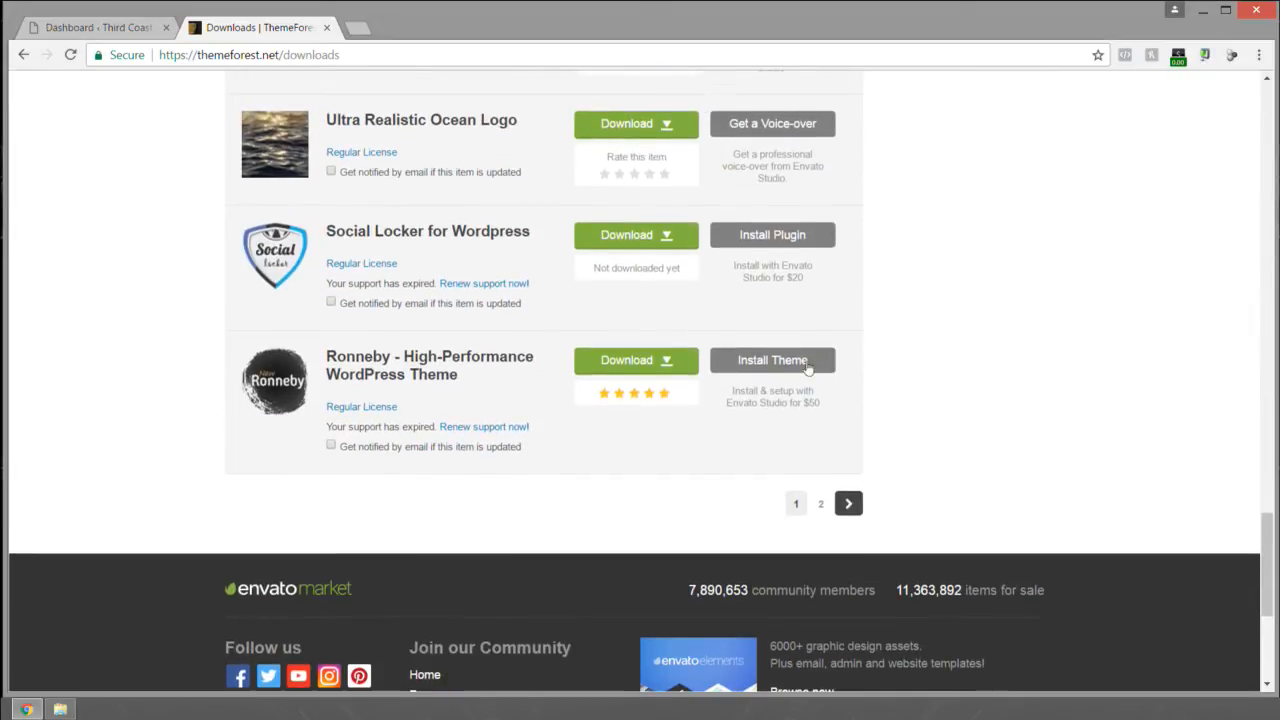
left_click(667, 363)
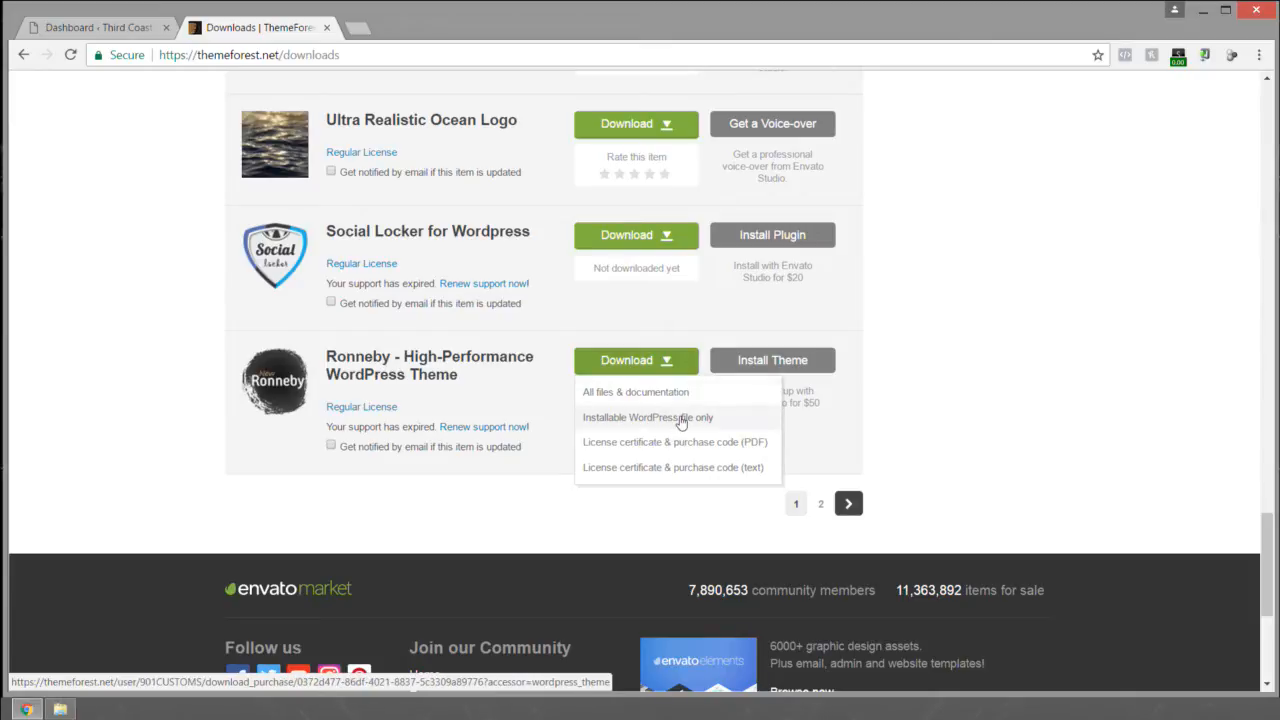
left_click(673, 399)
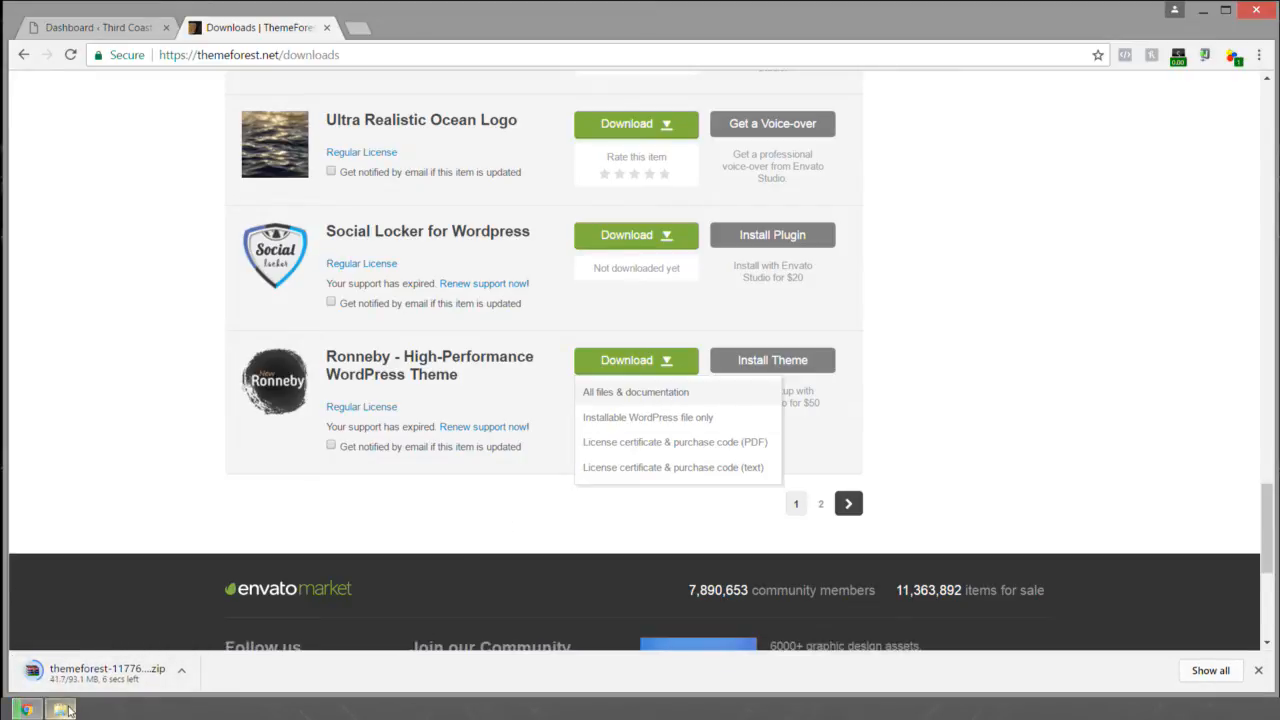
Step: In File Explorer, open Third Coast Detailing > WordPress > Downloaded Themes and place the window beside the browser
left_click(60, 709)
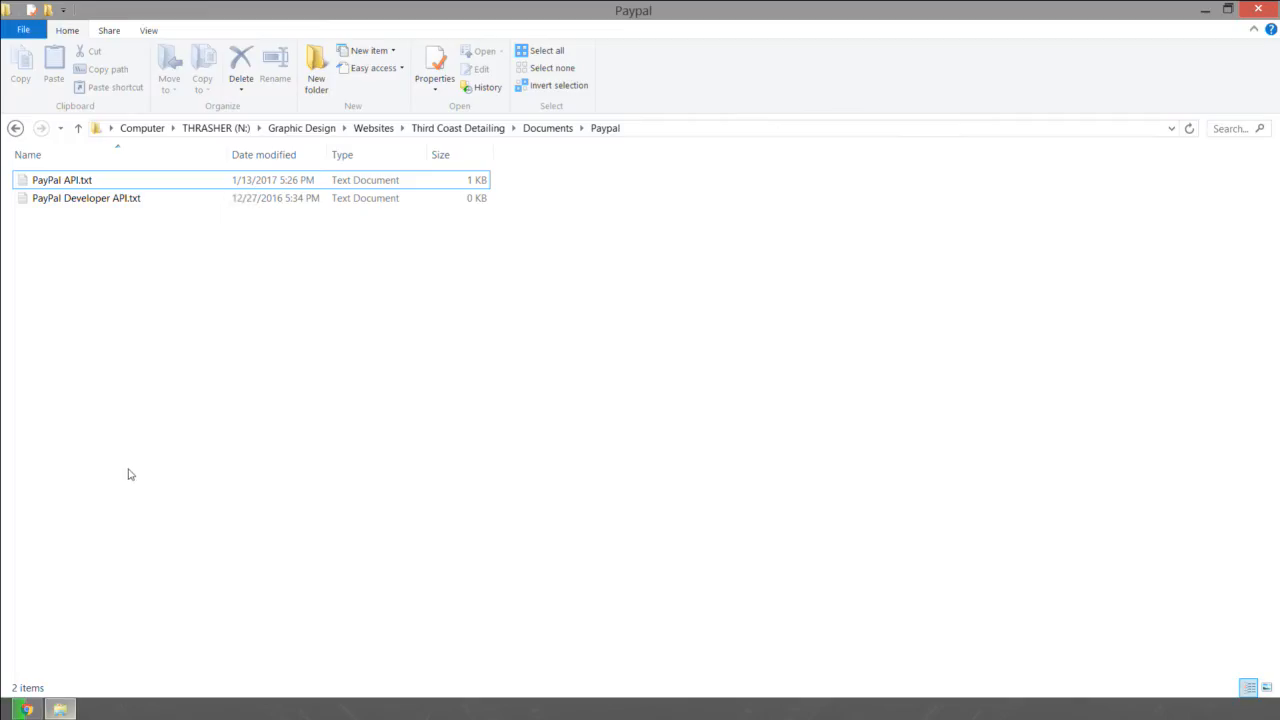
left_click(305, 128)
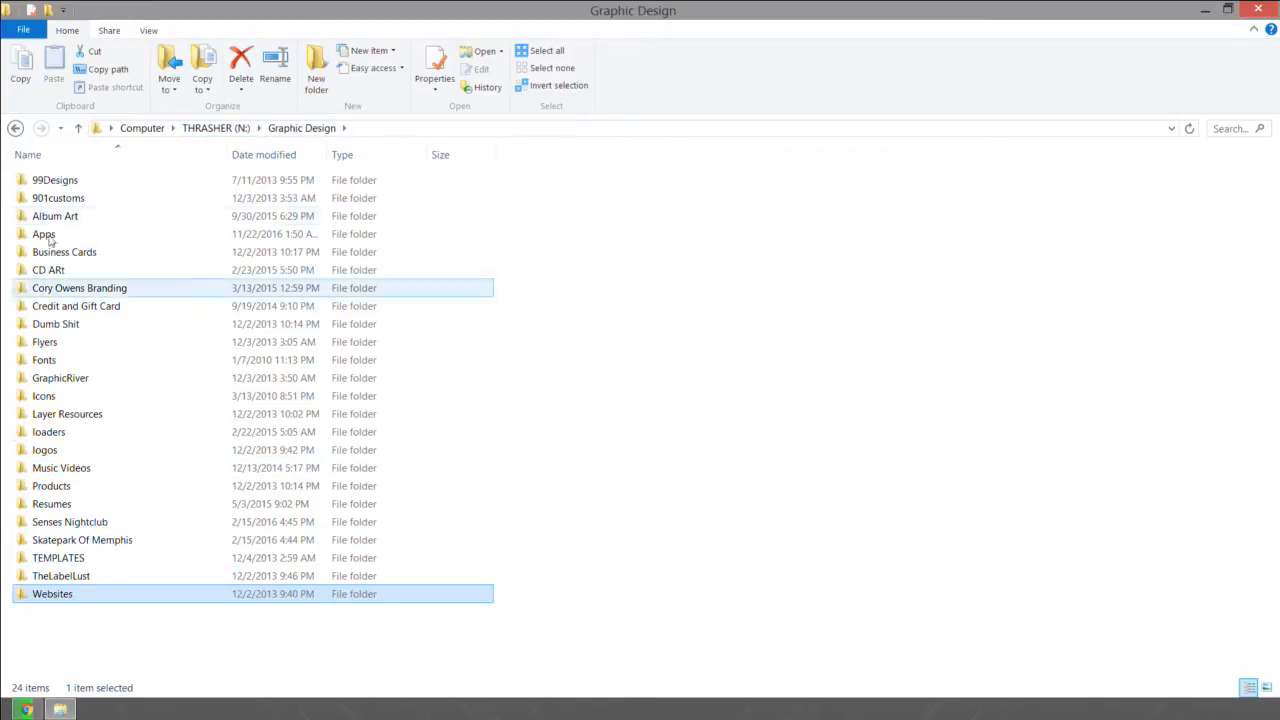
left_click(15, 129)
left_click(458, 128)
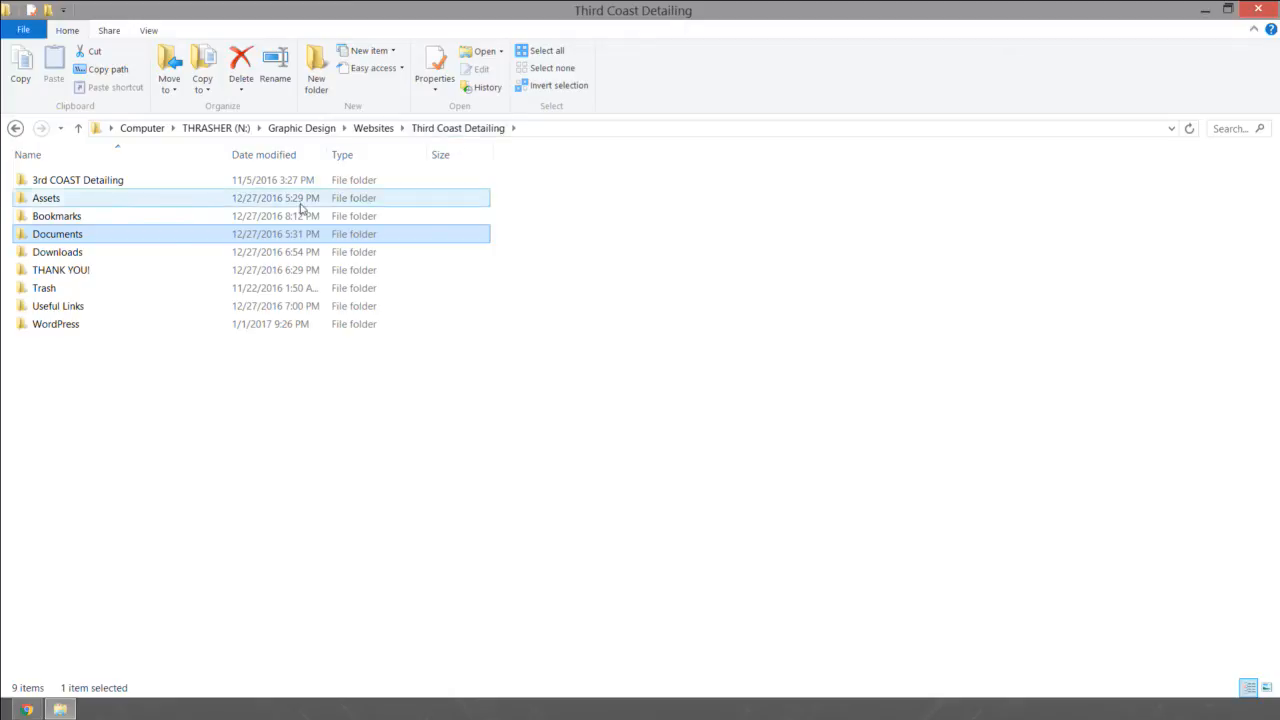
double_click(52, 326)
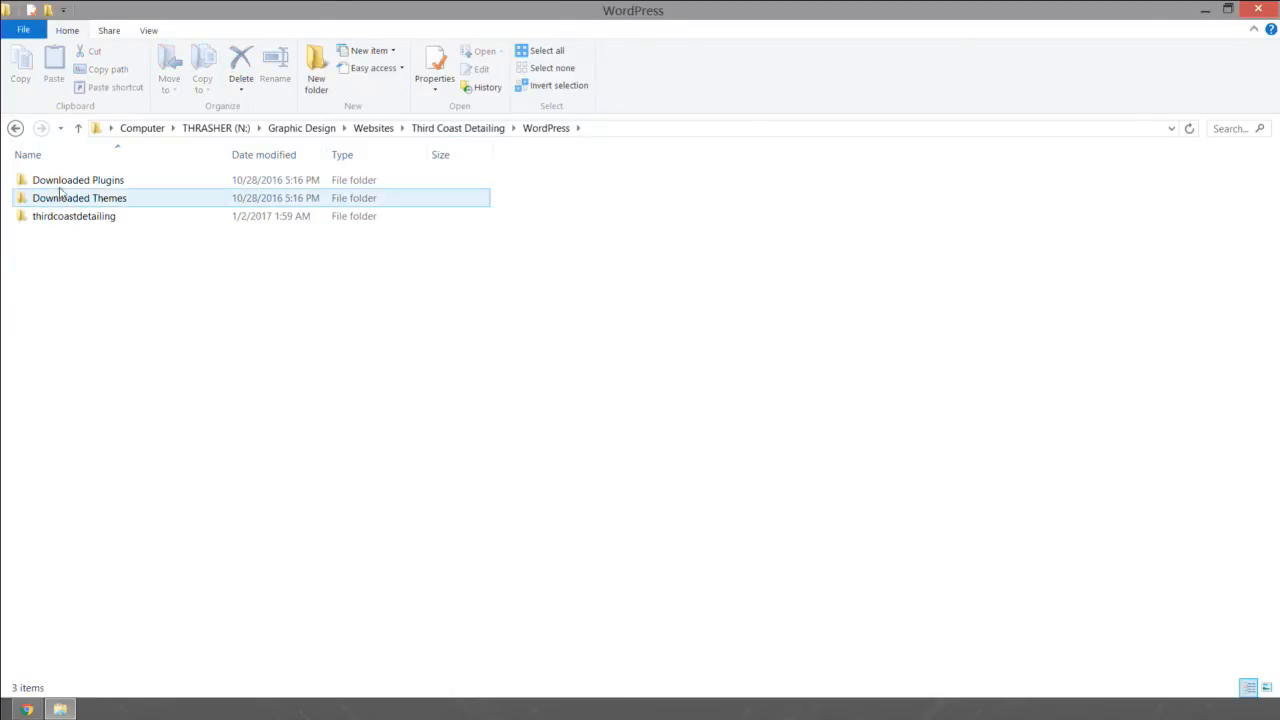
double_click(62, 199)
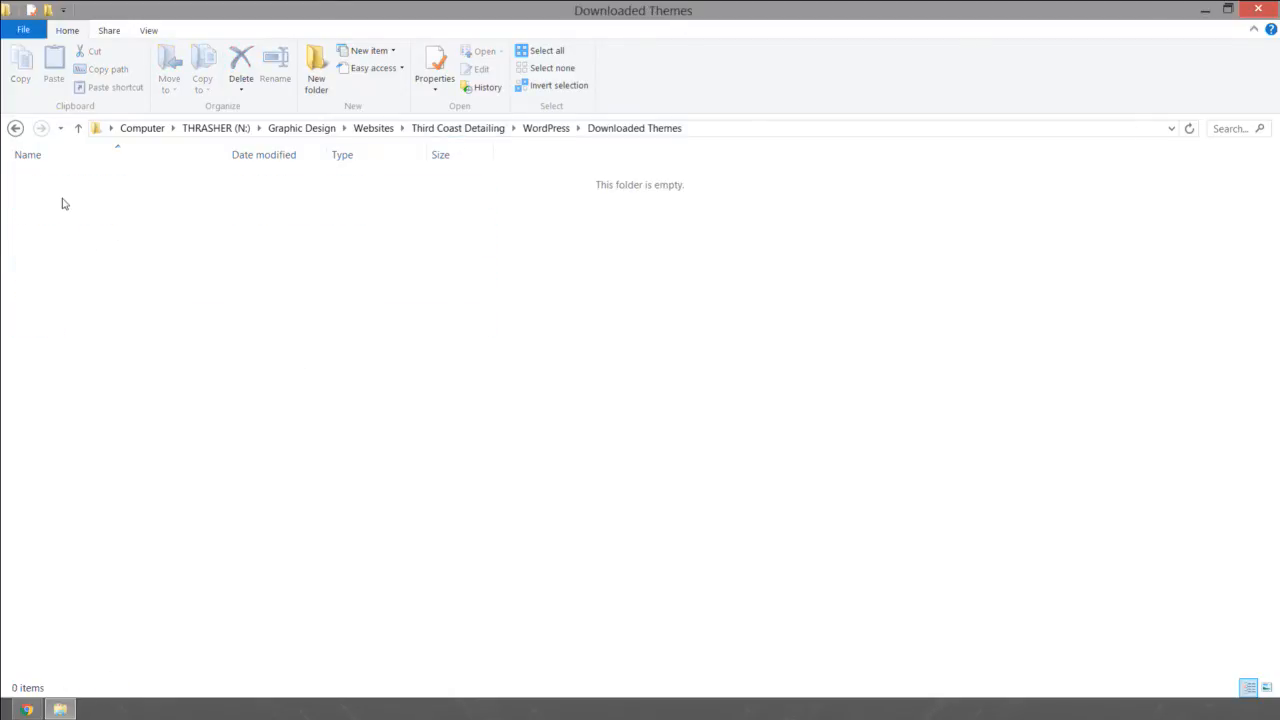
left_click_drag(498, 20, 1065, 52)
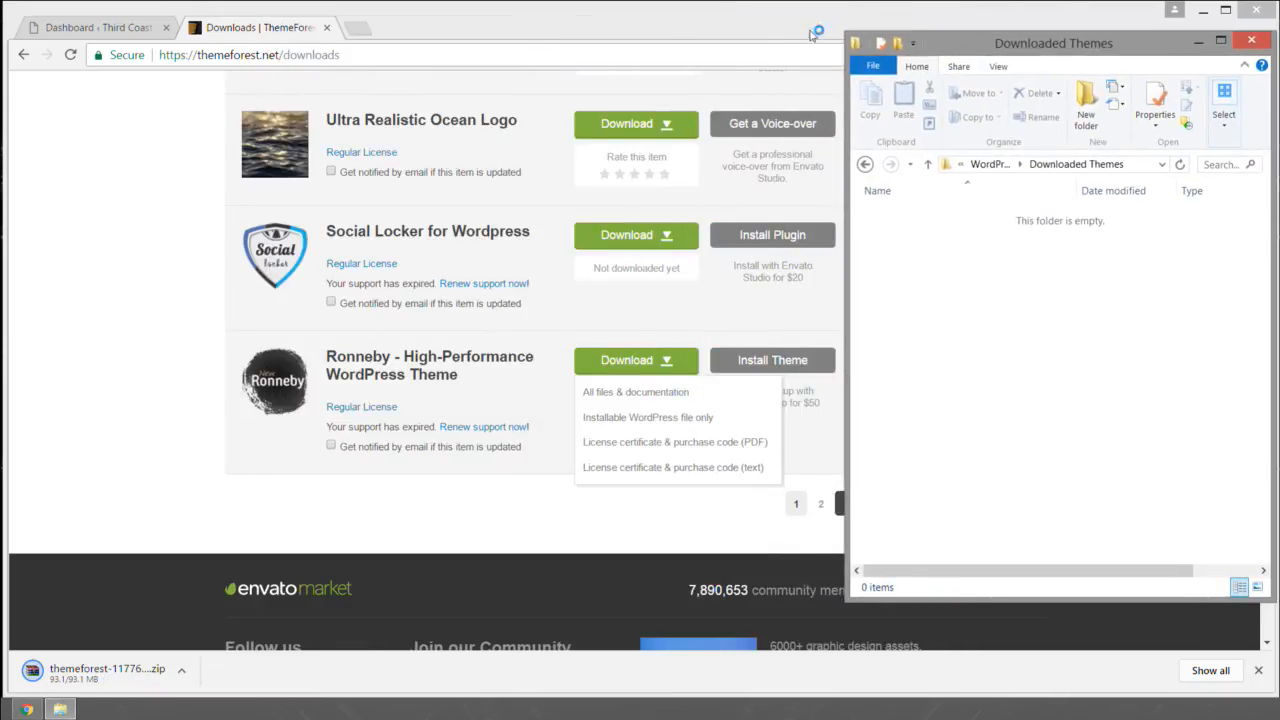
Step: Show the downloaded Ronneby zip in its folder, copy it into Downloaded Themes and close the Downloads window
left_click(181, 679)
left_click(200, 616)
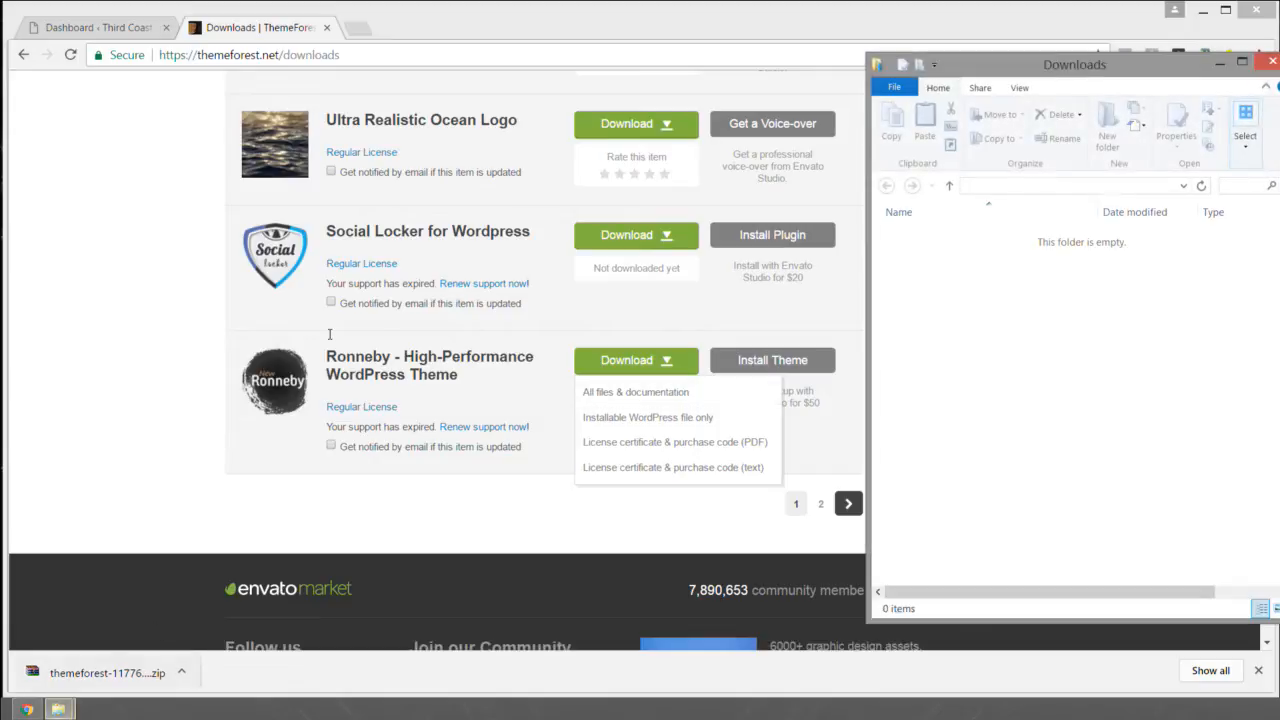
left_click_drag(1186, 73, 611, 82)
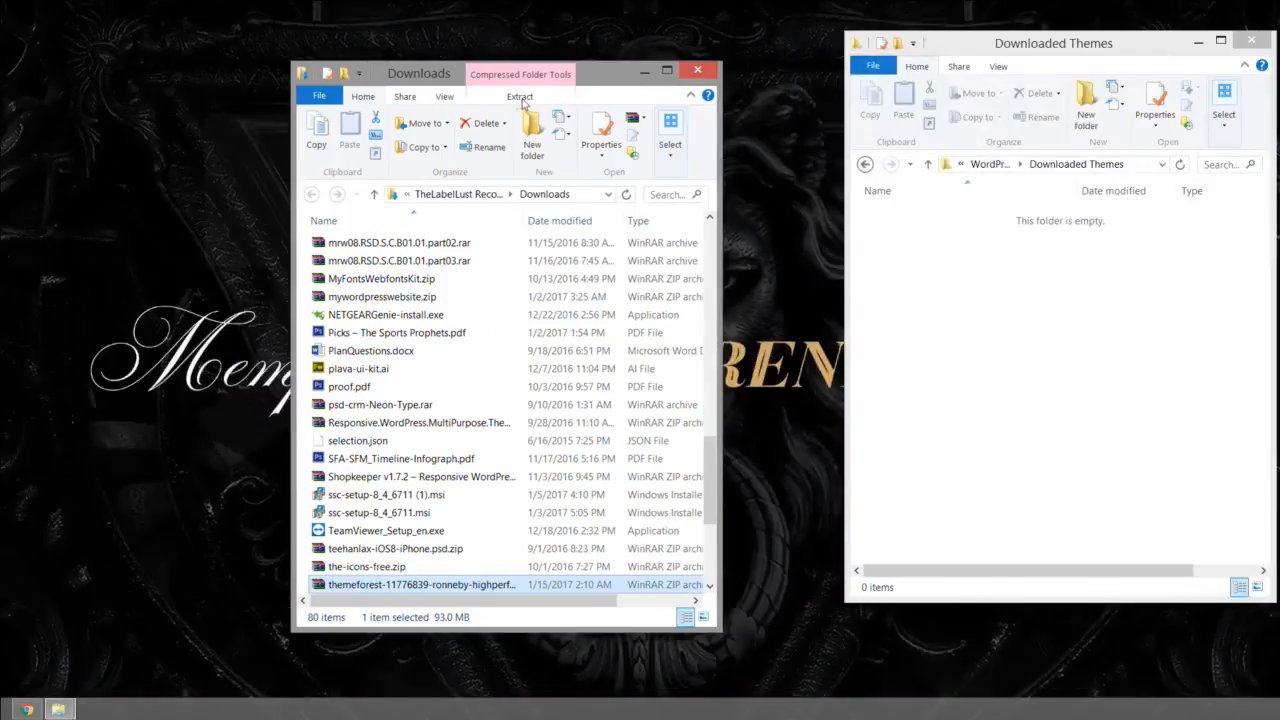
left_click_drag(522, 74, 505, 57)
left_click_drag(363, 567, 1090, 332)
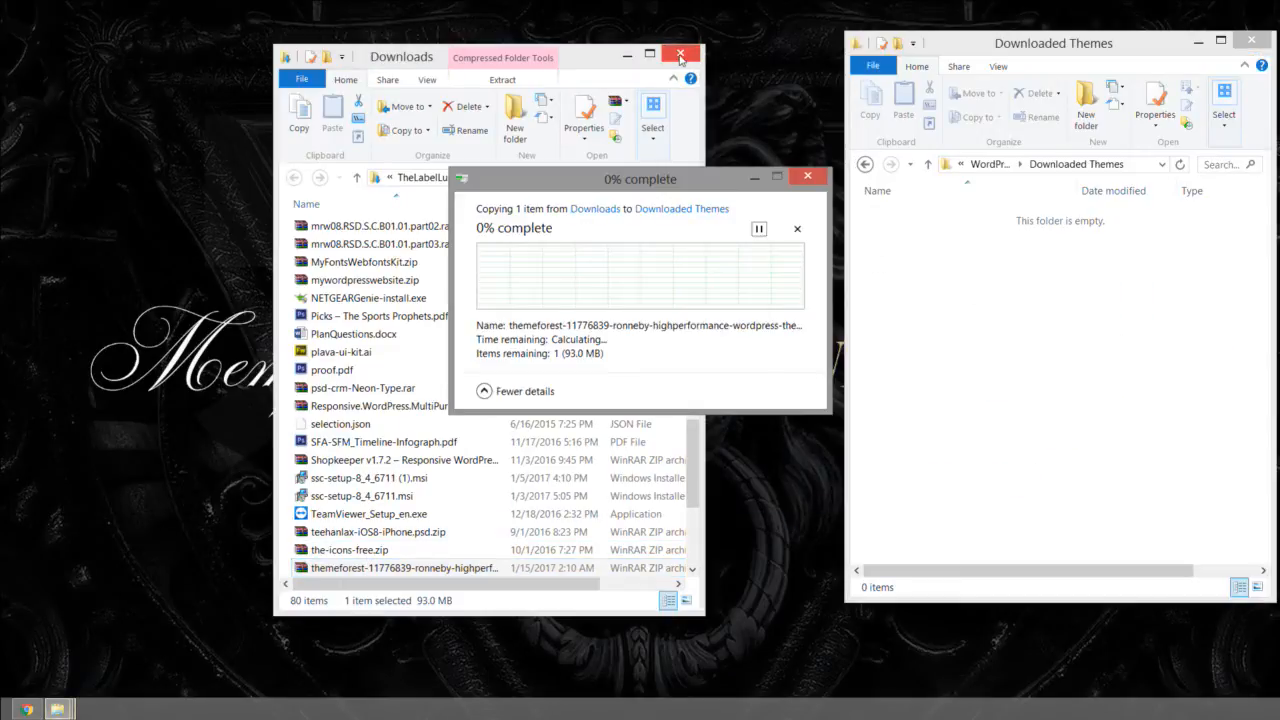
left_click(679, 55)
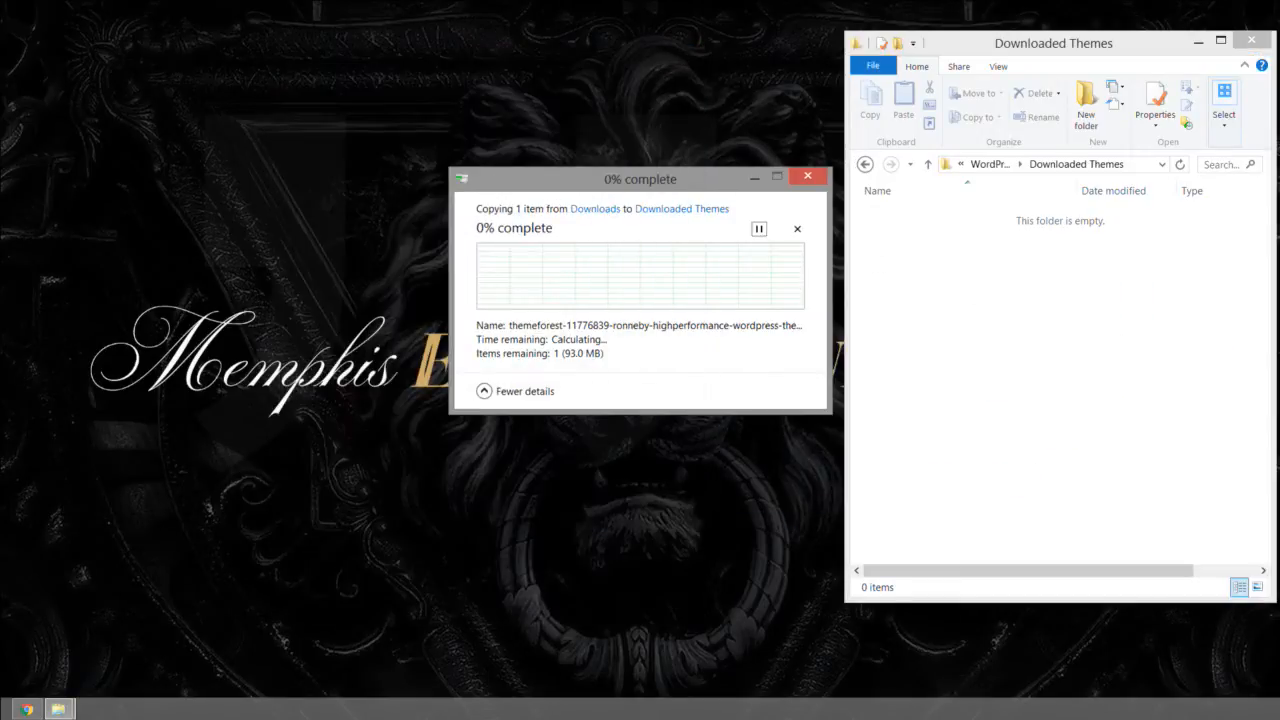
Step: Select the Ronneby zip in Downloaded Themes and bring up its file and extraction options
mouse_move(58, 708)
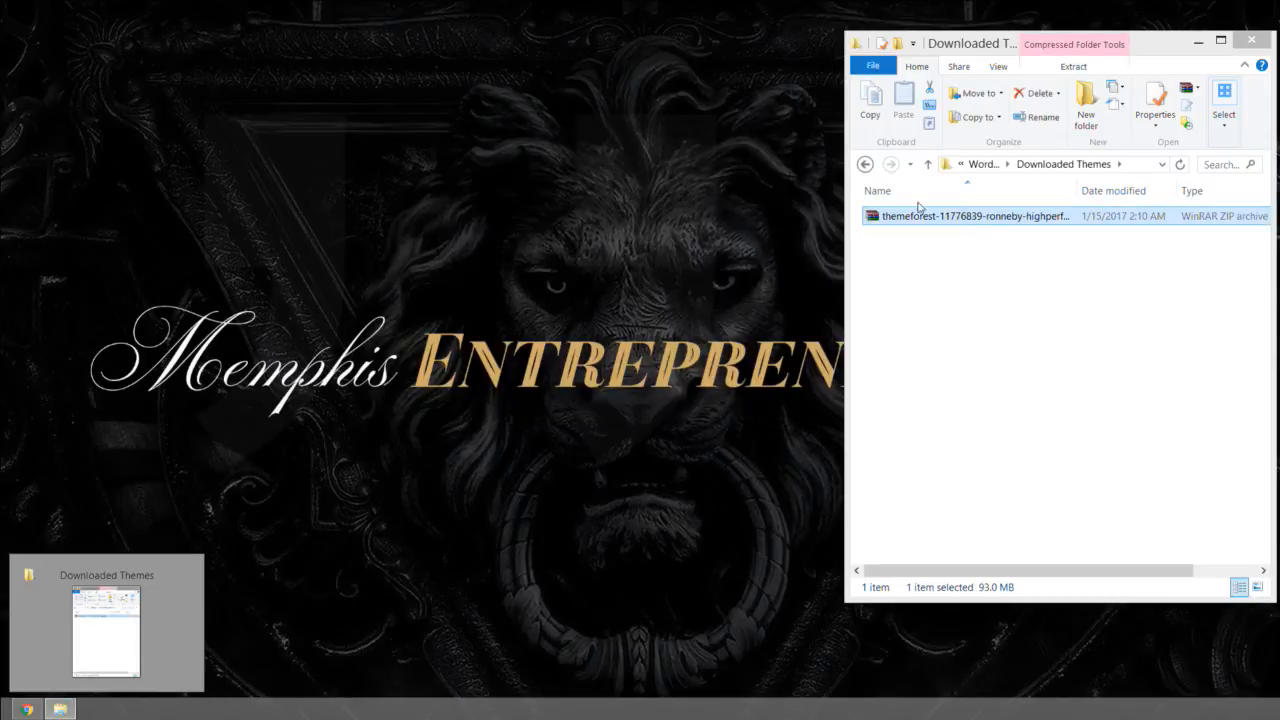
left_click(929, 267)
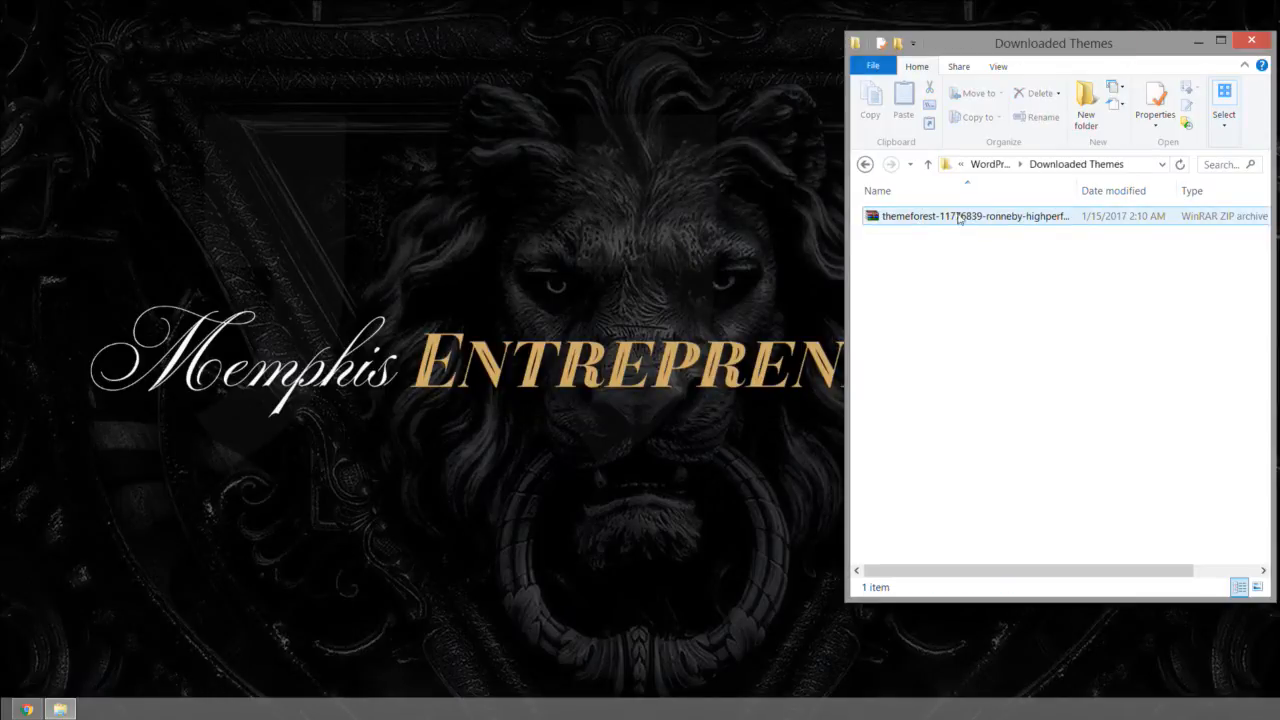
left_click(936, 218)
right_click(936, 218)
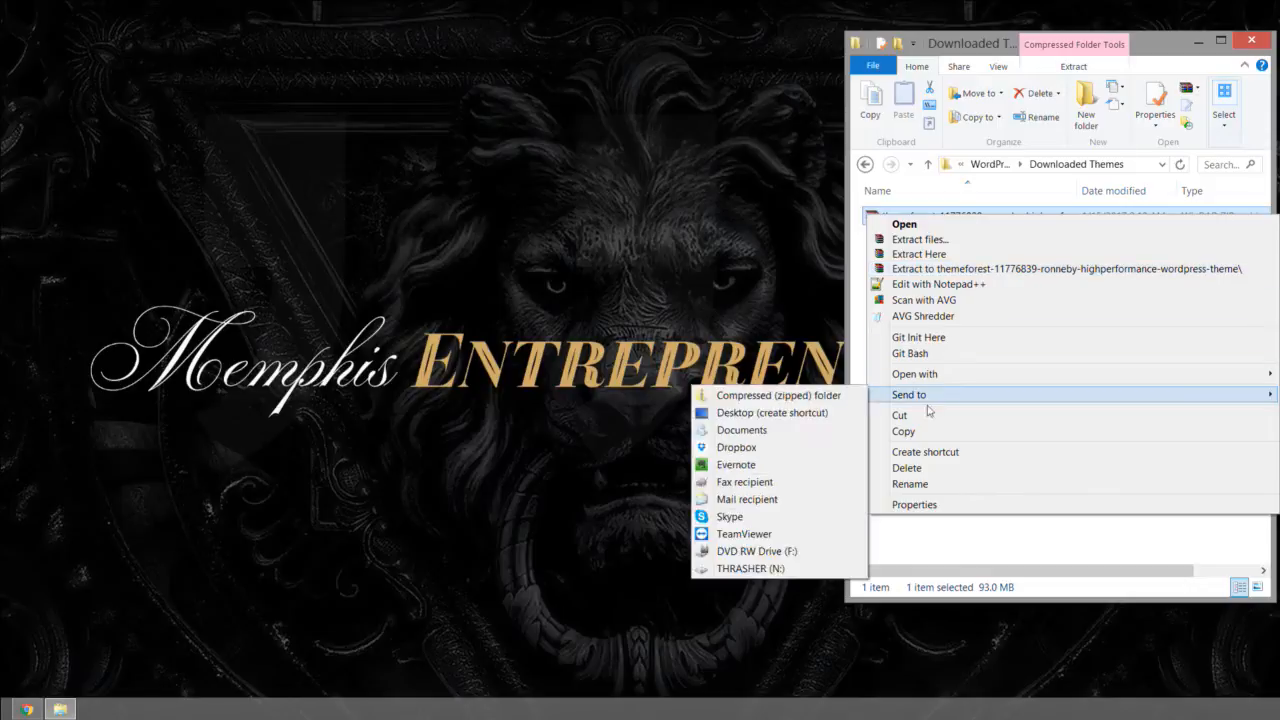
Step: Extract the themeforest Ronneby theme archive into the Downloaded Themes folder, replacing all files that already exist
left_click(937, 256)
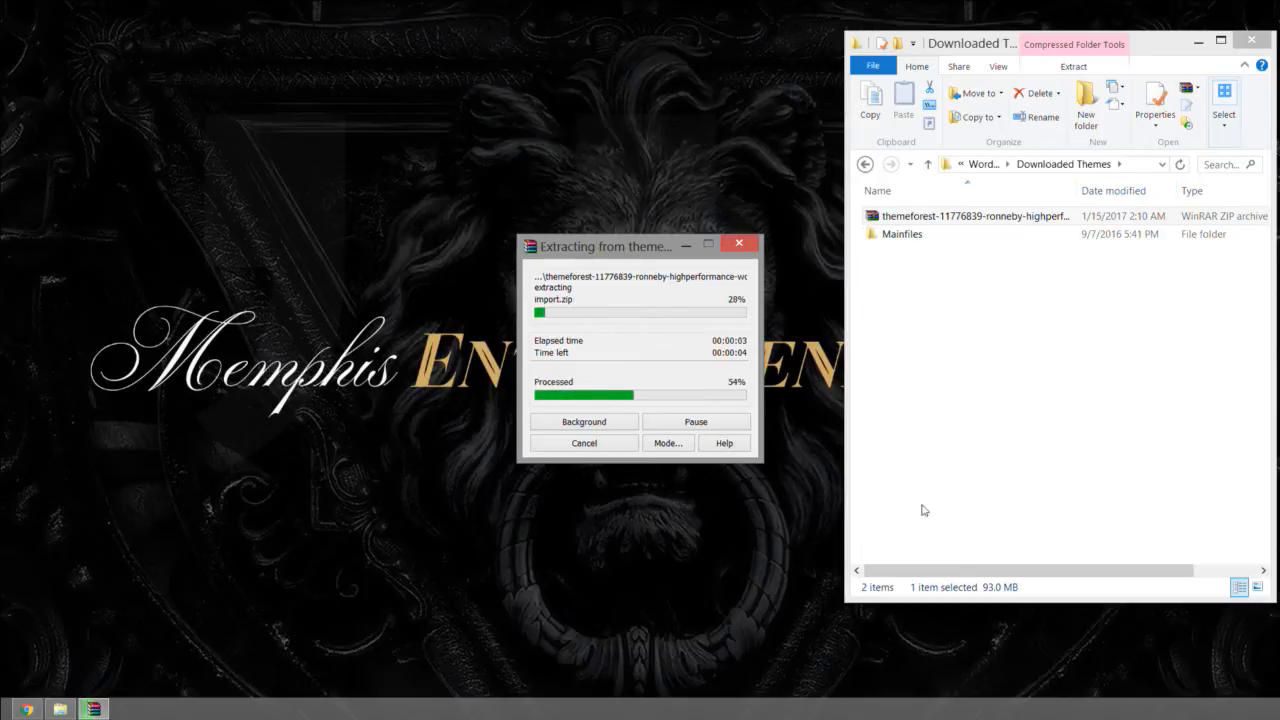
double_click(1154, 43)
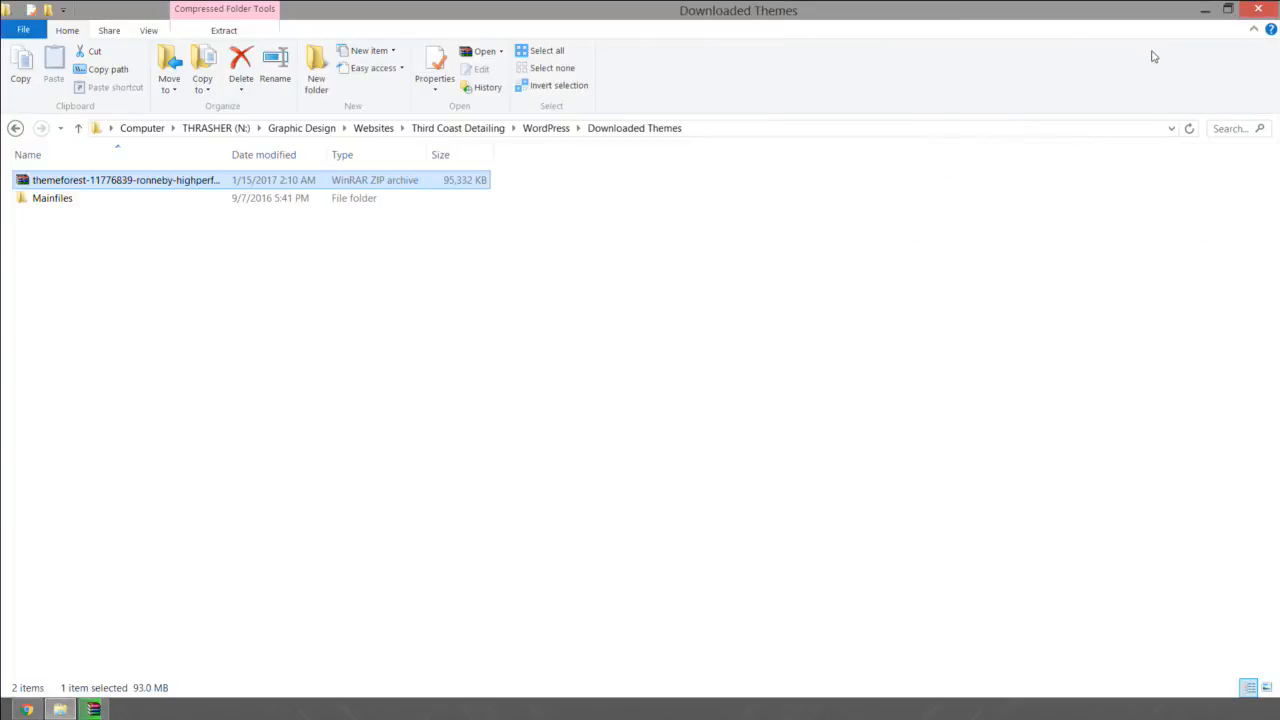
left_click(93, 709)
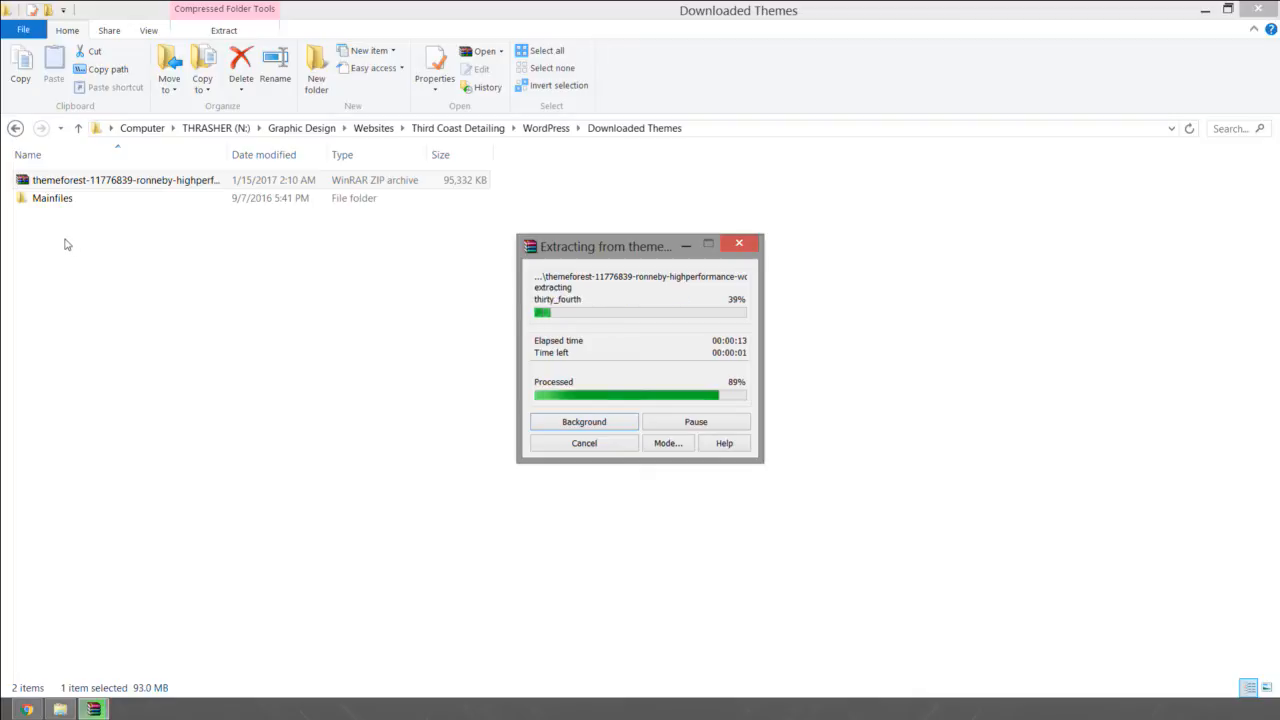
left_click(70, 181)
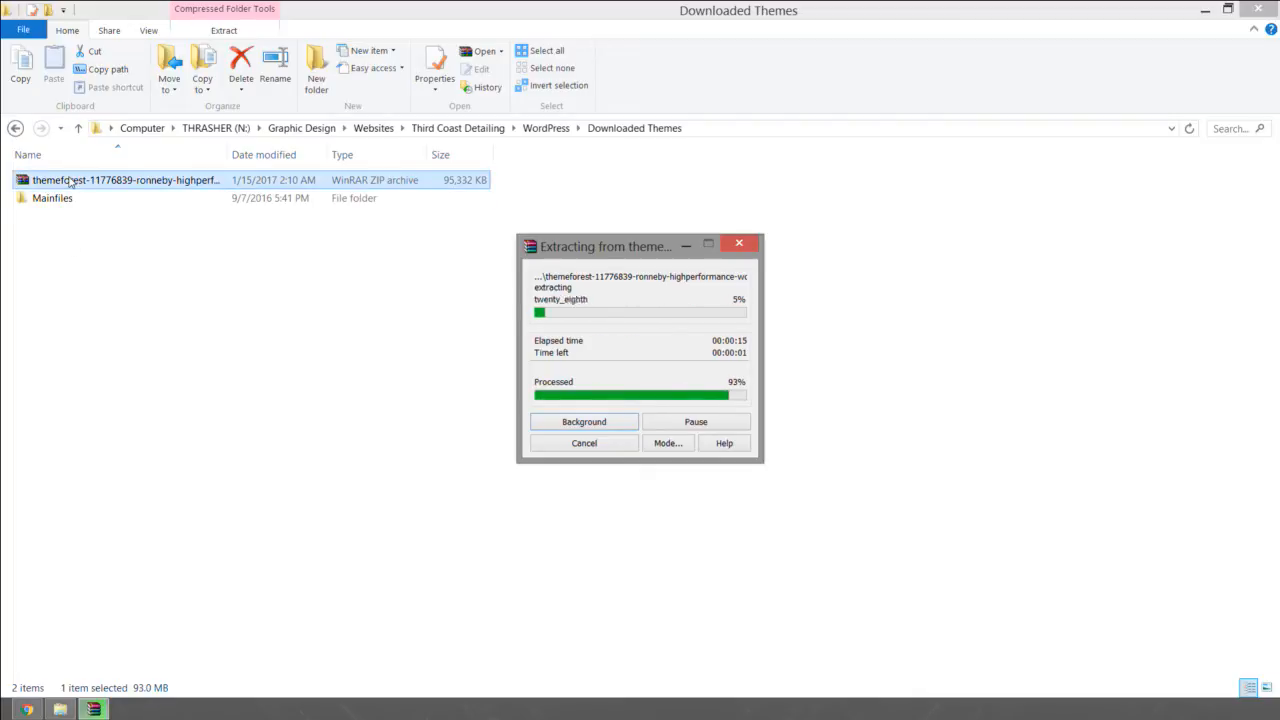
left_click(63, 253)
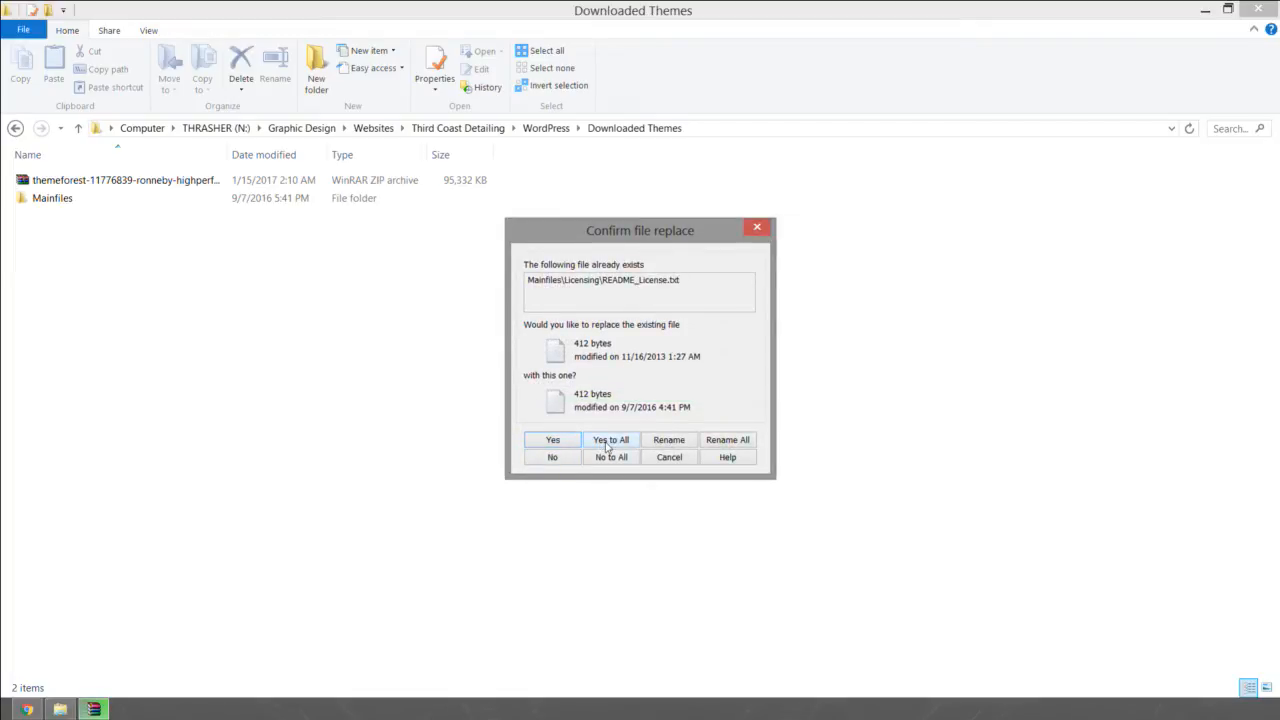
left_click(609, 441)
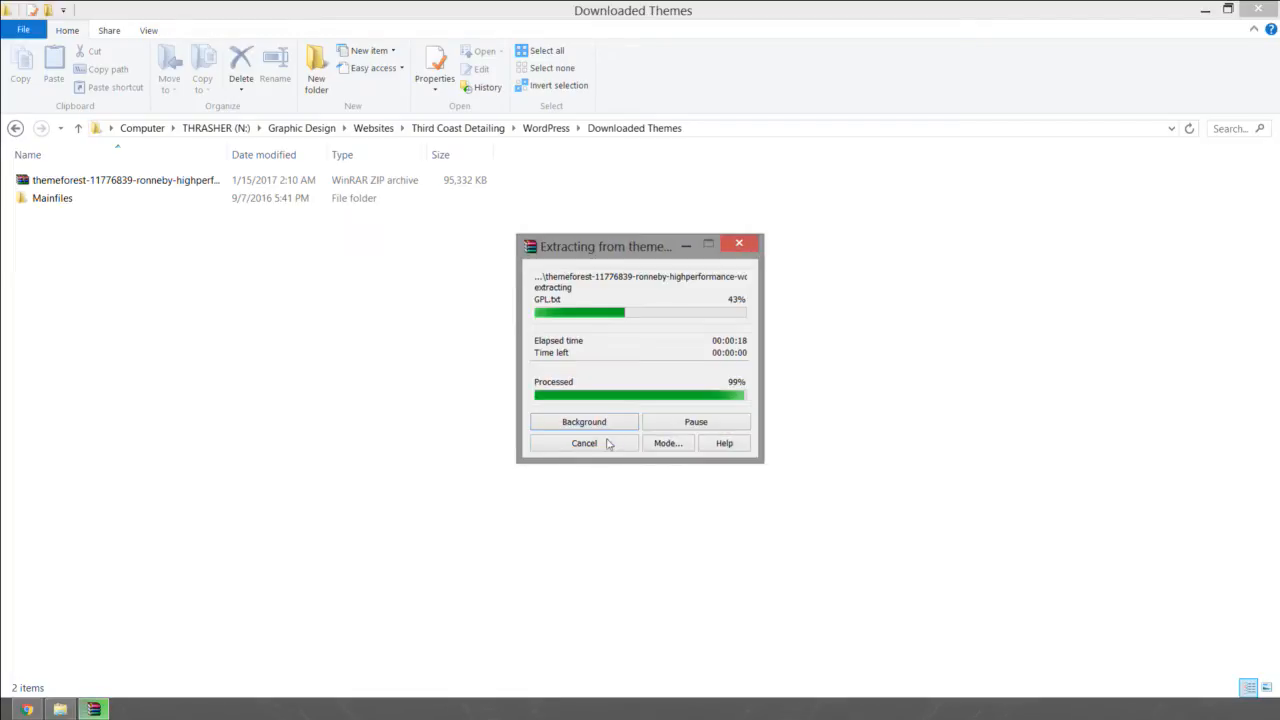
Step: Delete the original themeforest ZIP archive and open the extracted Mainfiles folder
left_click(57, 182)
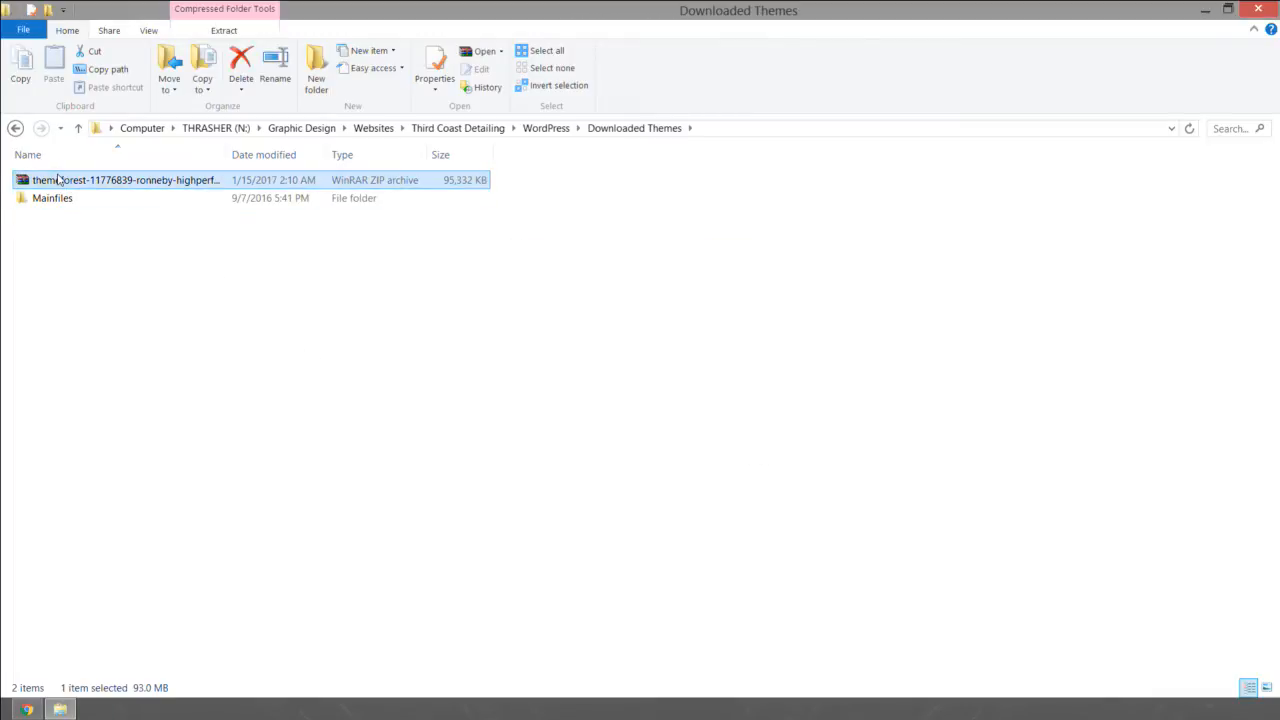
key("Delete")
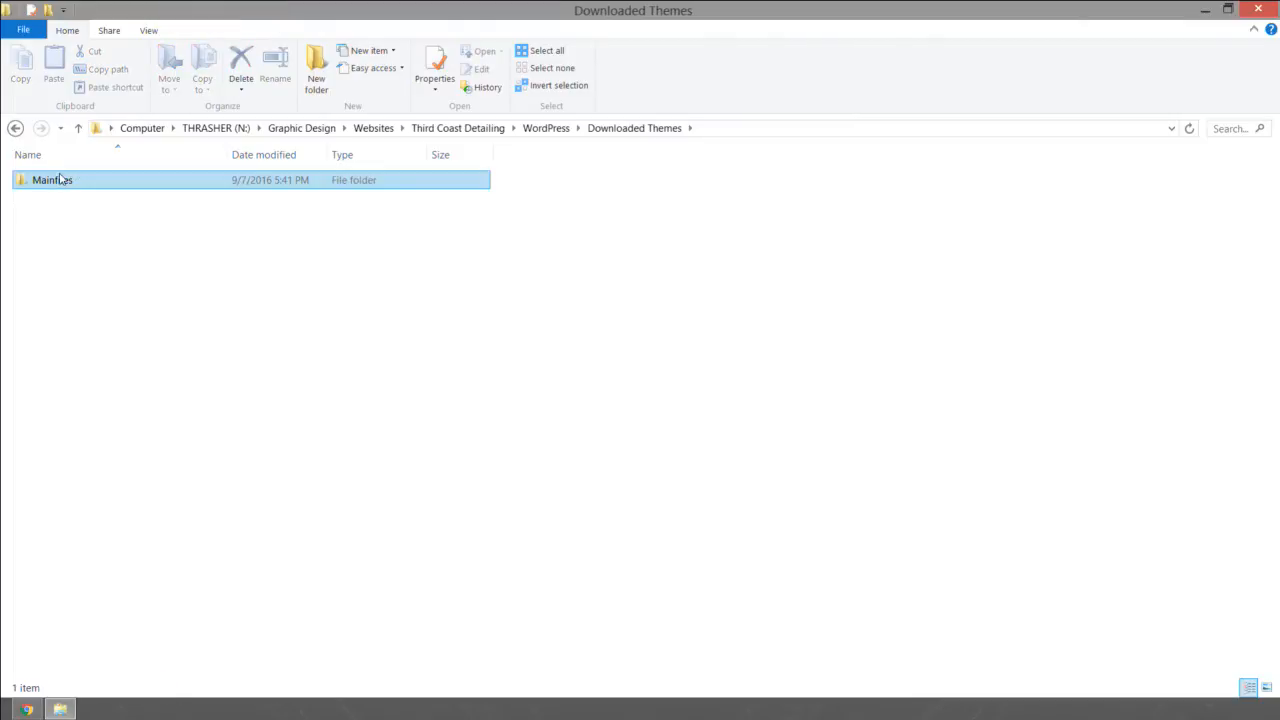
double_click(52, 180)
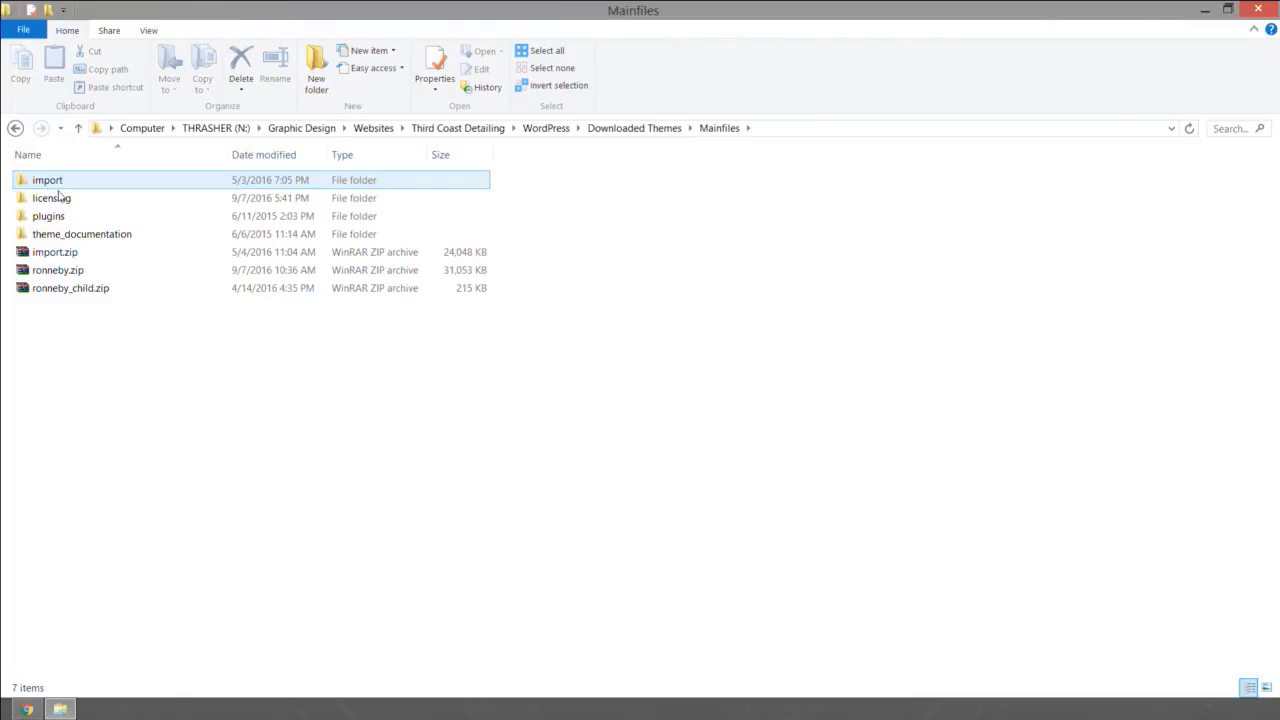
Step: Examine the contents of the Mainfiles folder, especially the ronneby.zip, ronneby_child.zip and import.zip archives
left_click_drag(72, 338, 18, 164)
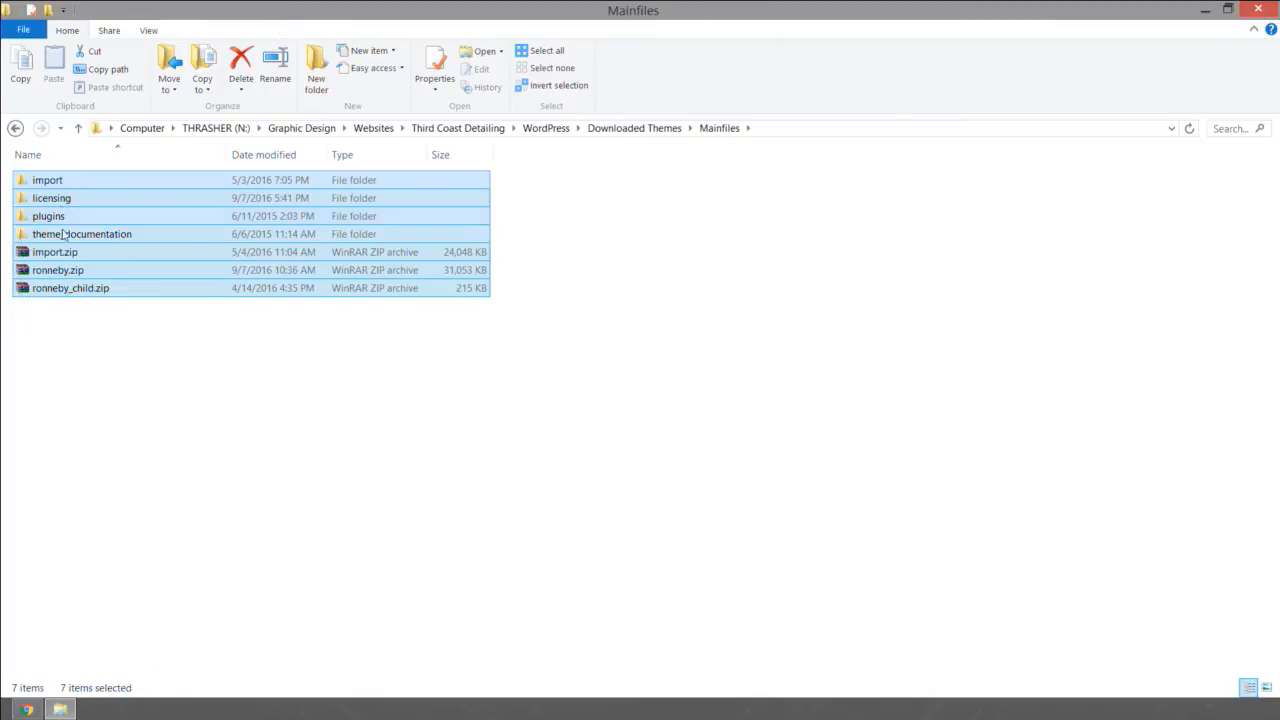
left_click(97, 366)
left_click_drag(103, 383, 60, 215)
left_click(86, 307)
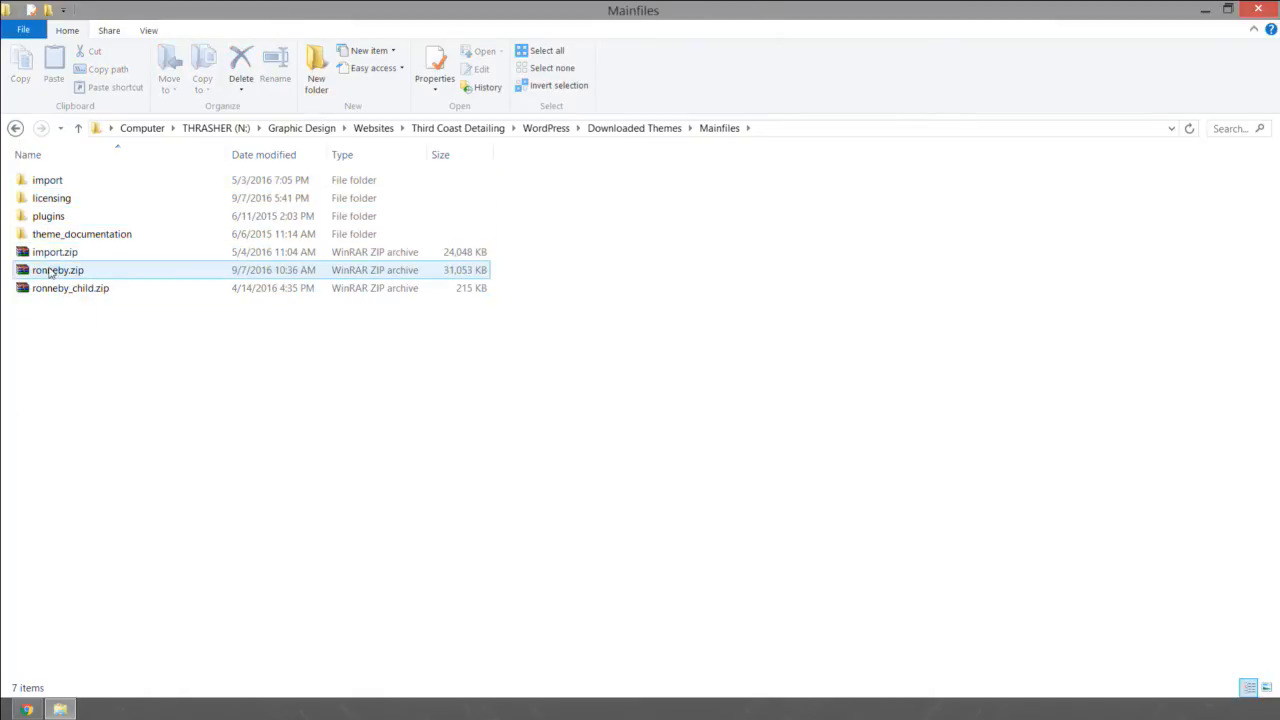
left_click(50, 278)
left_click(55, 289, "ctrl")
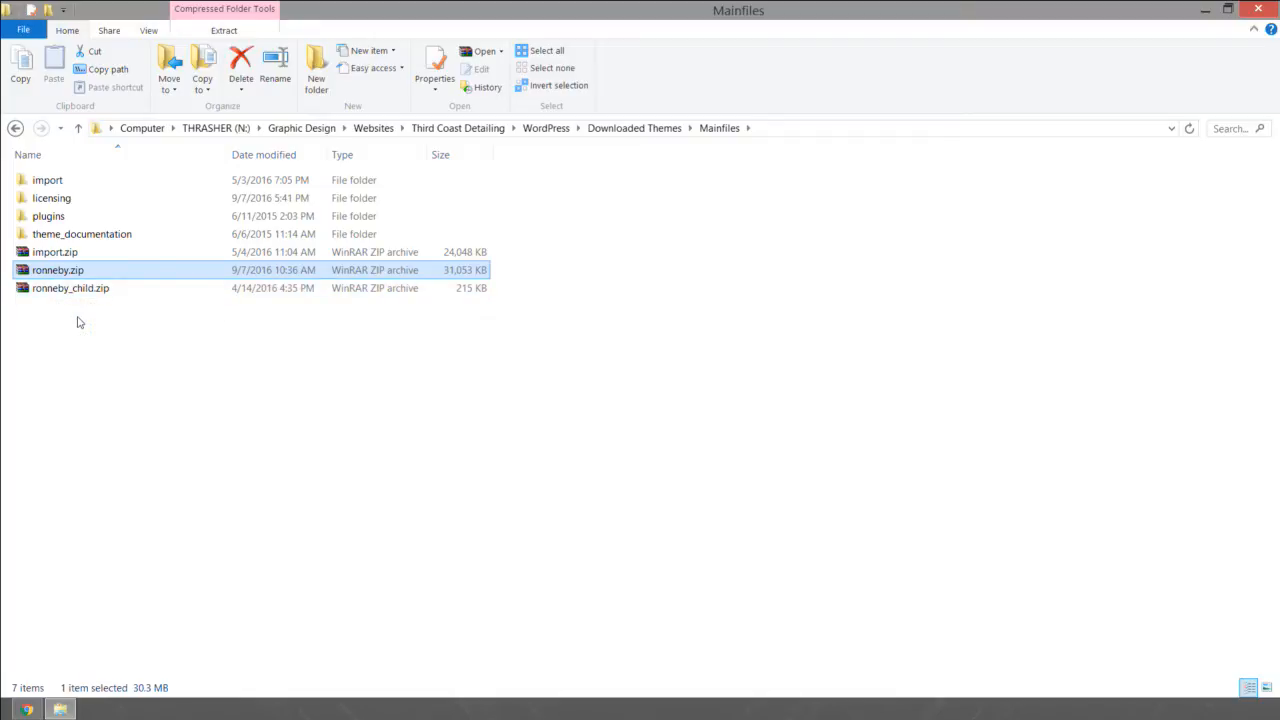
left_click(81, 298, "ctrl")
left_click(81, 298, "ctrl")
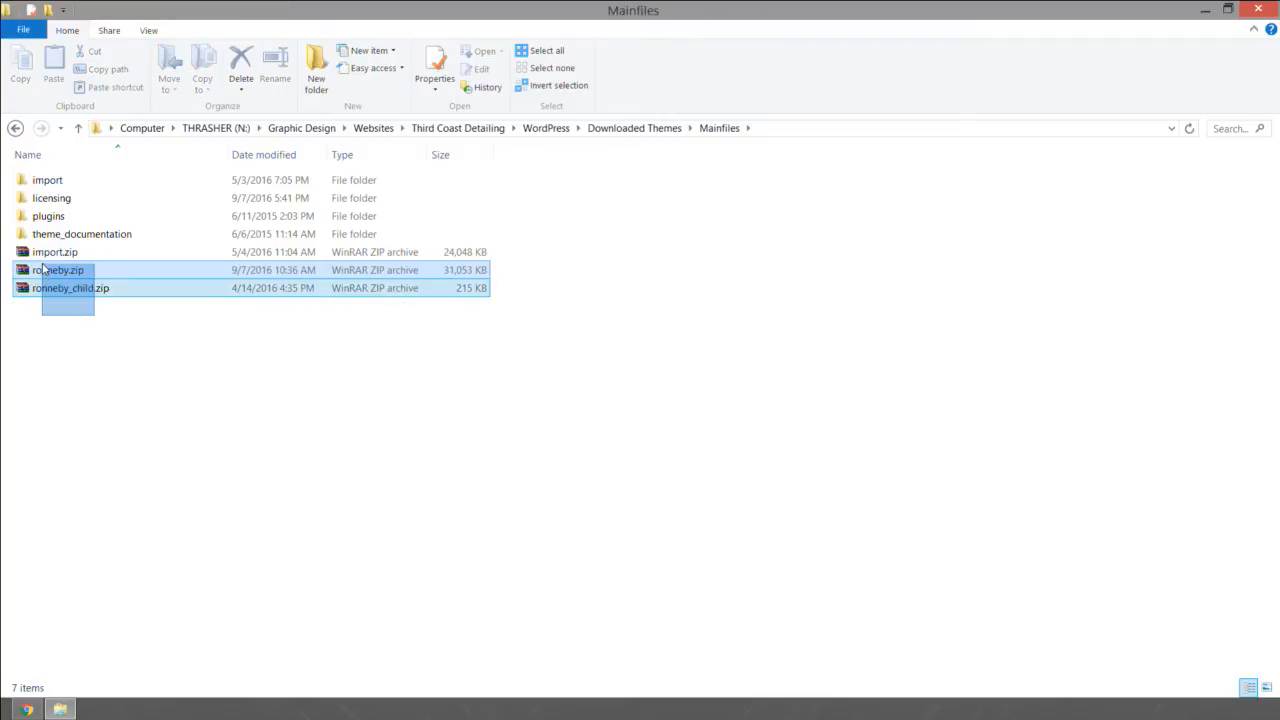
left_click(86, 360)
left_click_drag(86, 358, 38, 268)
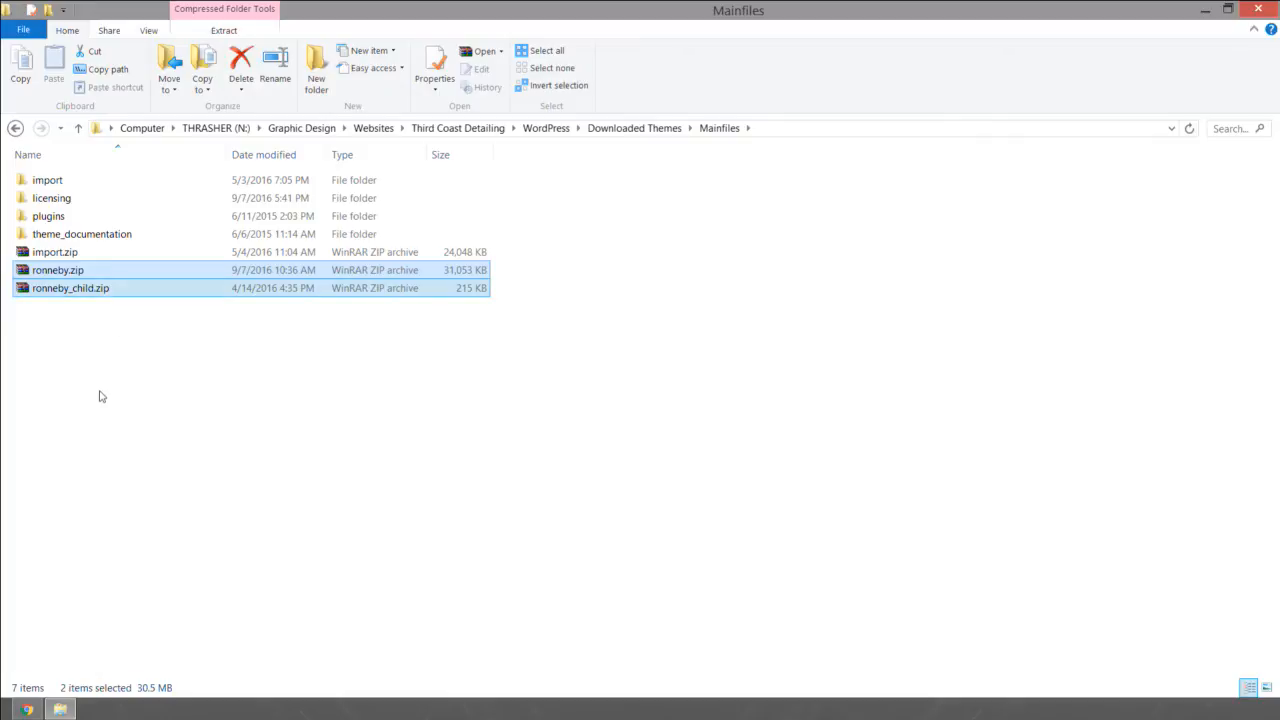
left_click(71, 289, "ctrl")
left_click(55, 318)
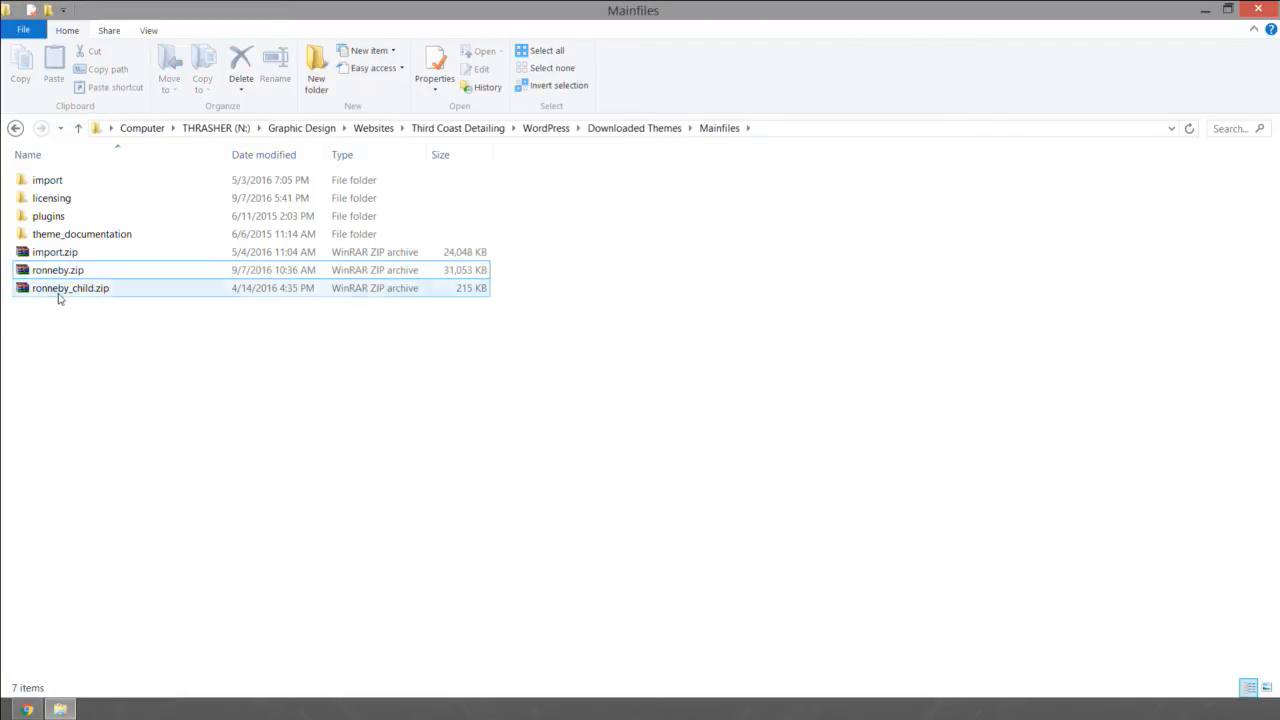
left_click(59, 294)
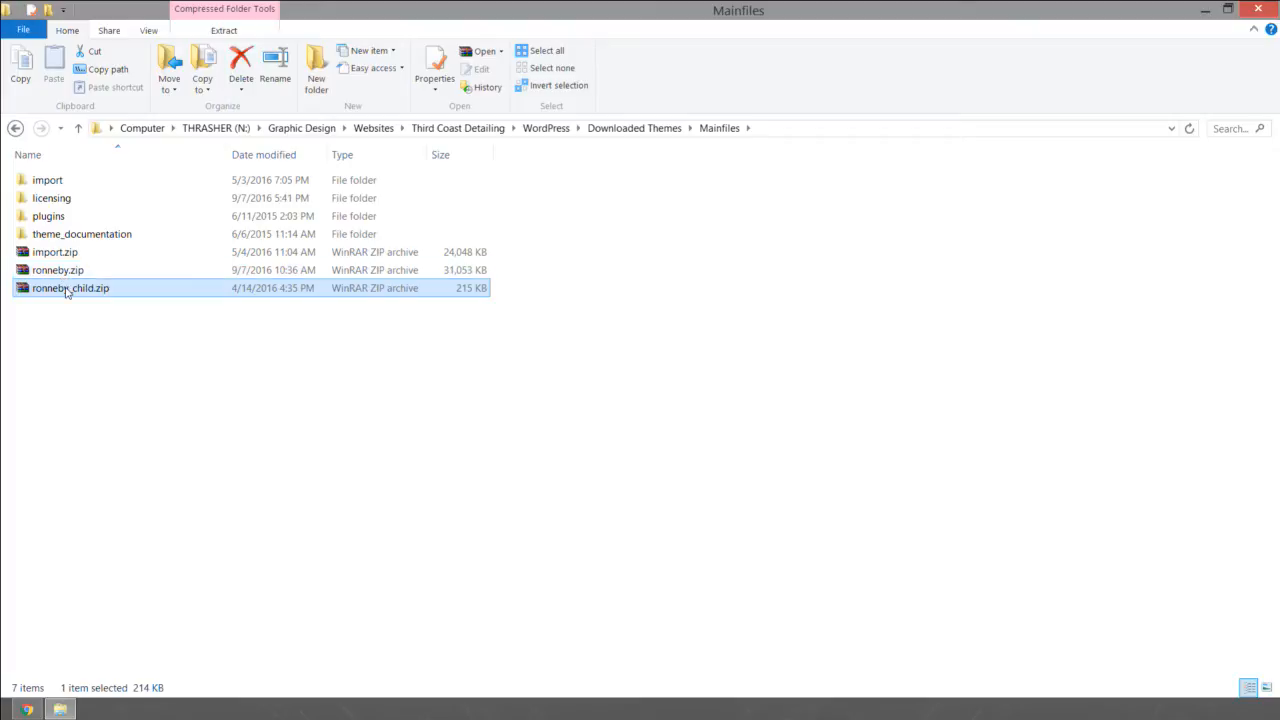
left_click(68, 318)
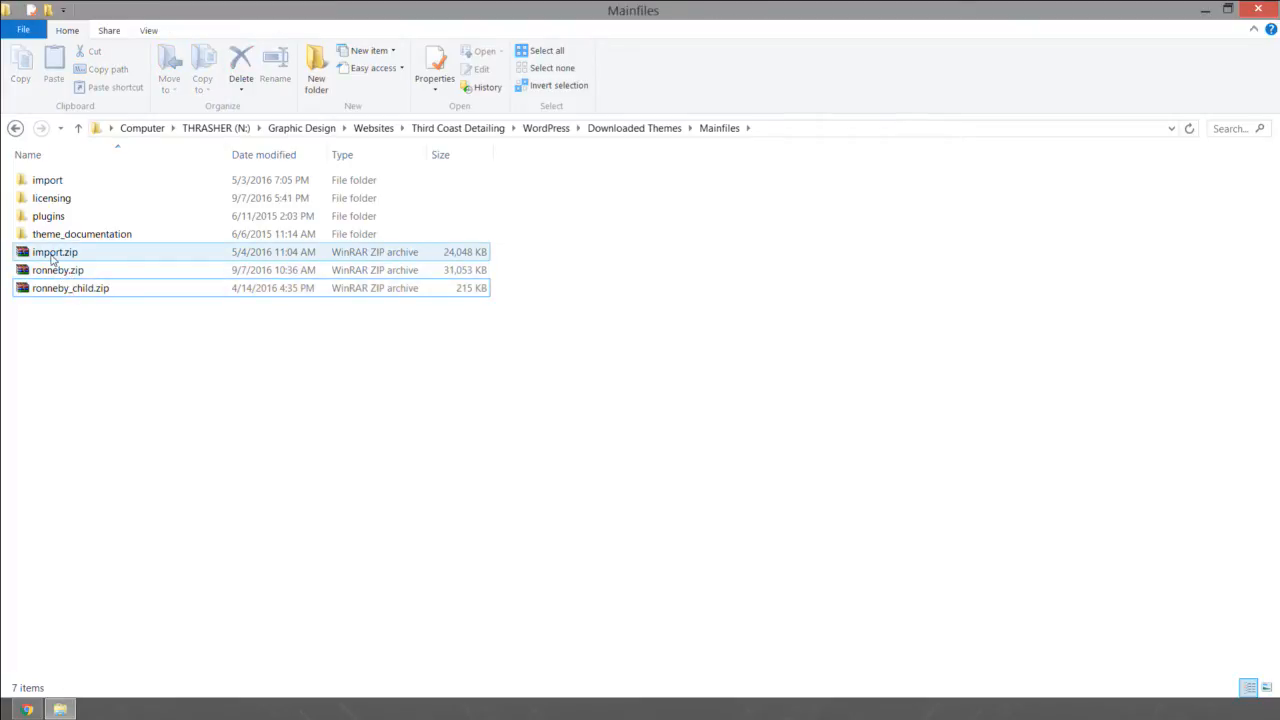
left_click(52, 259)
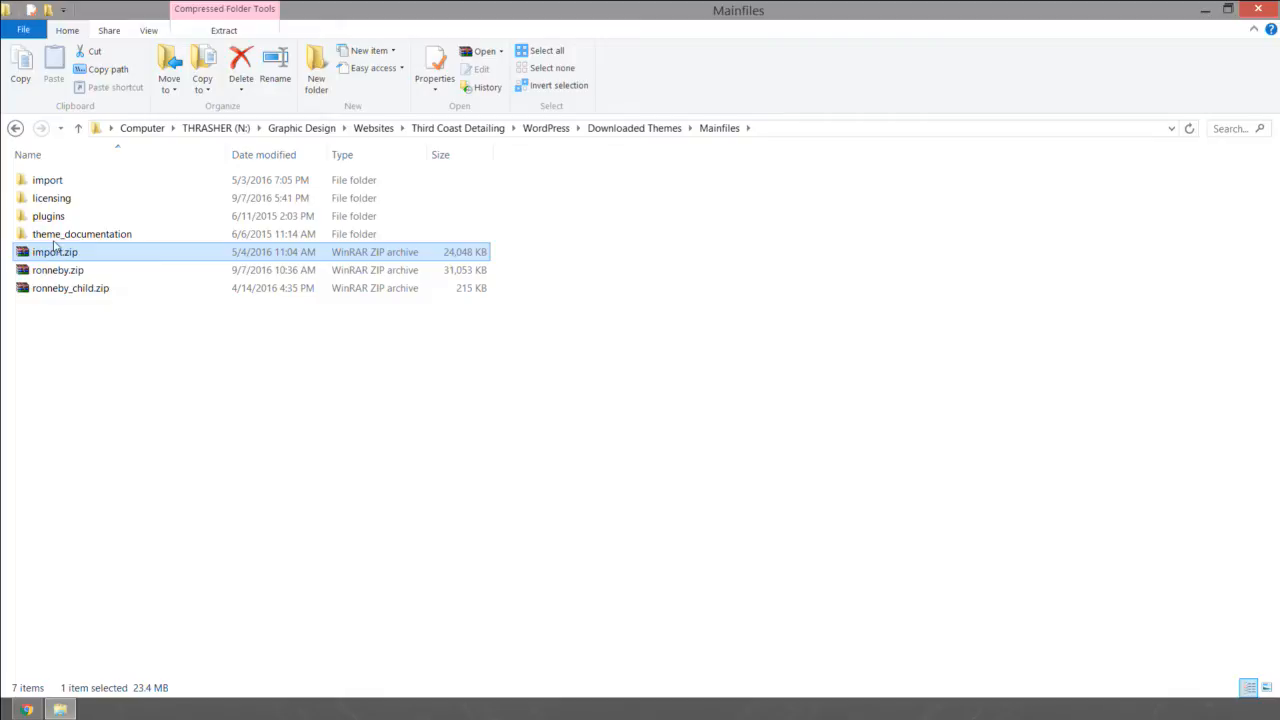
Step: Look through the theme_documentation, plugins and licensing folders in Mainfiles, opening plugins and returning
left_click(56, 237)
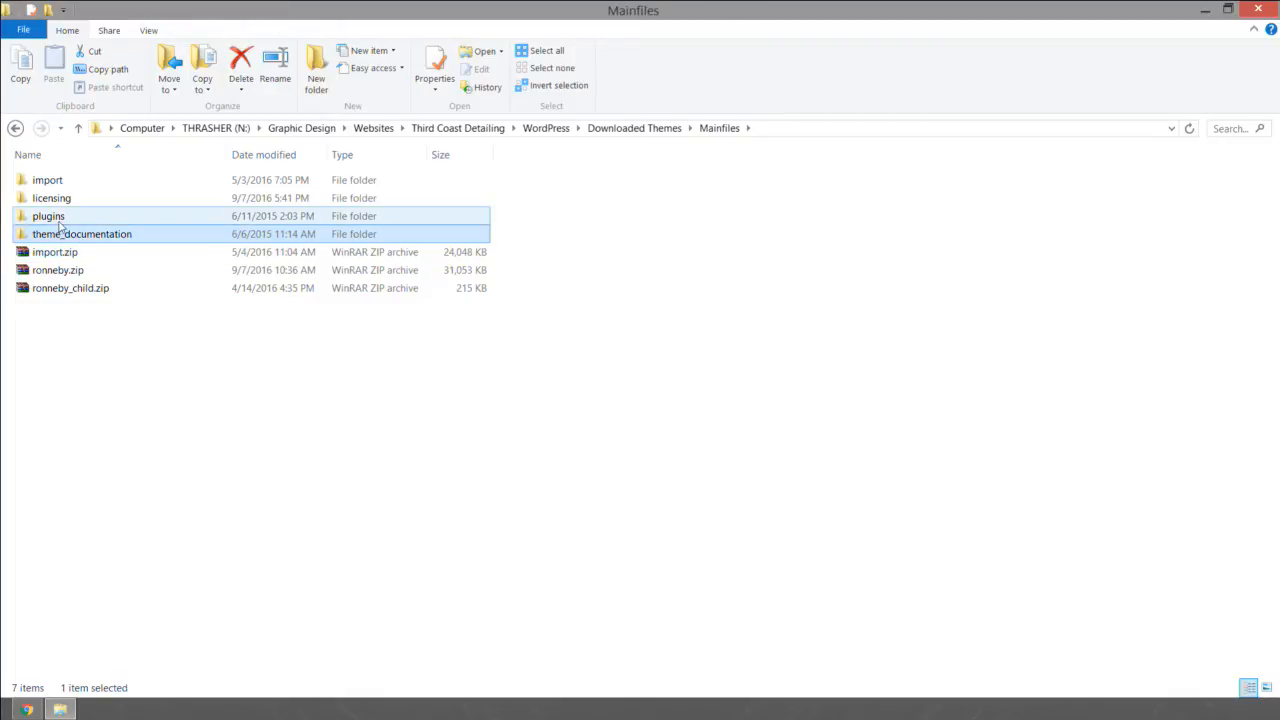
double_click(57, 222)
left_click(15, 128)
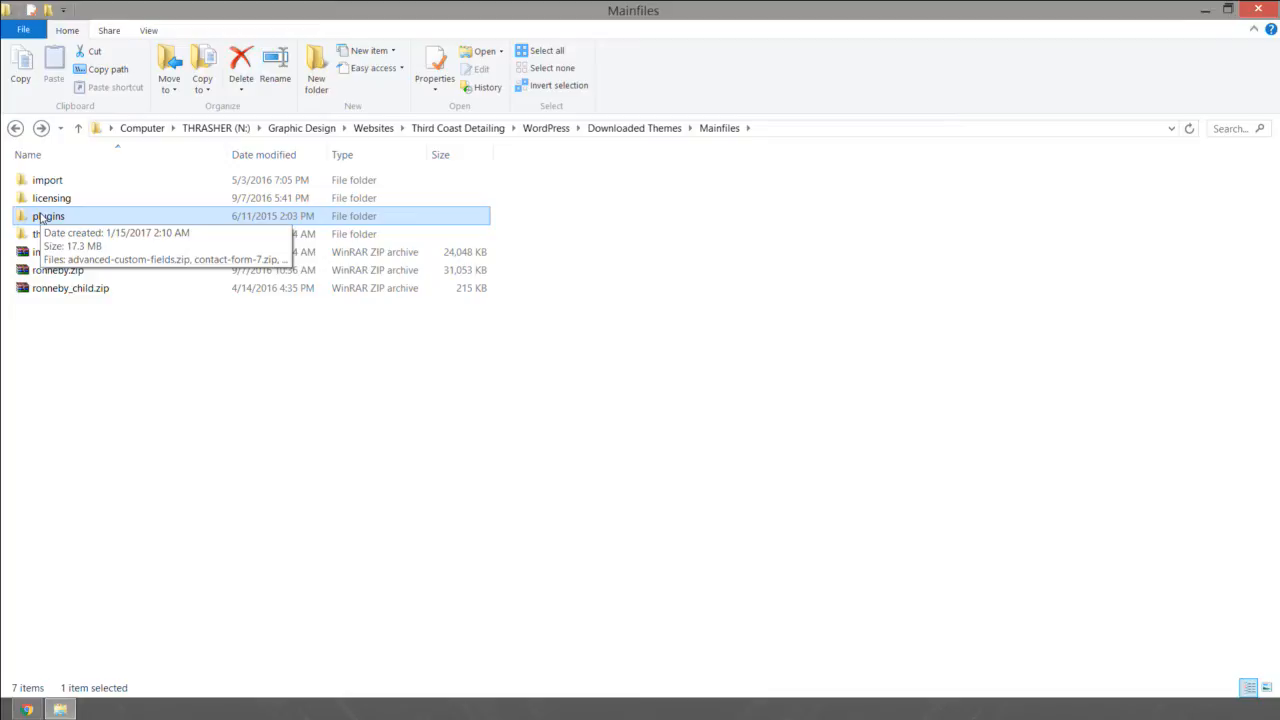
left_click(48, 199)
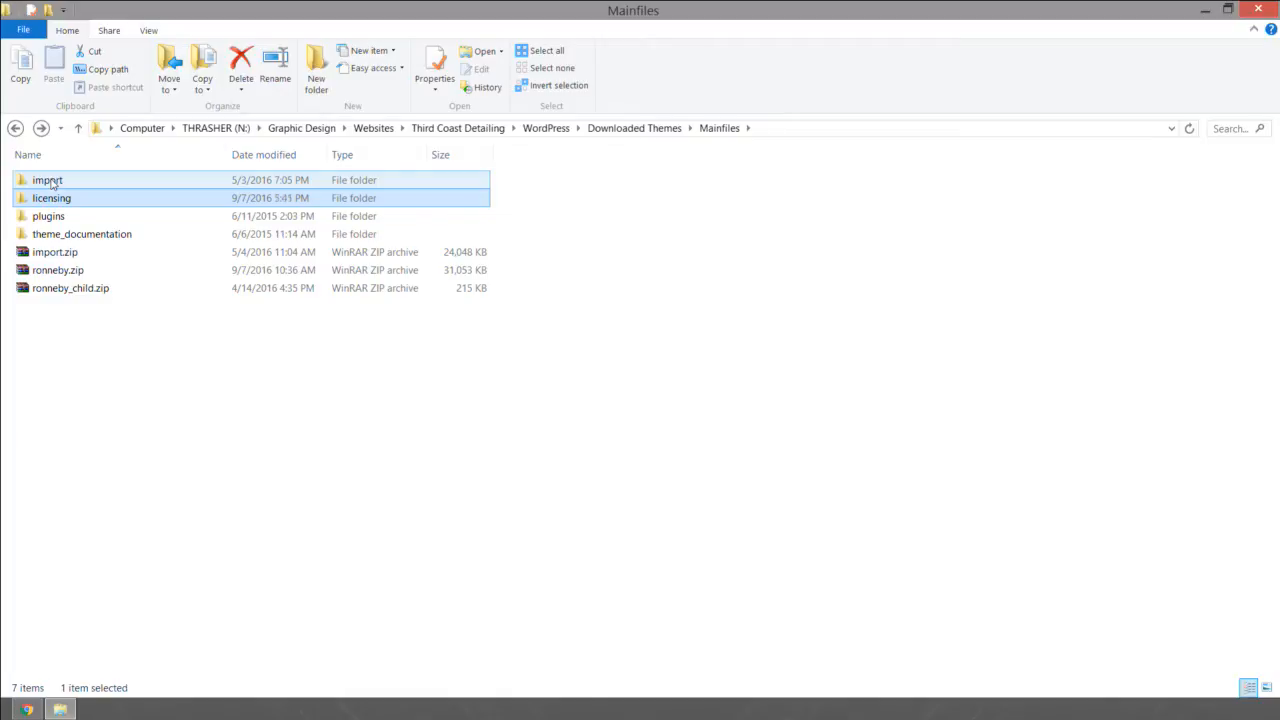
Step: Browse the demo content folders inside the import folder and return to Mainfiles
double_click(47, 181)
left_click(15, 128)
double_click(47, 180)
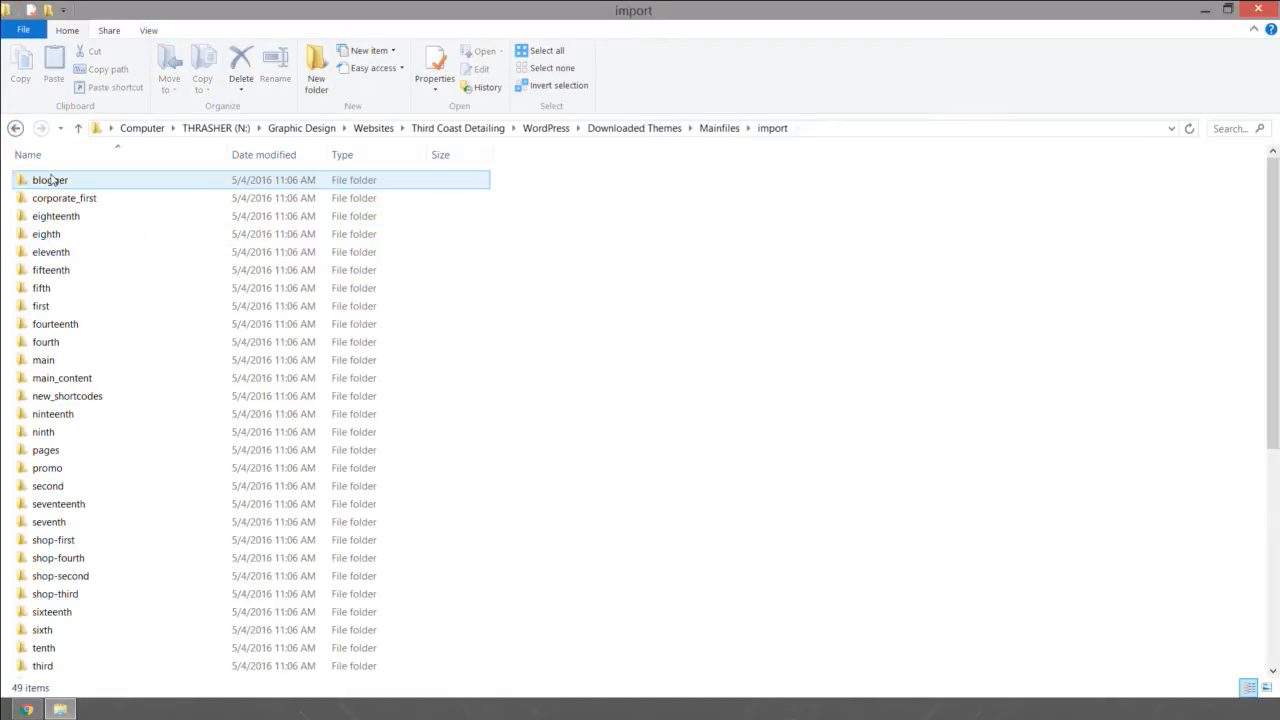
scroll(38, 305, "down", 7)
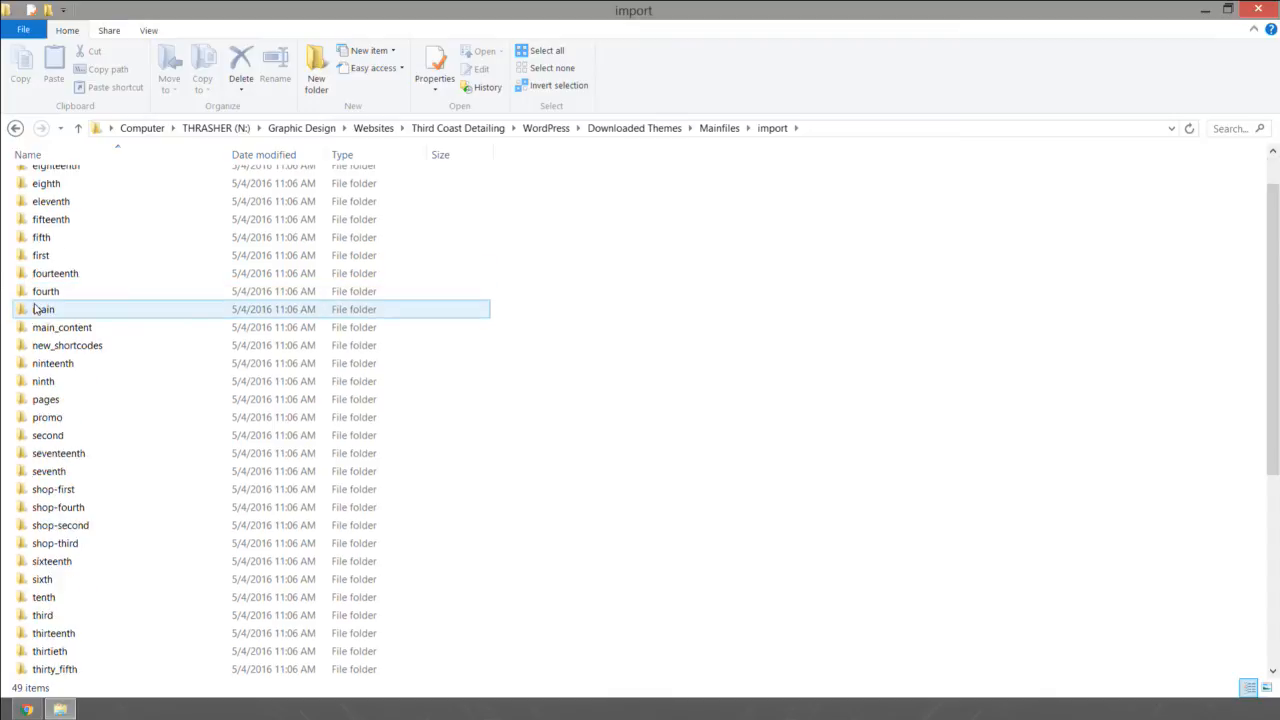
scroll(38, 318, "up", 7)
scroll(77, 330, "down", 7)
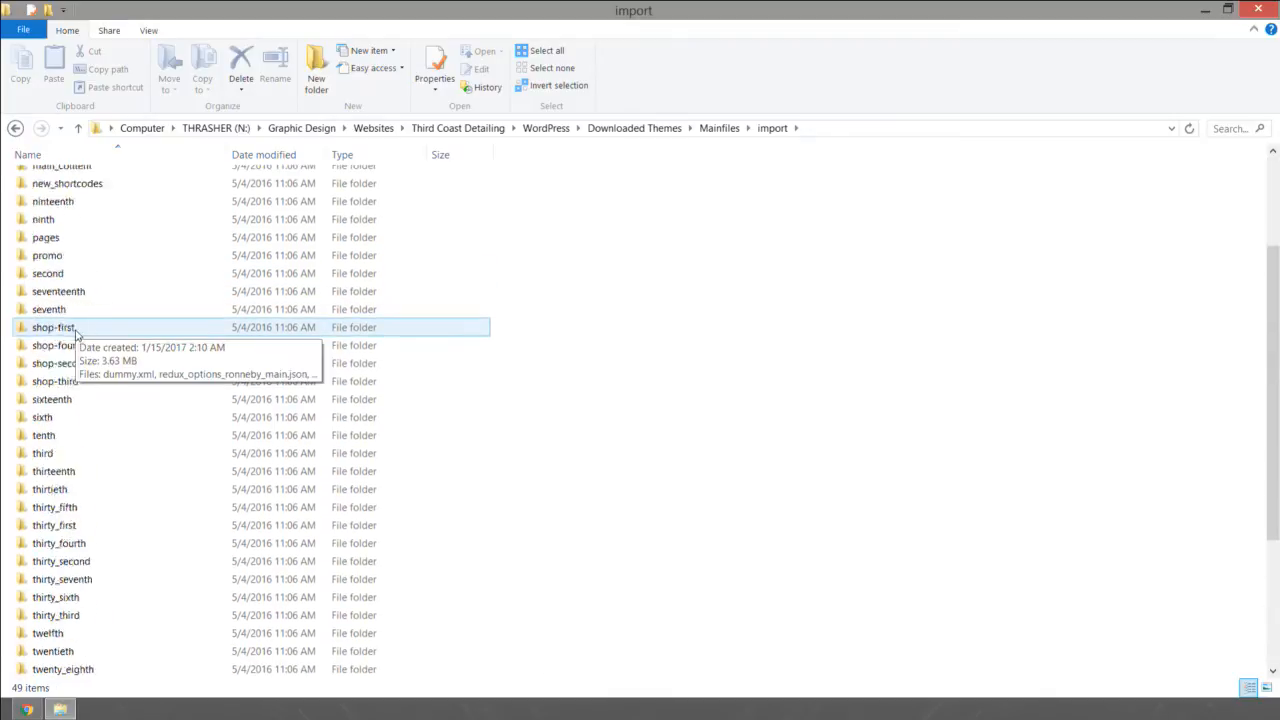
scroll(100, 325, "up", 7)
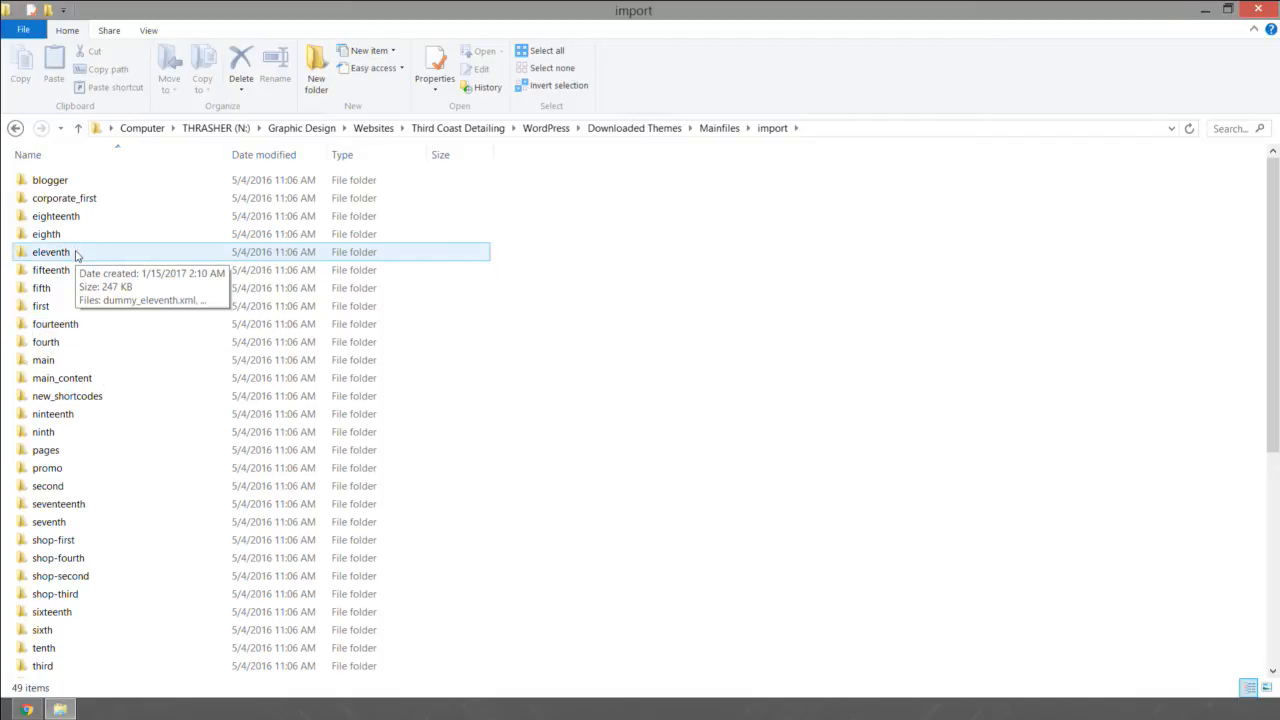
scroll(75, 252, "down", 7)
scroll(75, 255, "up", 7)
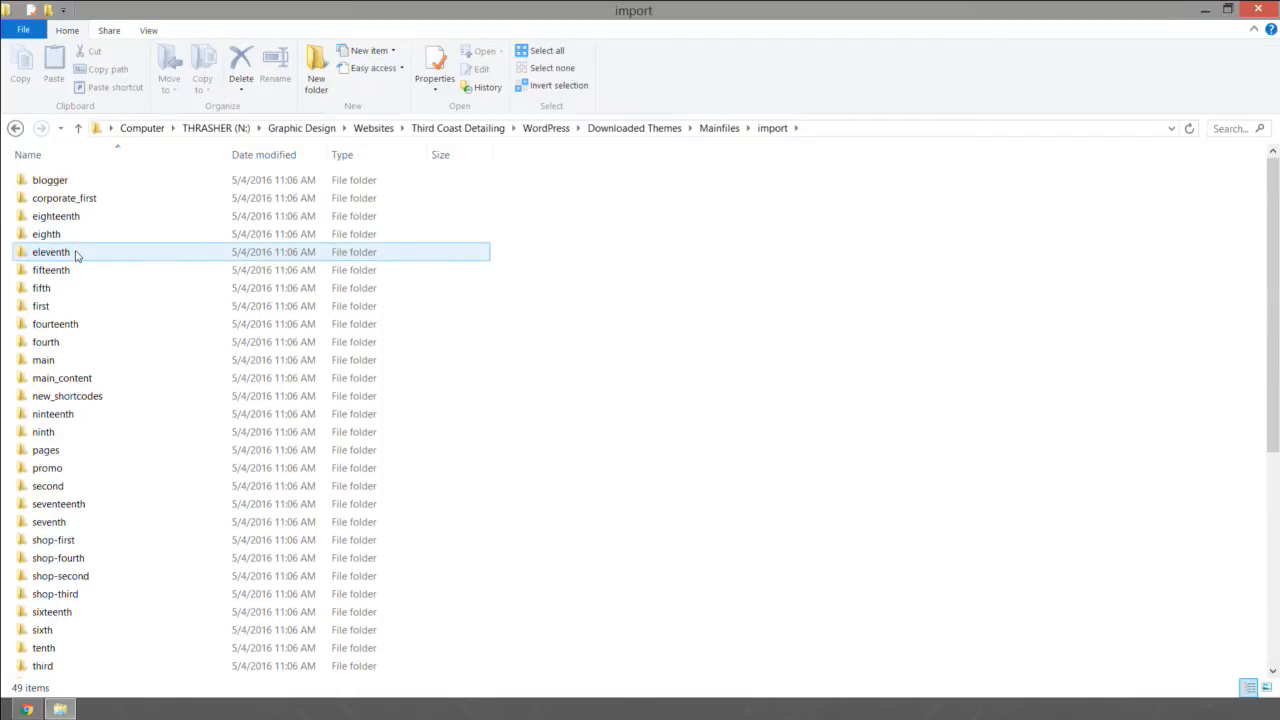
scroll(78, 252, "down", 7)
scroll(78, 252, "up", 7)
scroll(74, 451, "down", 1)
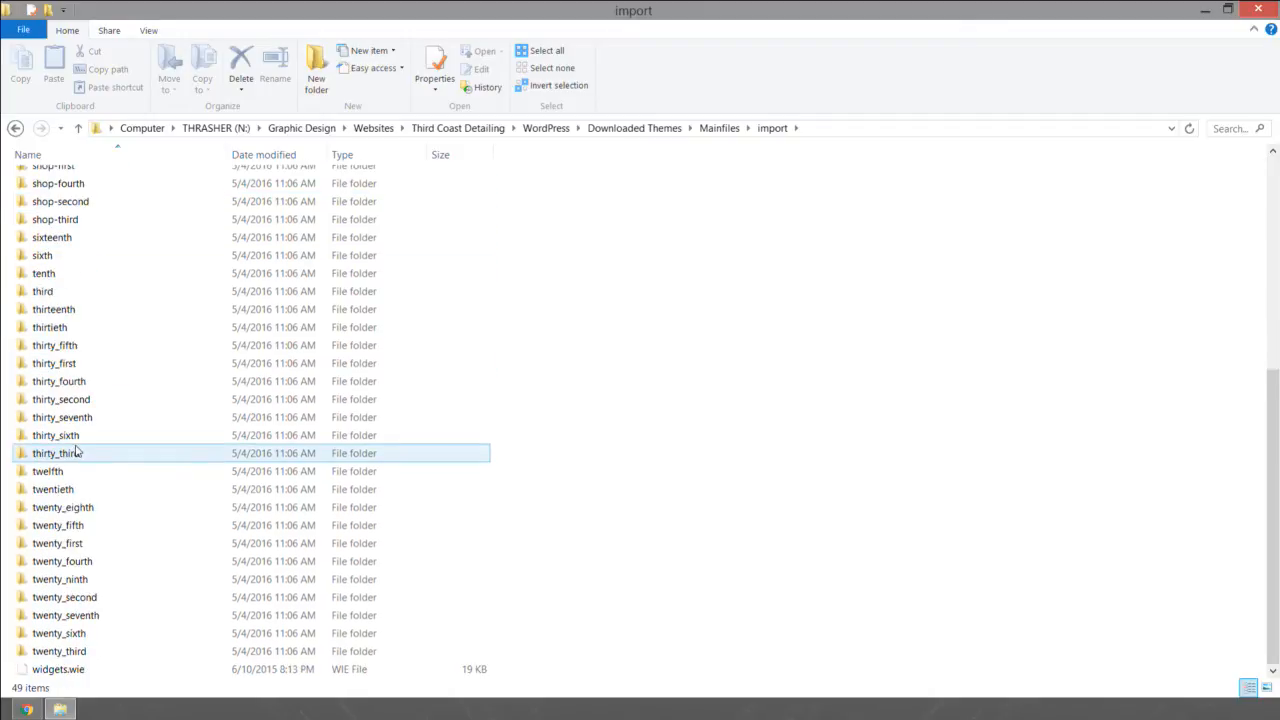
scroll(74, 451, "up", 7)
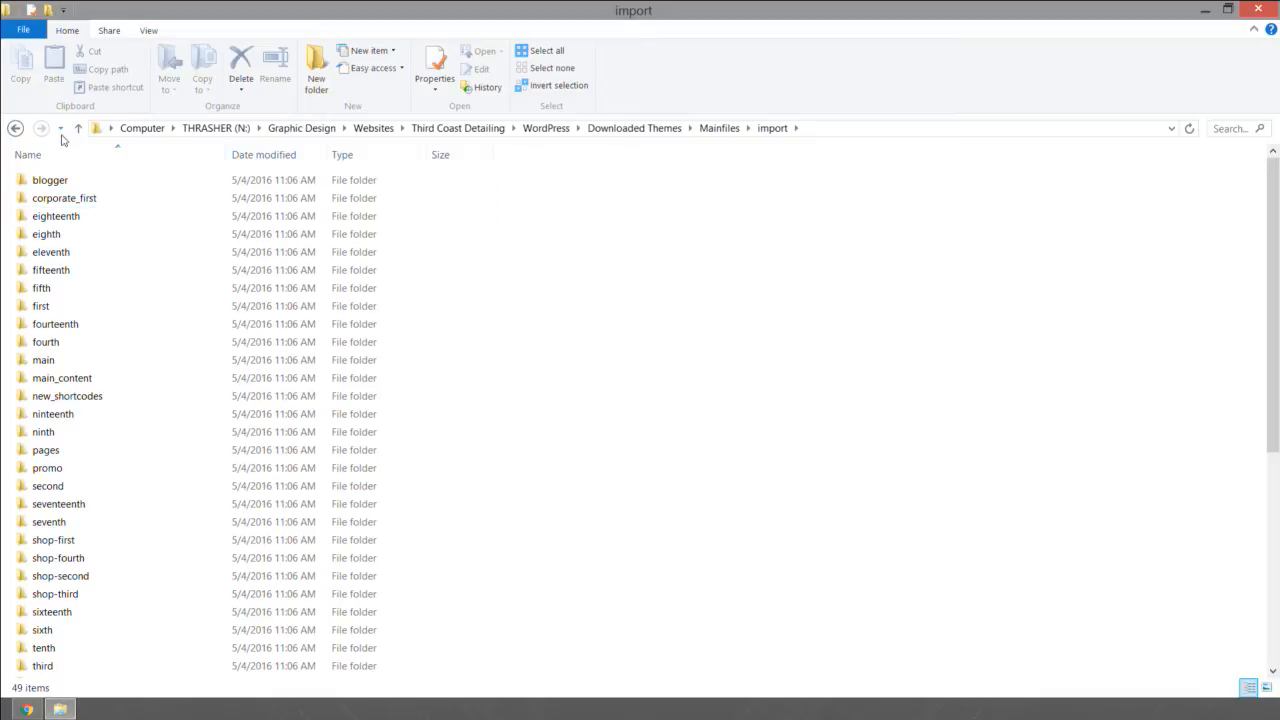
left_click(15, 128)
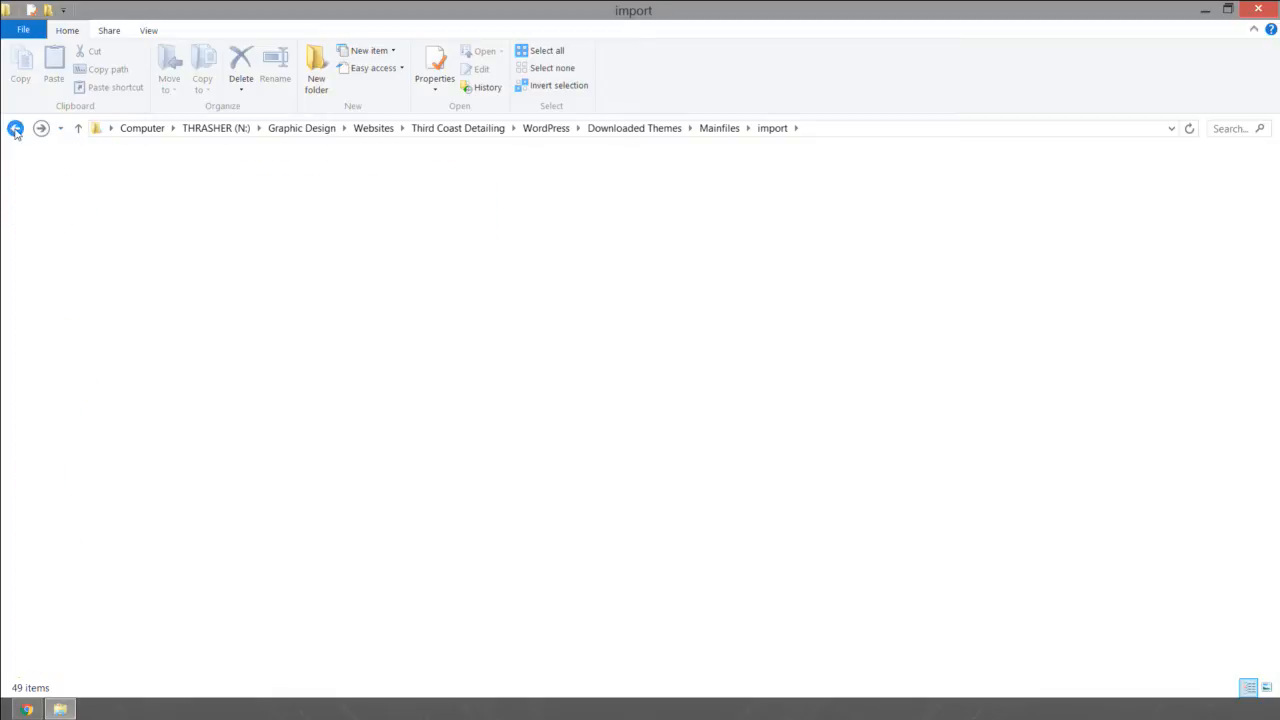
left_click(237, 380)
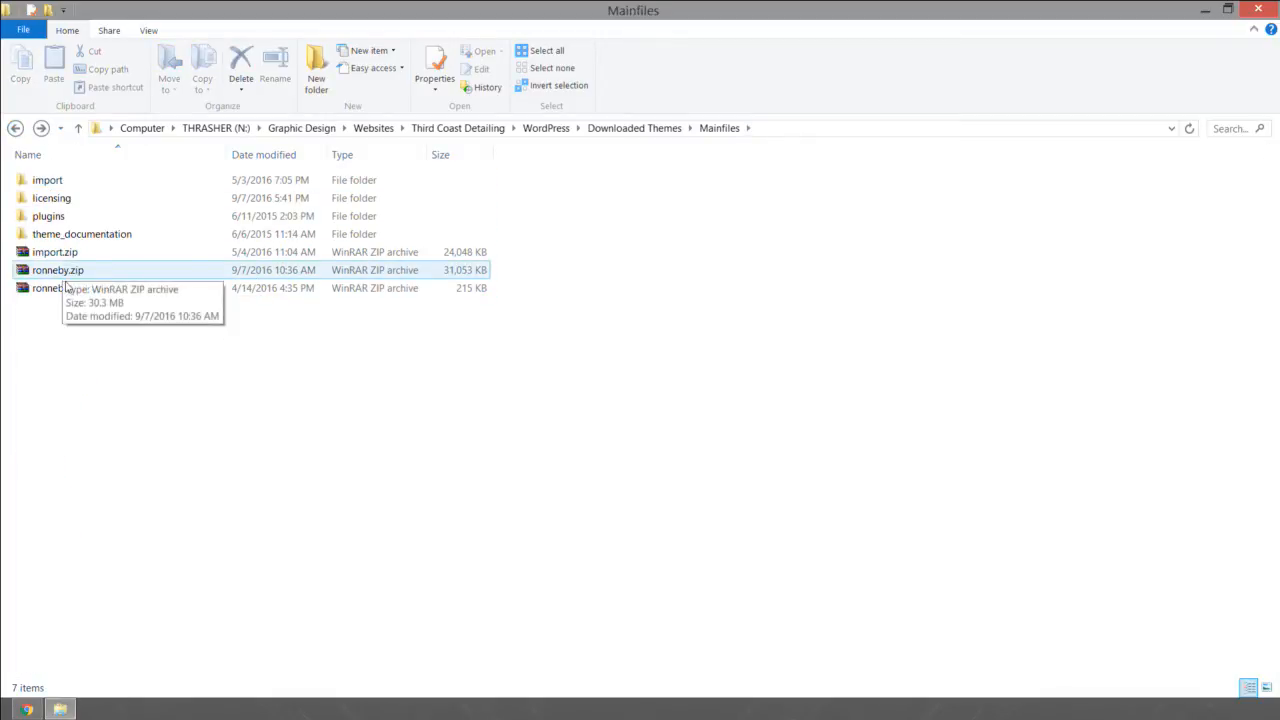
left_click_drag(112, 326, 37, 275)
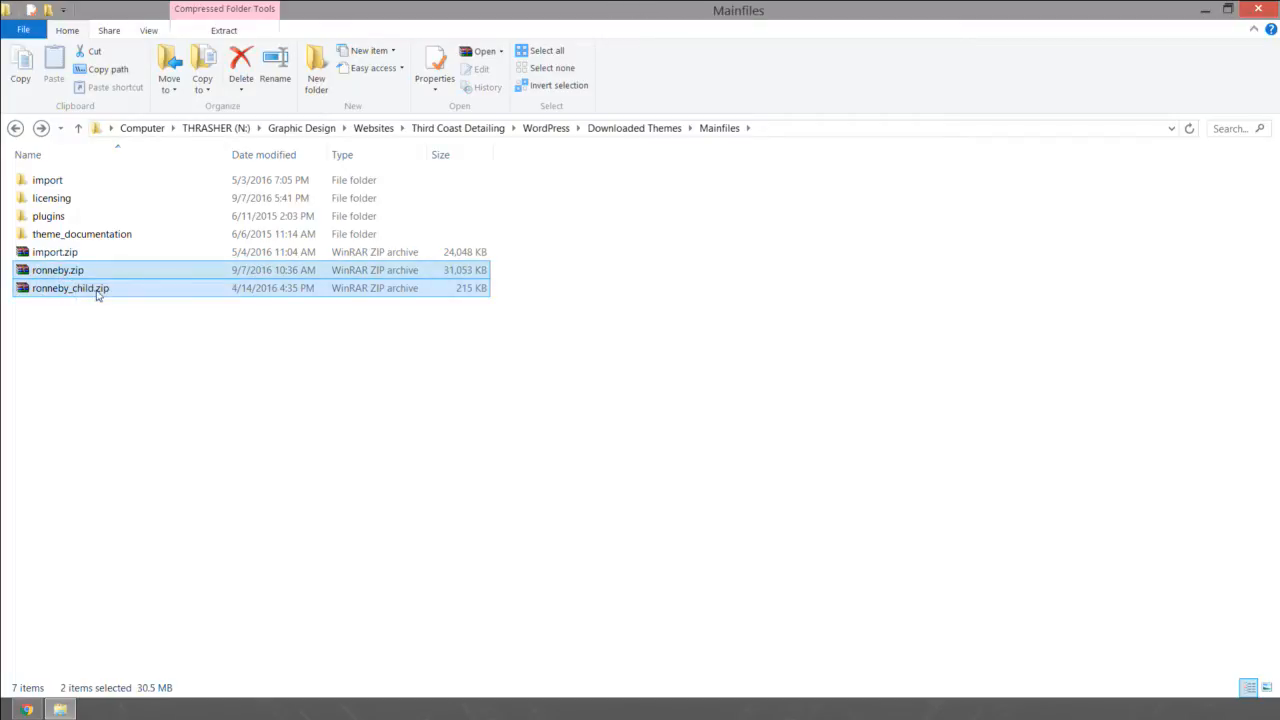
right_click(66, 289)
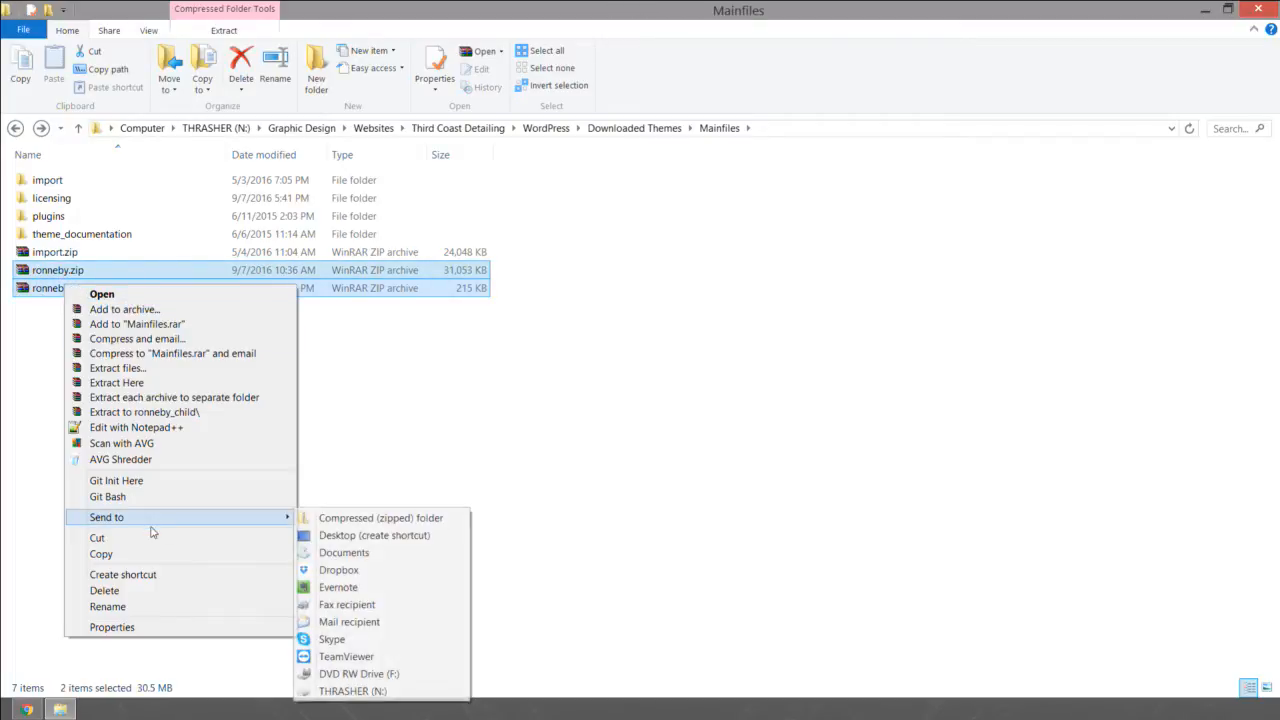
left_click(151, 537)
left_click(548, 128)
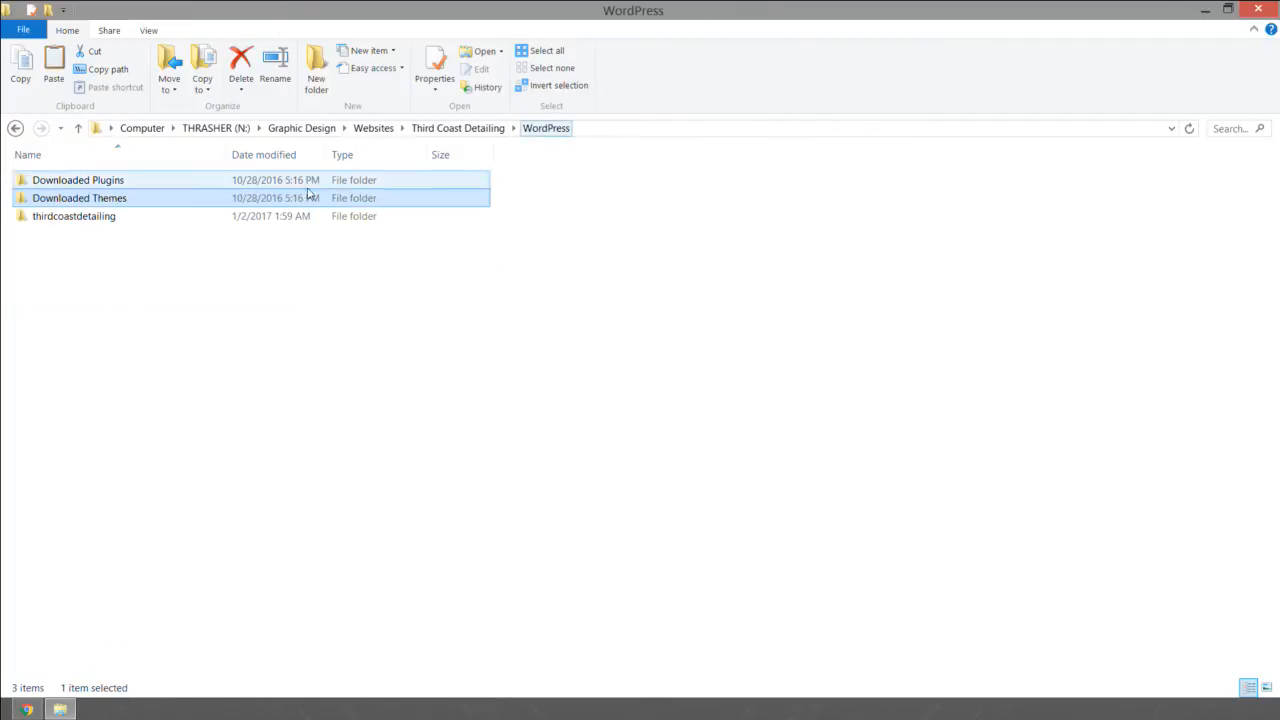
left_click(71, 220)
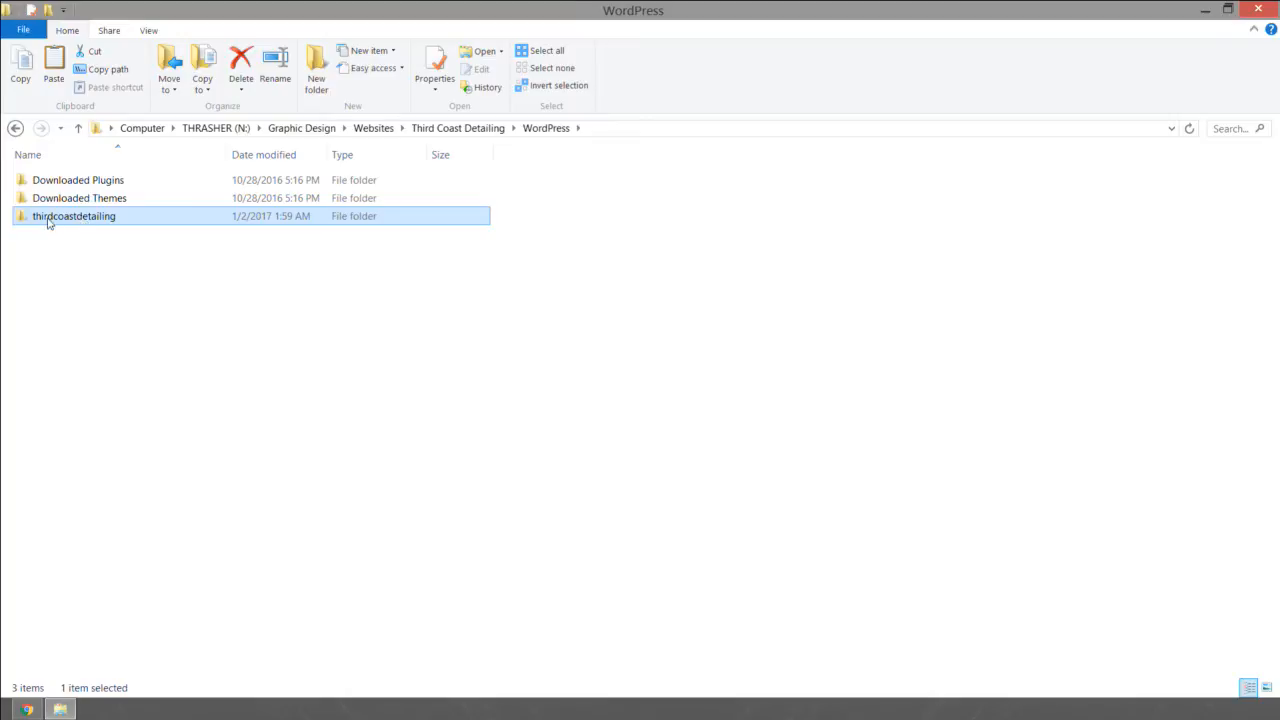
double_click(68, 218)
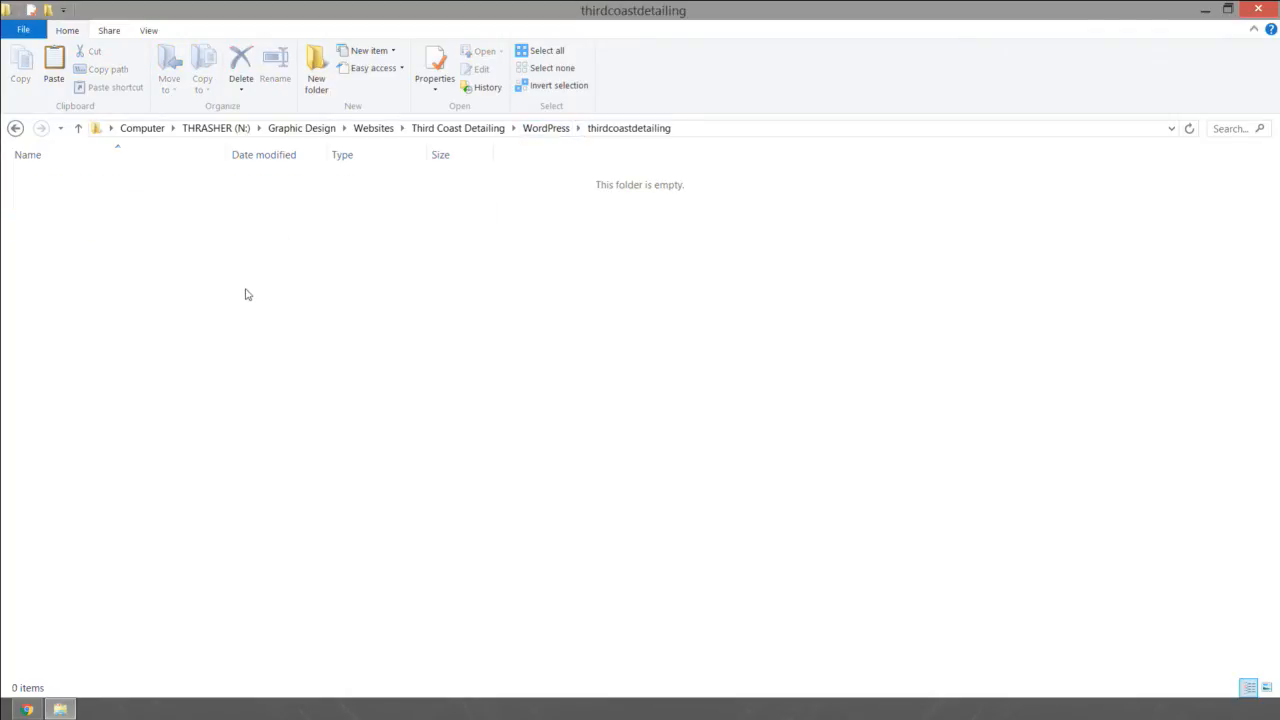
right_click(301, 431)
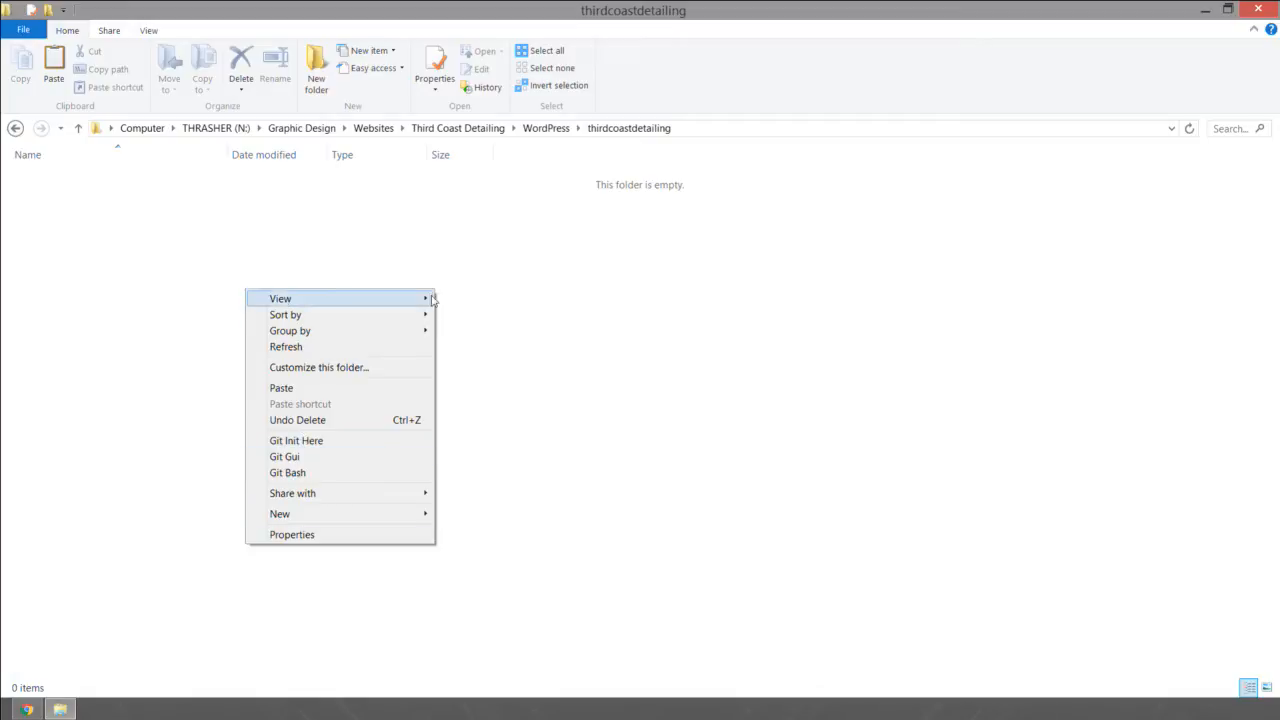
left_click(460, 130)
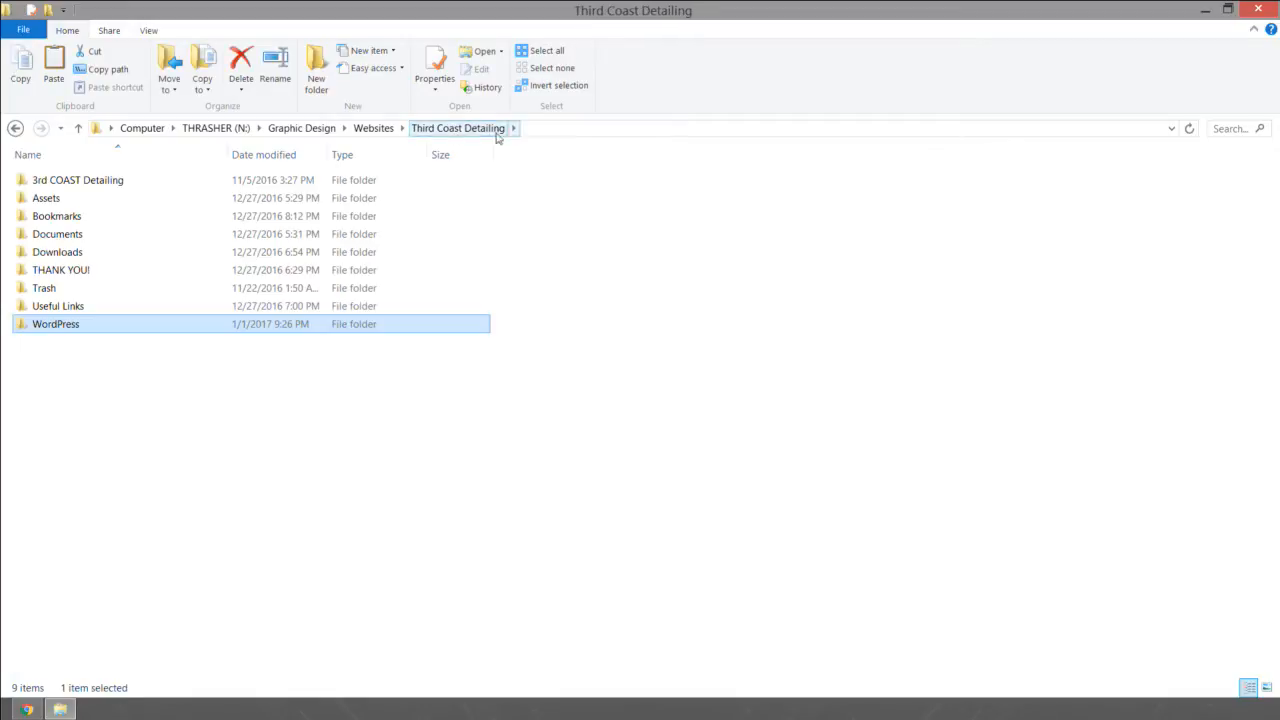
Step: Return to the Mainfiles folder inside WordPress > Downloaded Themes
double_click(66, 326)
double_click(73, 199)
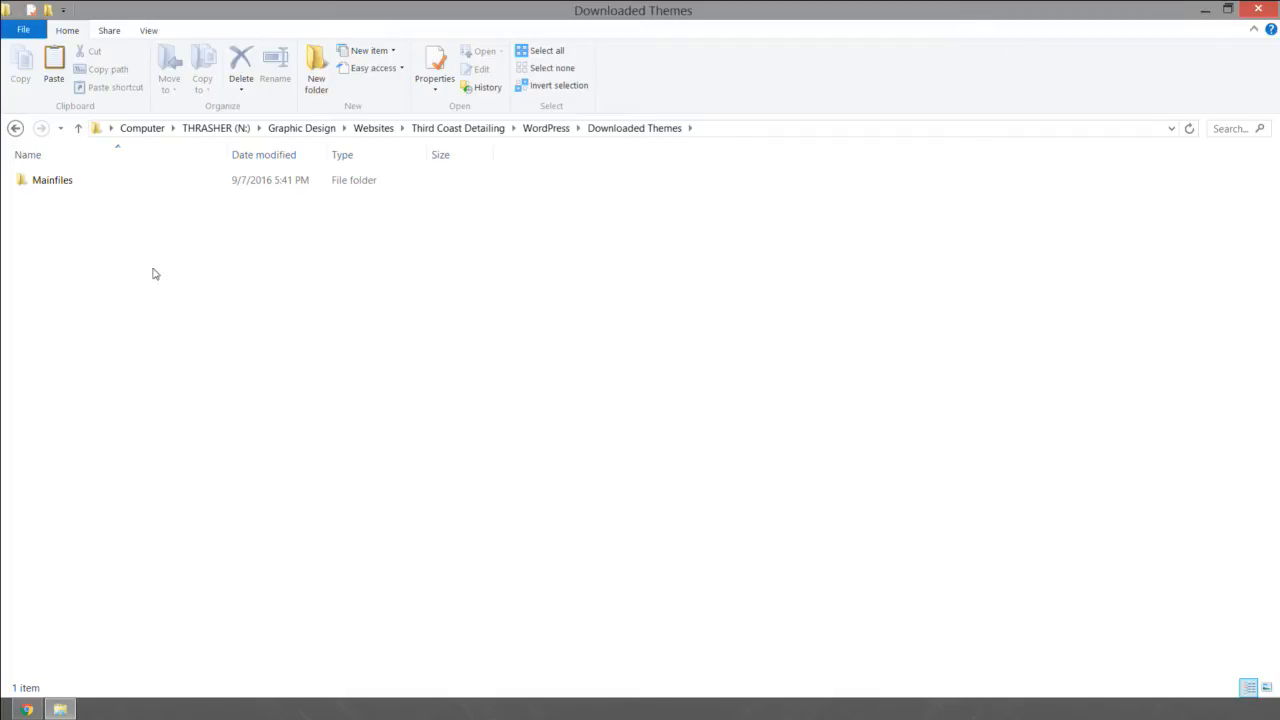
double_click(52, 180)
left_click(62, 288)
left_click(70, 388)
Step: Switch to Chrome, close the ThemeForest downloads page and open the Themes page of the WordPress site
left_click(27, 709)
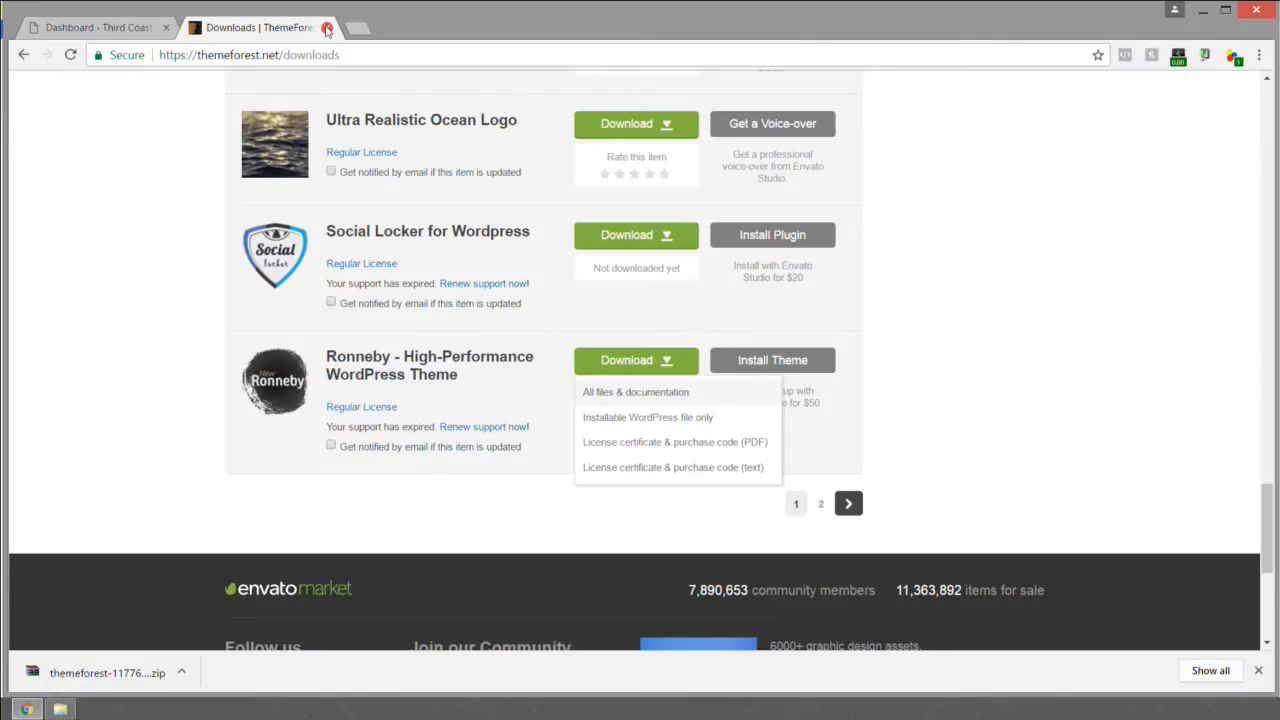
left_click(326, 28)
mouse_move(82, 402)
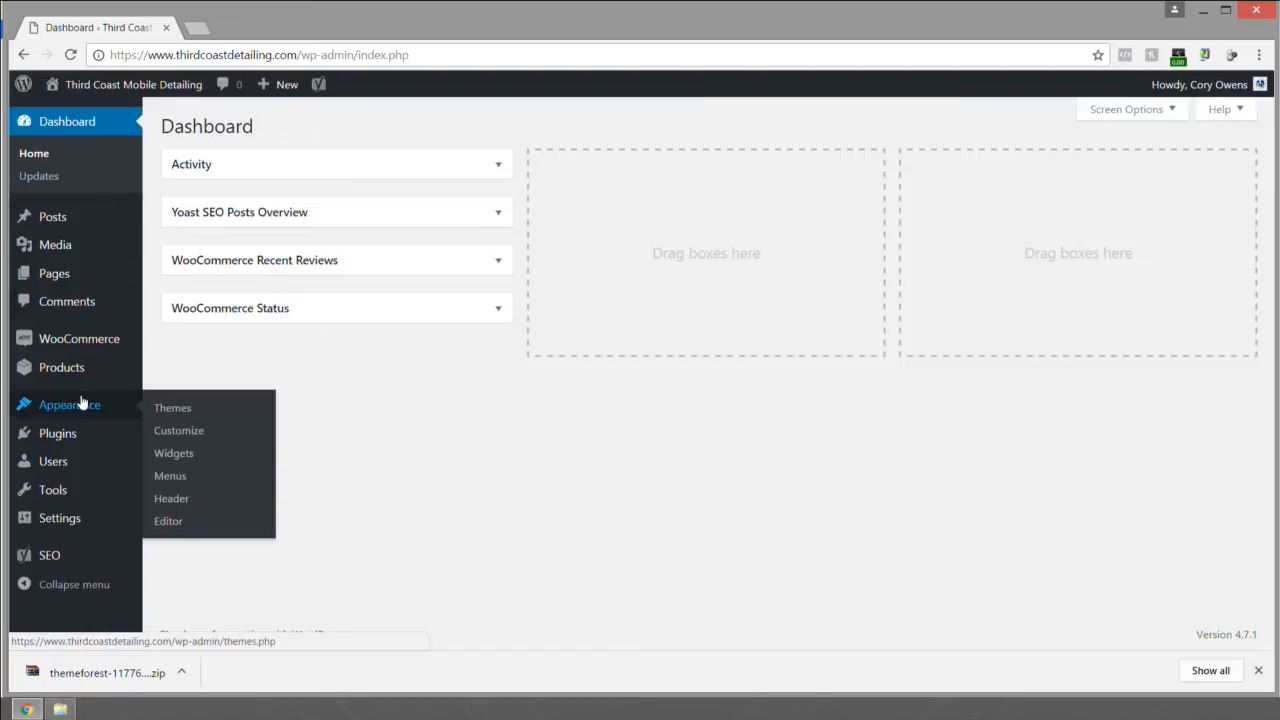
mouse_move(74, 449)
left_click(177, 410)
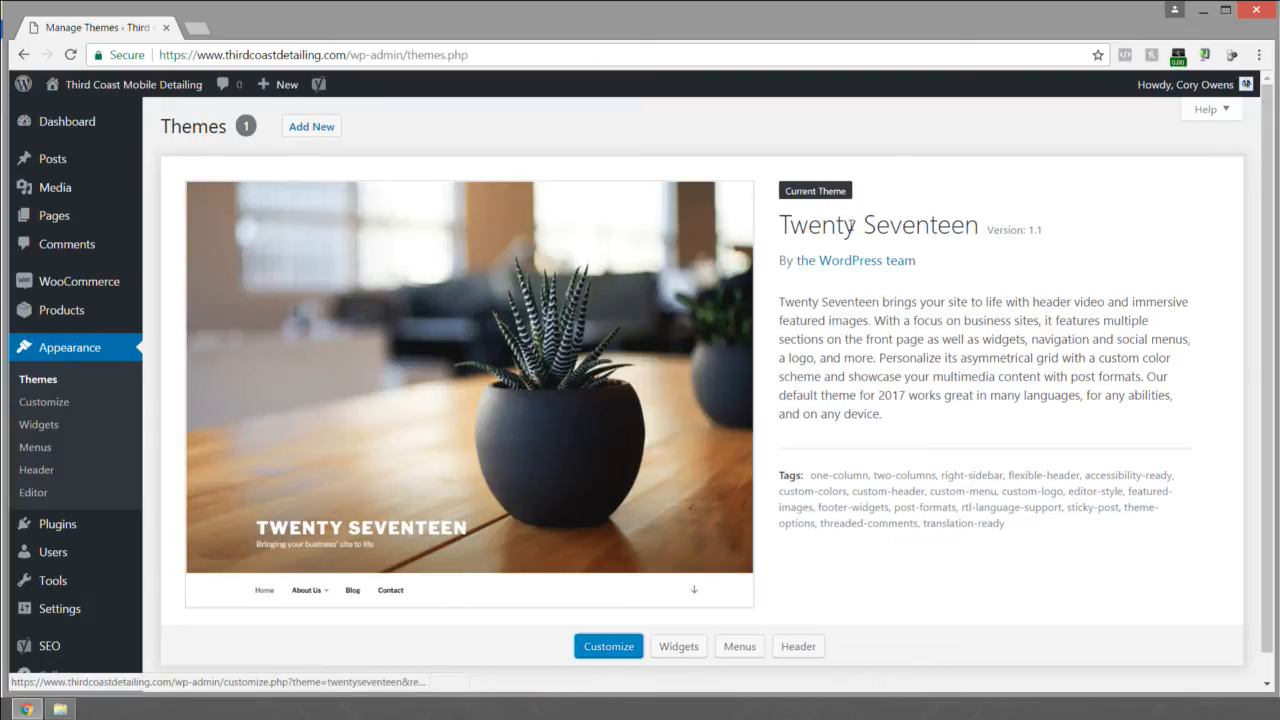
Step: Start a theme upload and browse for its file in Graphic Design > Websites > Third Coast Detailing on the THRASHER (N:) drive
left_click(311, 127)
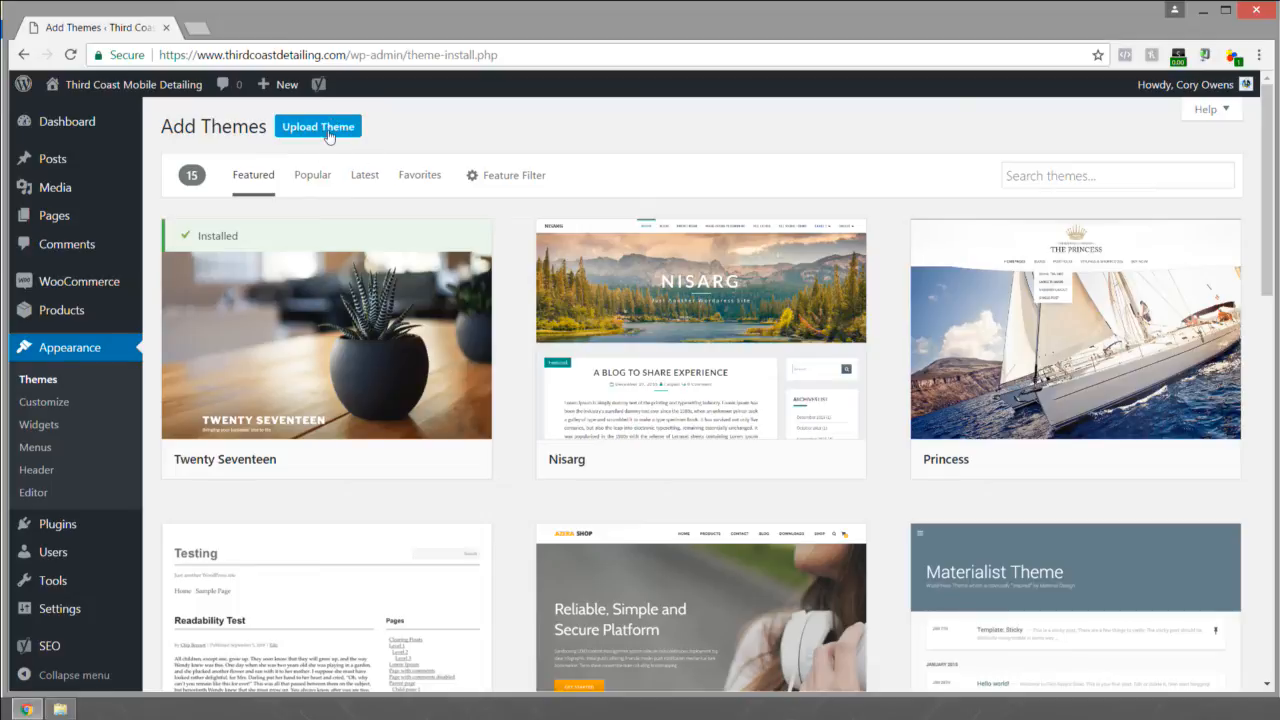
left_click(318, 127)
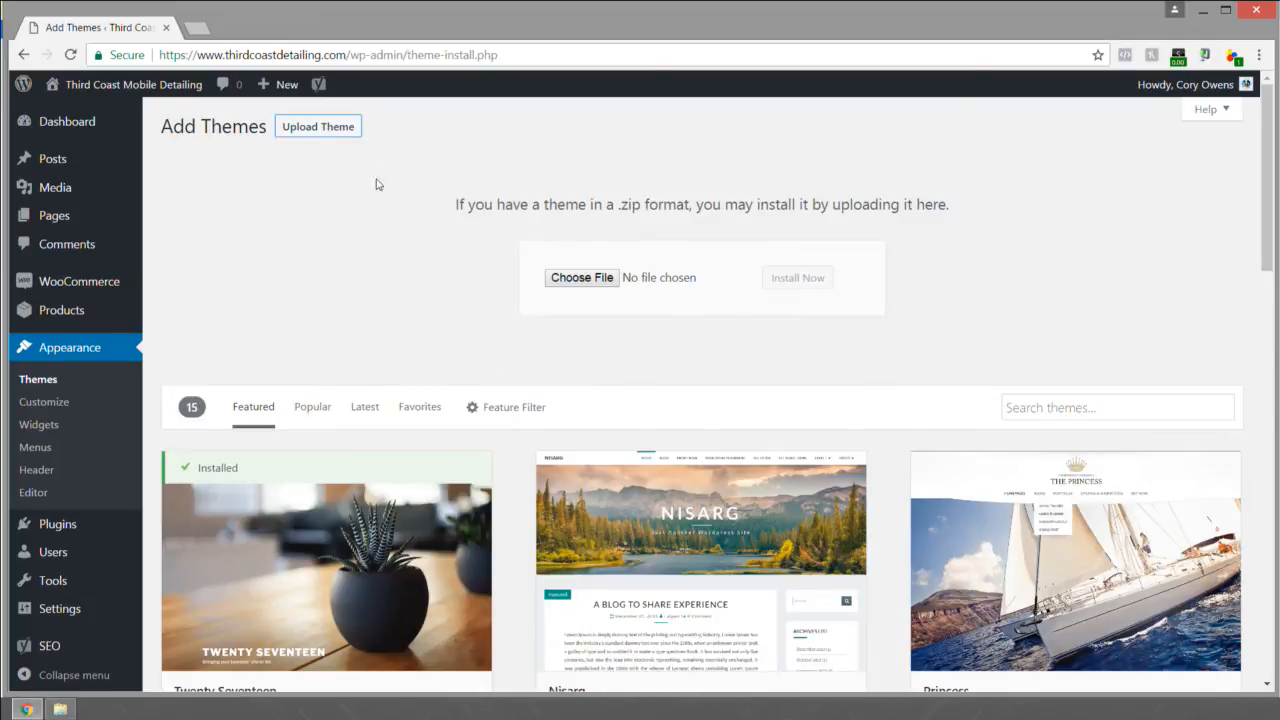
left_click(585, 284)
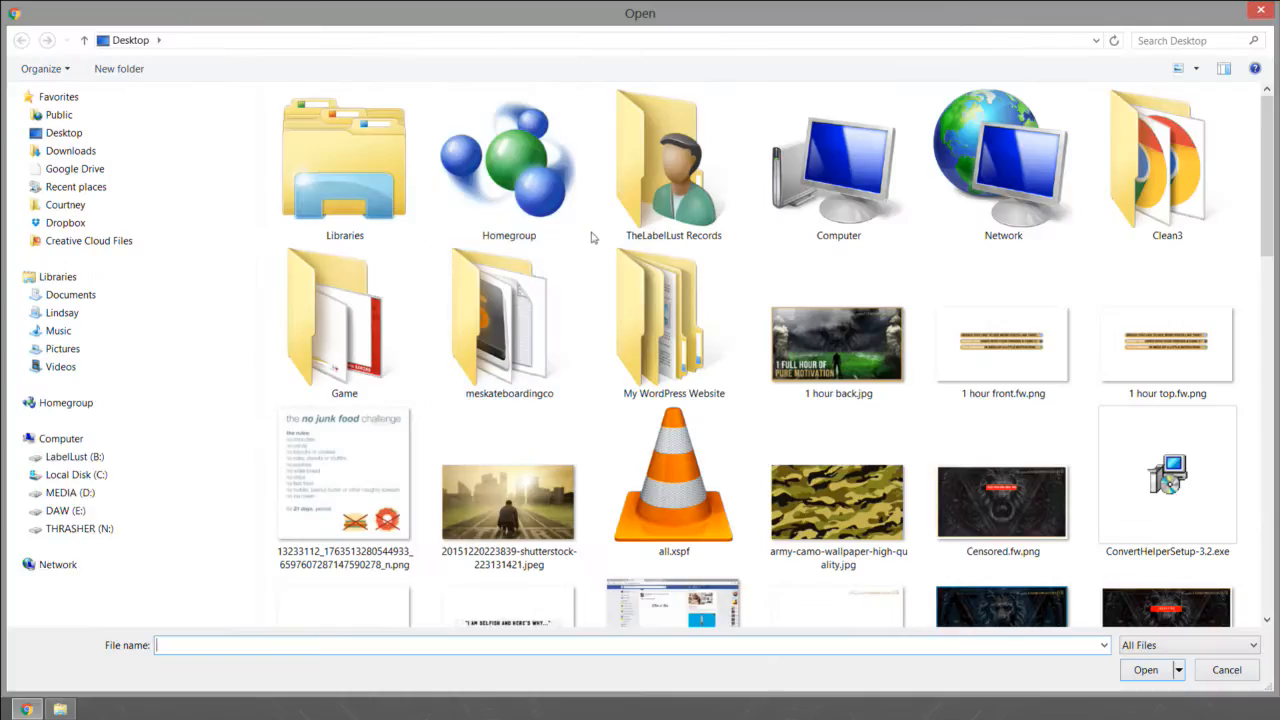
double_click(797, 180)
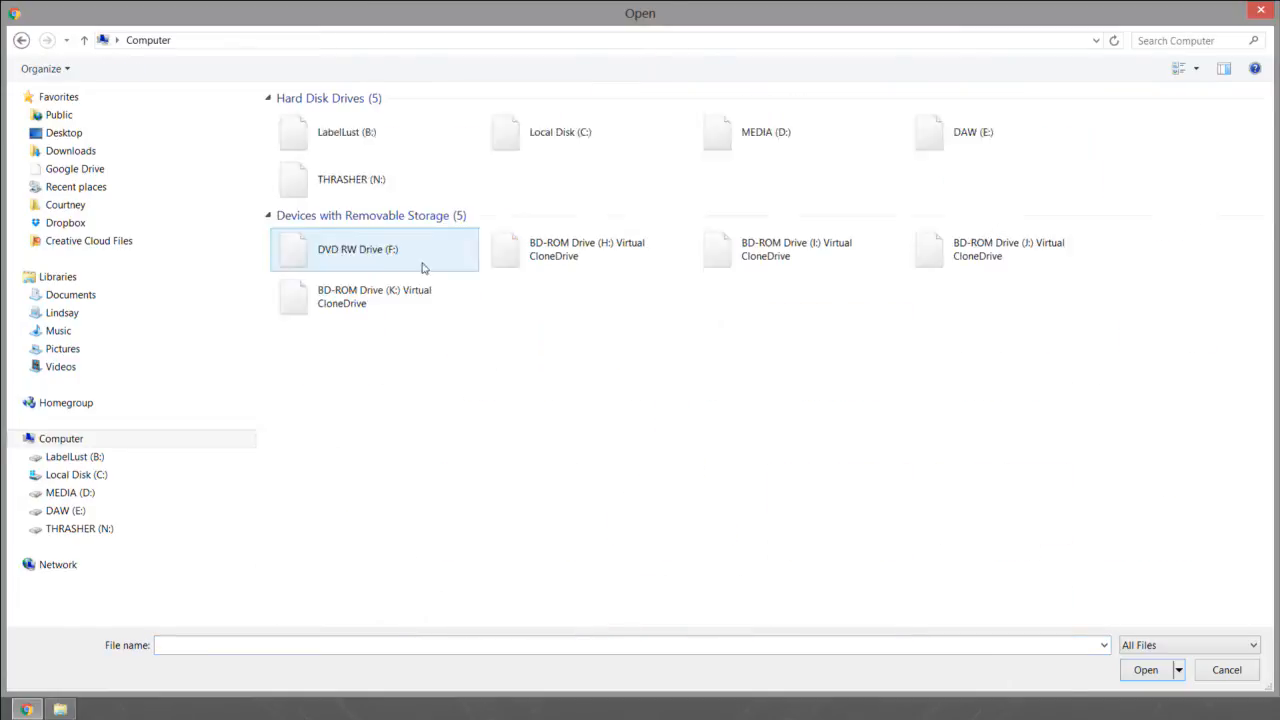
double_click(370, 185)
double_click(330, 172)
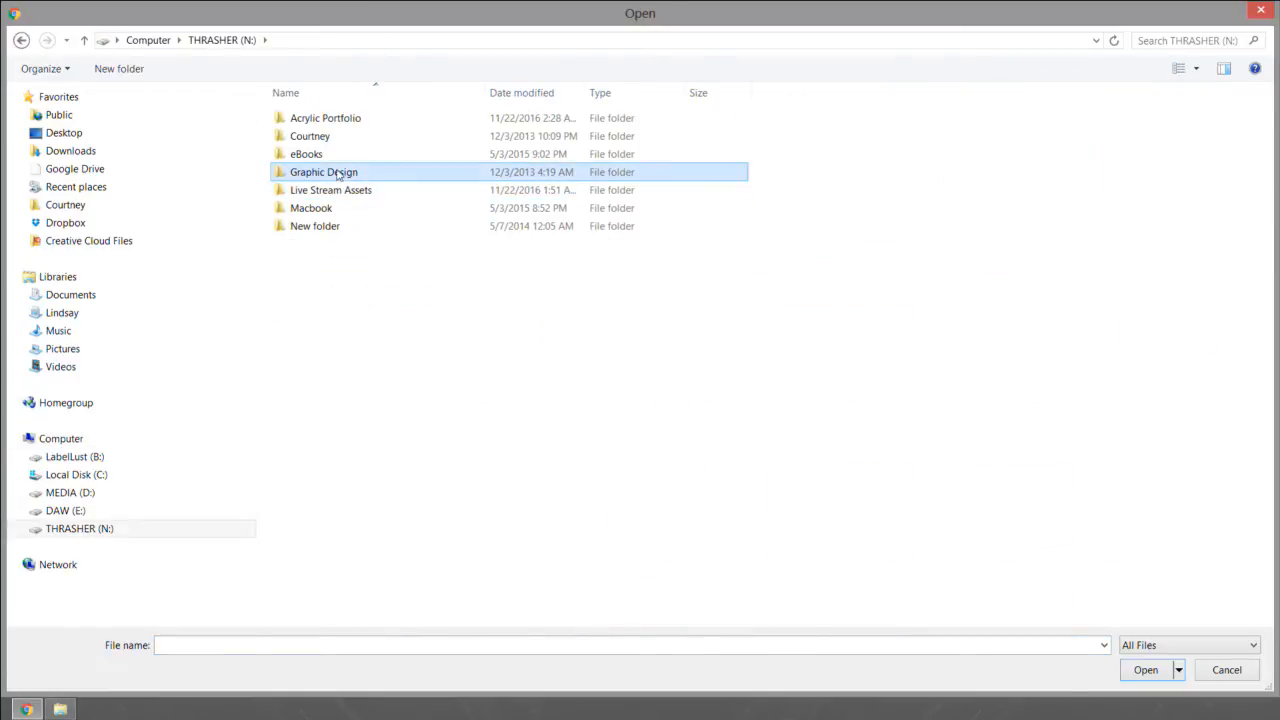
left_click(298, 534)
key("Return")
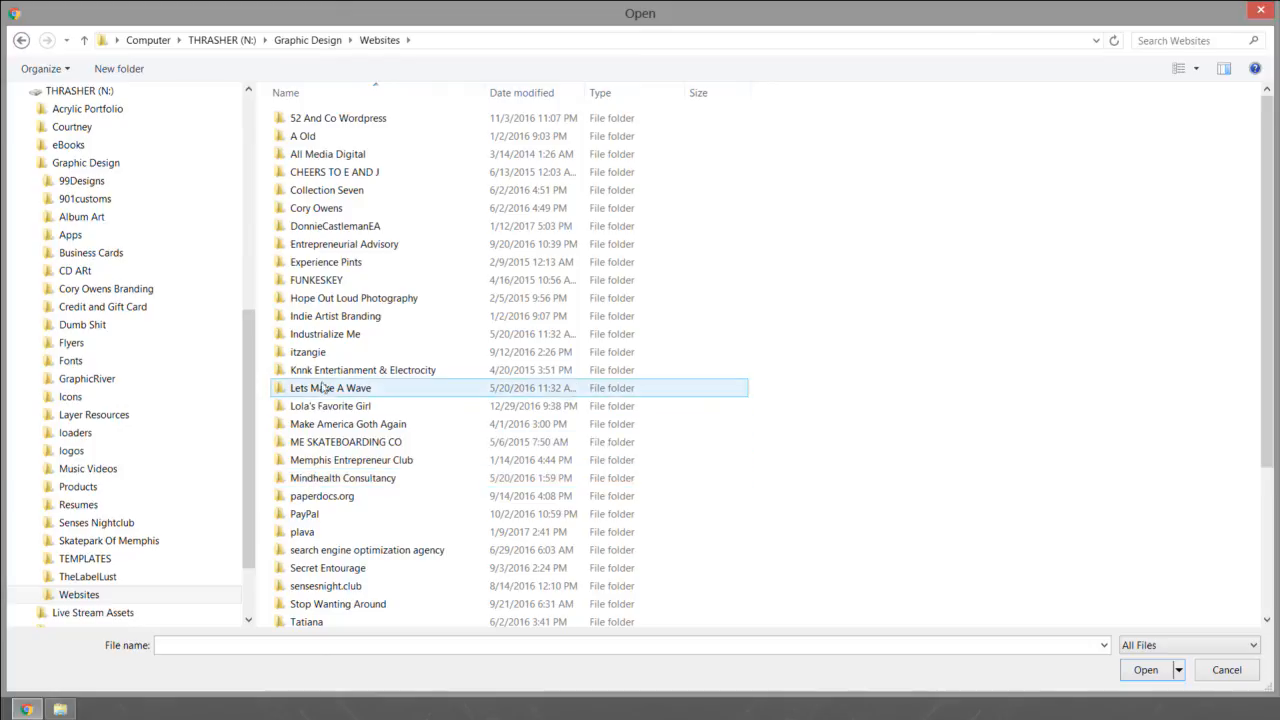
scroll(334, 452, "down", 4)
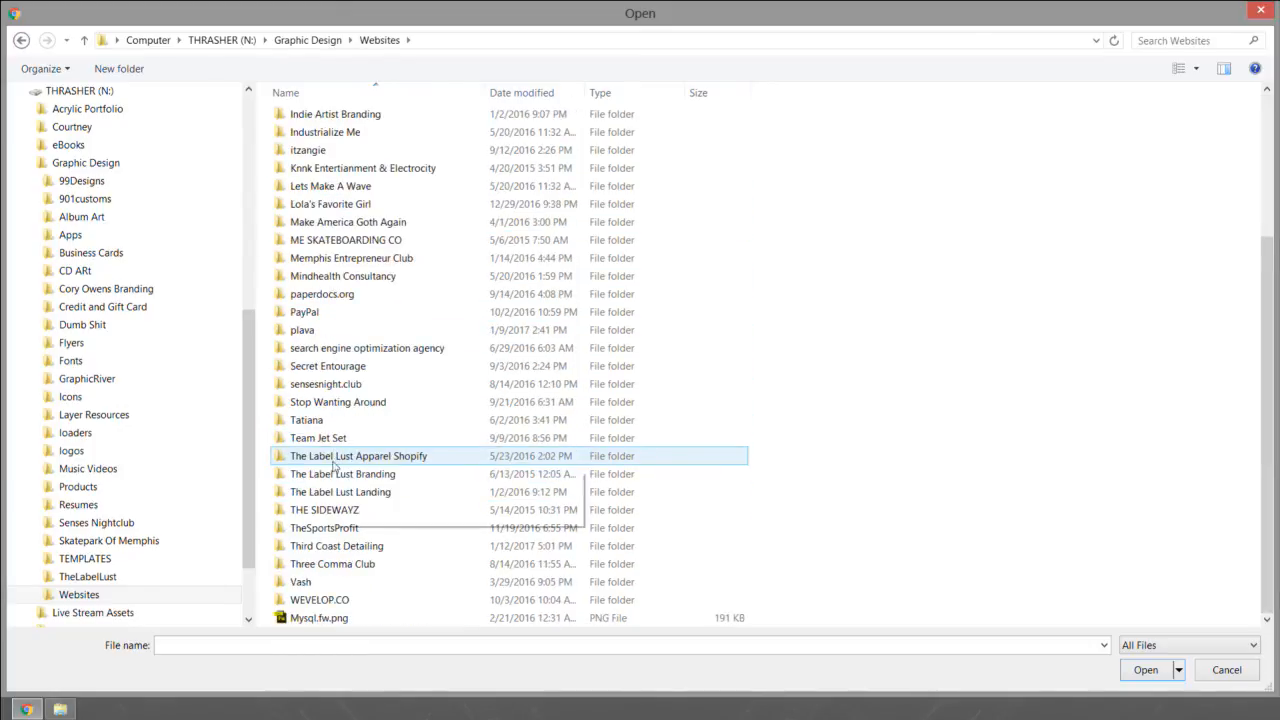
double_click(330, 548)
Step: Choose ronneby.zip from WordPress > Downloaded Themes > Mainfiles and start installing it as a theme
left_click(318, 264)
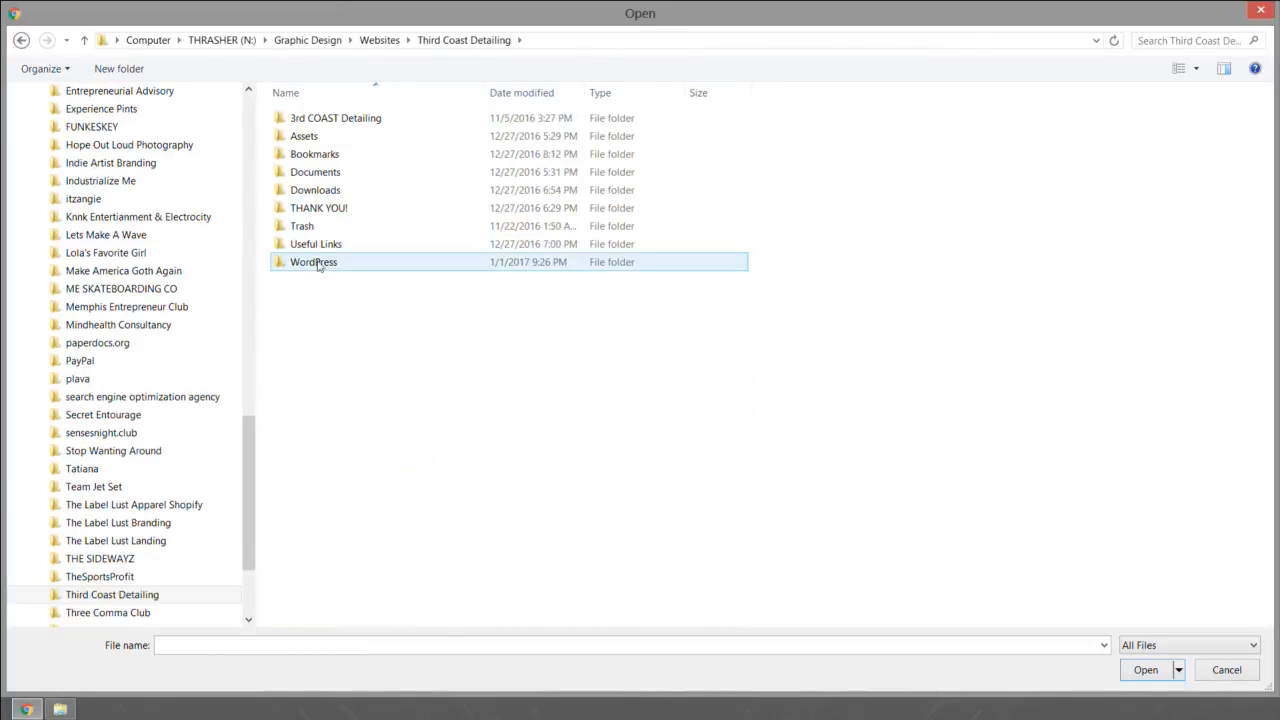
double_click(313, 264)
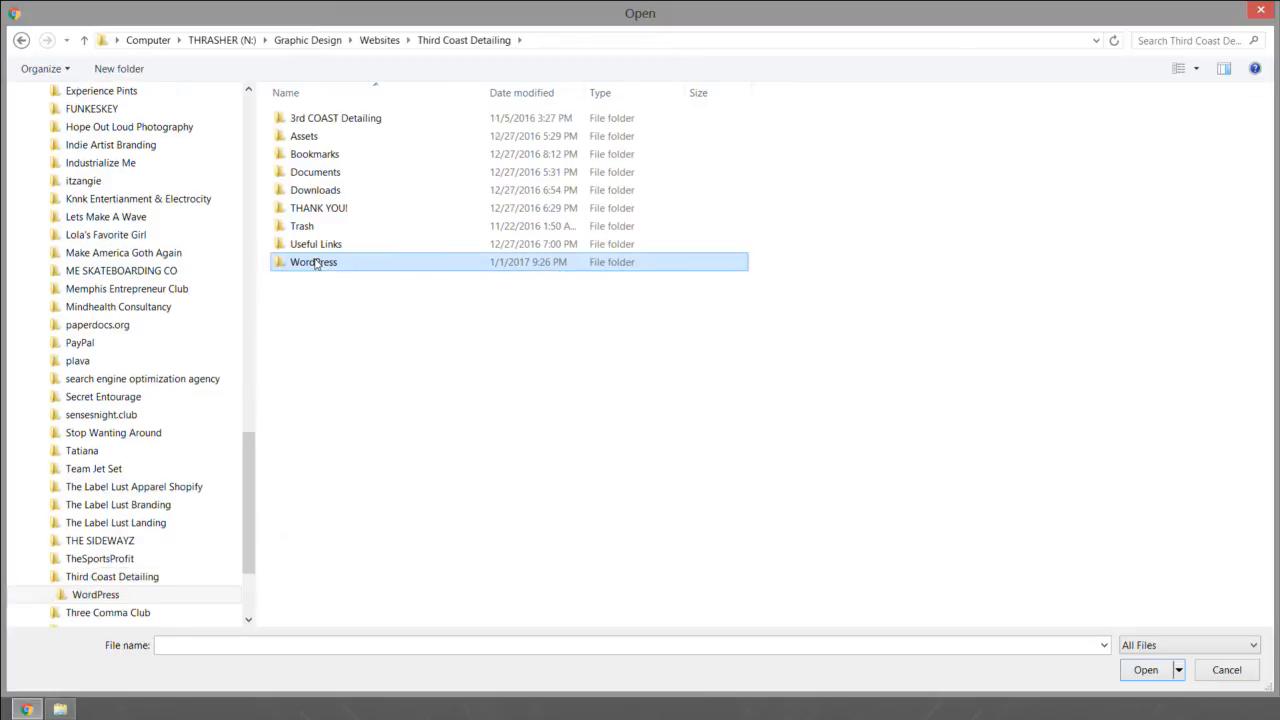
double_click(328, 138)
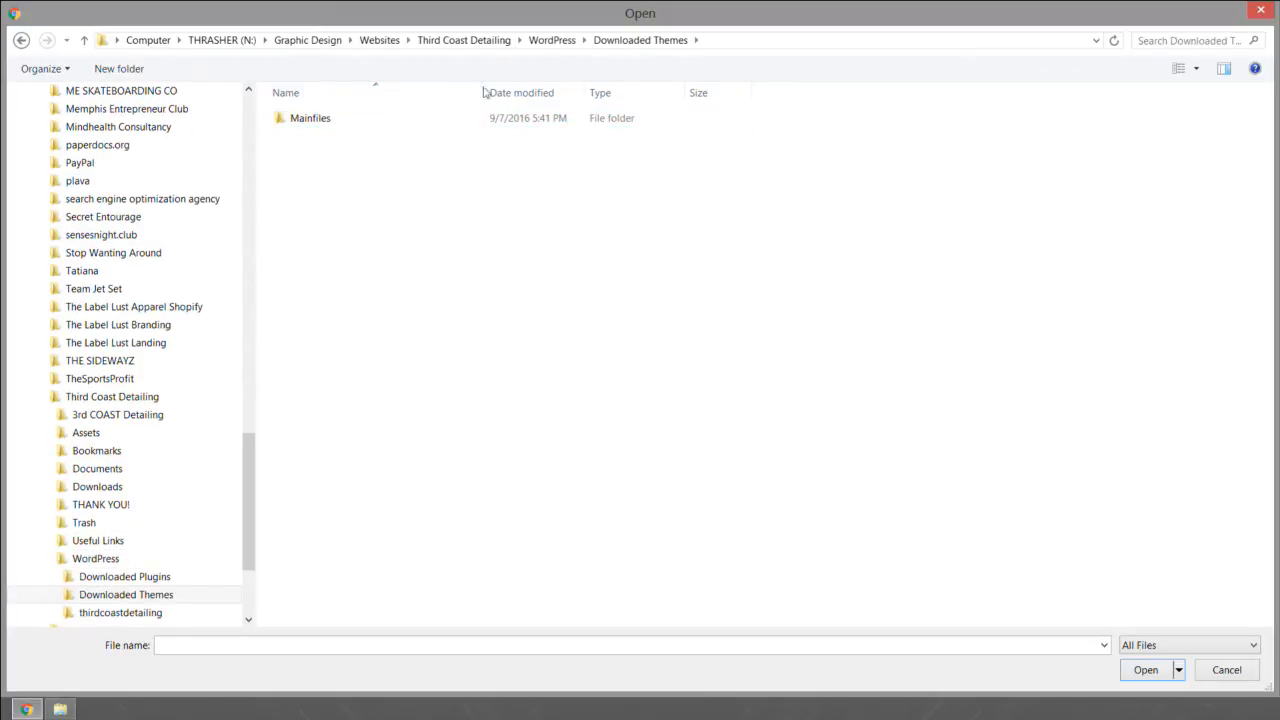
double_click(334, 120)
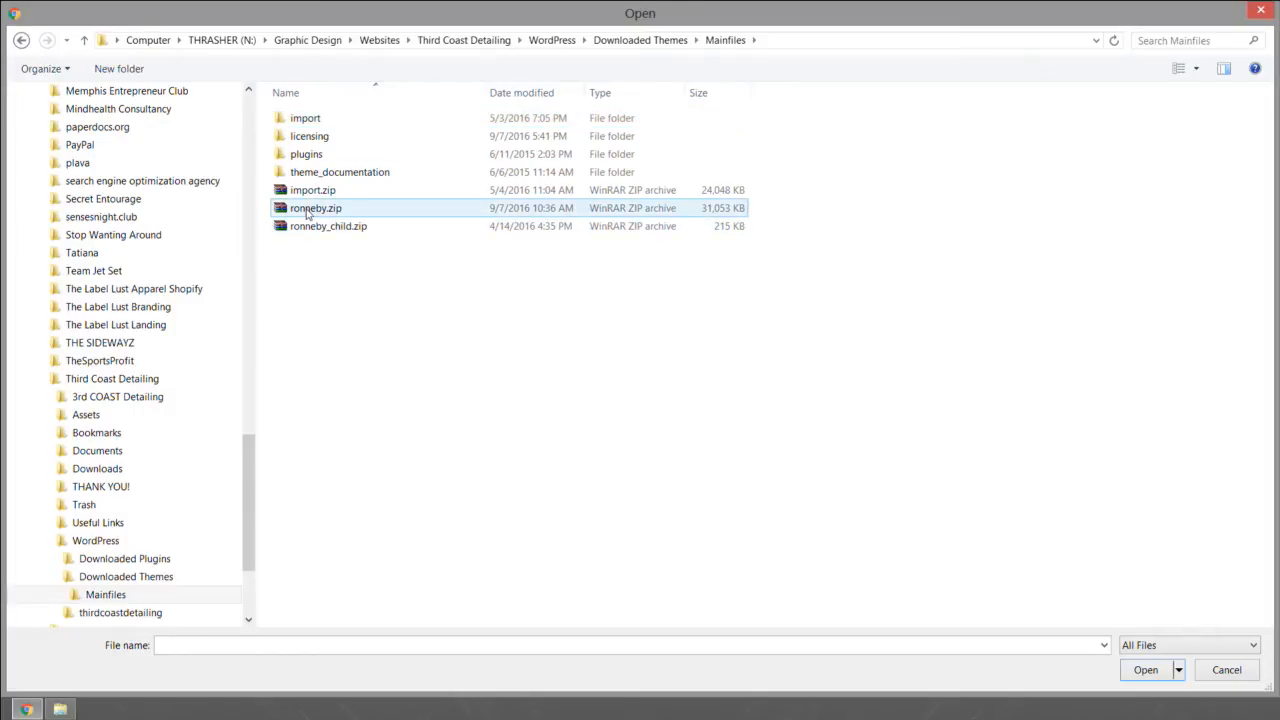
left_click(327, 212)
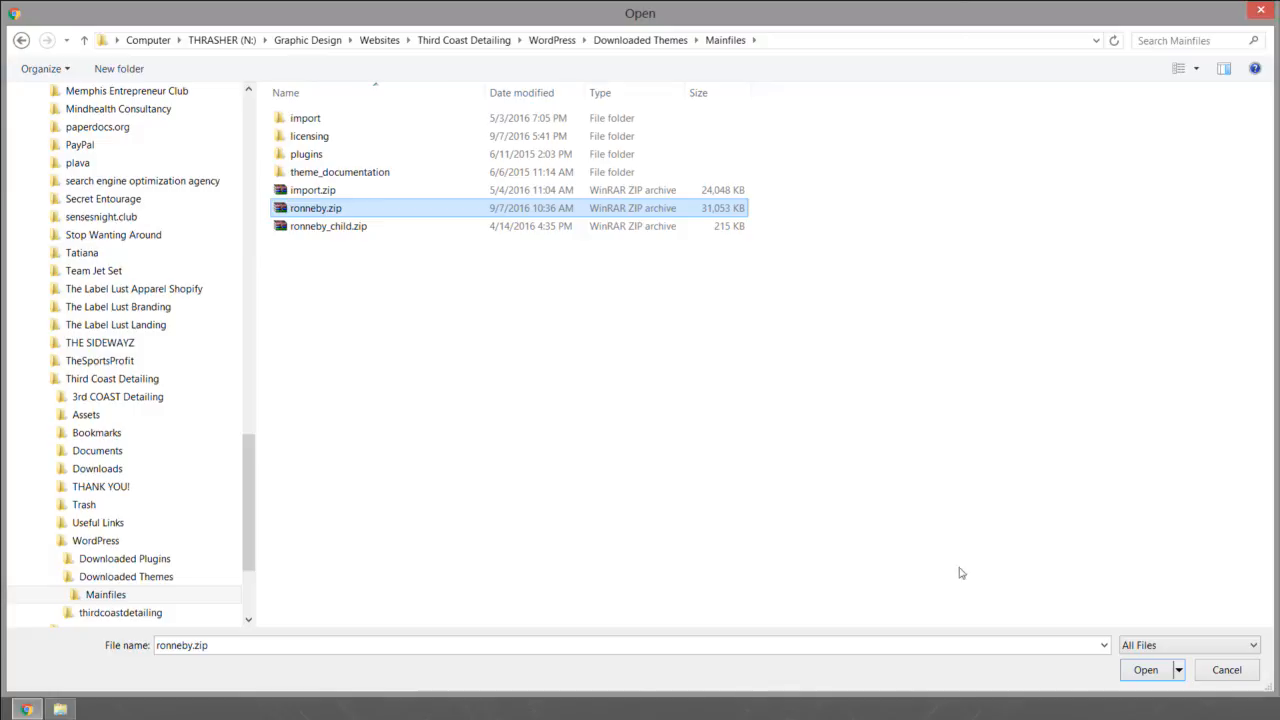
left_click(1148, 669)
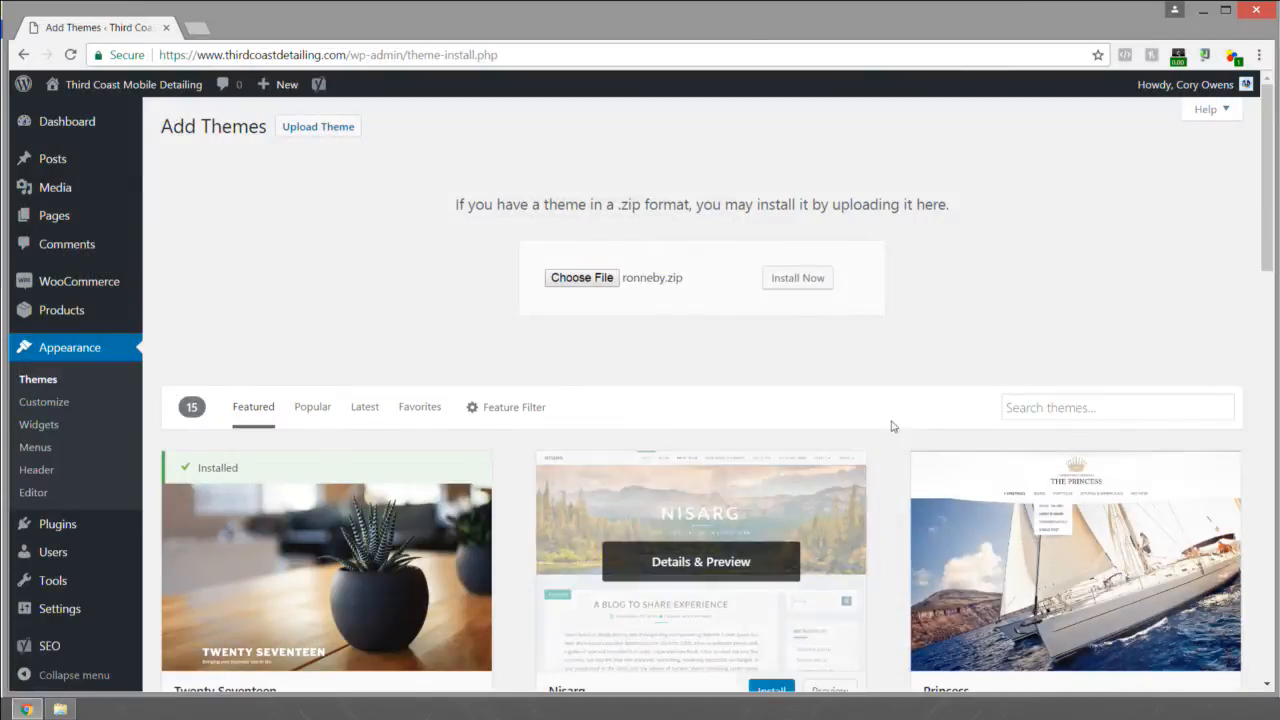
left_click(808, 278)
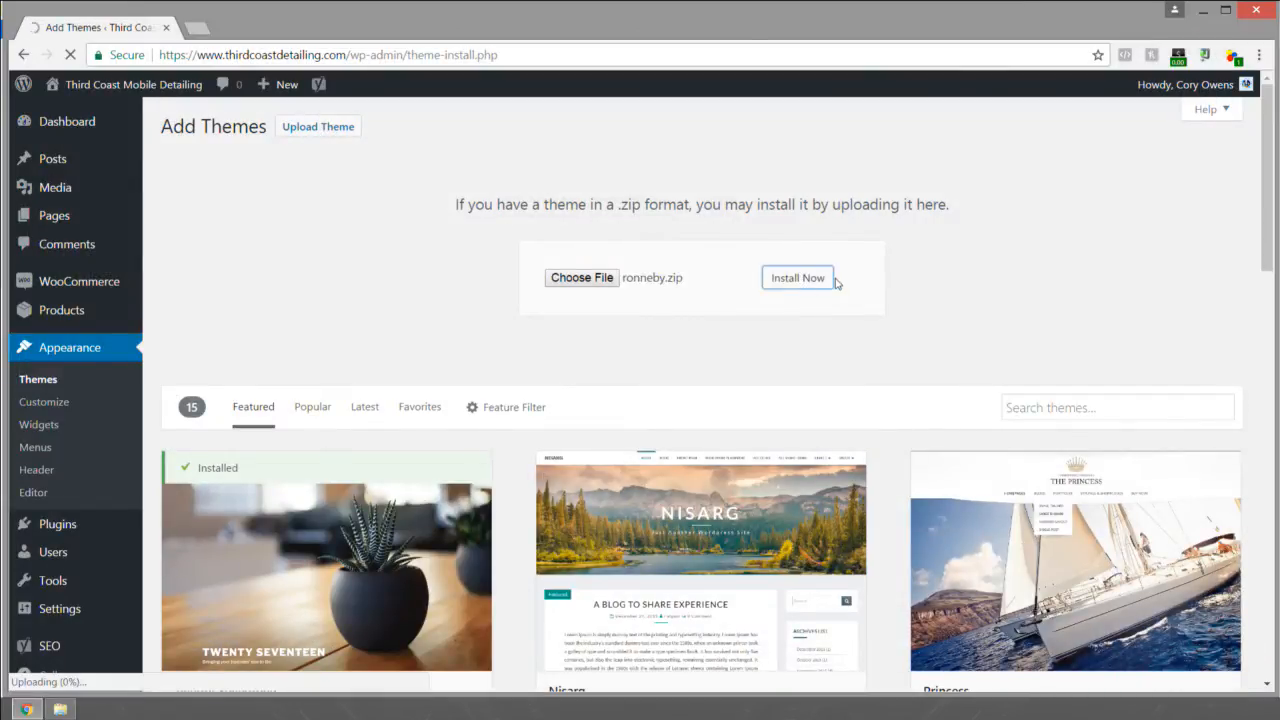
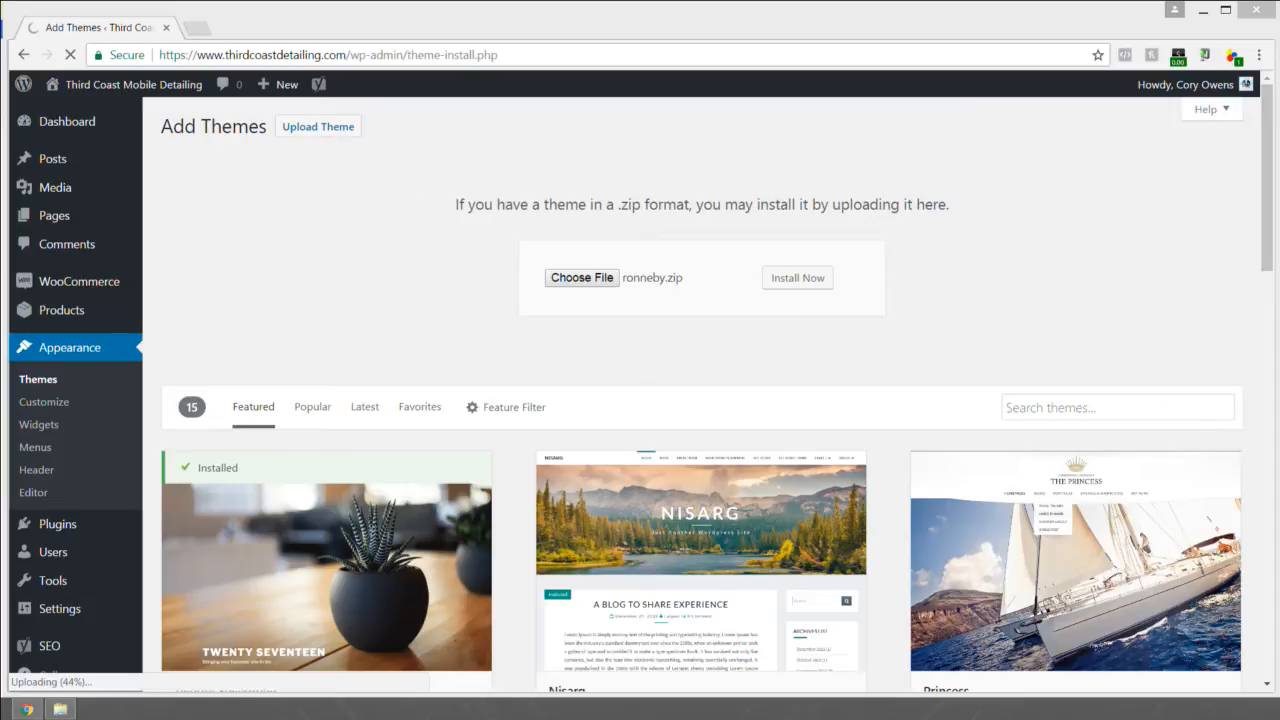
Step: Switch to FileZilla and connect to the saved site Third Coast Root
left_click_drag(1279, 58, 610, 1)
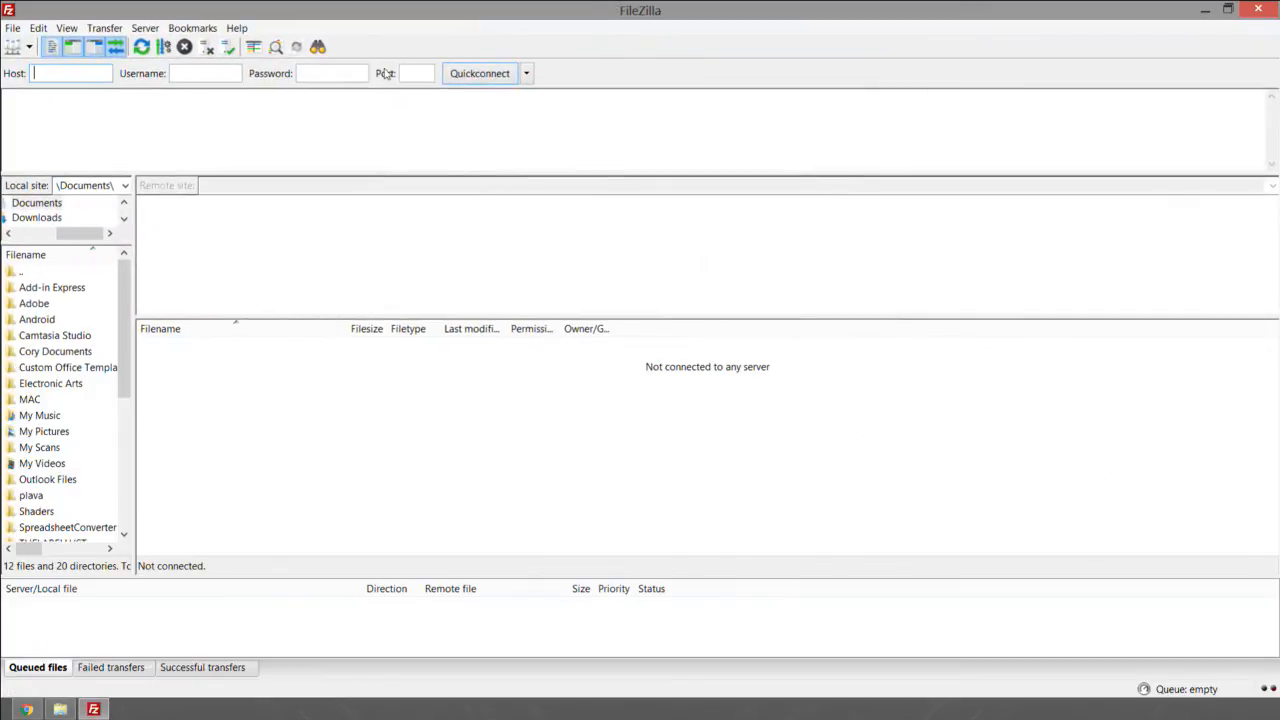
left_click(13, 30)
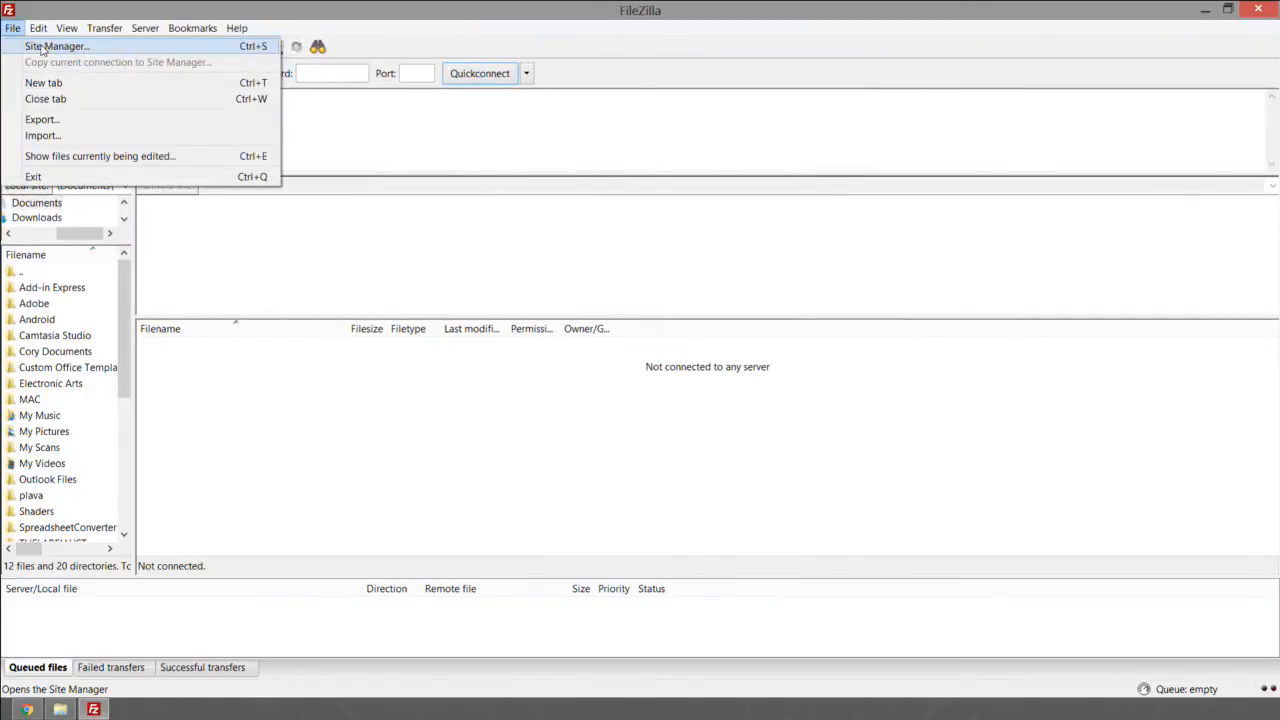
left_click(43, 47)
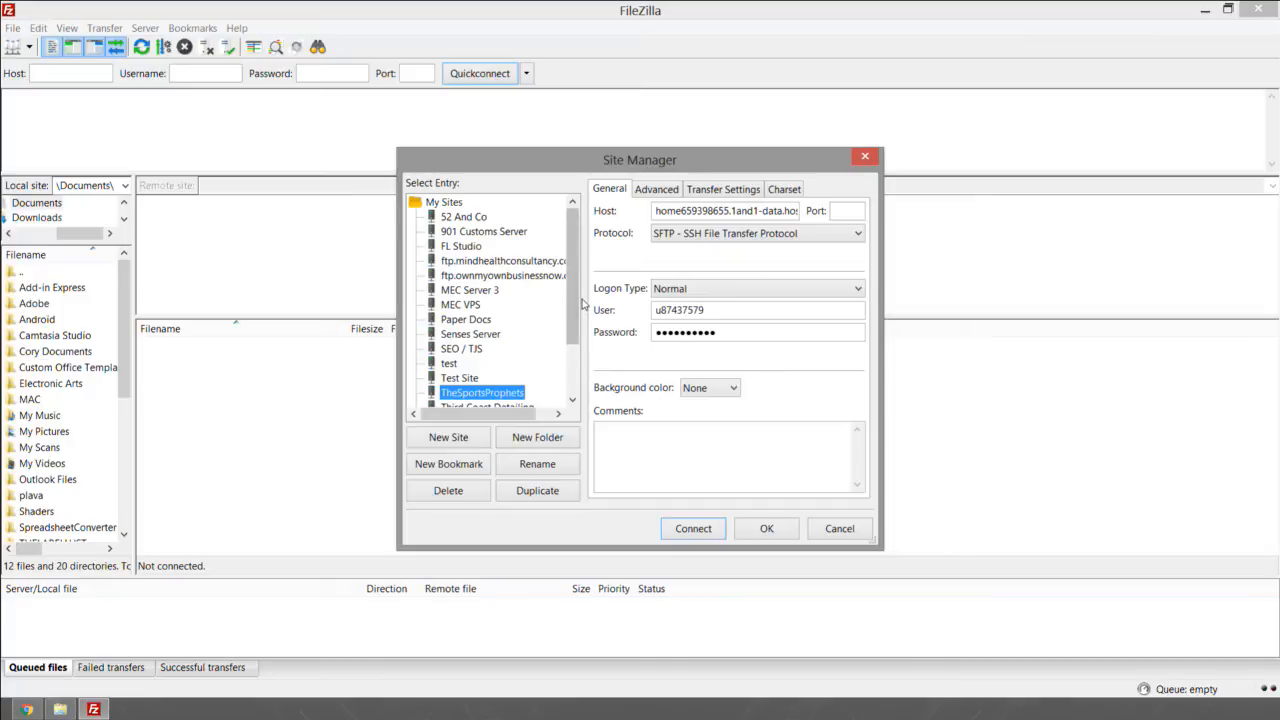
scroll(576, 307, "down", 2)
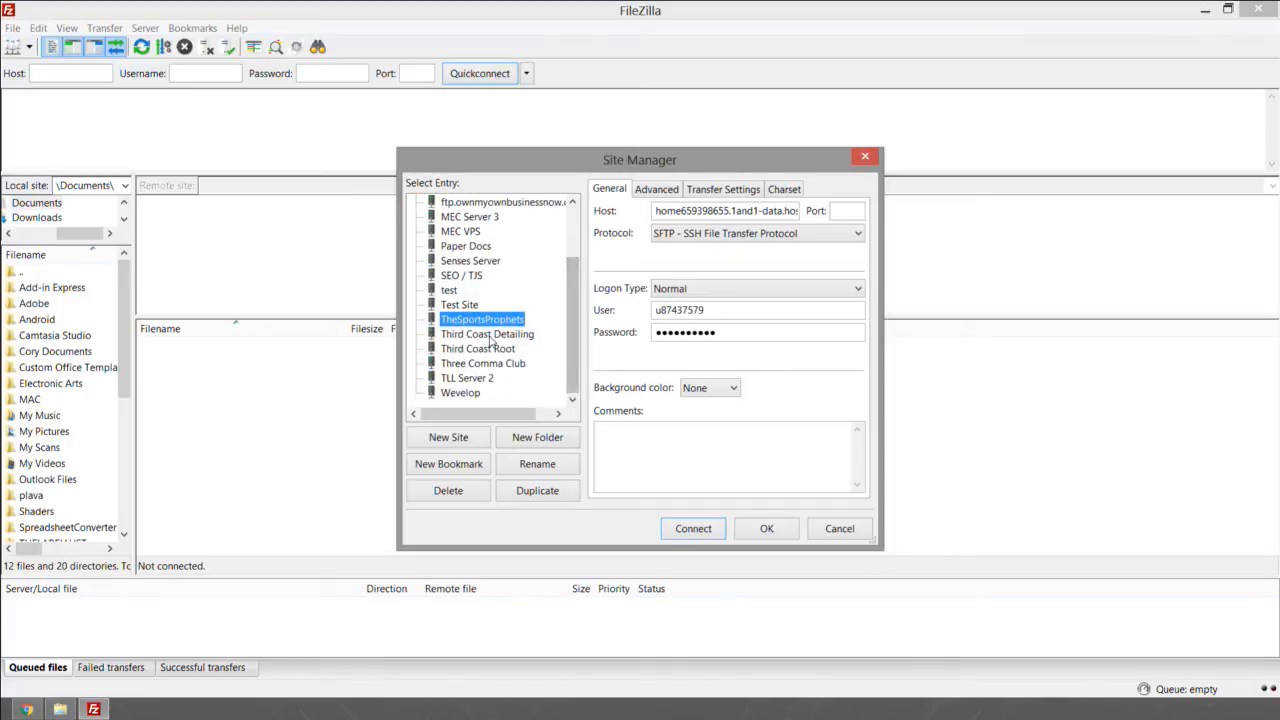
left_click(490, 336)
double_click(473, 349)
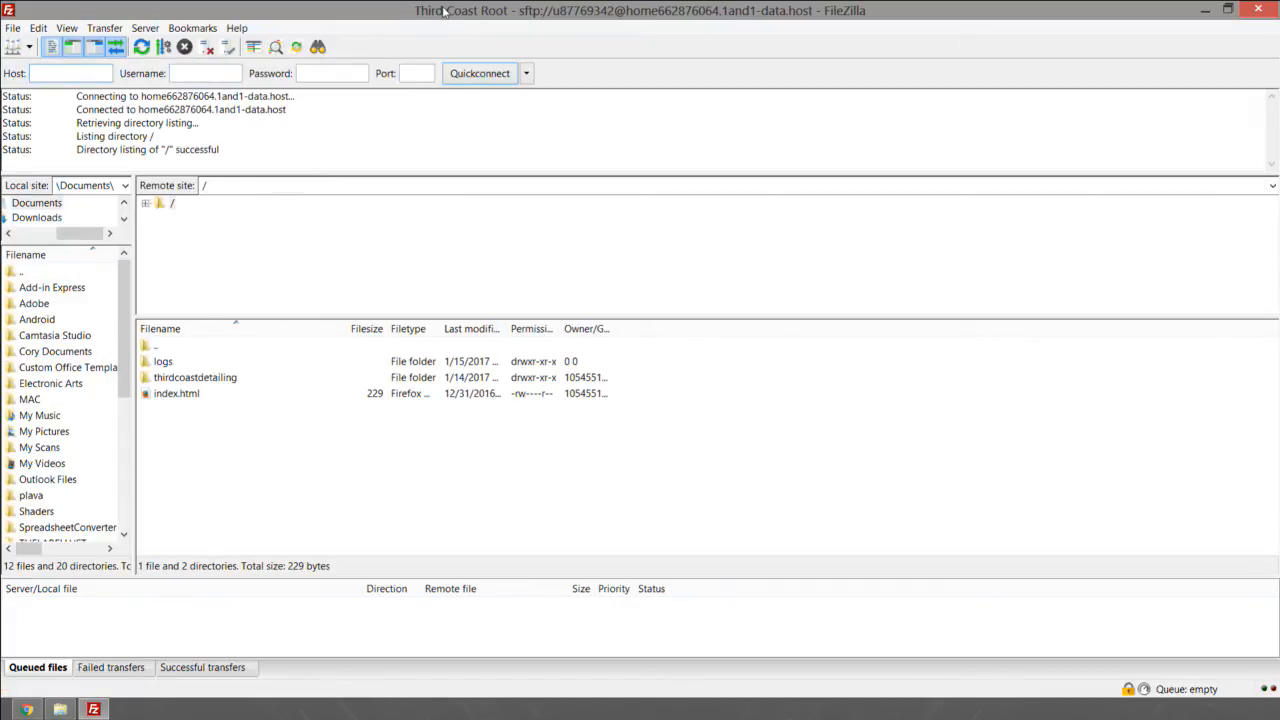
Step: Open the remote folder thirdcoastdetailing/wp-content/themes on the server
double_click(187, 384)
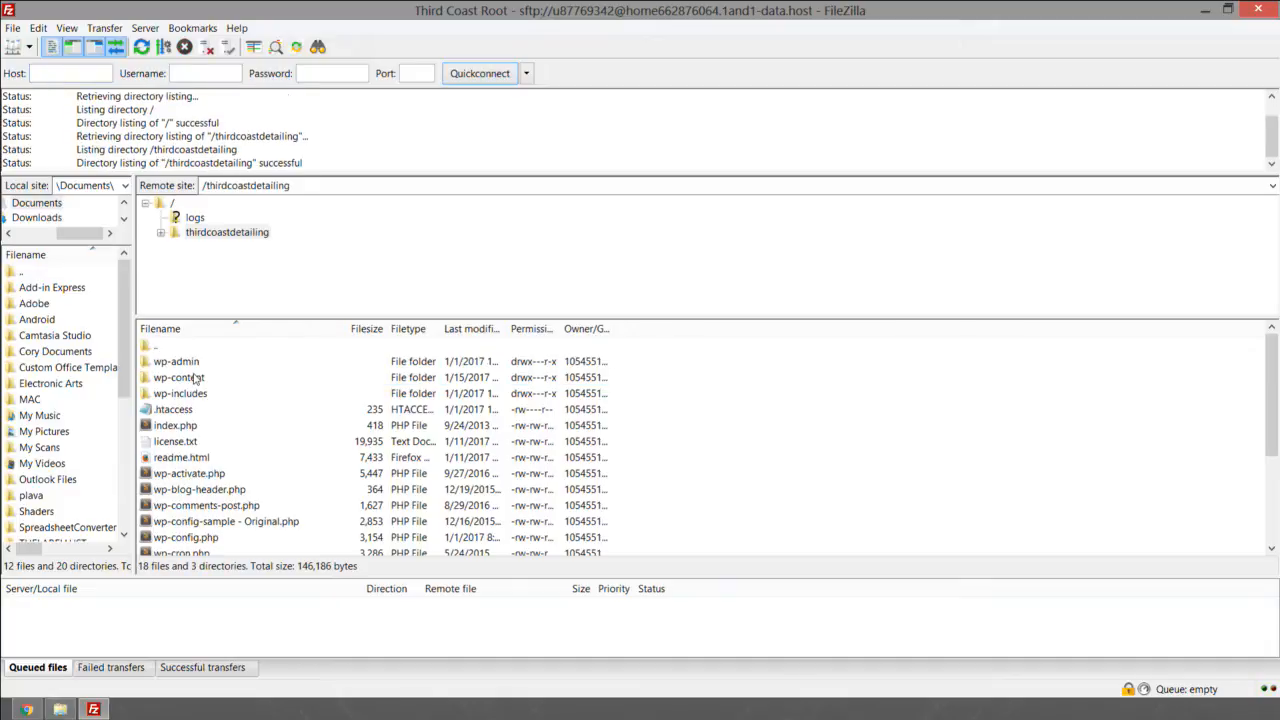
double_click(178, 379)
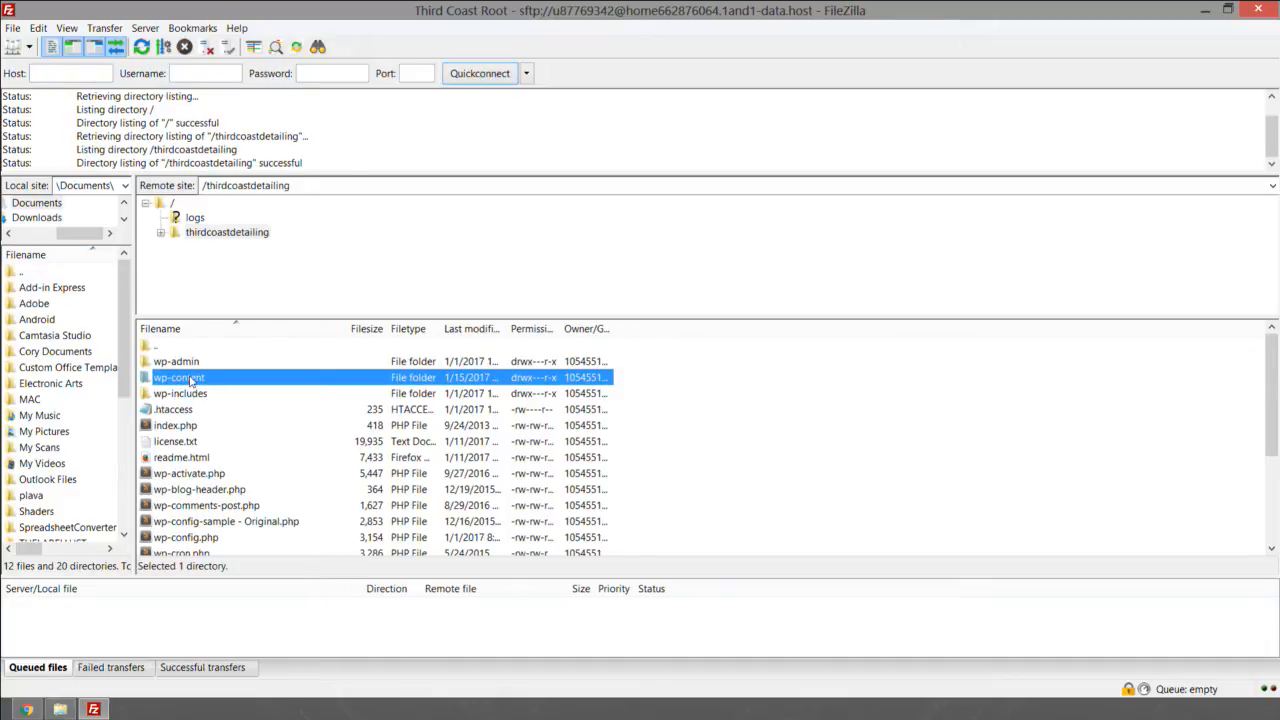
double_click(172, 378)
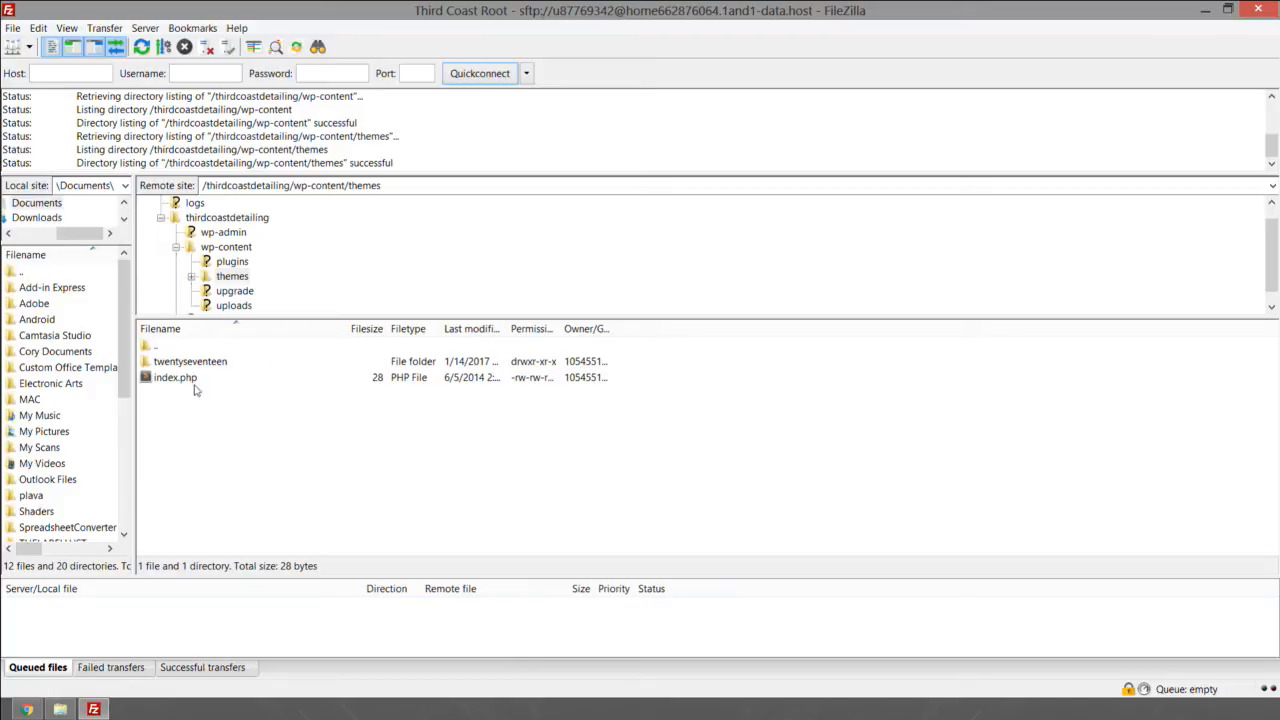
Step: Restore the FileZilla window from full screen and enlarge it to cover most of the desktop
double_click(542, 10)
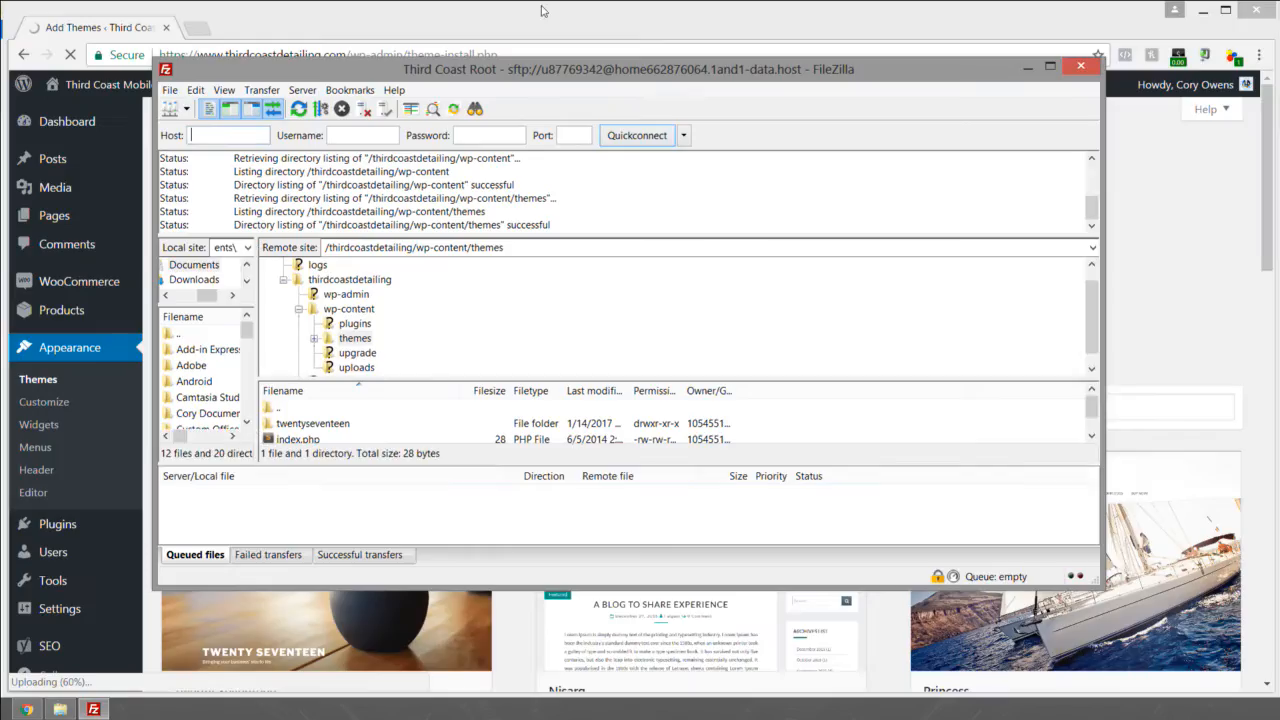
left_click_drag(530, 73, 702, 22)
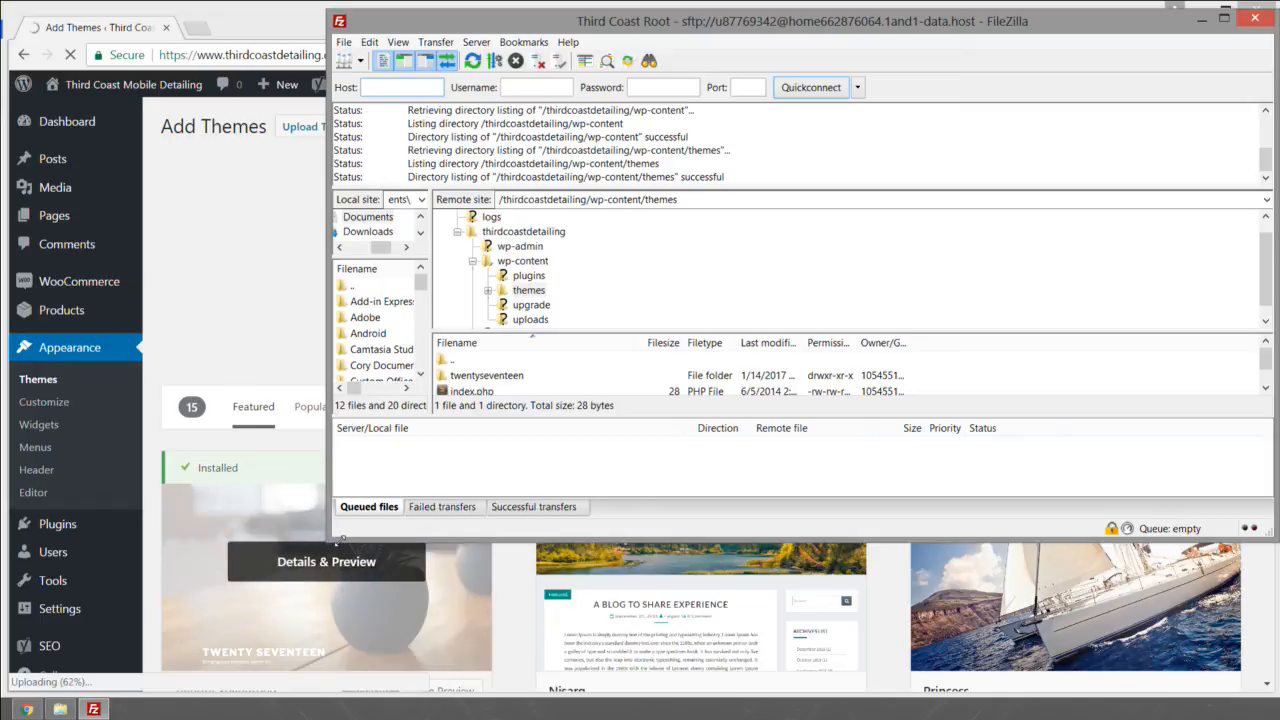
left_click_drag(341, 538, 18, 688)
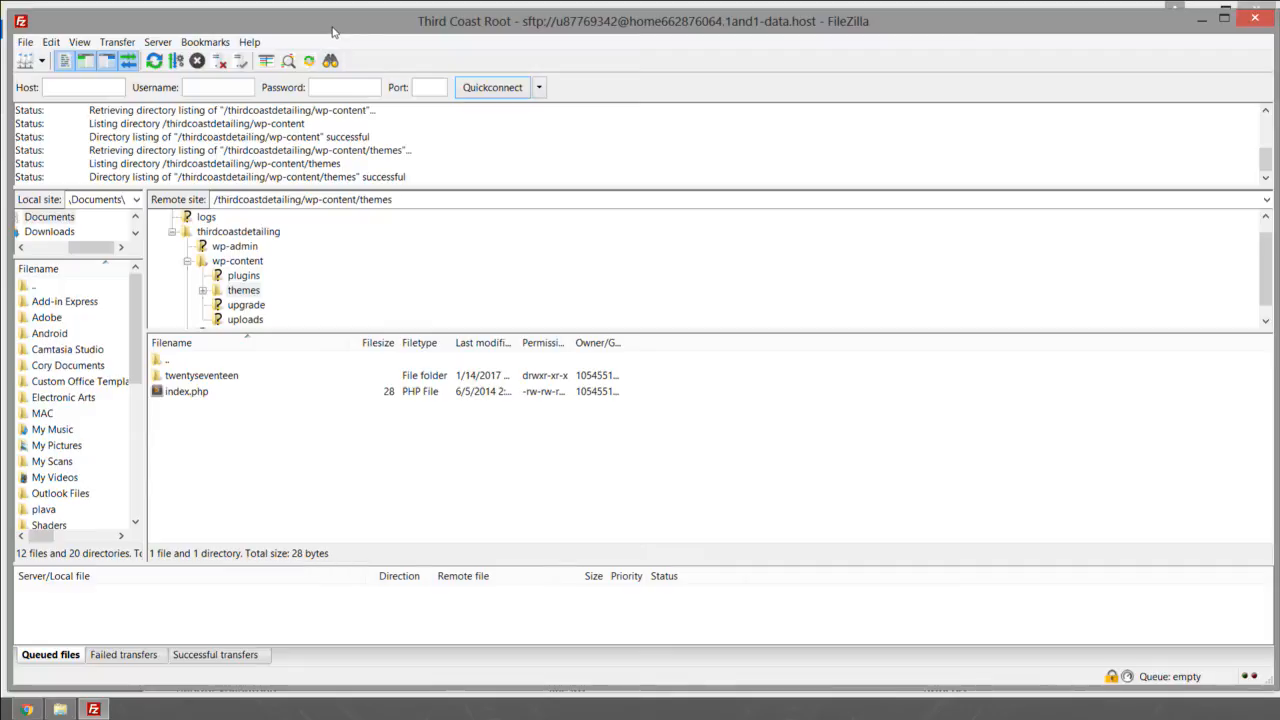
mouse_move(298, 35)
left_mouse_down()
mouse_move(641, 30)
mouse_move(287, 35)
left_mouse_up()
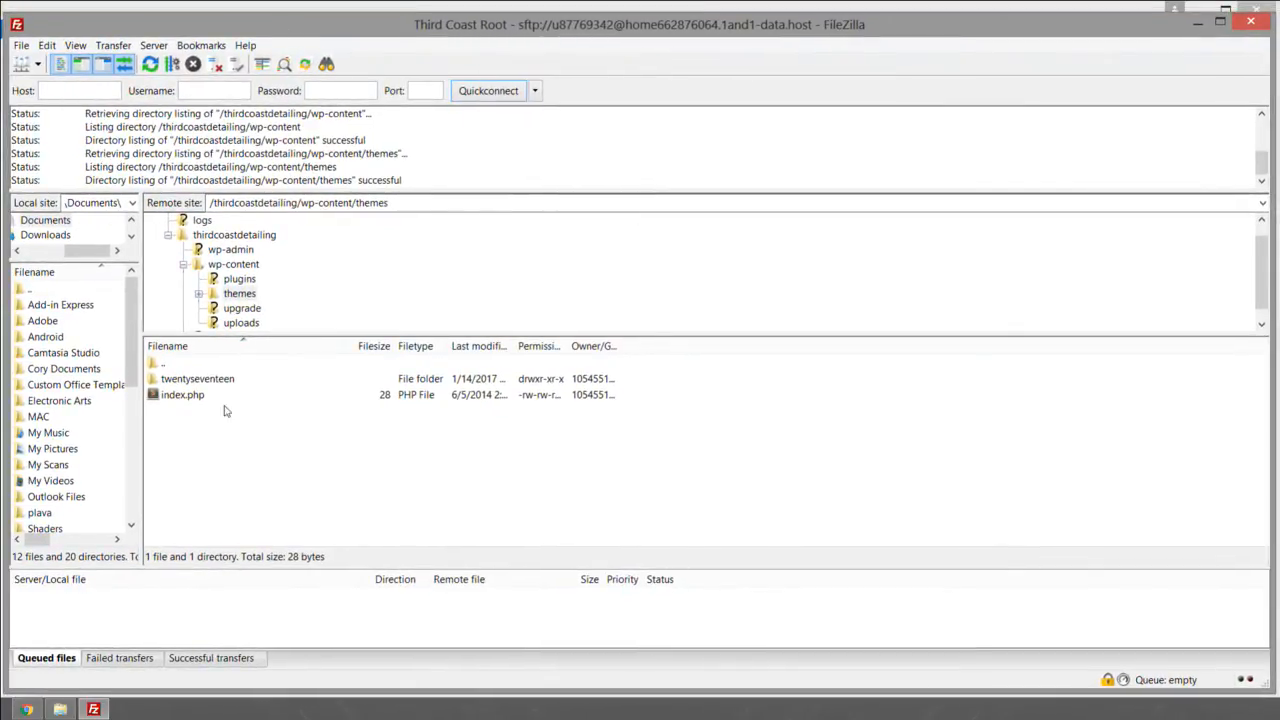
Step: Place the local Mainfiles folder window beside FileZilla and upload ronneby_child.zip from it into the server's themes folder
left_click(60, 709)
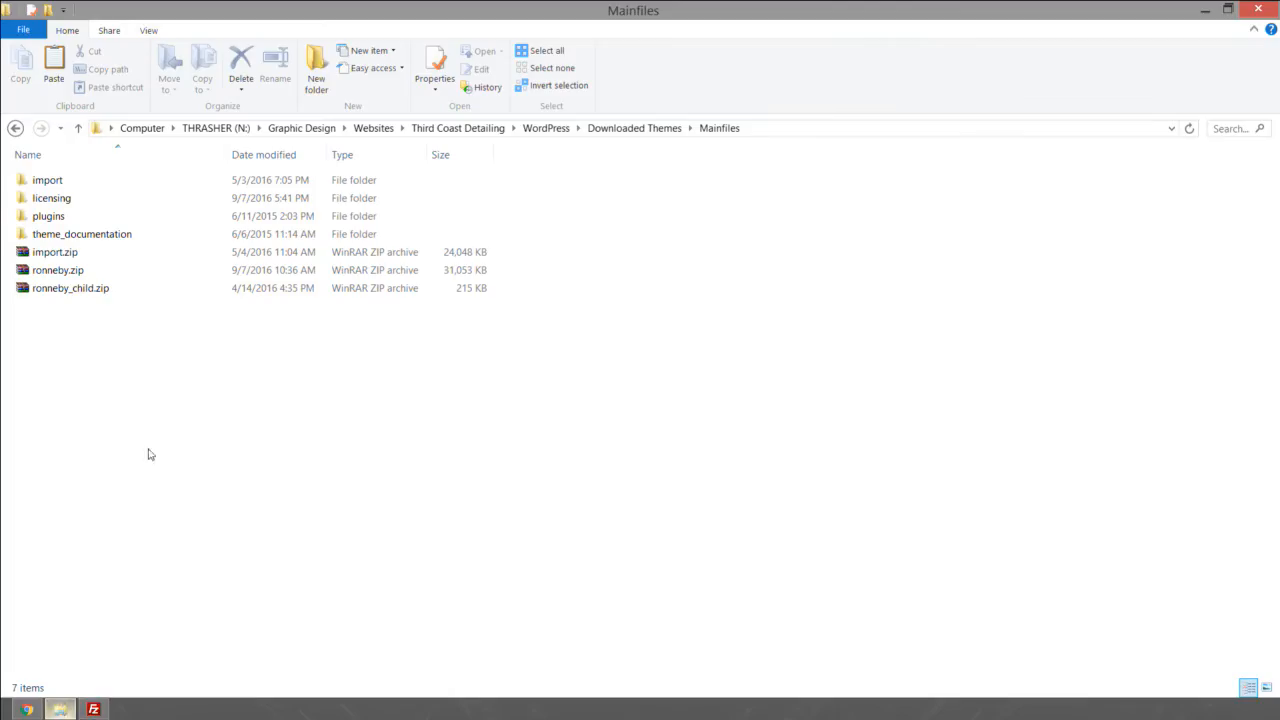
left_click_drag(219, 22, 1006, 67)
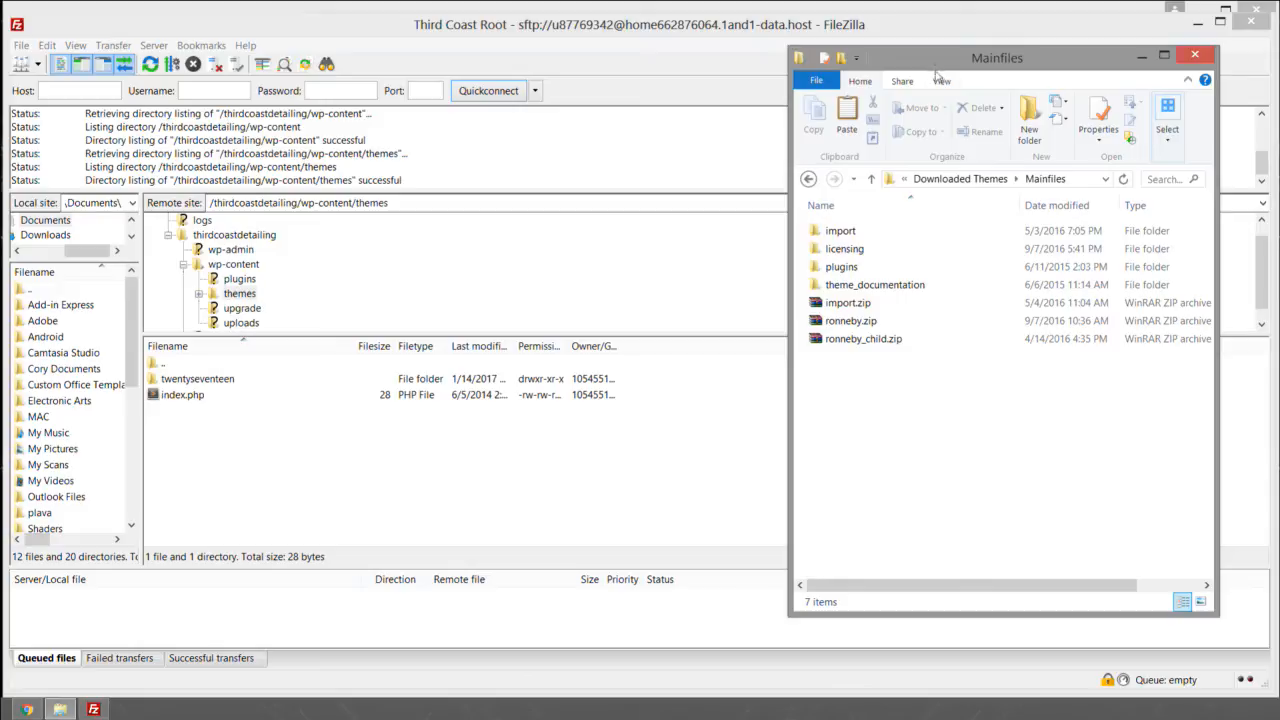
left_click_drag(942, 60, 933, 65)
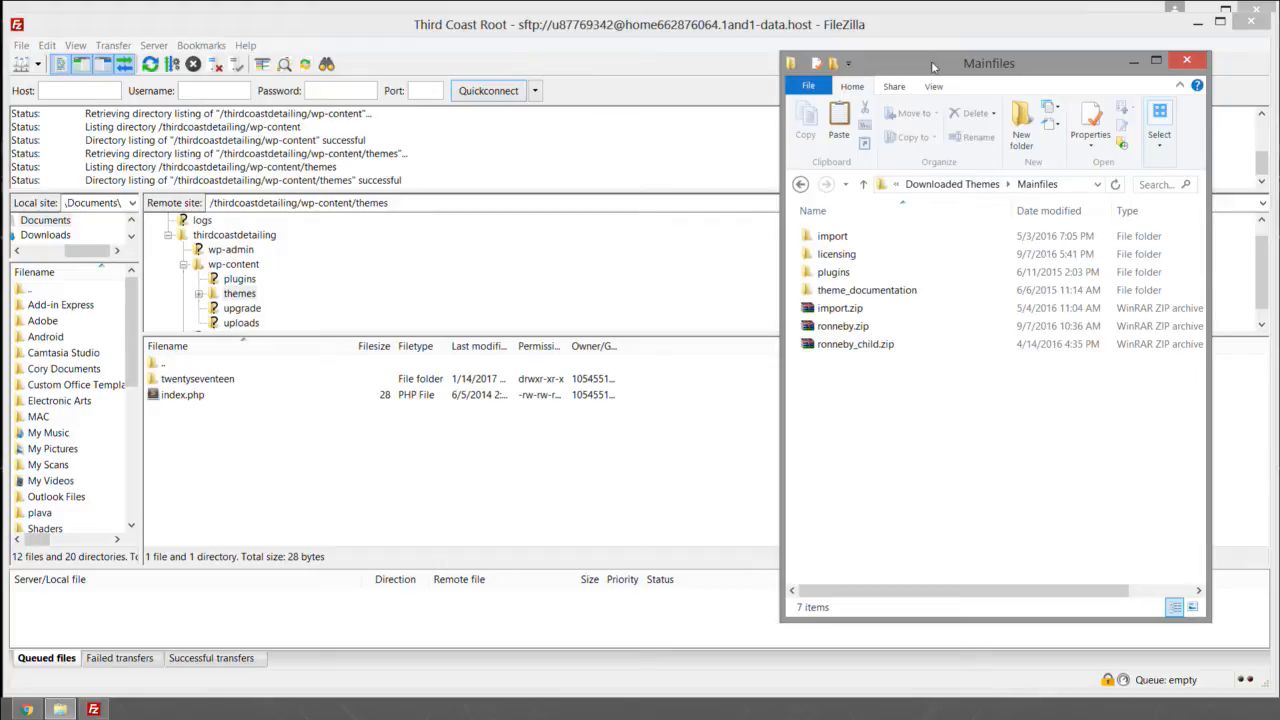
left_click_drag(860, 350, 320, 472)
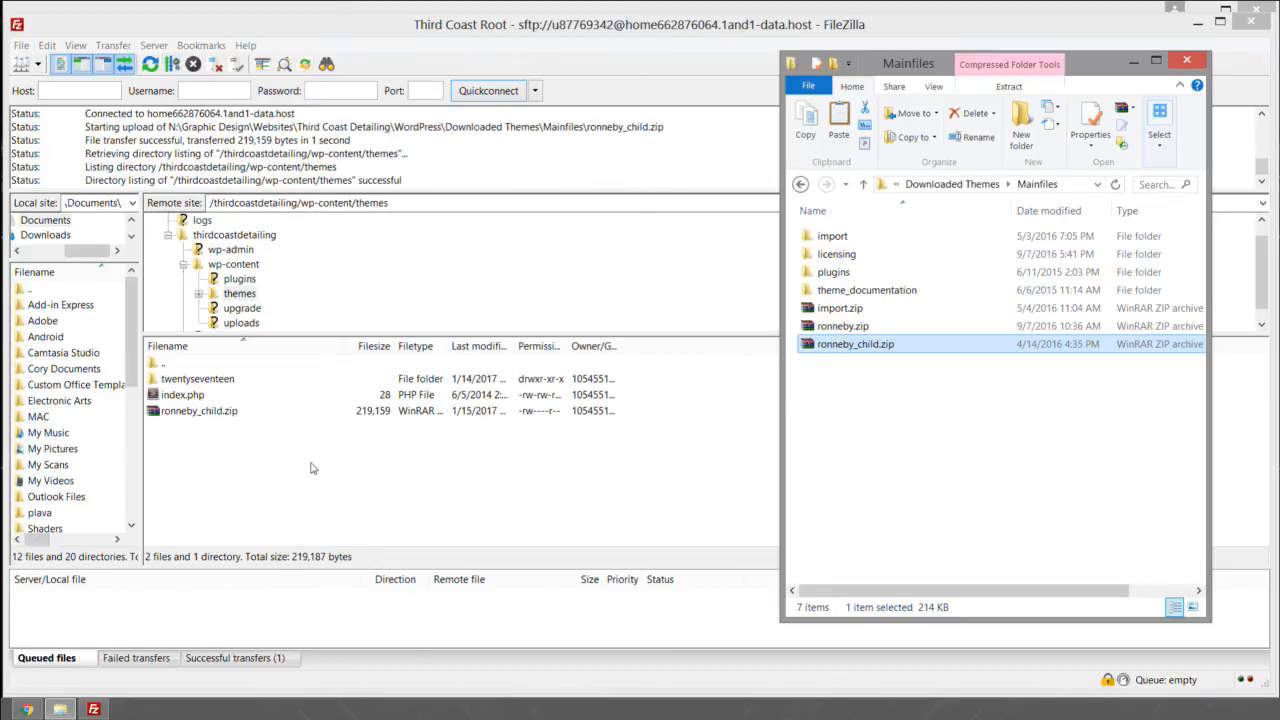
right_click(212, 411)
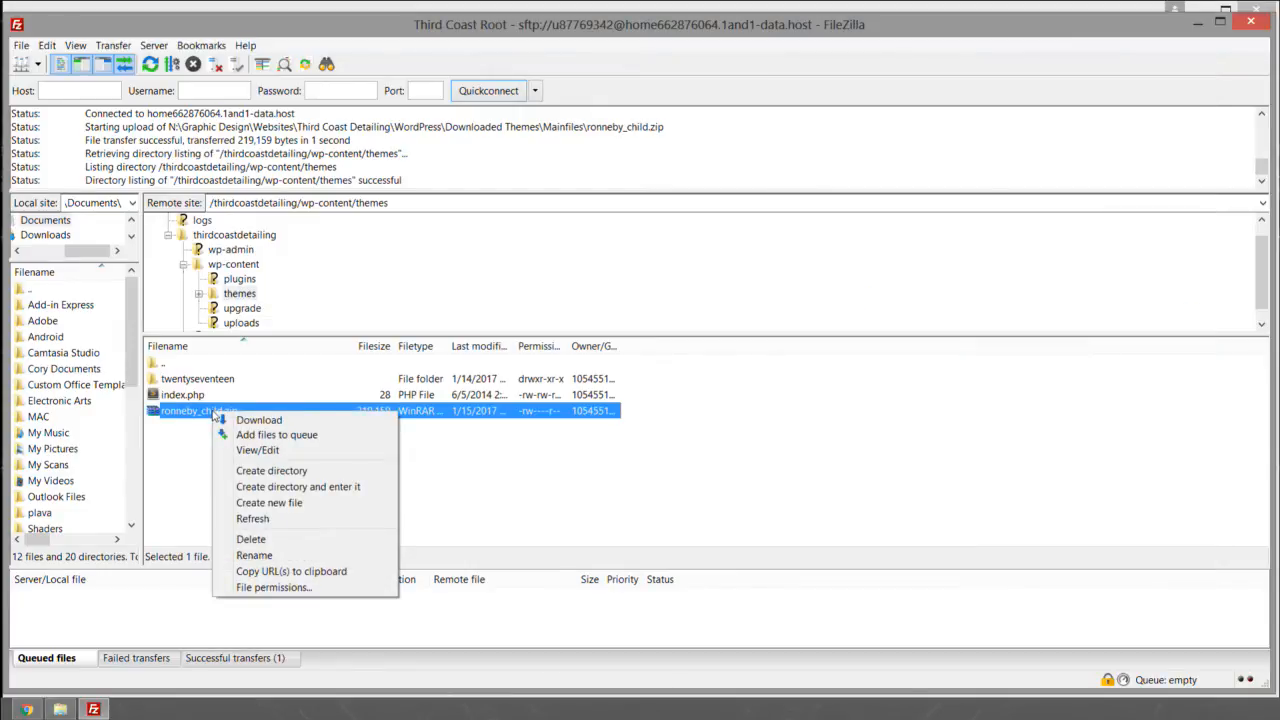
left_click(175, 450)
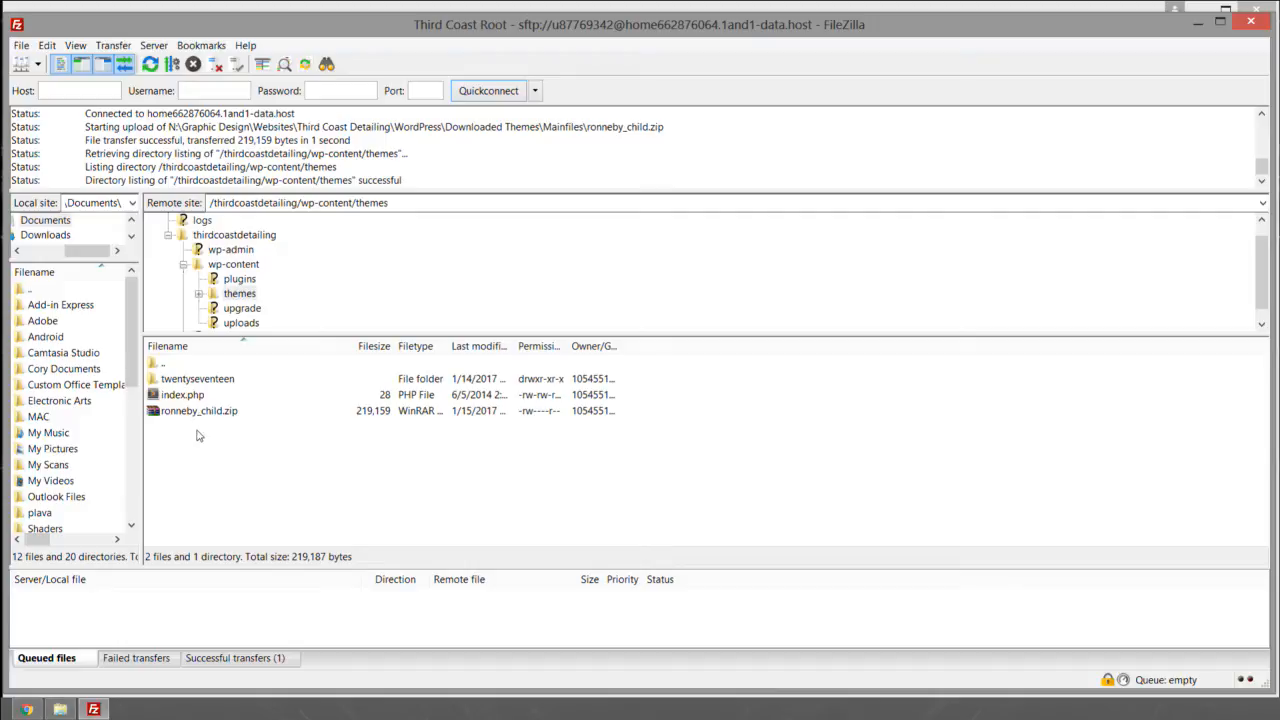
Step: Switch to Chrome, open a new browser tab and return to the ronneby.zip installation page to check its progress
left_click(26, 709)
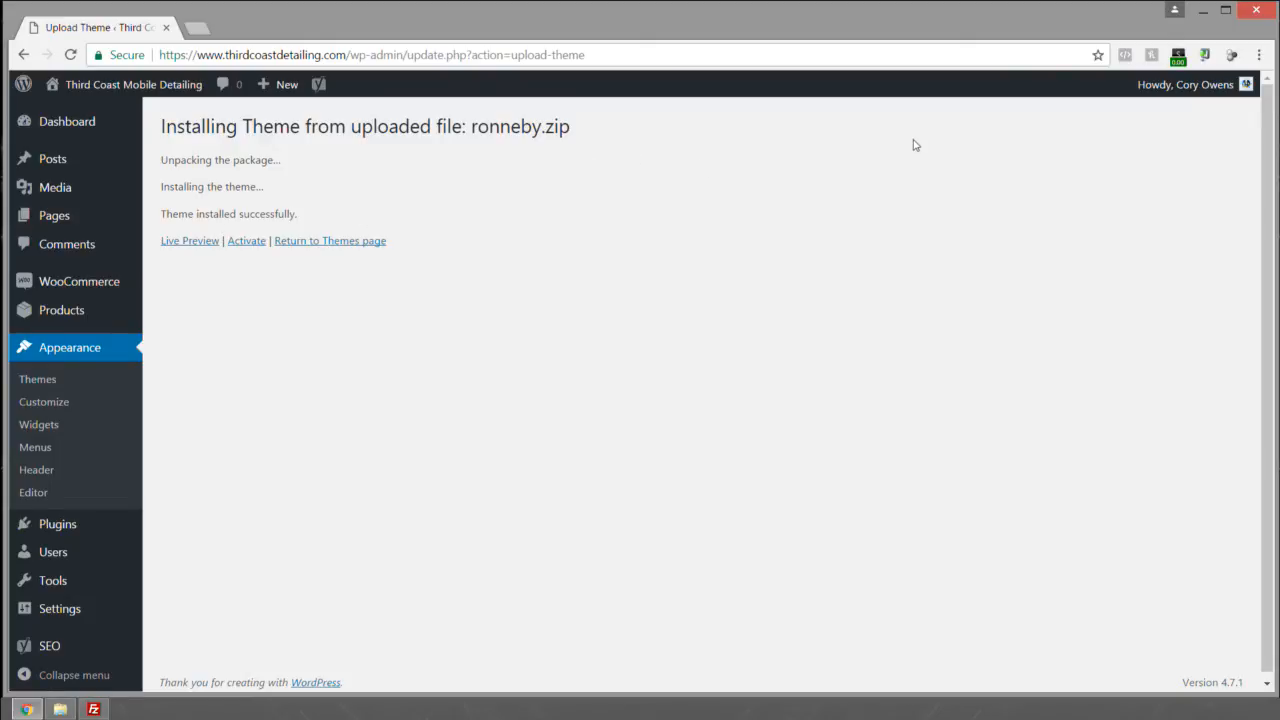
left_click(197, 28)
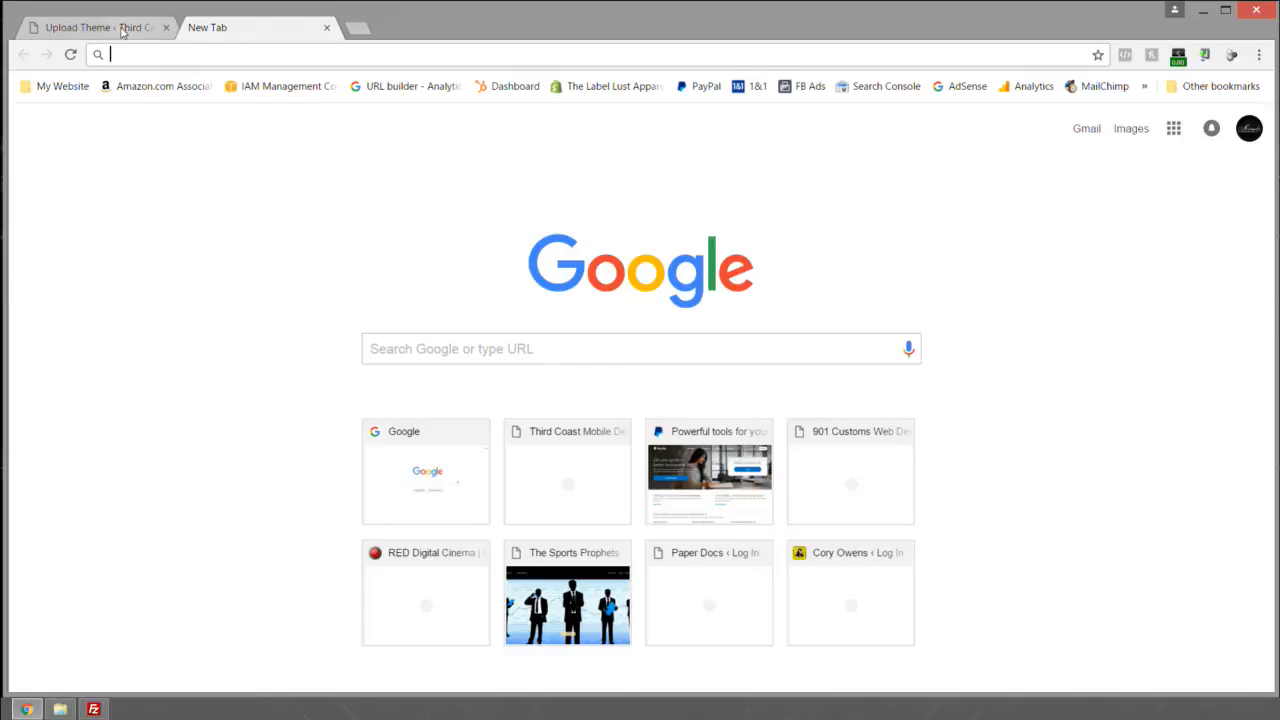
left_click(122, 33)
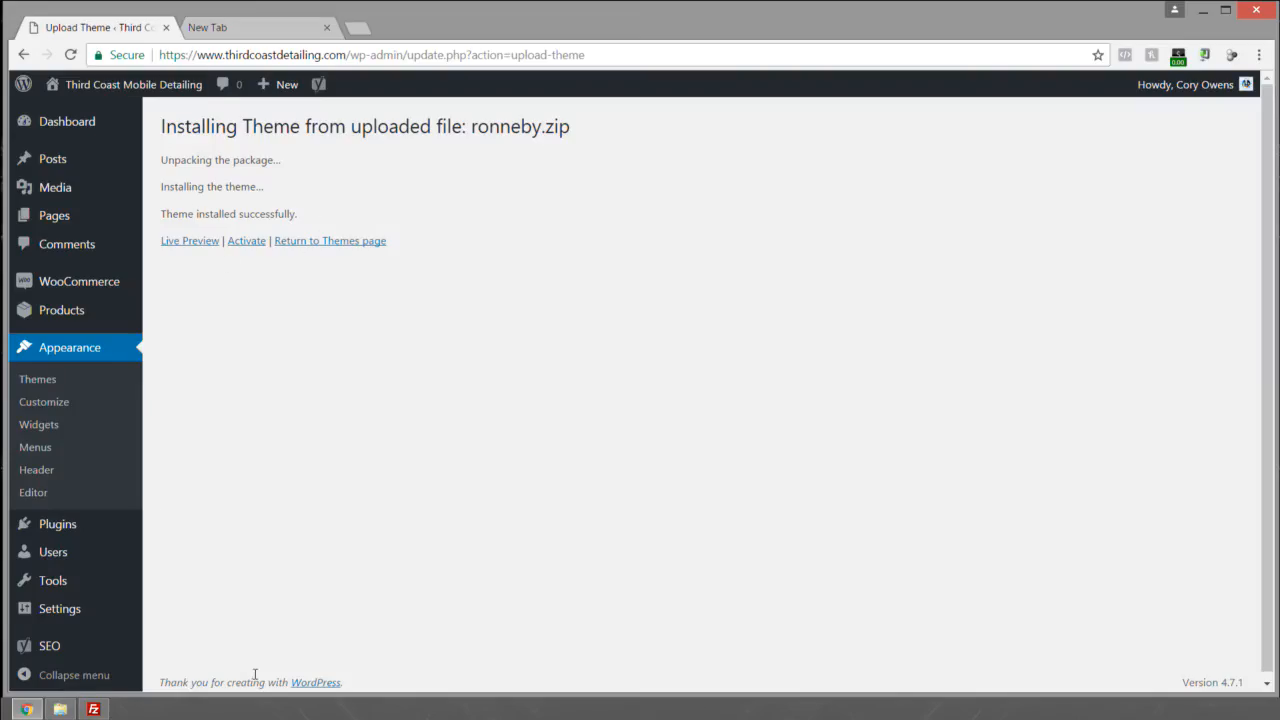
Step: Switch to FileZilla, refresh the remote themes listing and check it for the ronneby folder and ronneby_child.zip
left_click(93, 709)
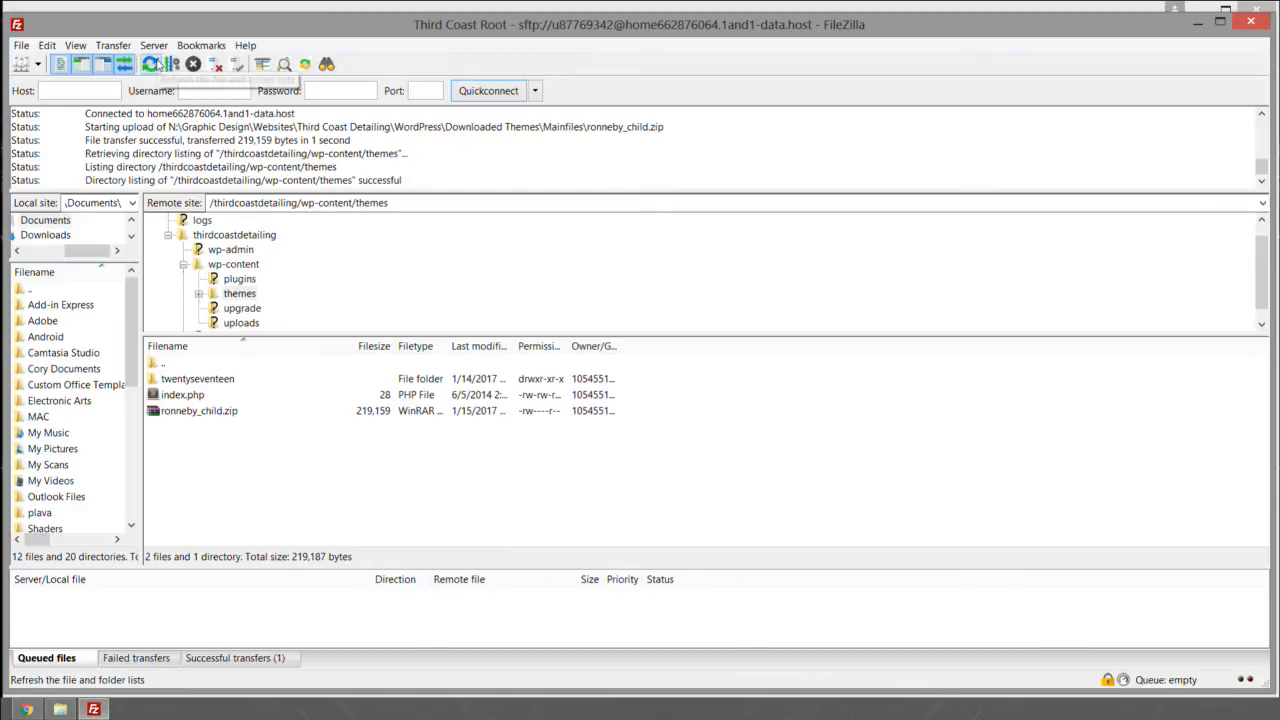
left_click(152, 64)
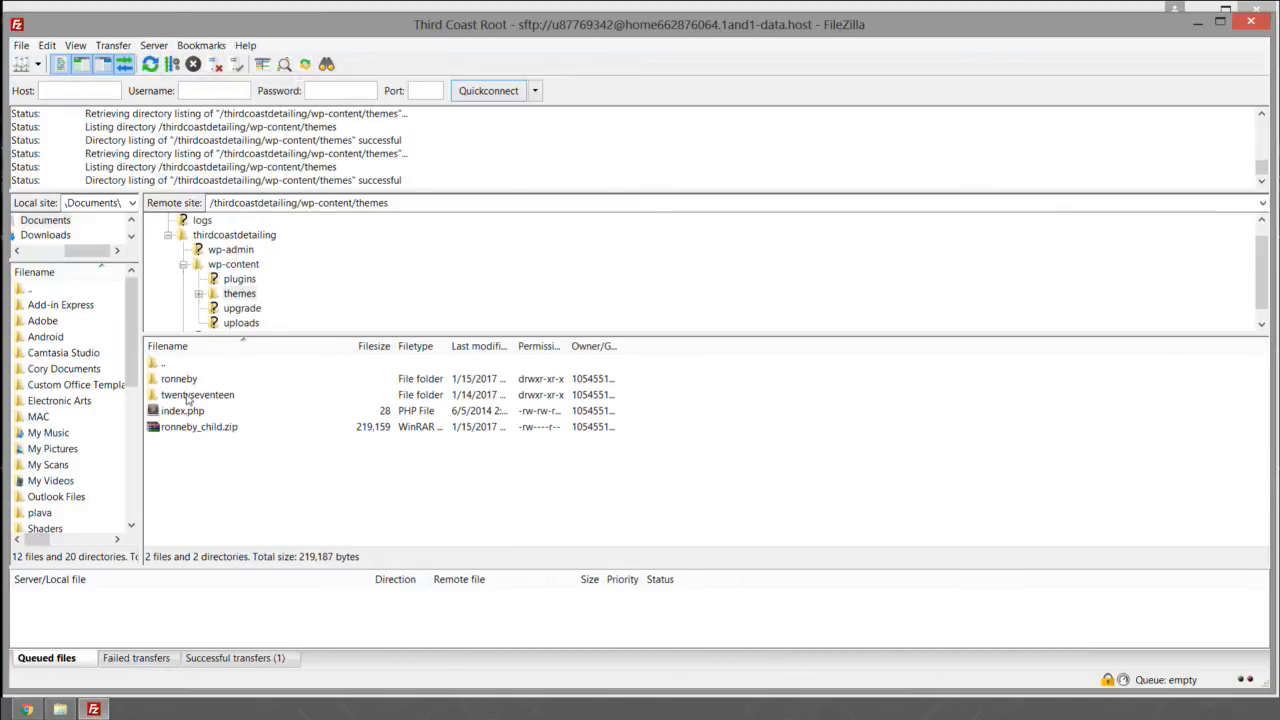
left_click(186, 398)
left_click(192, 382)
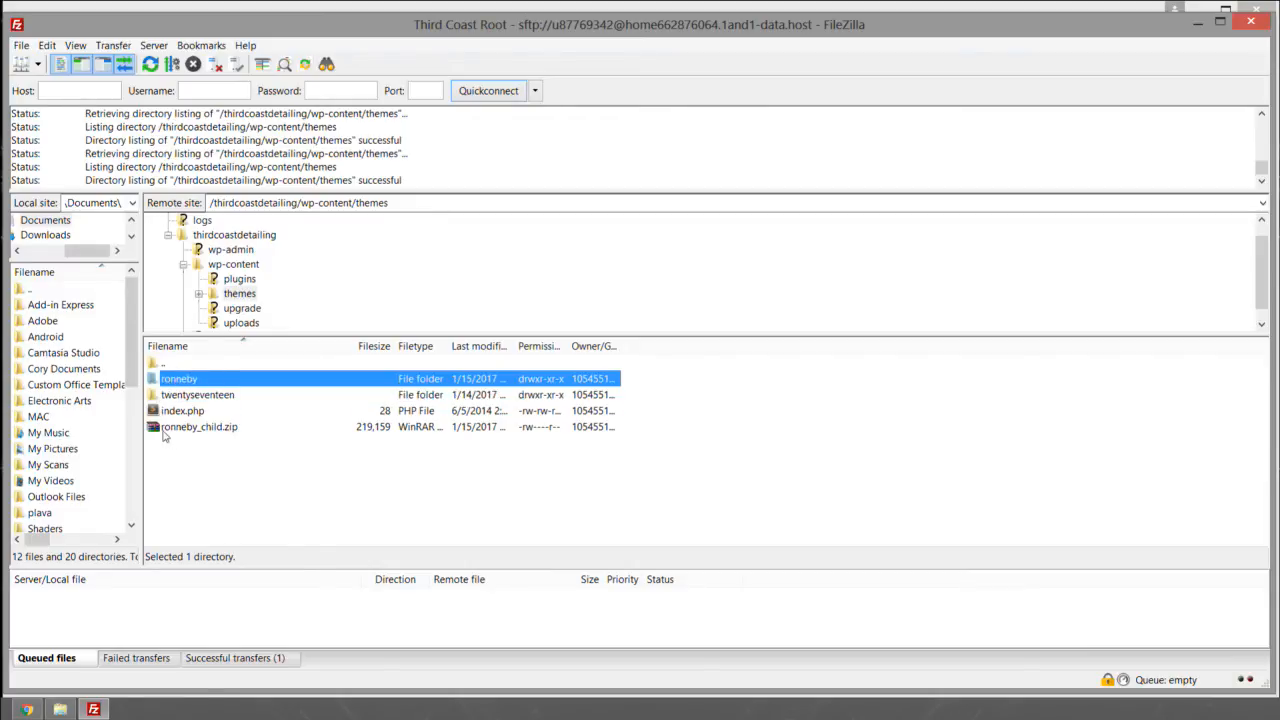
left_click(164, 430)
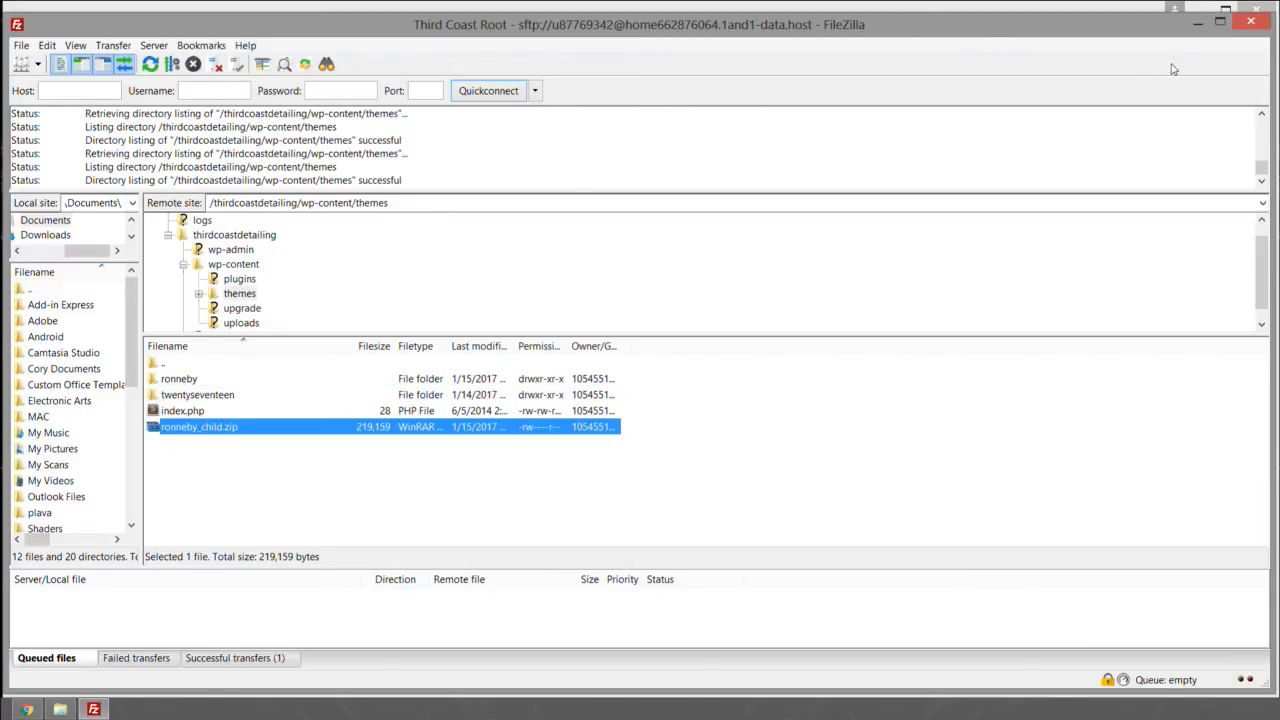
left_click(209, 448)
left_click(433, 427)
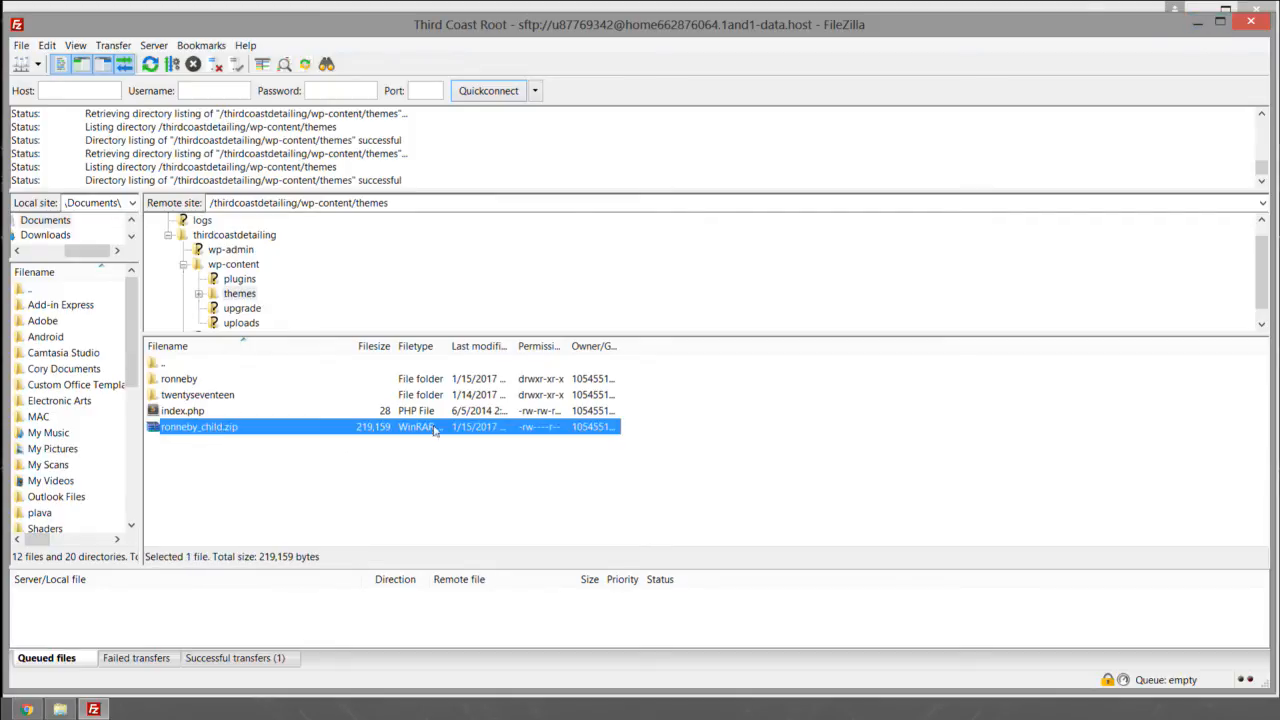
Step: Minimize FileZilla and load 1and1.com in the browser's empty new tab
left_click(1197, 27)
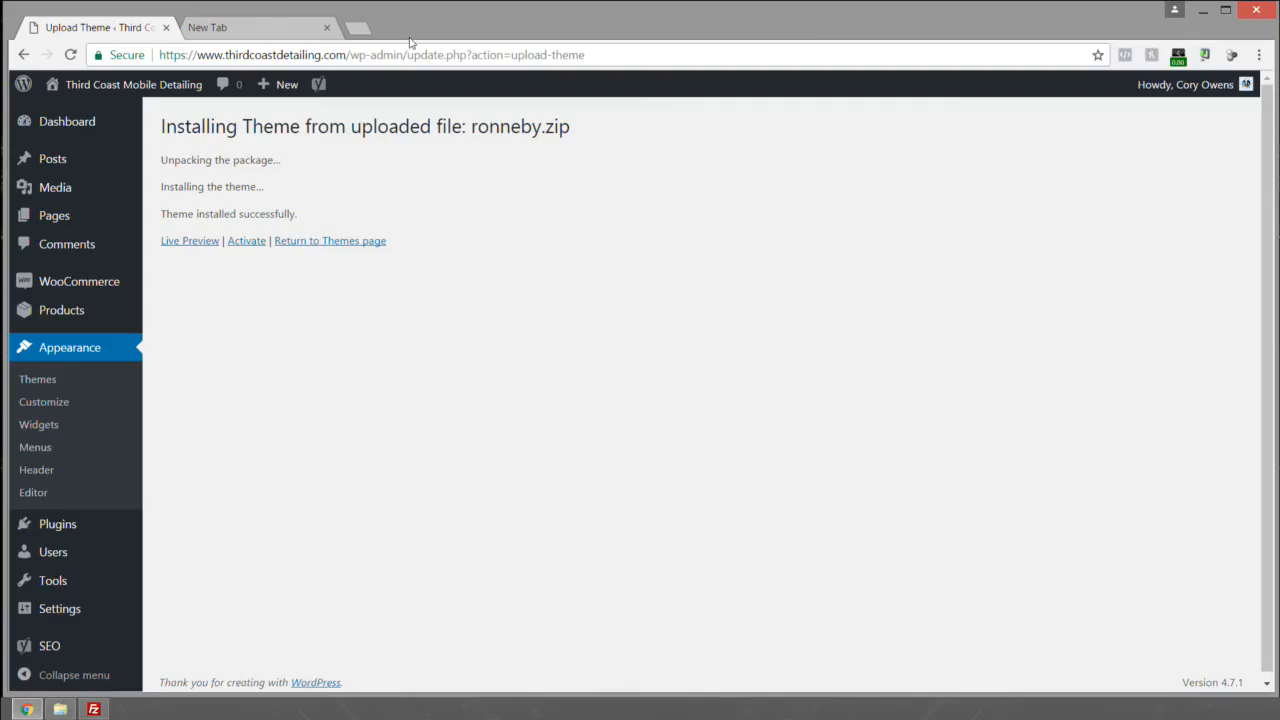
left_click(282, 28)
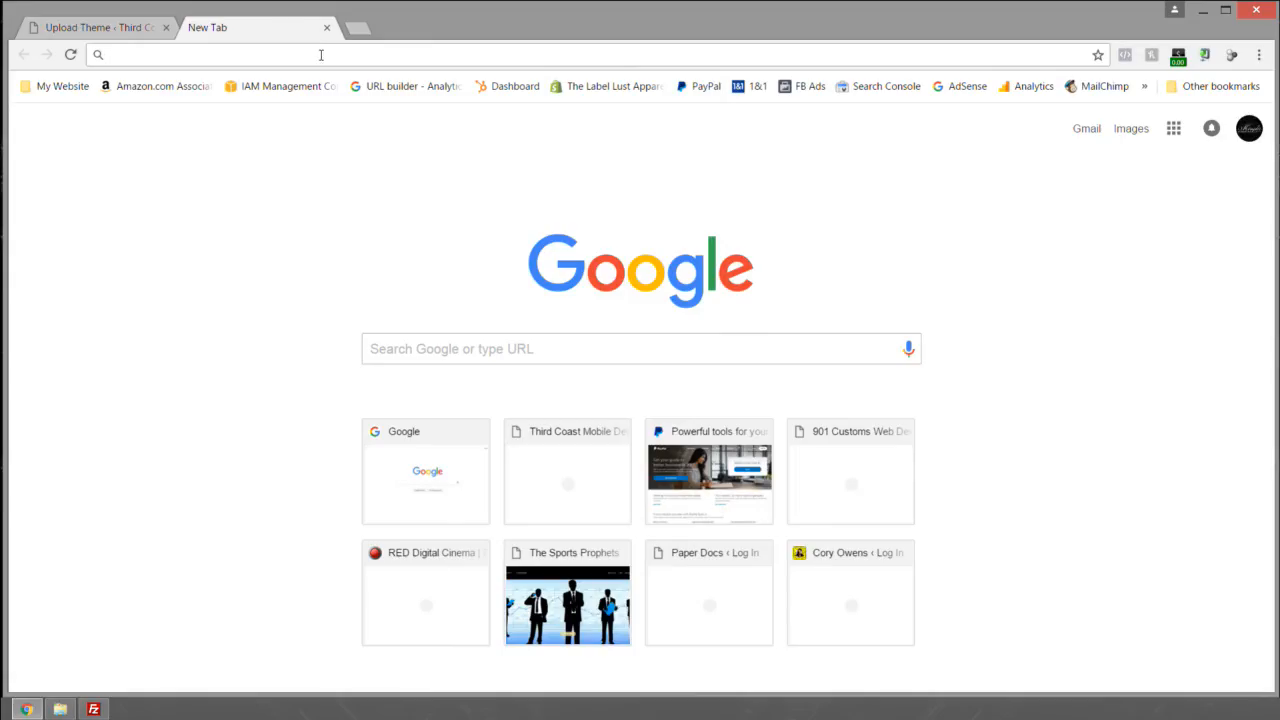
type("1and1.")
key("Return")
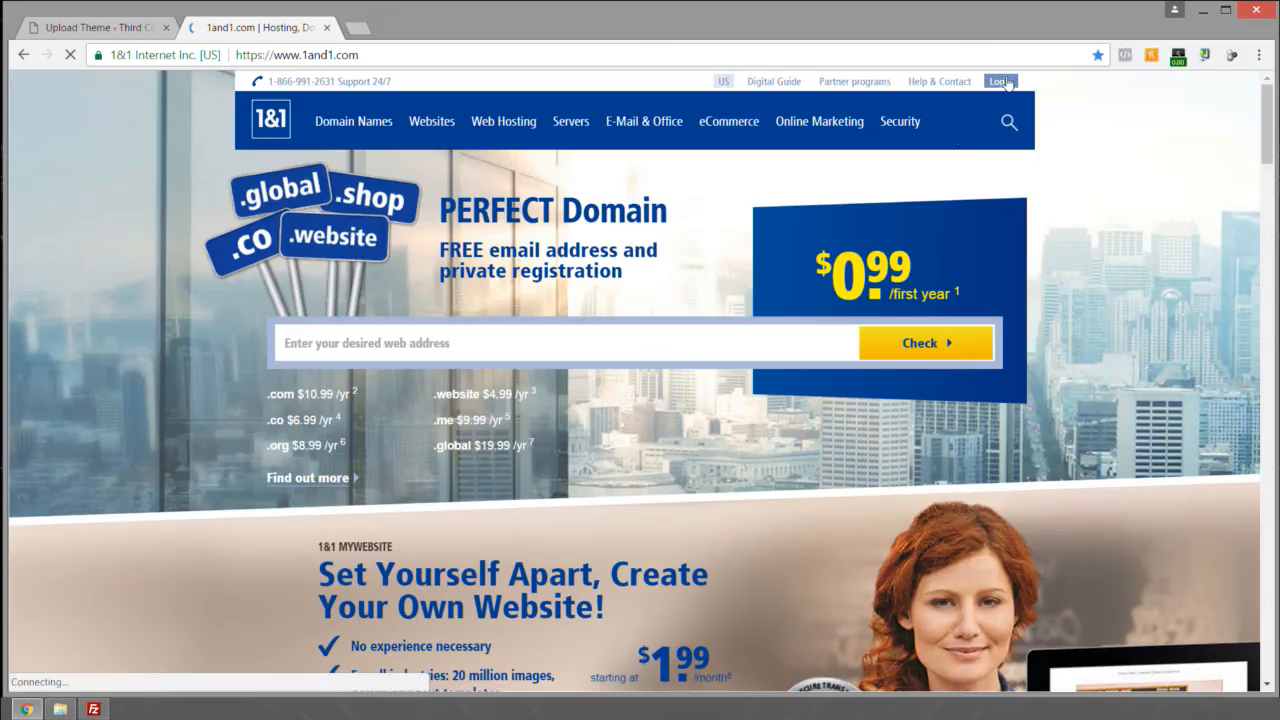
Step: Log in to the 1&1 Control Panel with the site's customer ID and the account password
left_click(1003, 82)
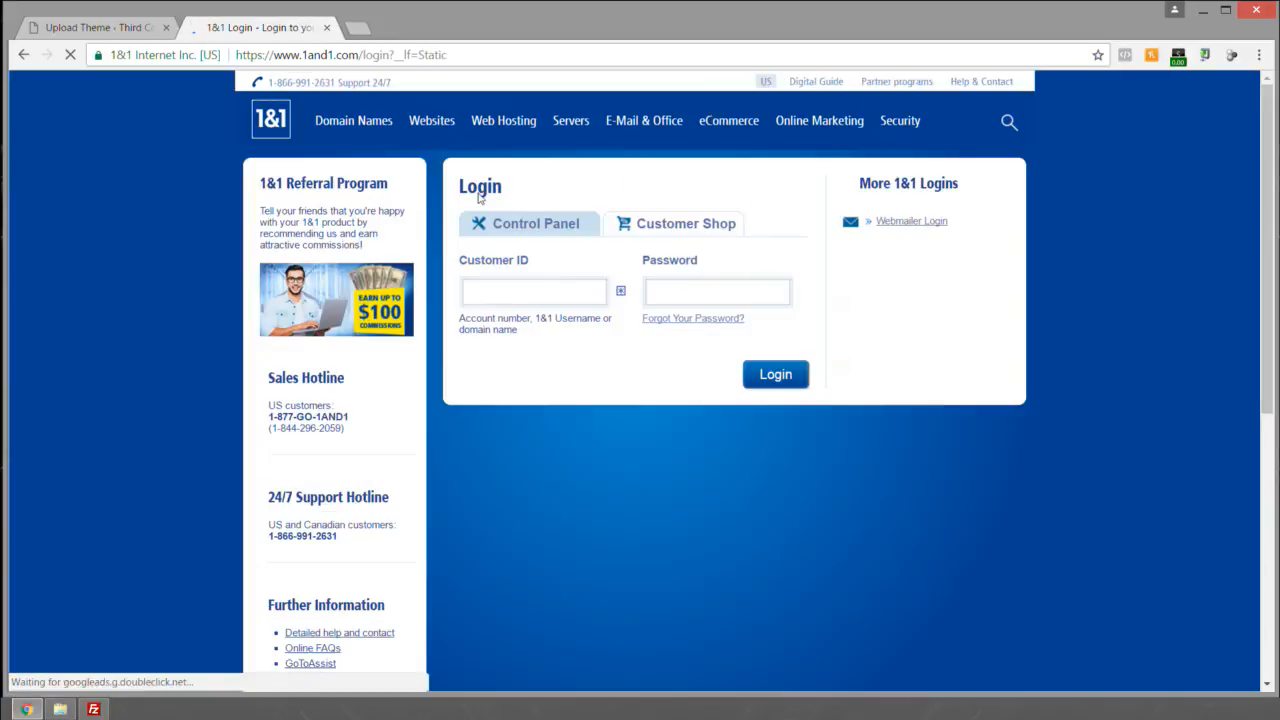
left_click(499, 296)
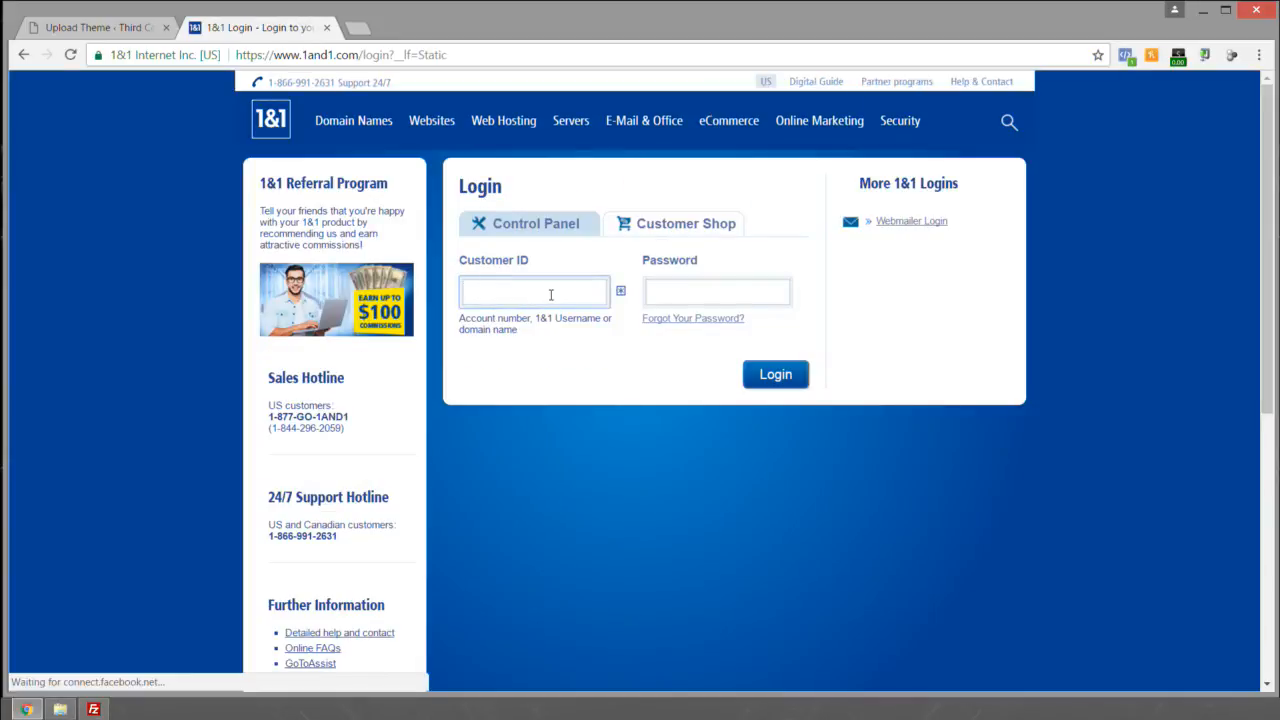
type("thirdcoastdetailing.com")
key("Tab")
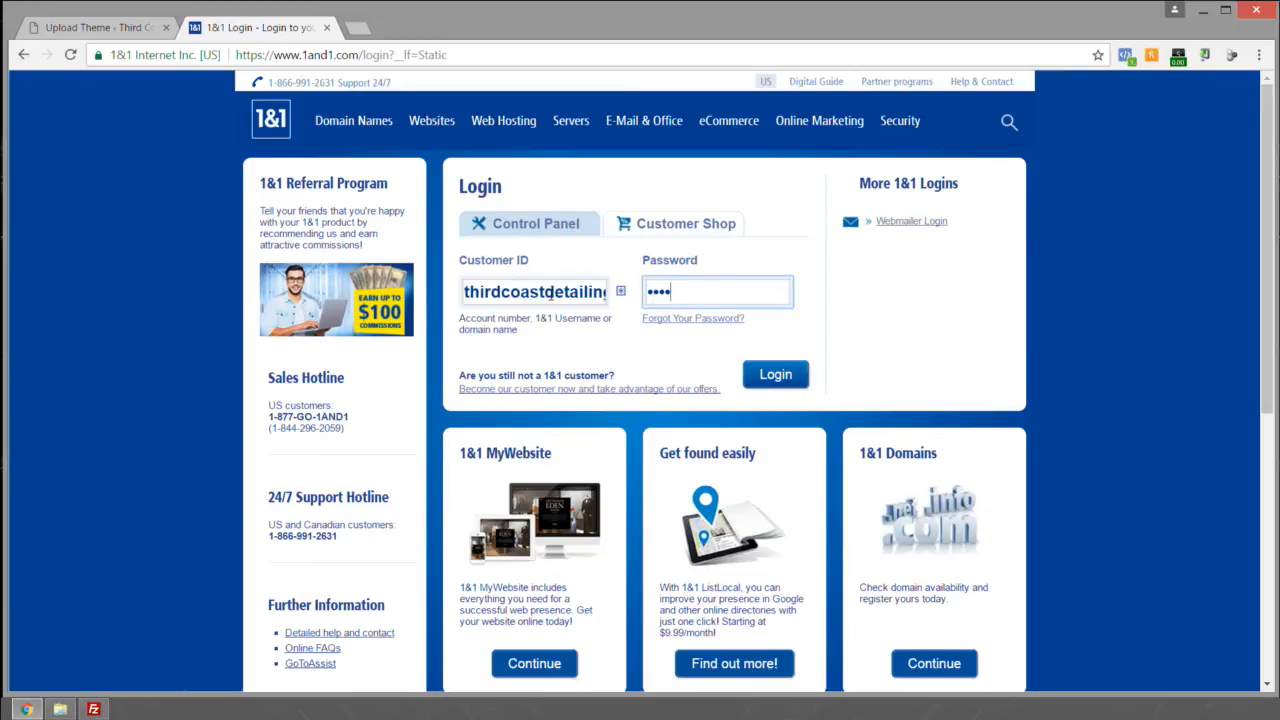
type("••••••••••")
key("Return")
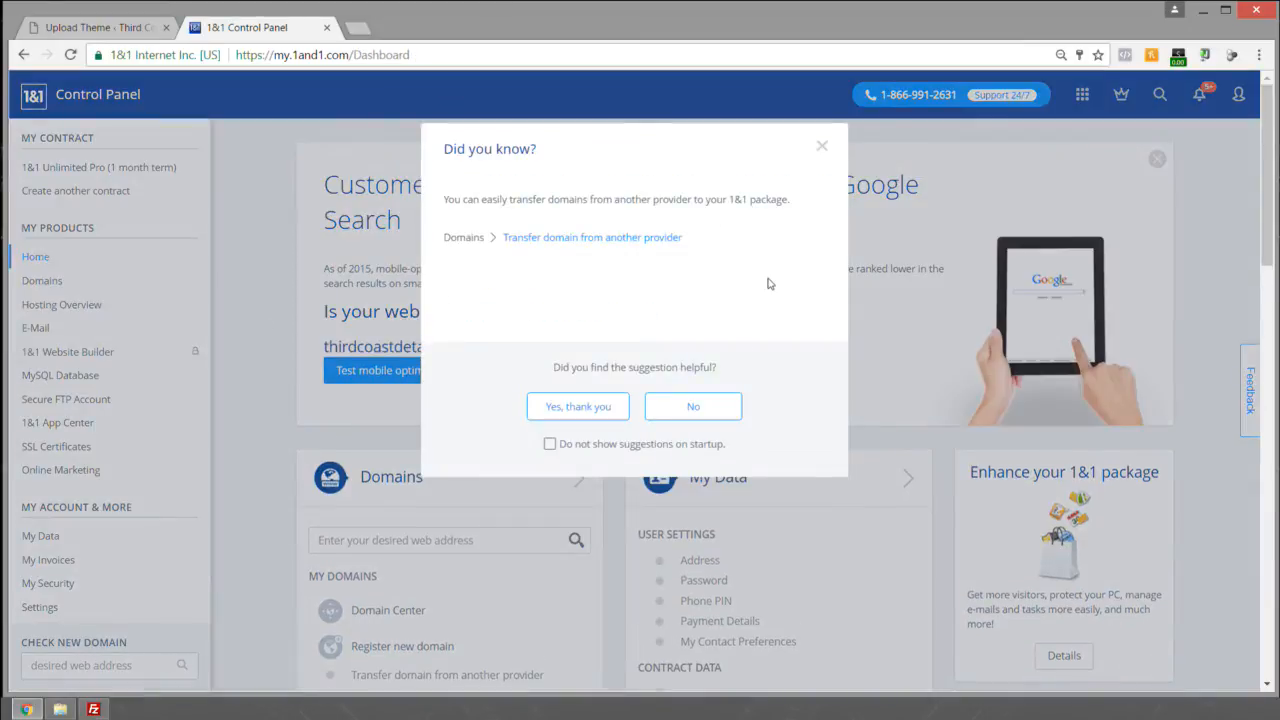
Step: Dismiss the domain transfer suggestion and open WebspaceExplorer from the Manage Webspace options under Hosting
left_click(822, 147)
scroll(758, 235, "down", 7)
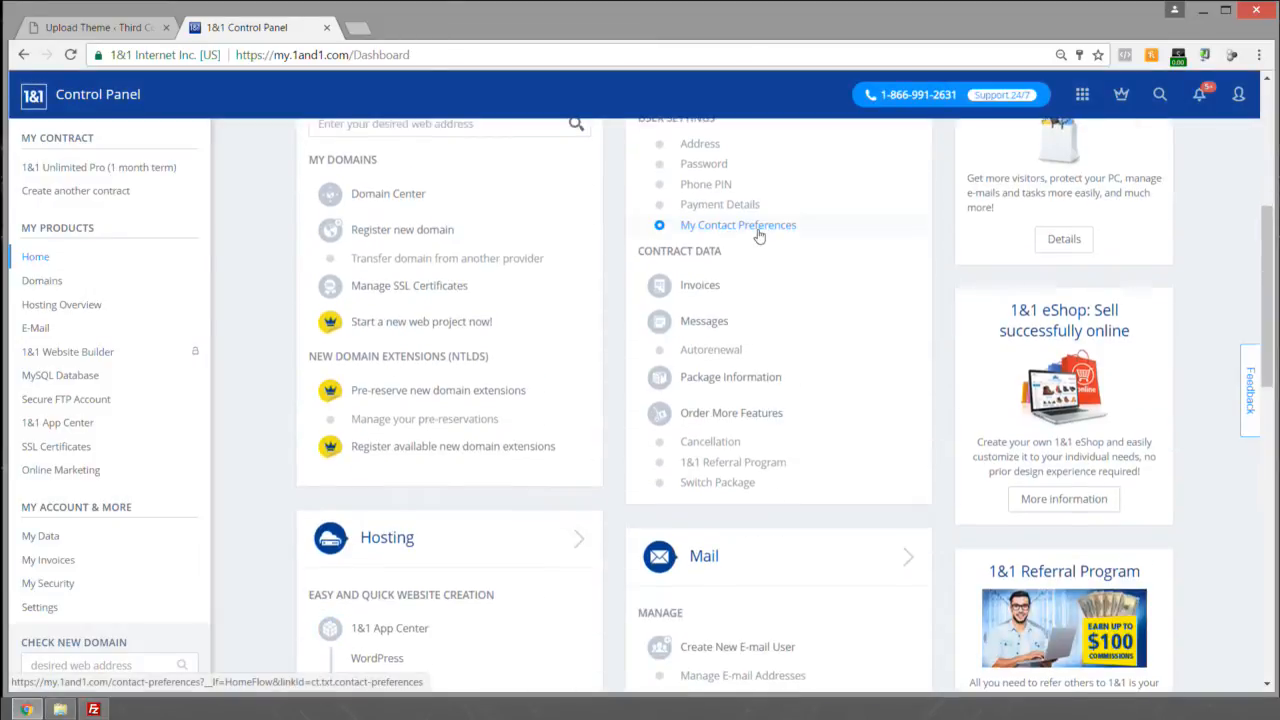
scroll(758, 235, "down", 1)
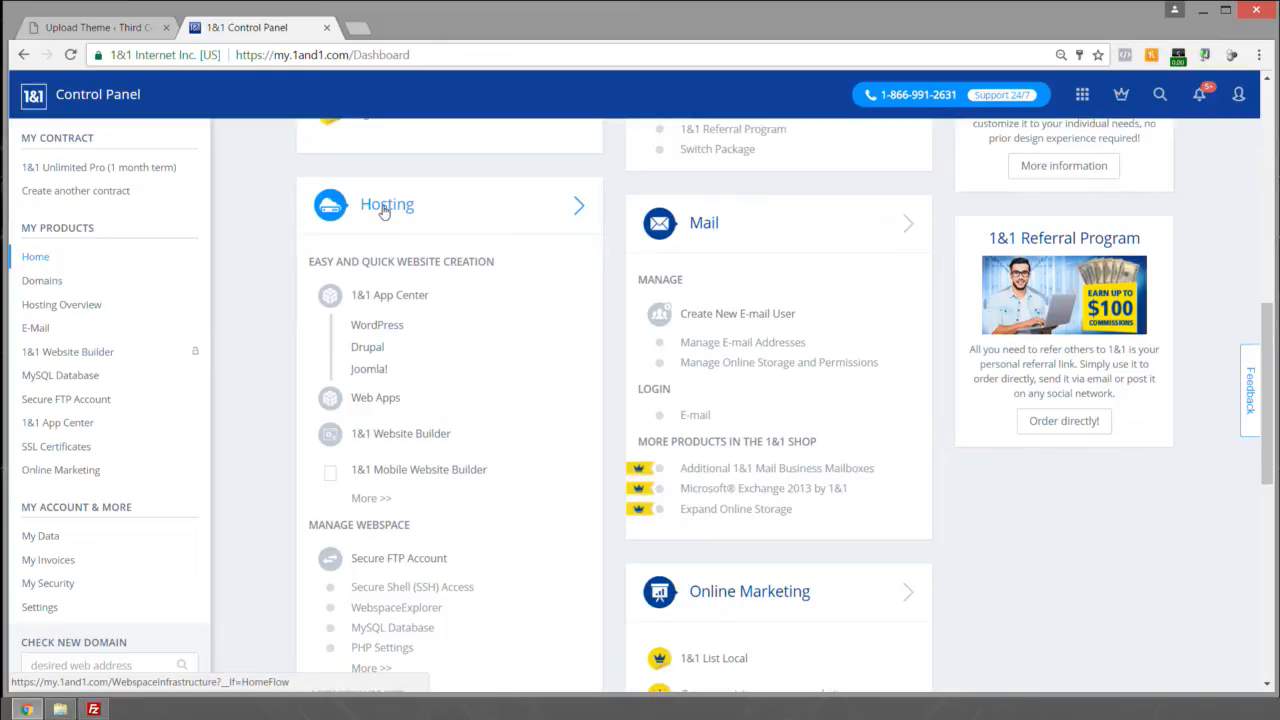
scroll(383, 211, "down", 2)
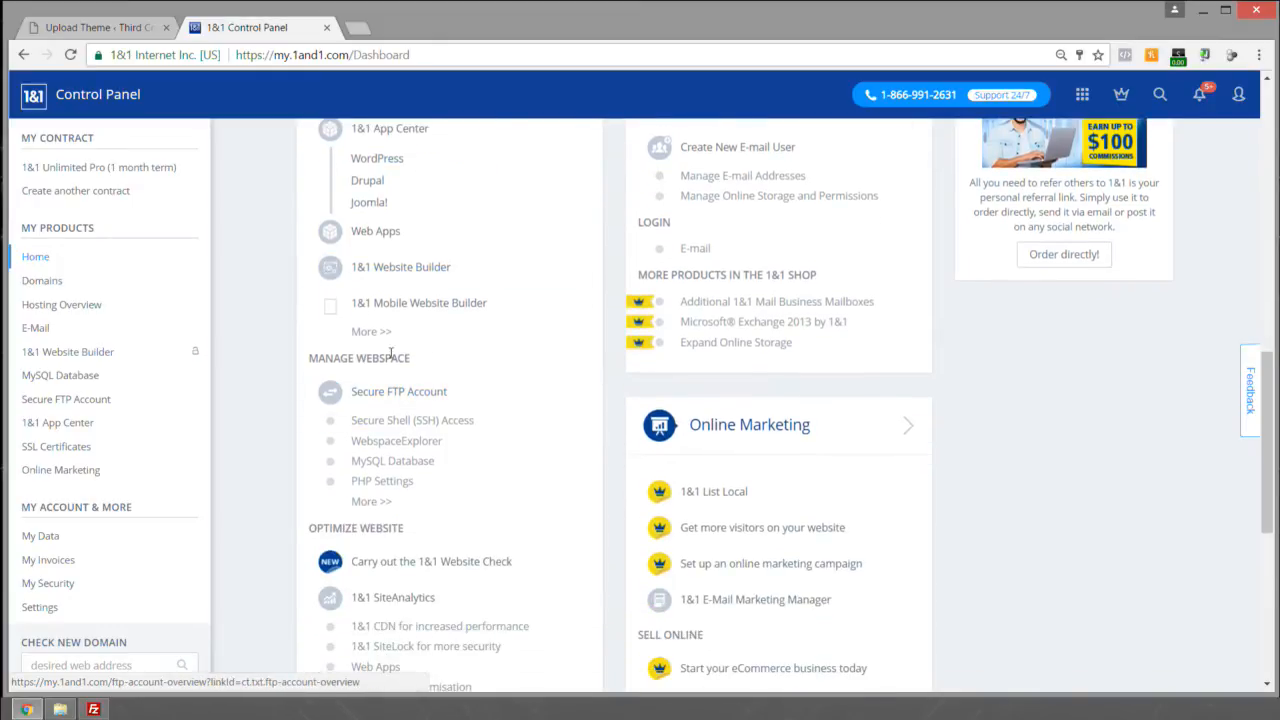
scroll(449, 354, "up", 3)
scroll(449, 383, "down", 3)
left_click(405, 447)
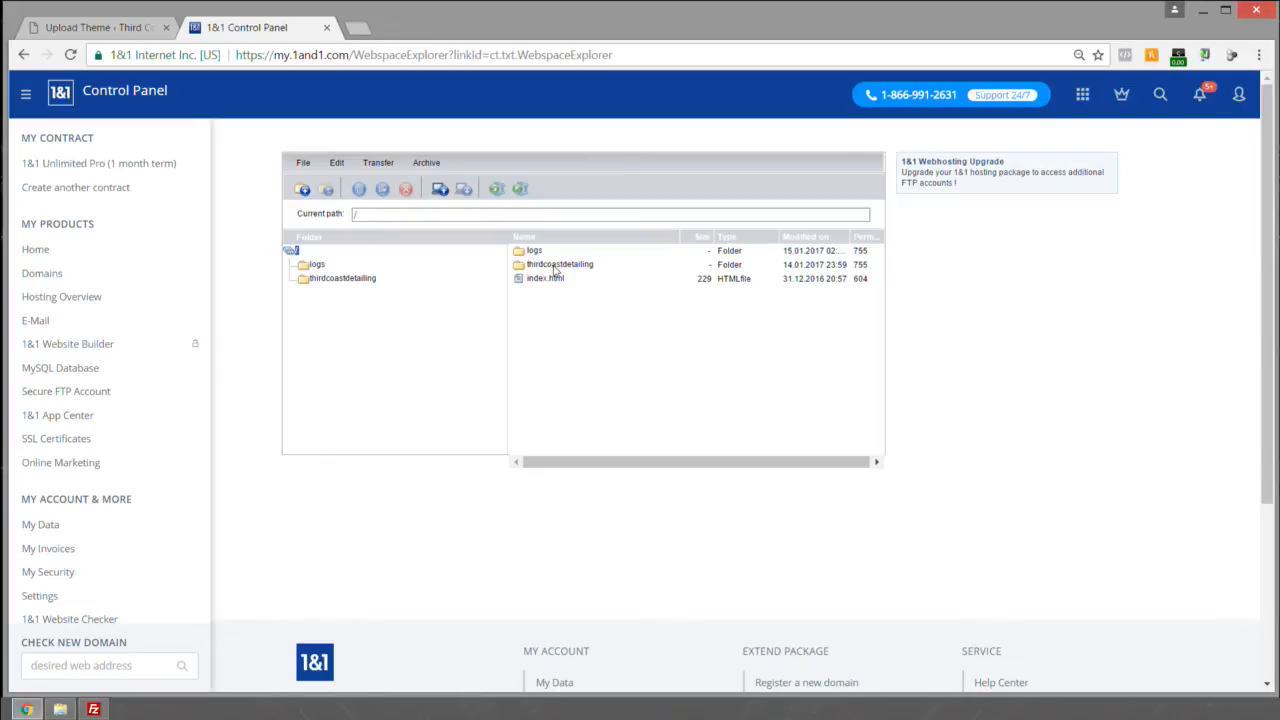
Step: Open the folder thirdcoastdetailing/wp-content/themes in WebspaceExplorer and check the theme folders in it
double_click(555, 266)
double_click(550, 266)
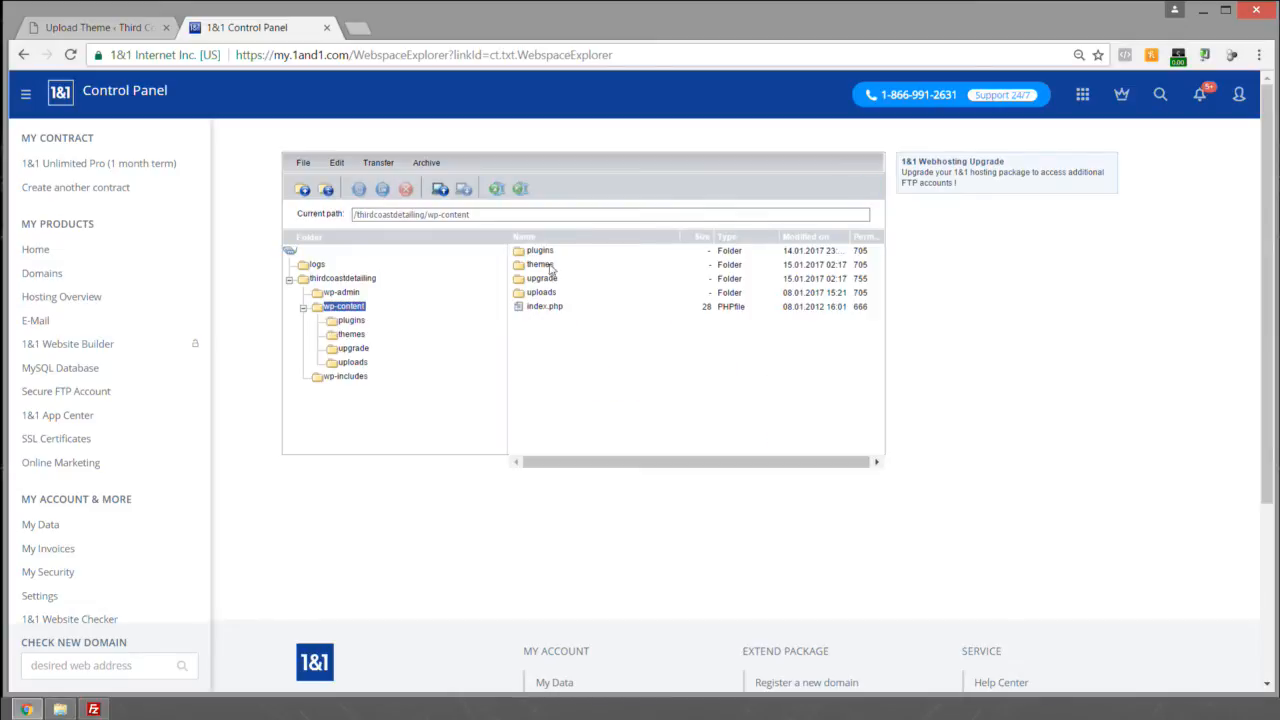
double_click(541, 267)
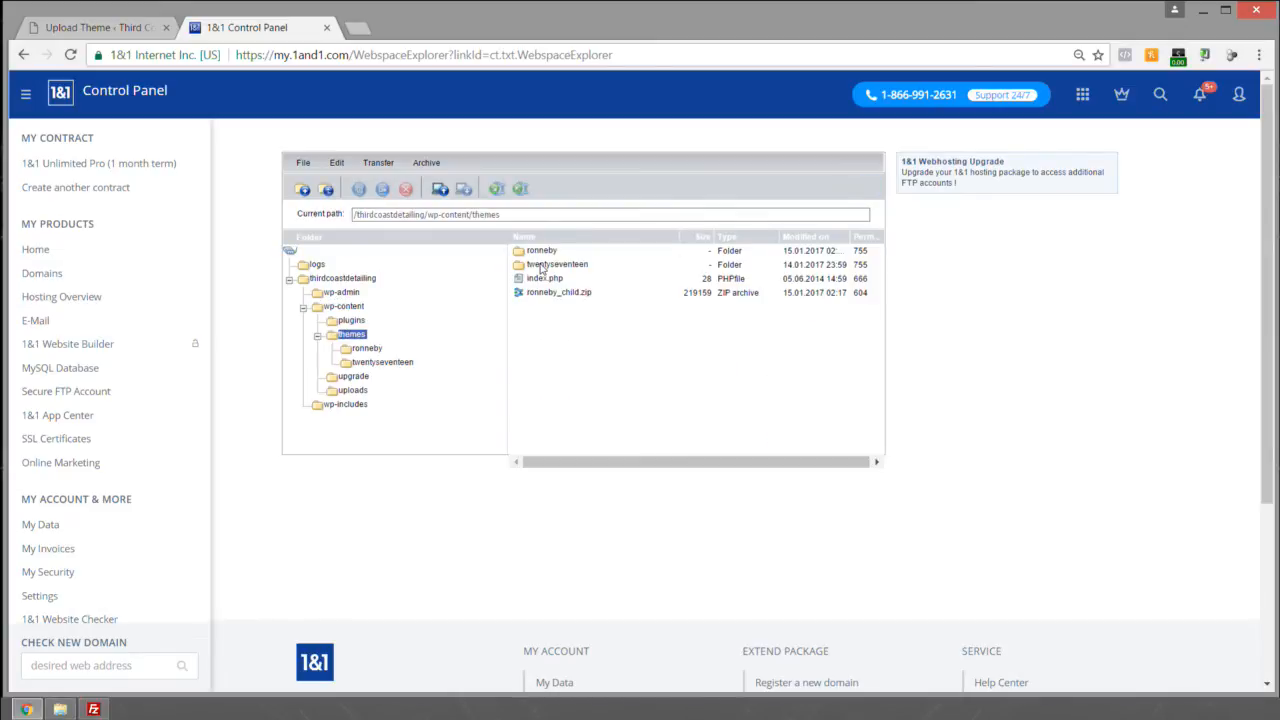
left_click(546, 253)
left_click(546, 266)
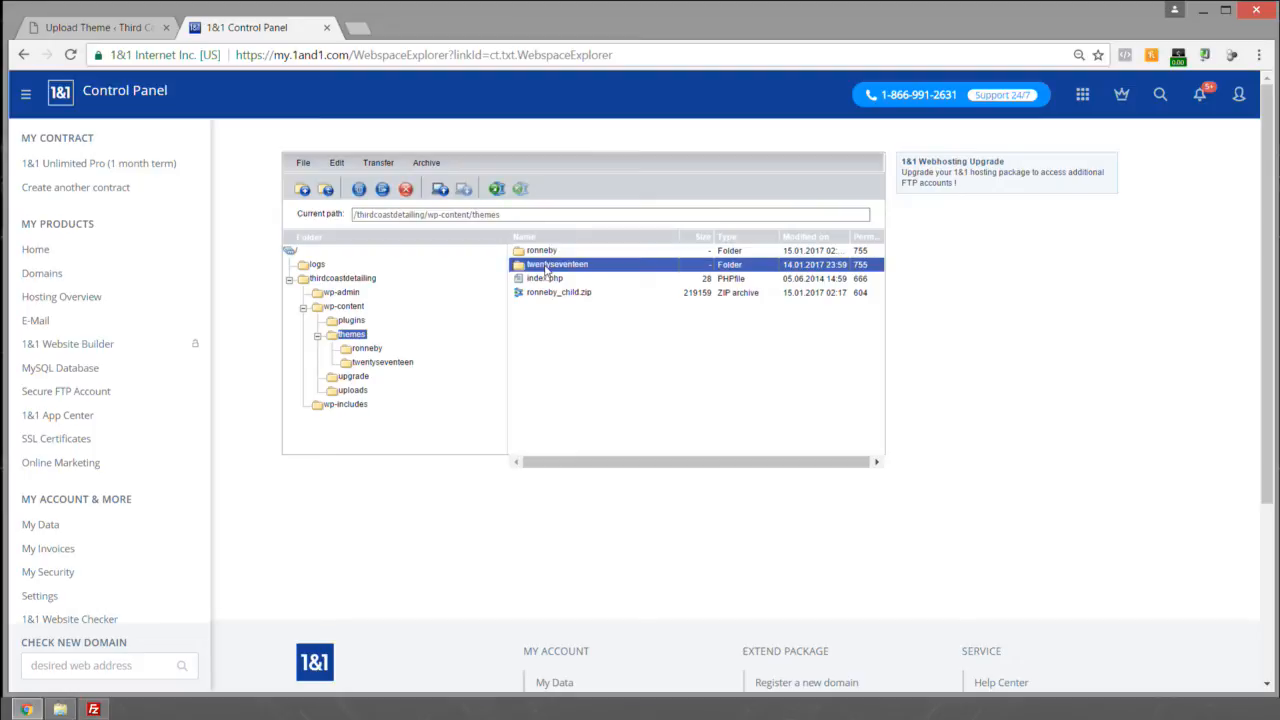
Step: Try to unzip ronneby_child.zip in the themes folder and reload the folder's contents
left_click(554, 293)
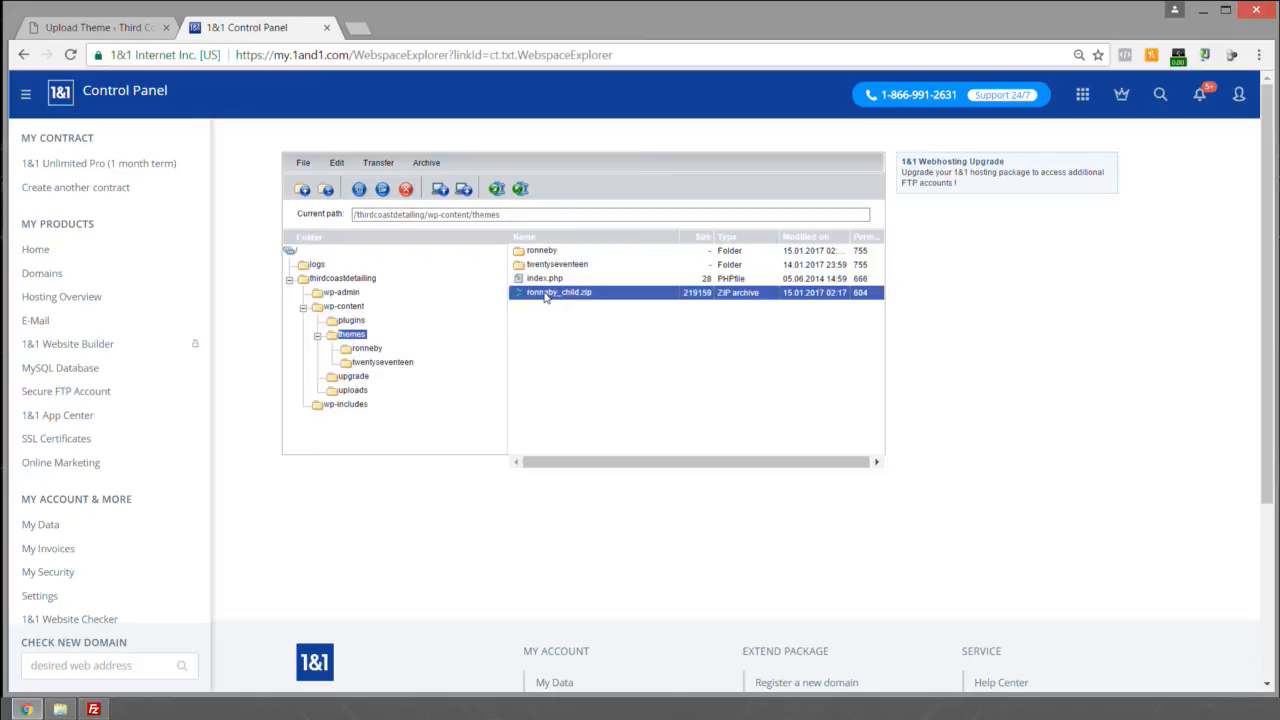
left_click(521, 189)
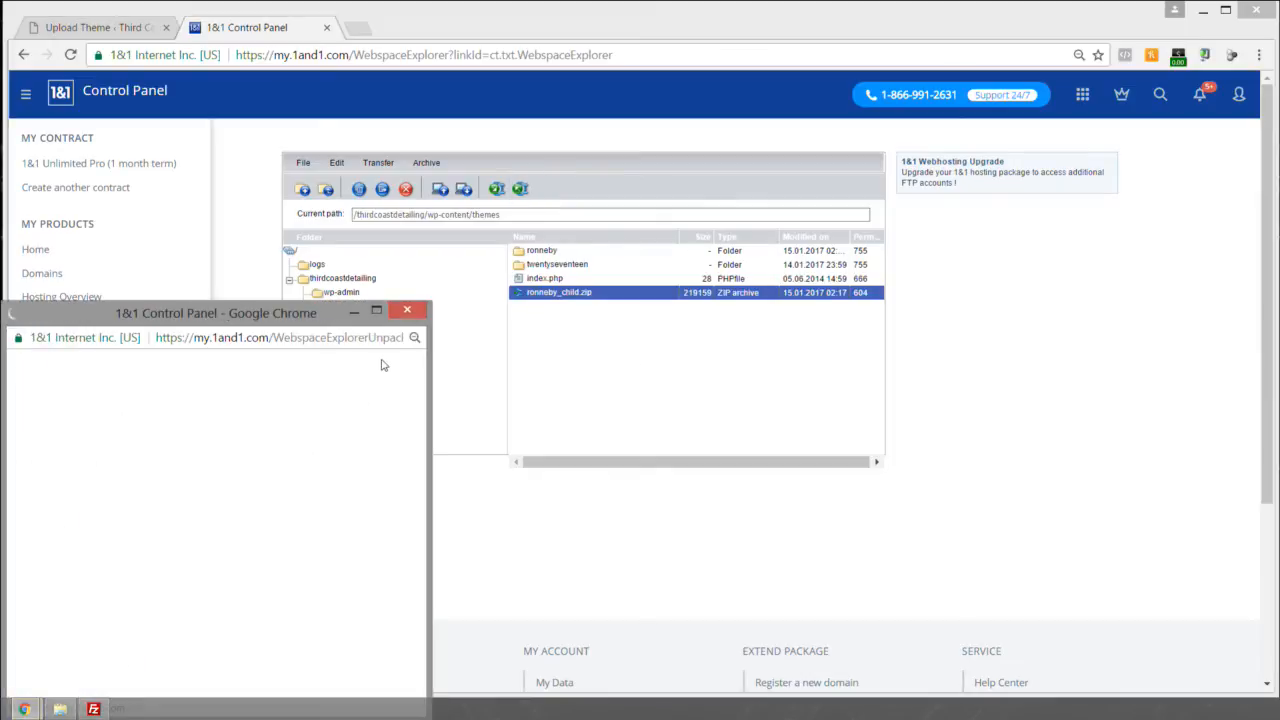
left_click(232, 614)
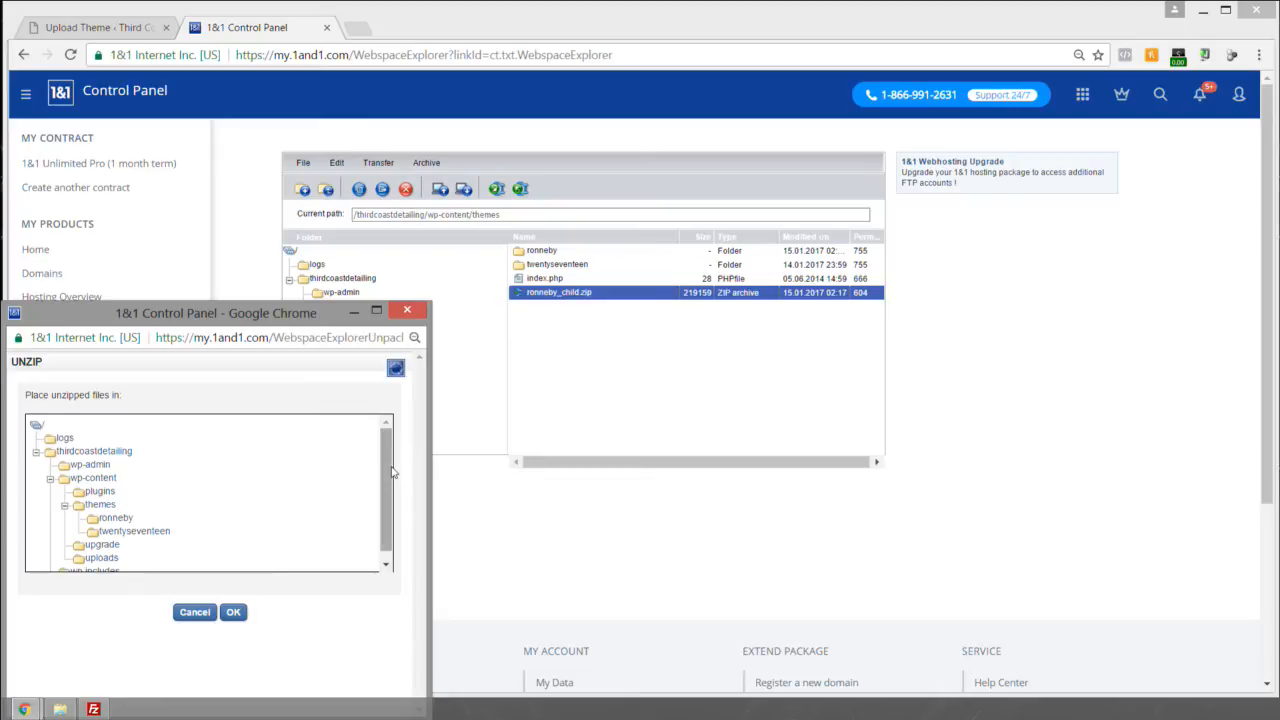
left_click_drag(389, 472, 388, 522)
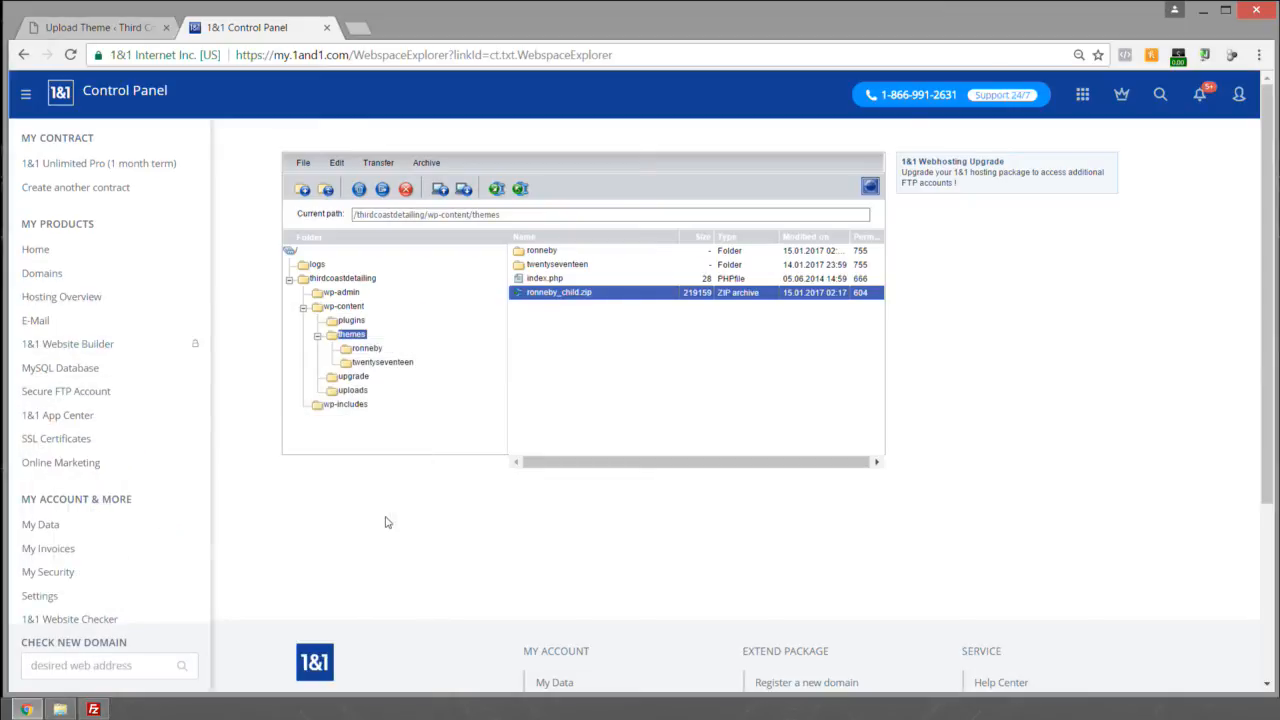
left_click(565, 294)
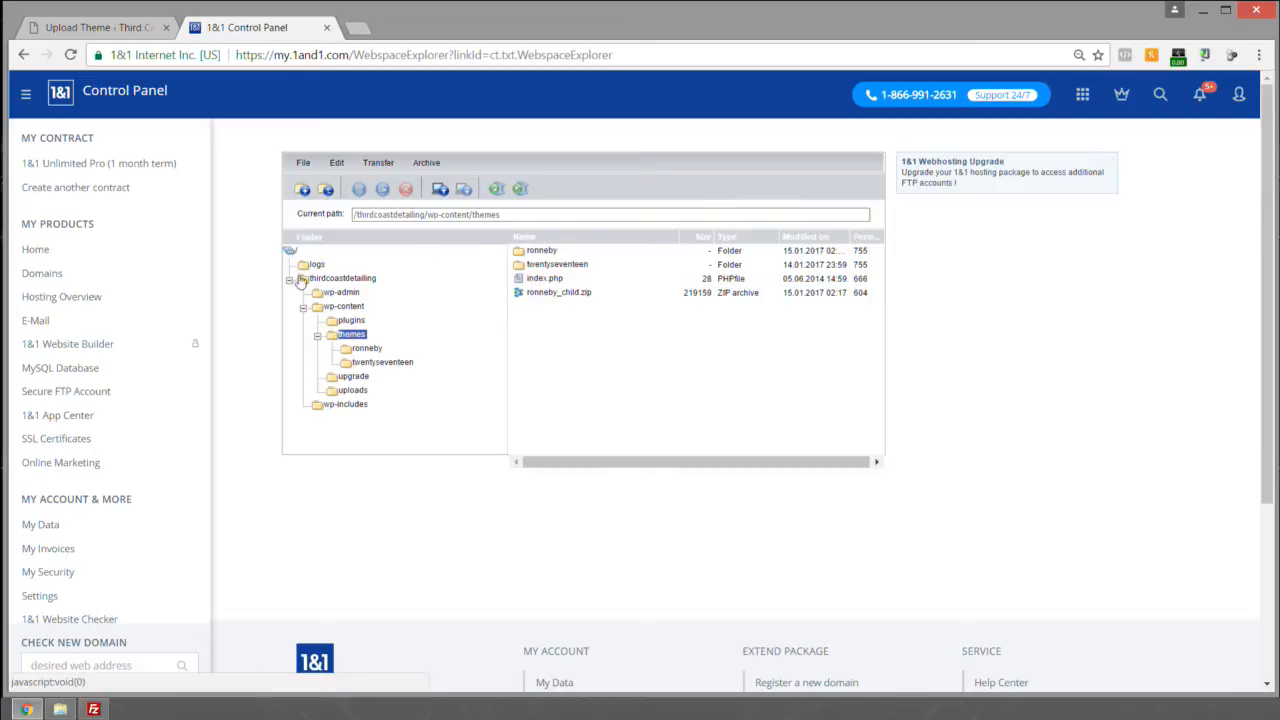
left_click(349, 335)
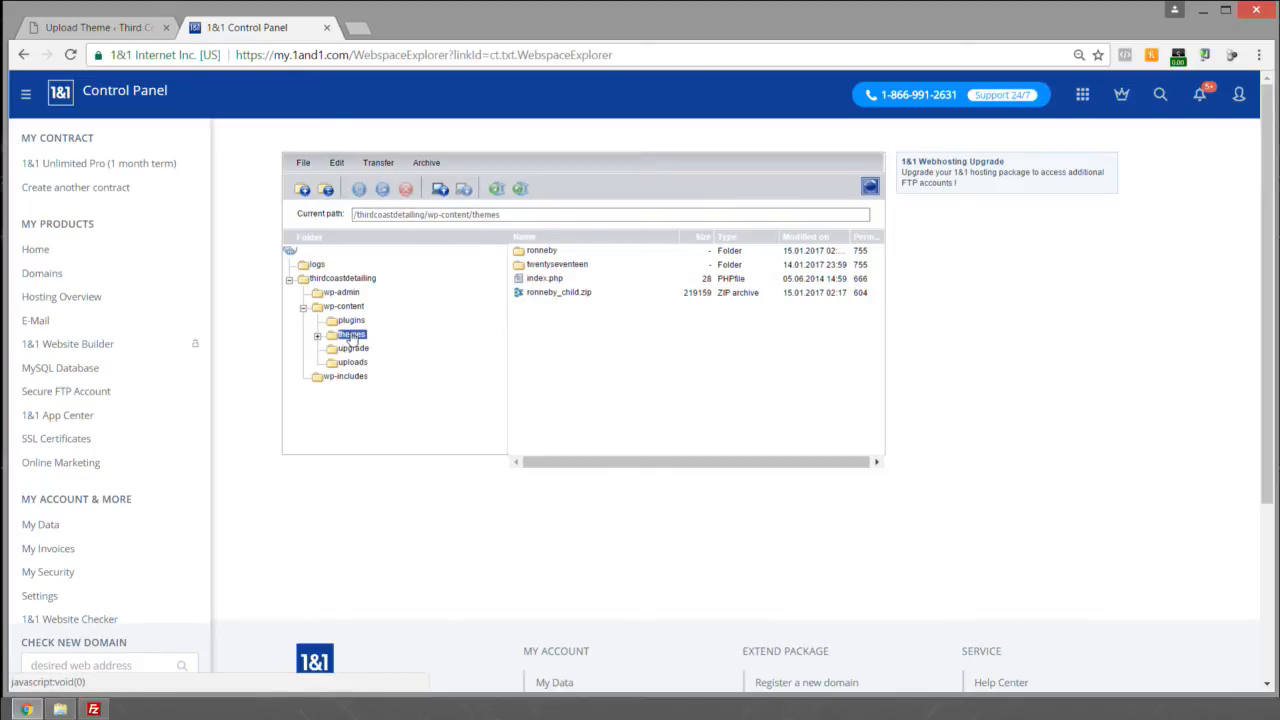
Step: Unzip ronneby_child.zip with thirdcoastdetailing/wp-content/themes as the destination folder
left_click(556, 294)
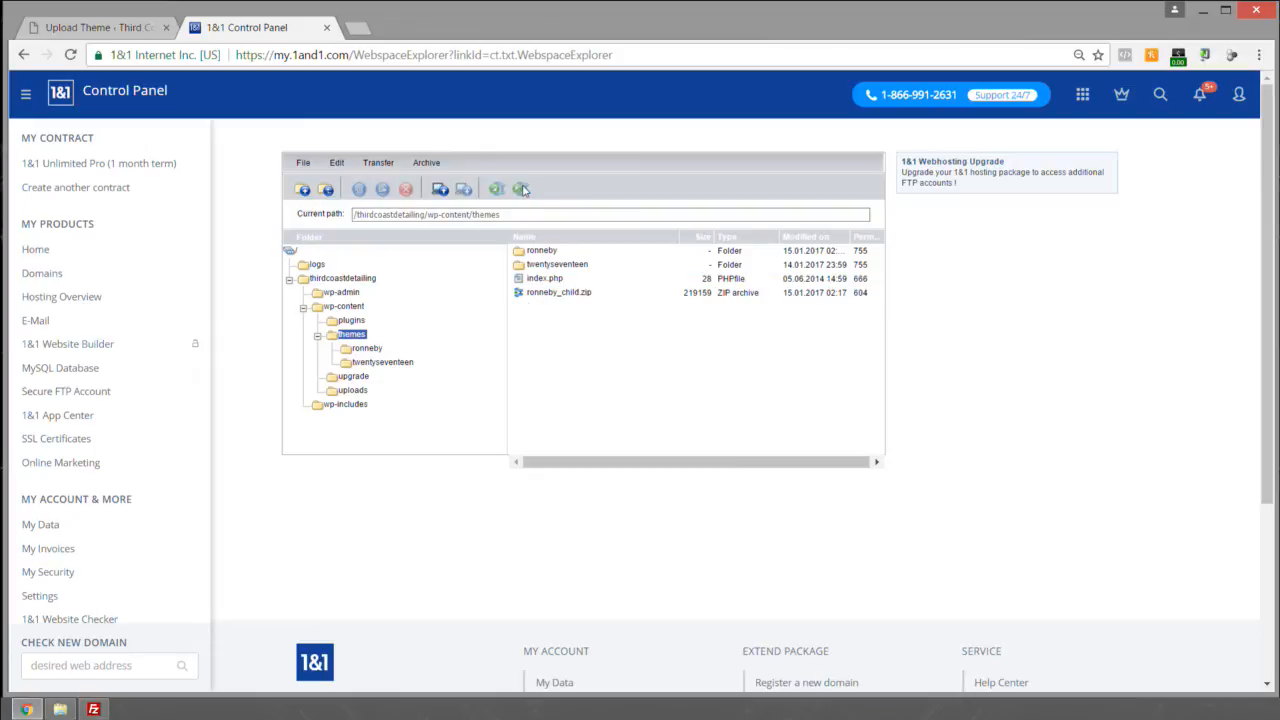
left_click(556, 293)
left_click(520, 190)
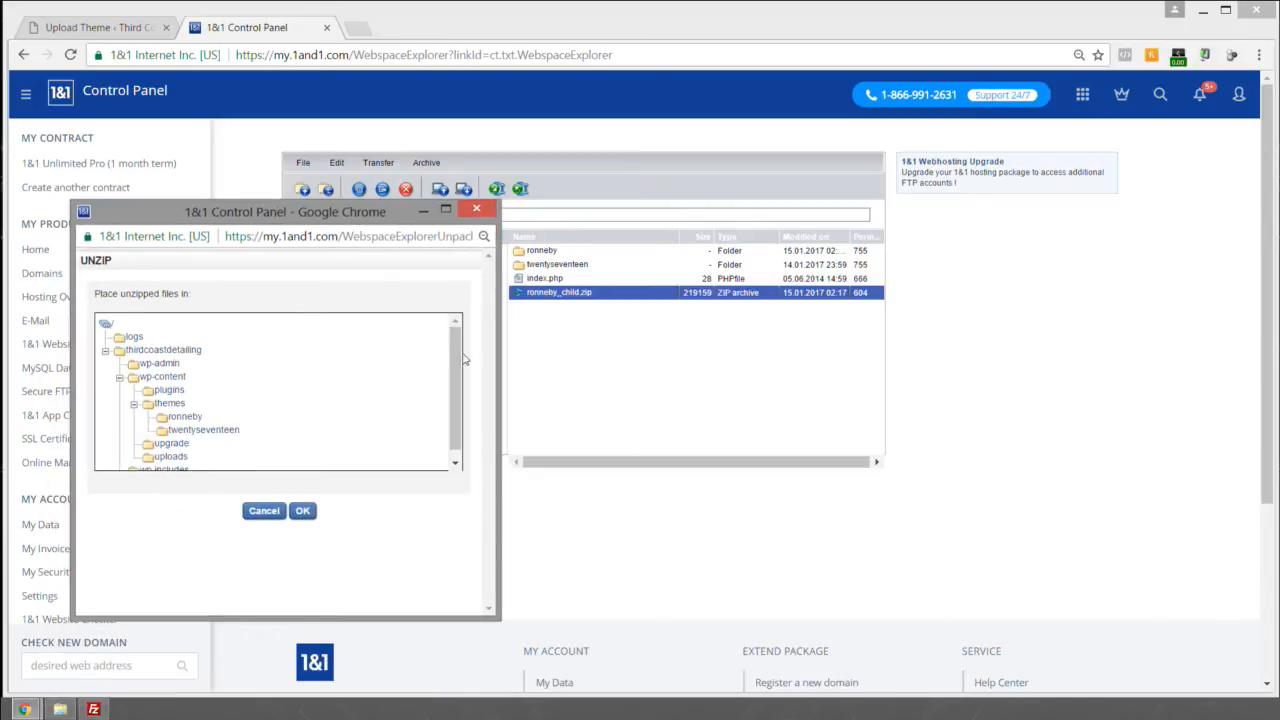
left_click_drag(457, 363, 457, 424)
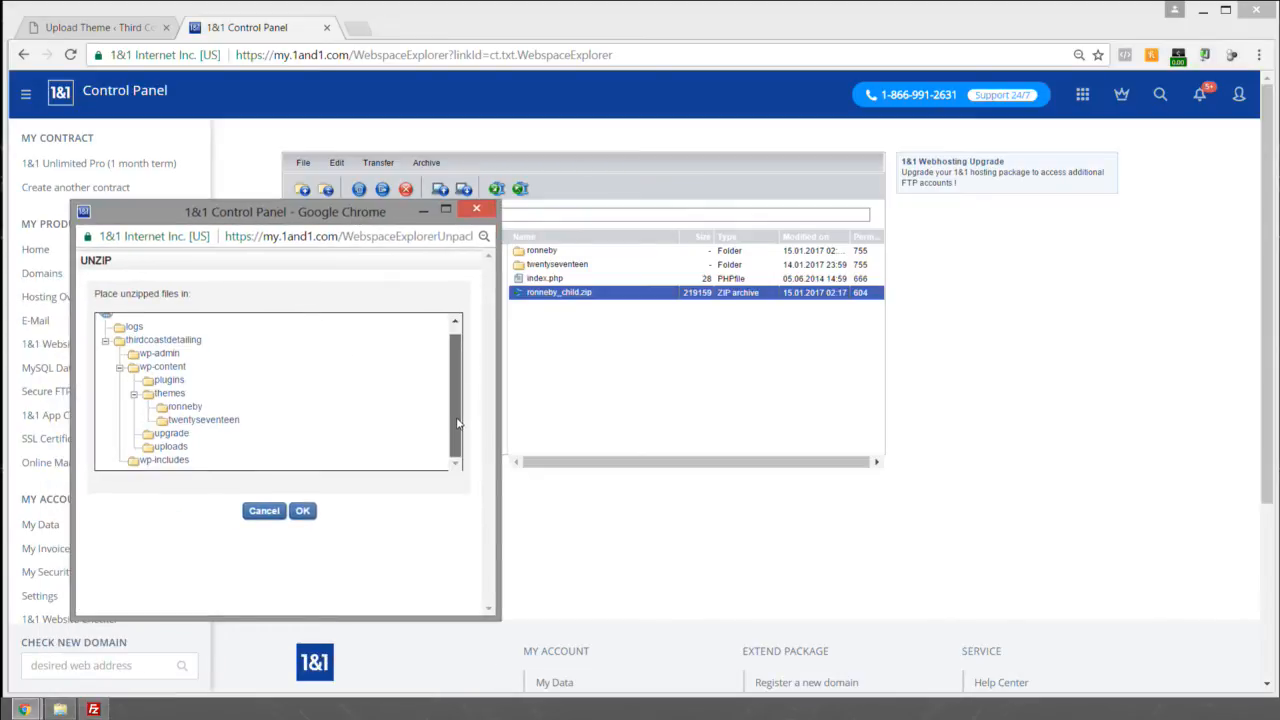
left_click(148, 398)
left_click(302, 511)
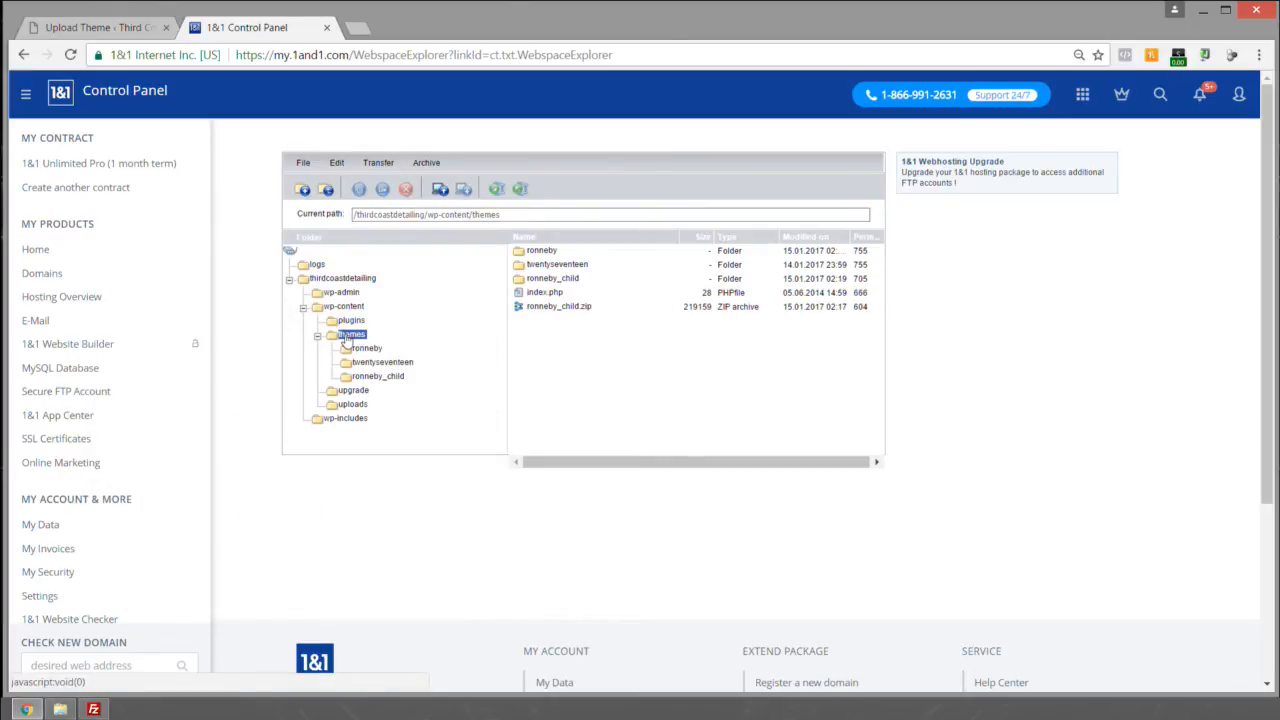
Step: Delete the ronneby_child.zip archive from the themes folder and confirm the deletion
left_click(565, 310)
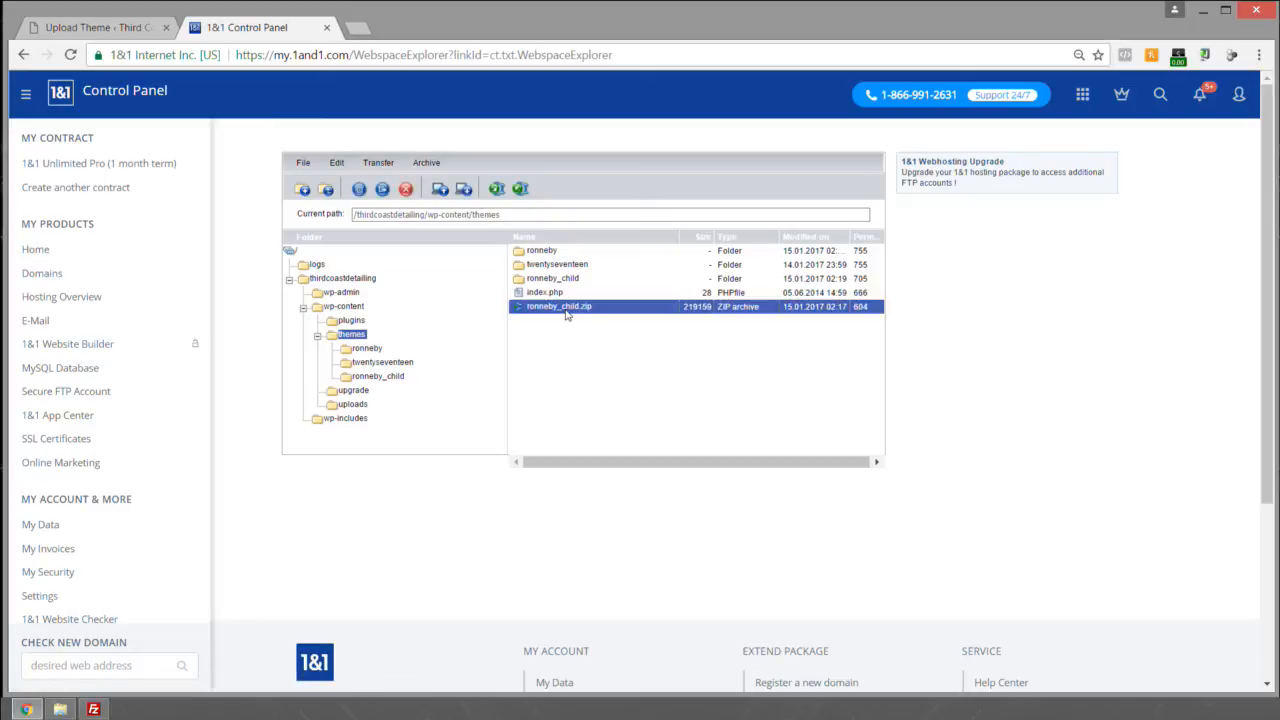
left_click(405, 190)
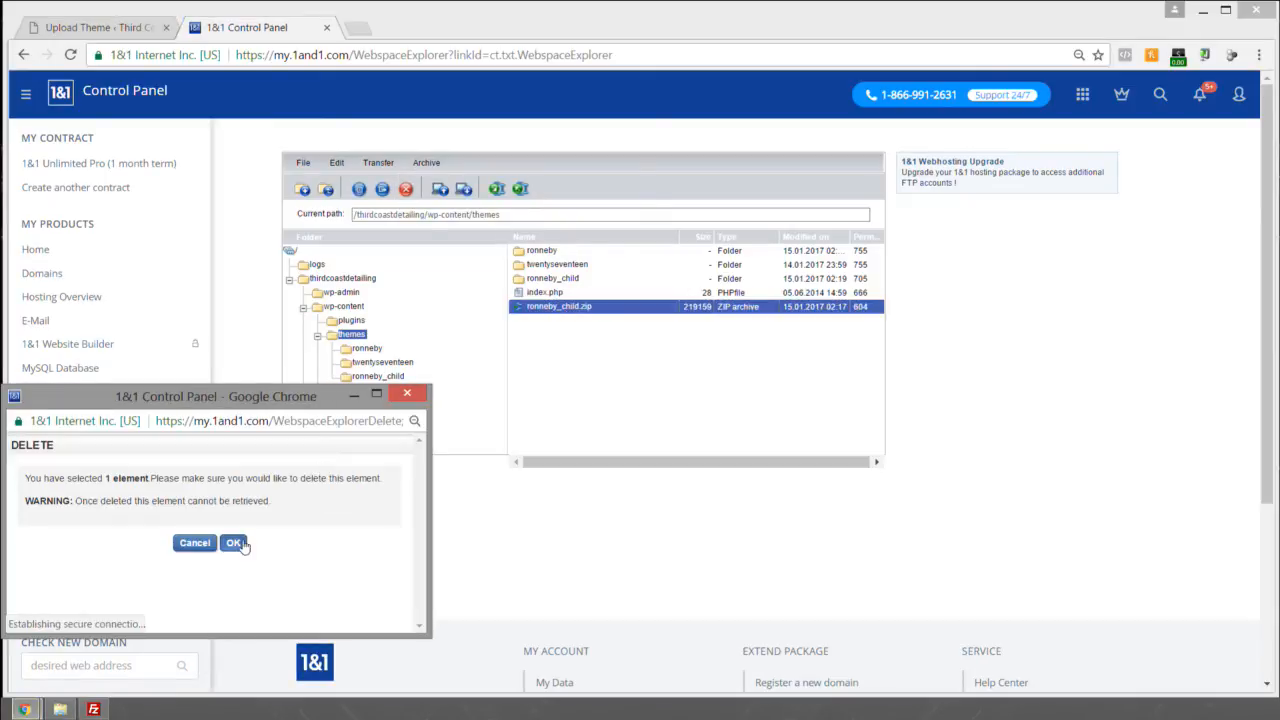
left_click(233, 543)
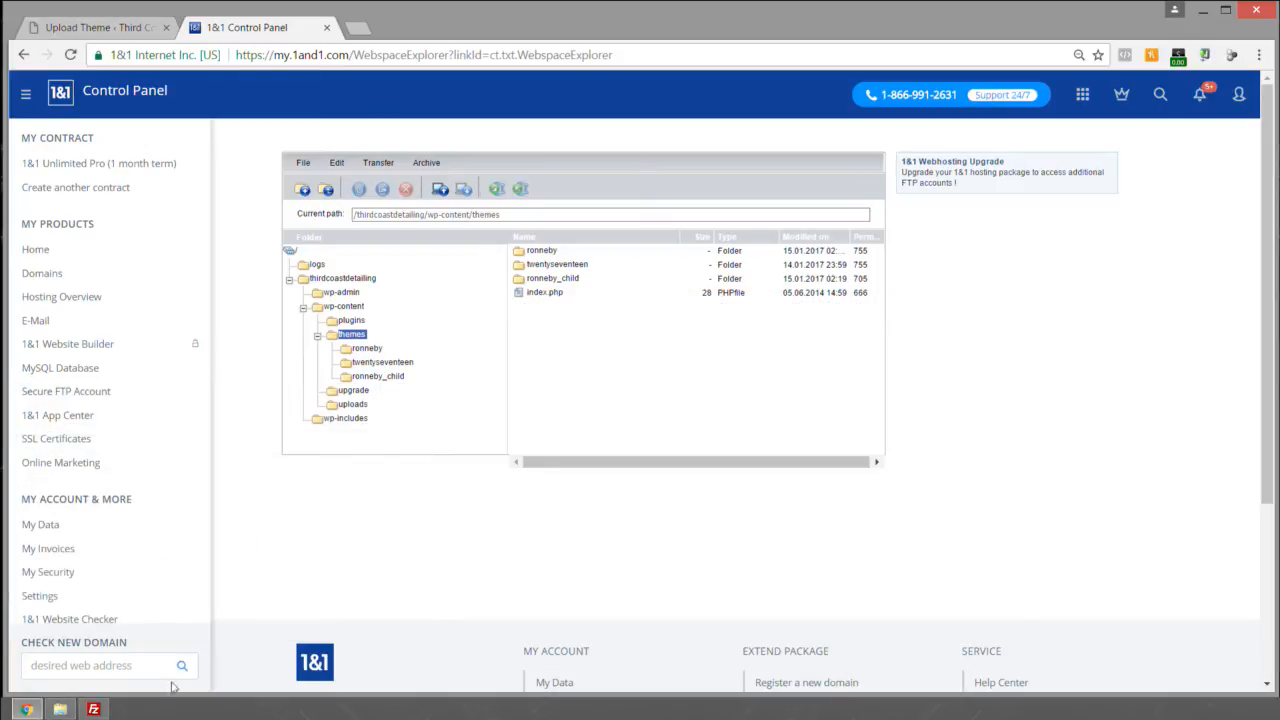
Step: Switch to FileZilla, refresh the remote themes listing, and check the ronneby and ronneby_child folders
left_click(93, 709)
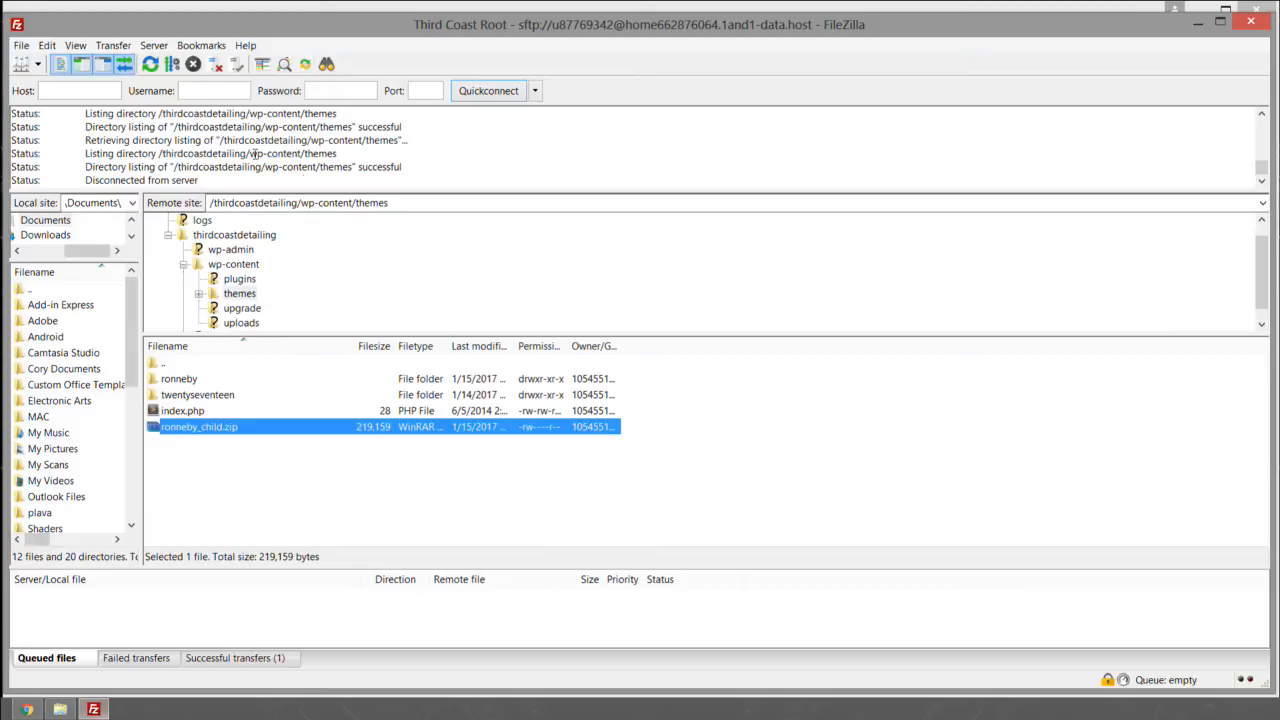
left_click(150, 63)
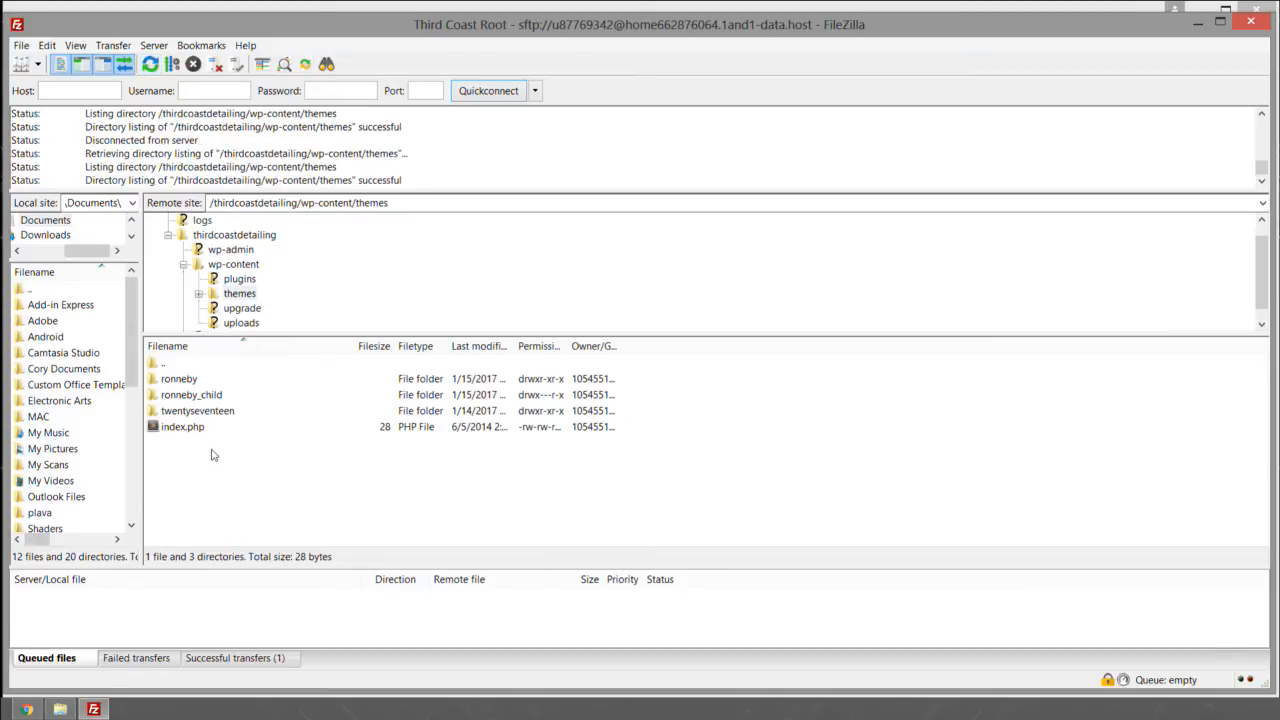
left_click(183, 380)
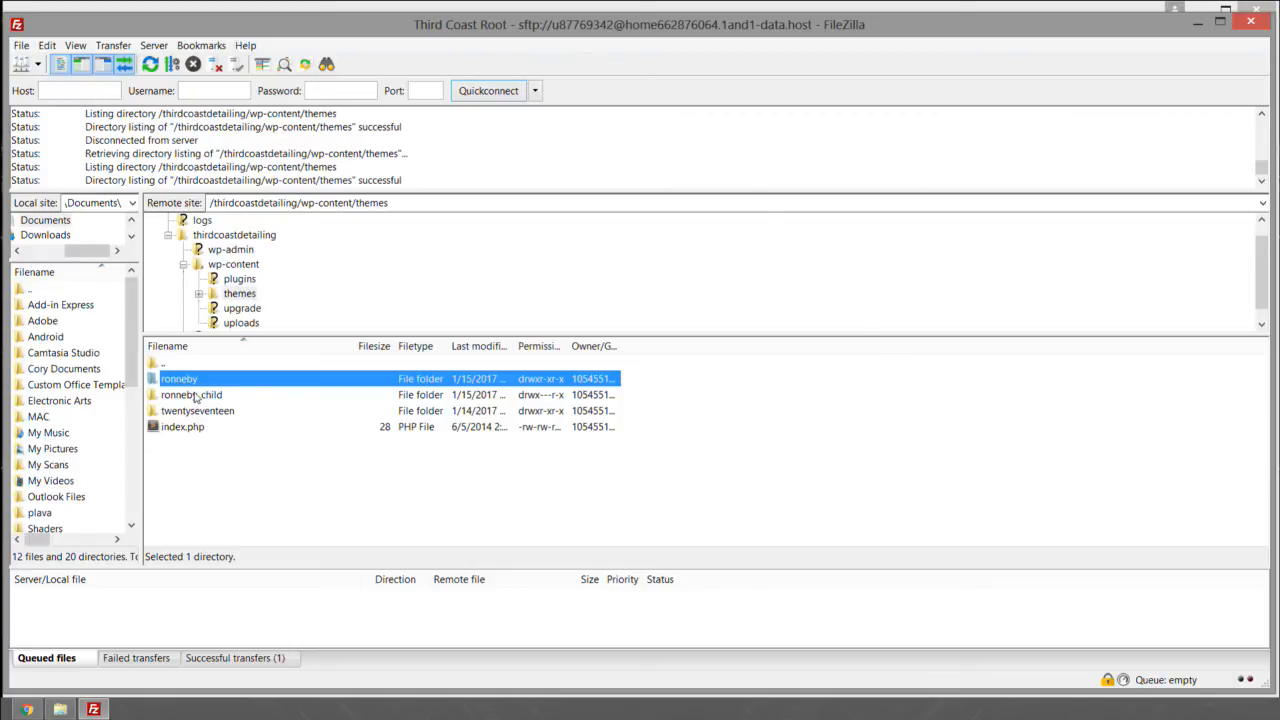
left_click(196, 396)
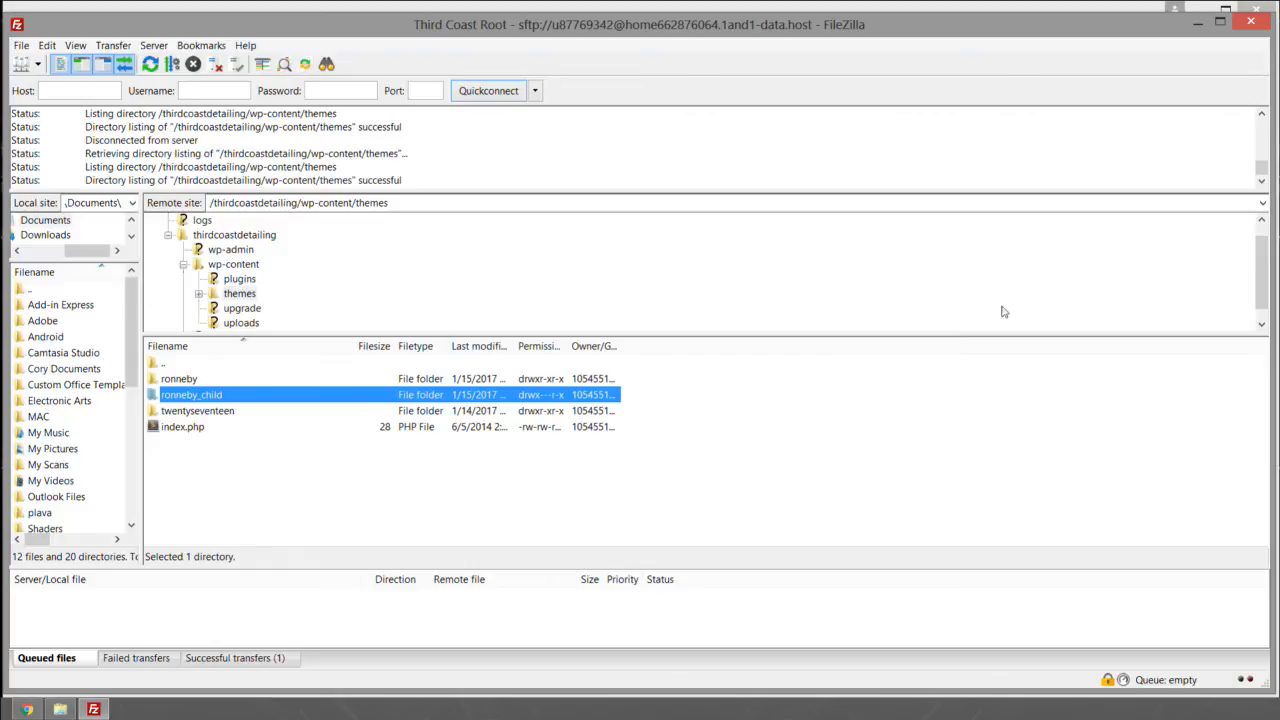
Step: Minimize FileZilla and extract ronneby_child.zip in place in the local Mainfiles folder
left_click(1198, 22)
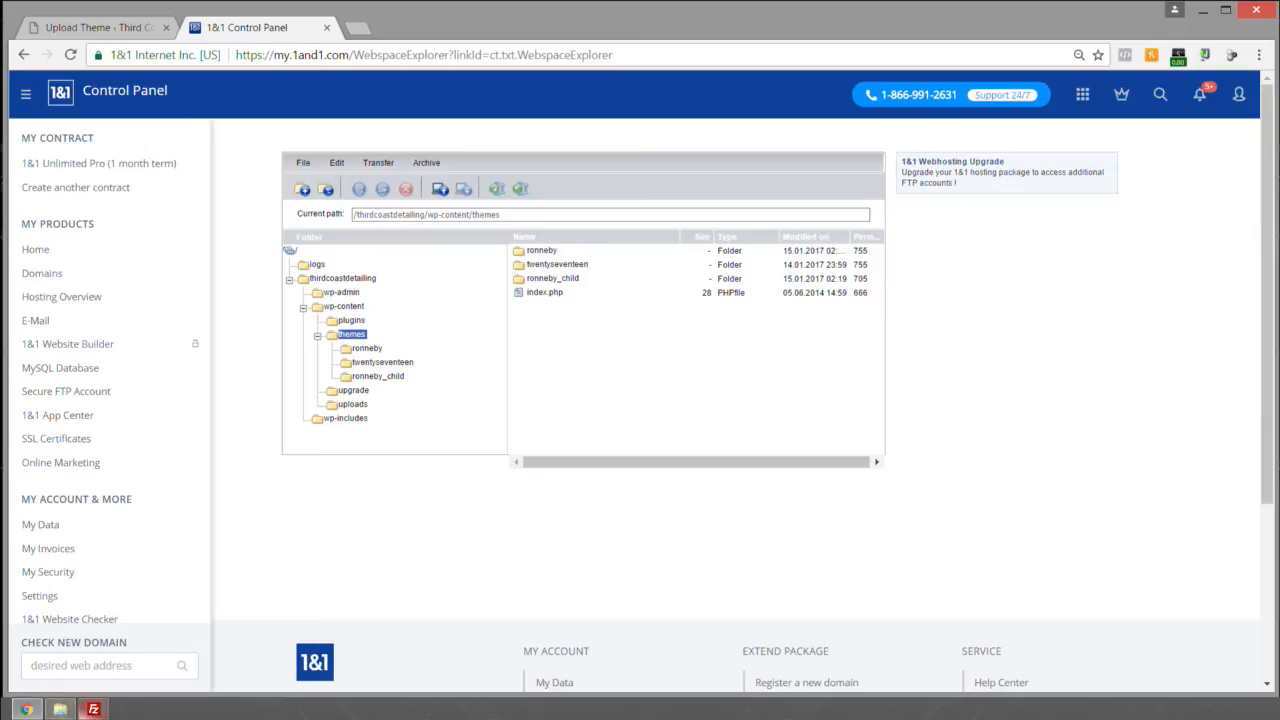
left_click(60, 709)
left_click_drag(845, 344, 833, 443)
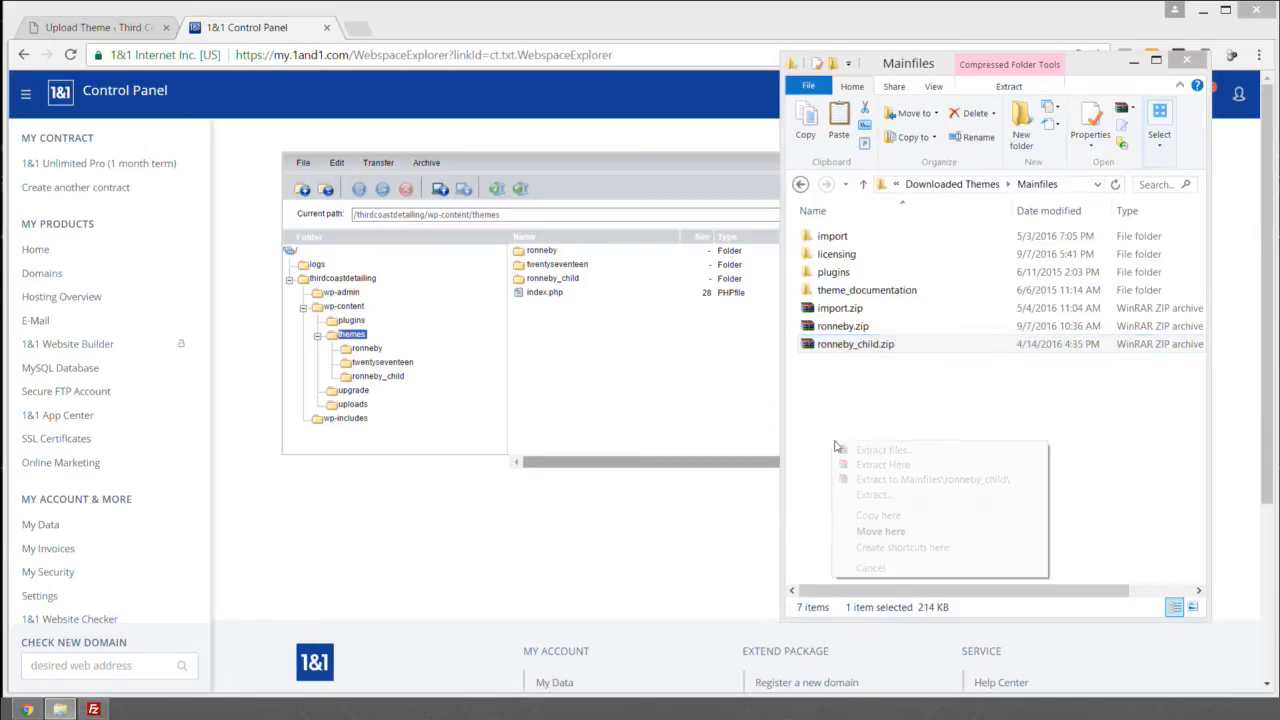
left_click(870, 466)
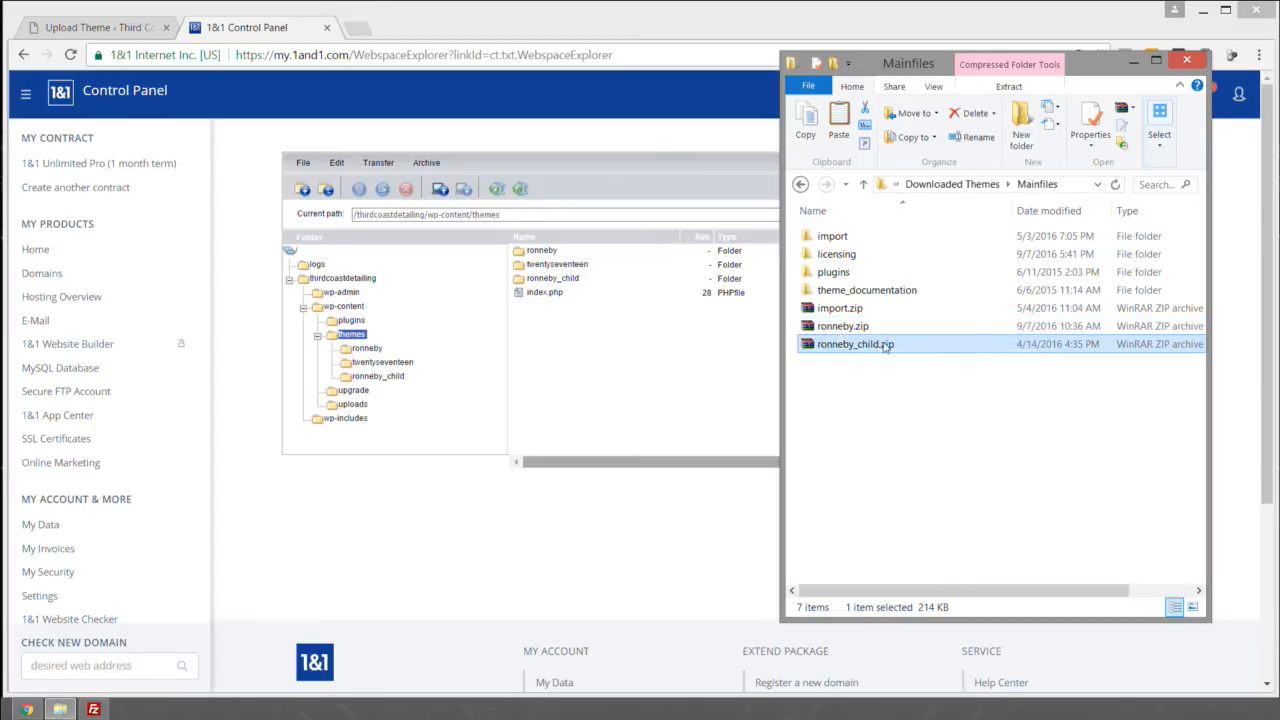
Step: Rename the extracted ronneby_child folder in Mainfiles as ronneby_child2
left_click(840, 366)
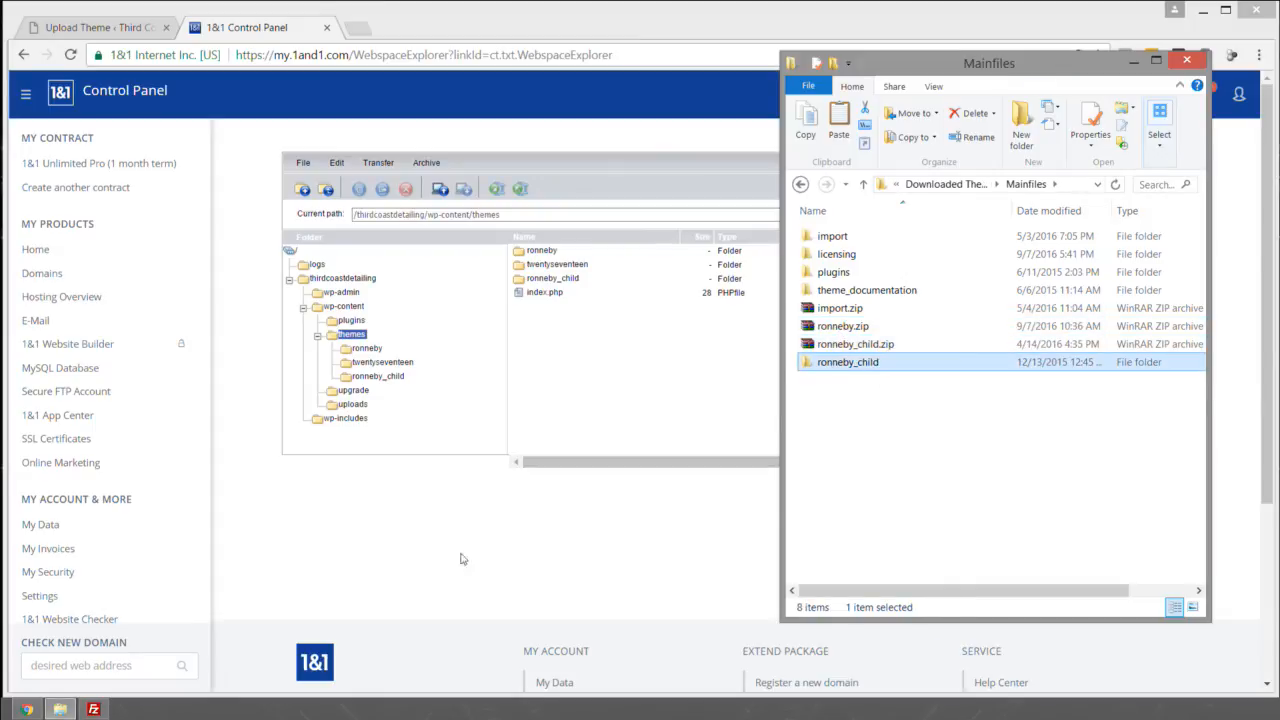
key("F2")
key("End")
type("2")
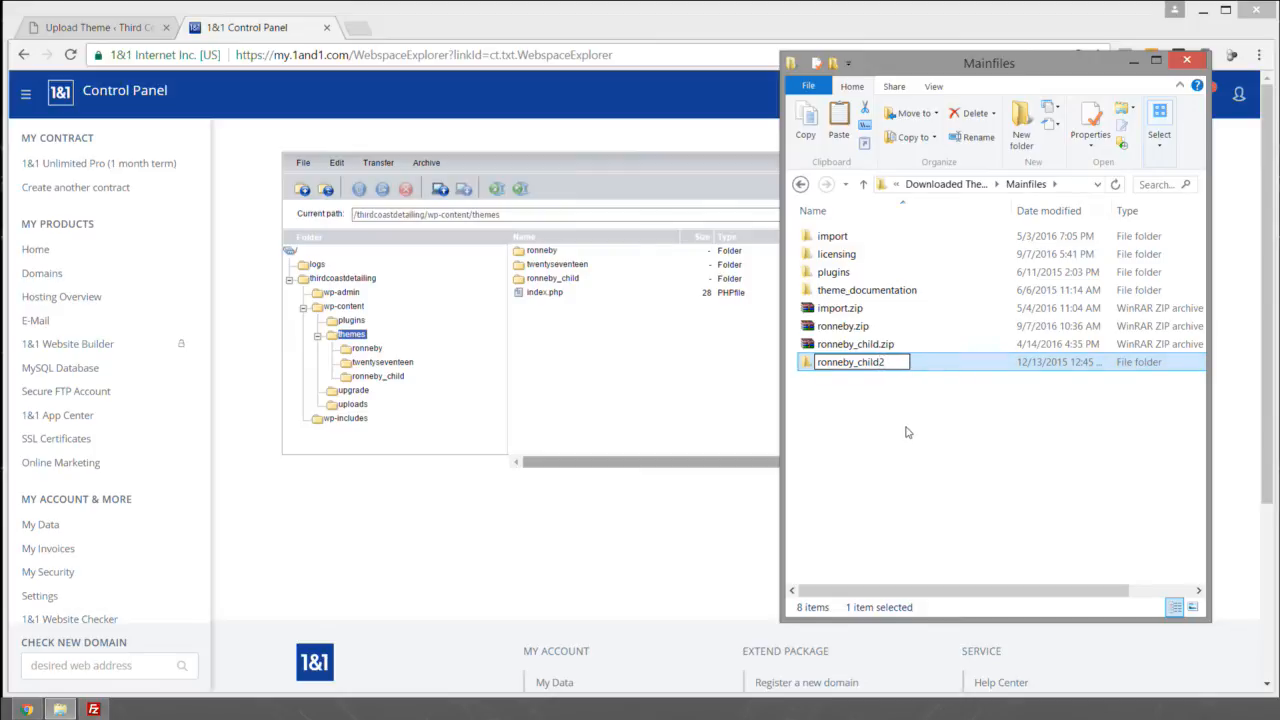
left_click(907, 432)
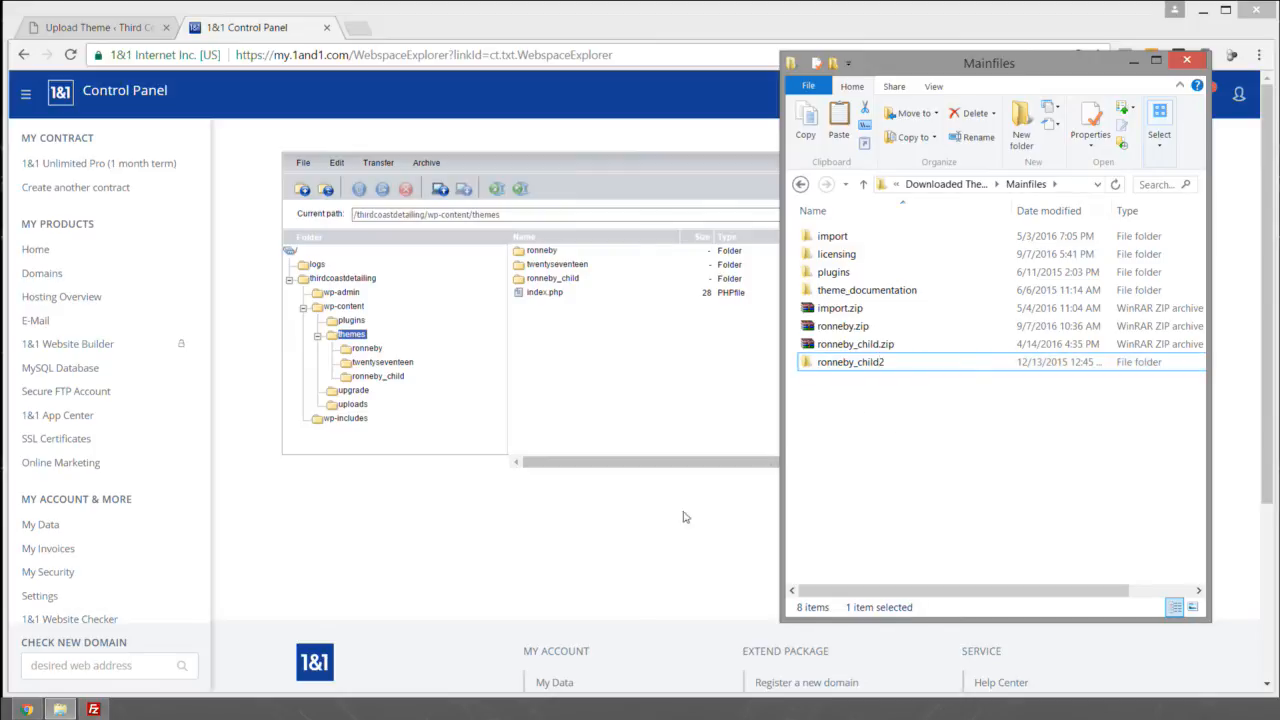
Step: Arrange FileZilla beside the Mainfiles window and upload the ronneby_child2 folder into the remote themes folder
left_click(60, 709)
left_click(94, 709)
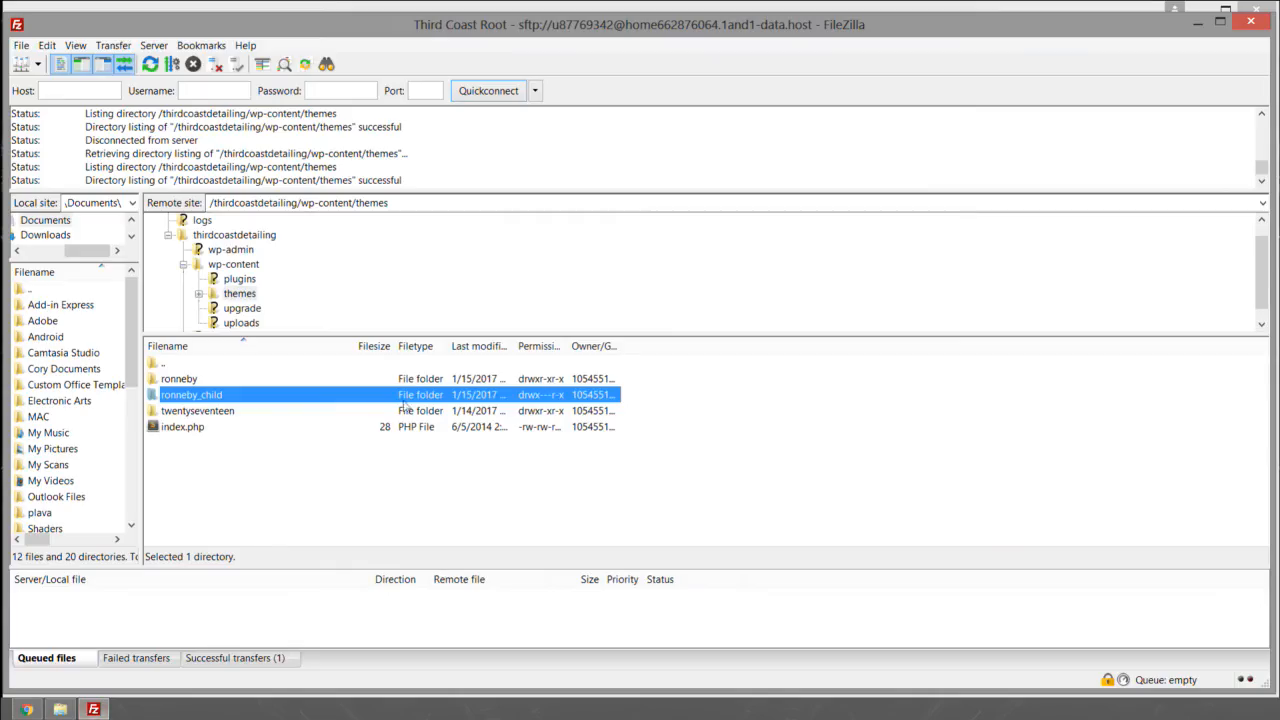
mouse_move(515, 24)
left_mouse_down()
mouse_move(501, 37)
mouse_move(533, 24)
left_mouse_up()
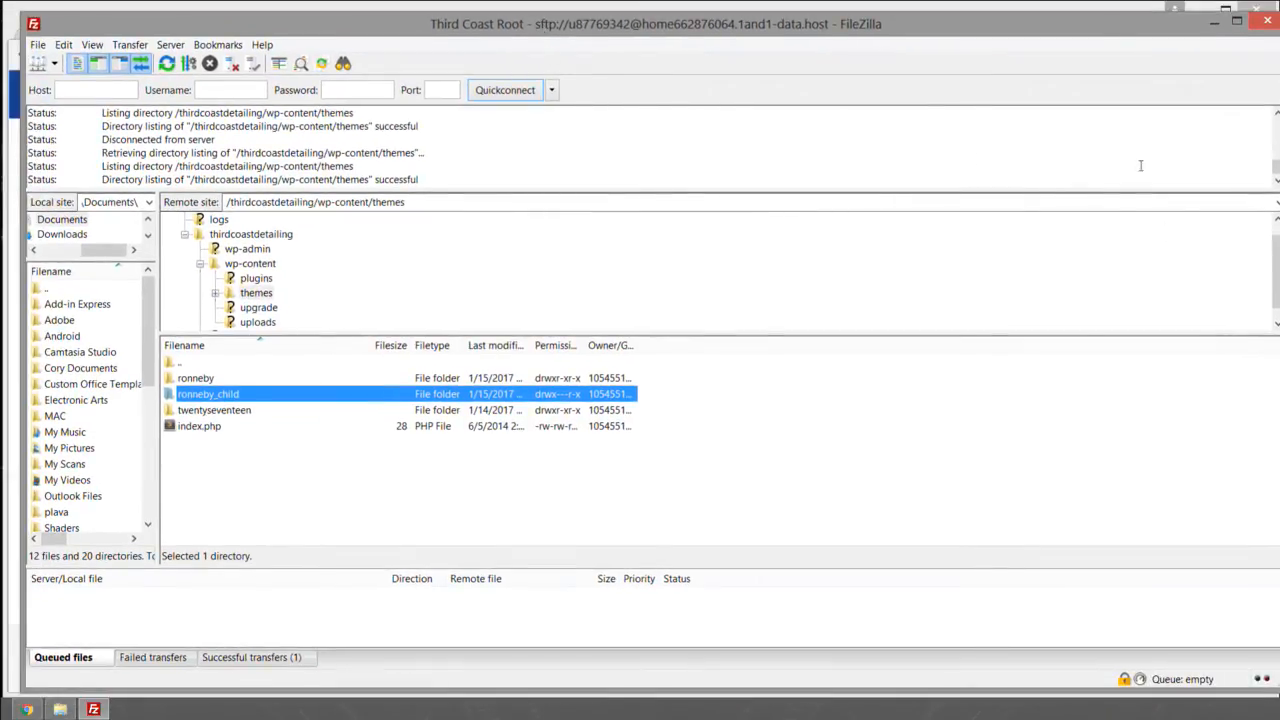
left_click_drag(1134, 26, 1132, 27)
left_click_drag(1247, 94, 612, 106)
left_click(1175, 9)
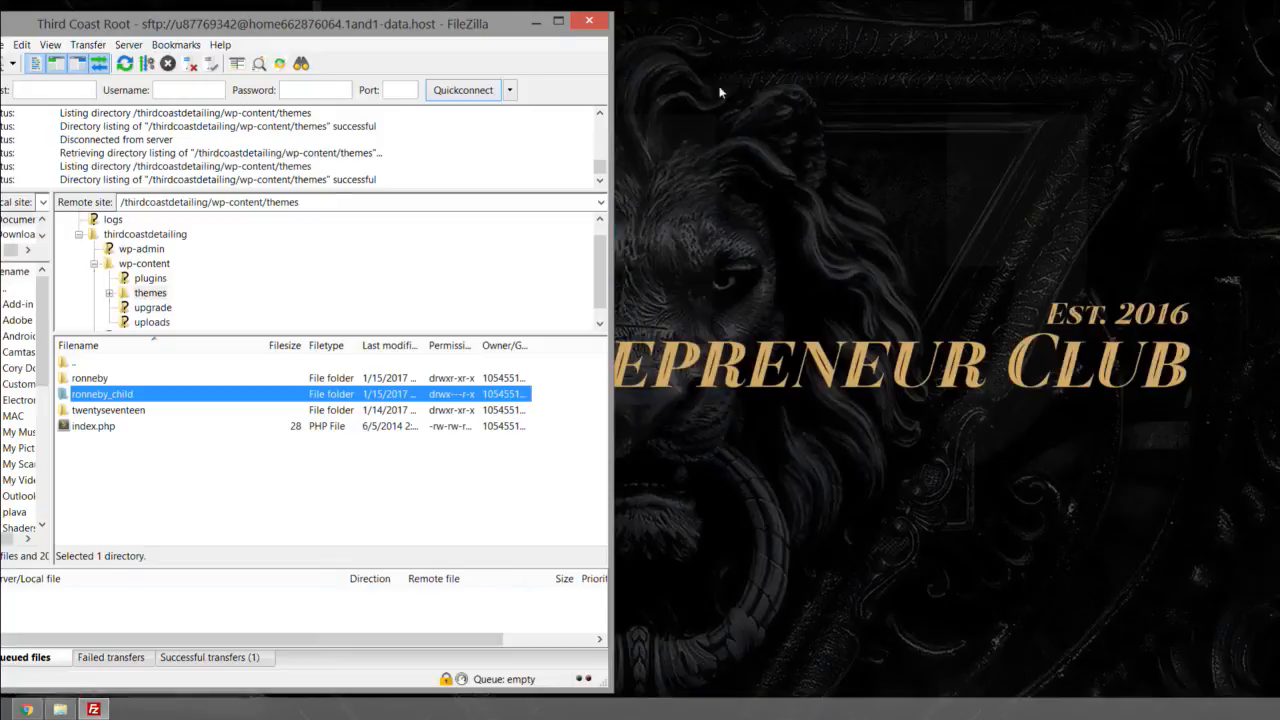
left_click_drag(491, 28, 530, 27)
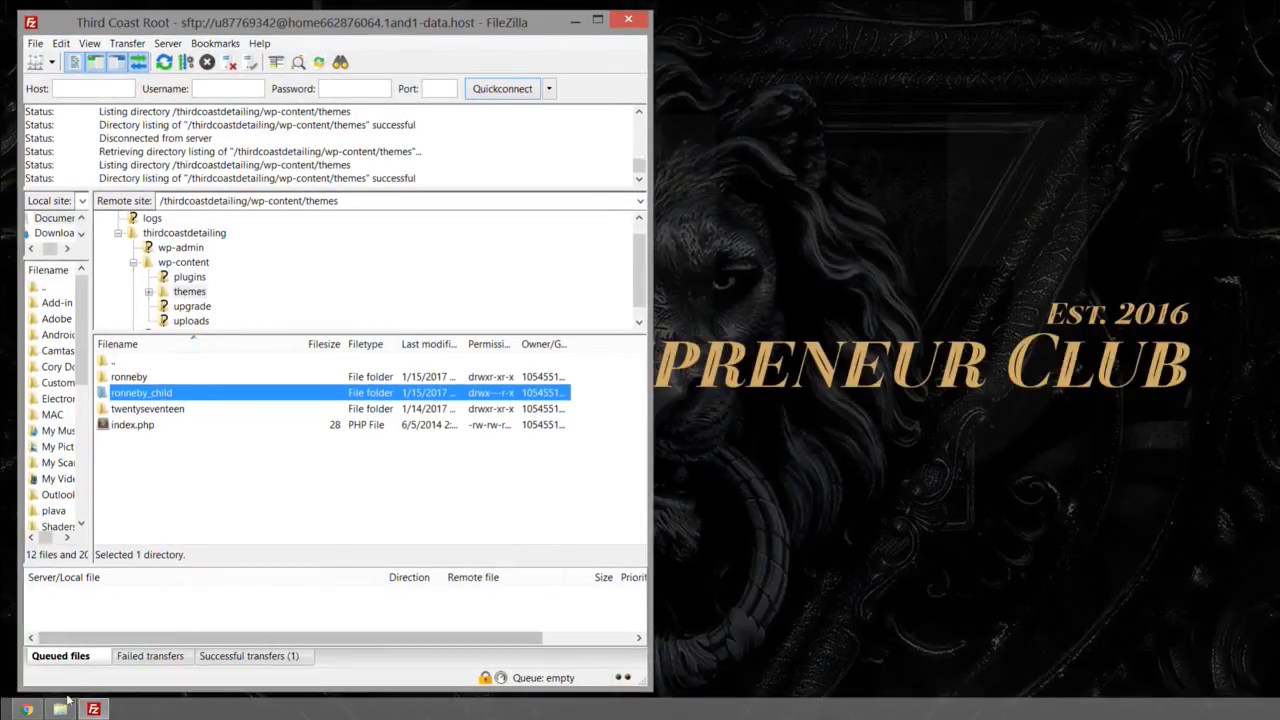
left_click(60, 709)
left_click_drag(850, 362, 221, 480)
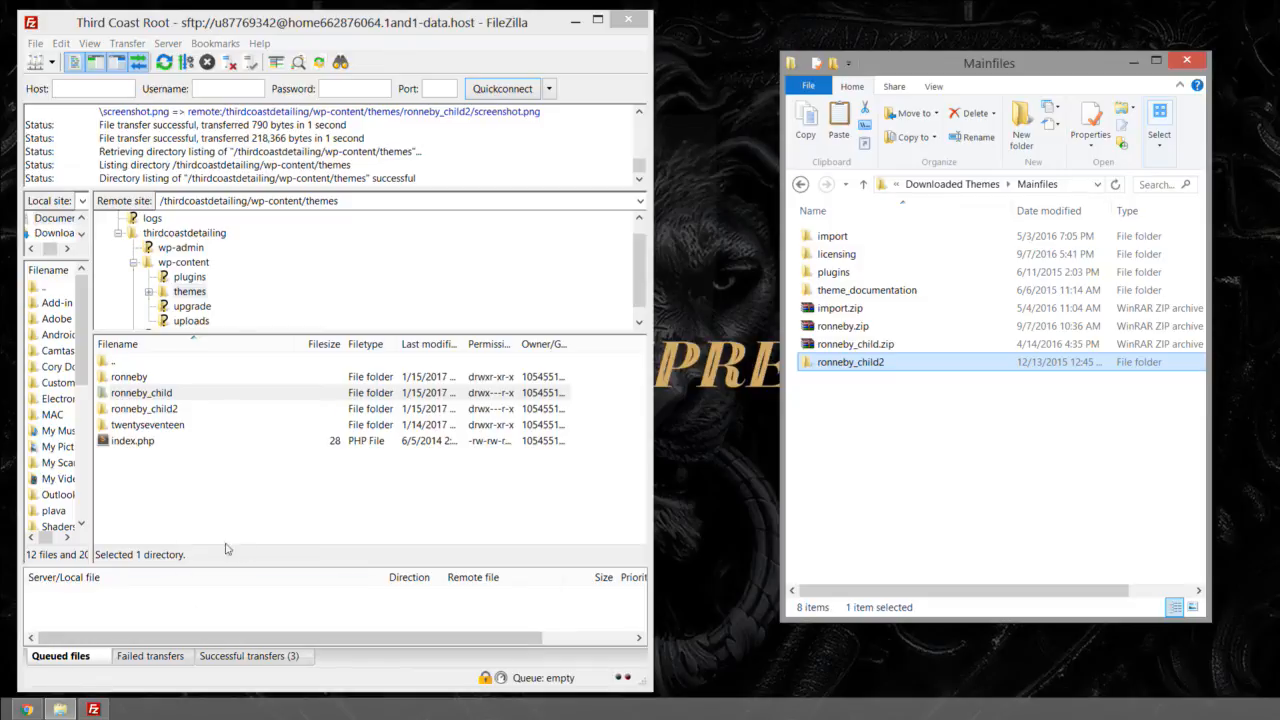
Step: Compare the files in the local ronneby_child2 folder with the remote ronneby_child folder, and return to the remote themes folder
double_click(836, 362)
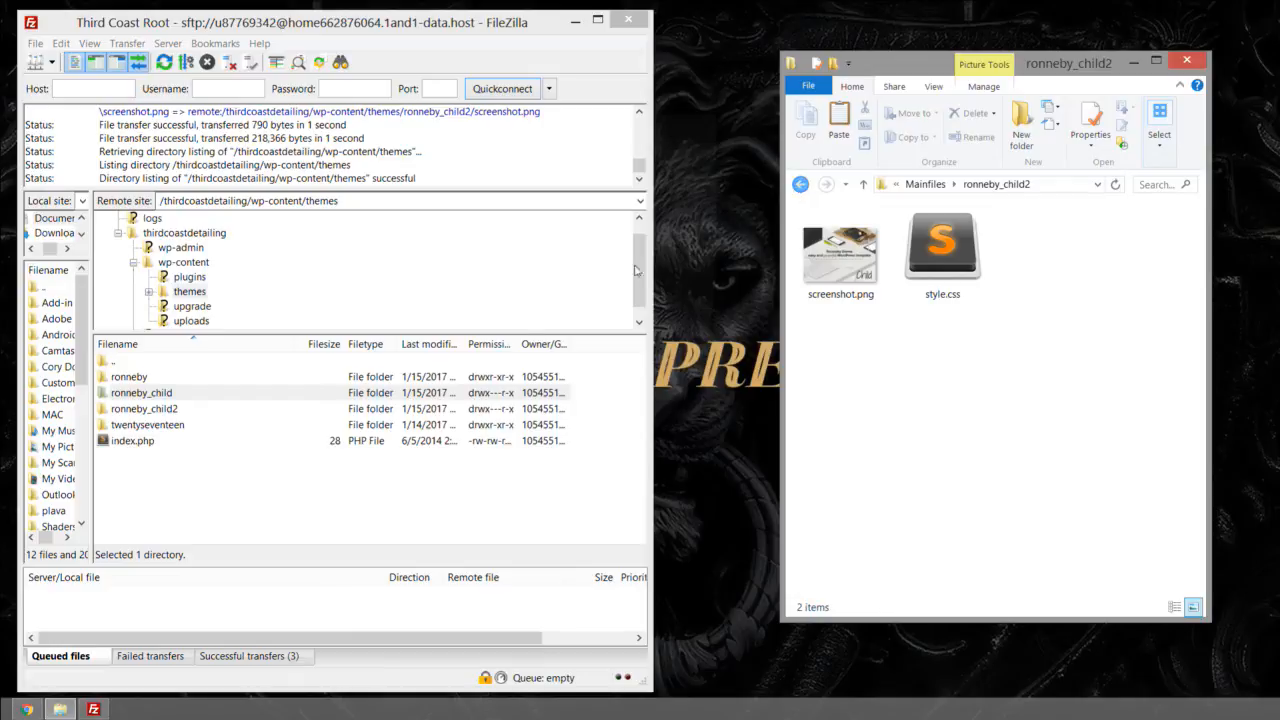
double_click(127, 397)
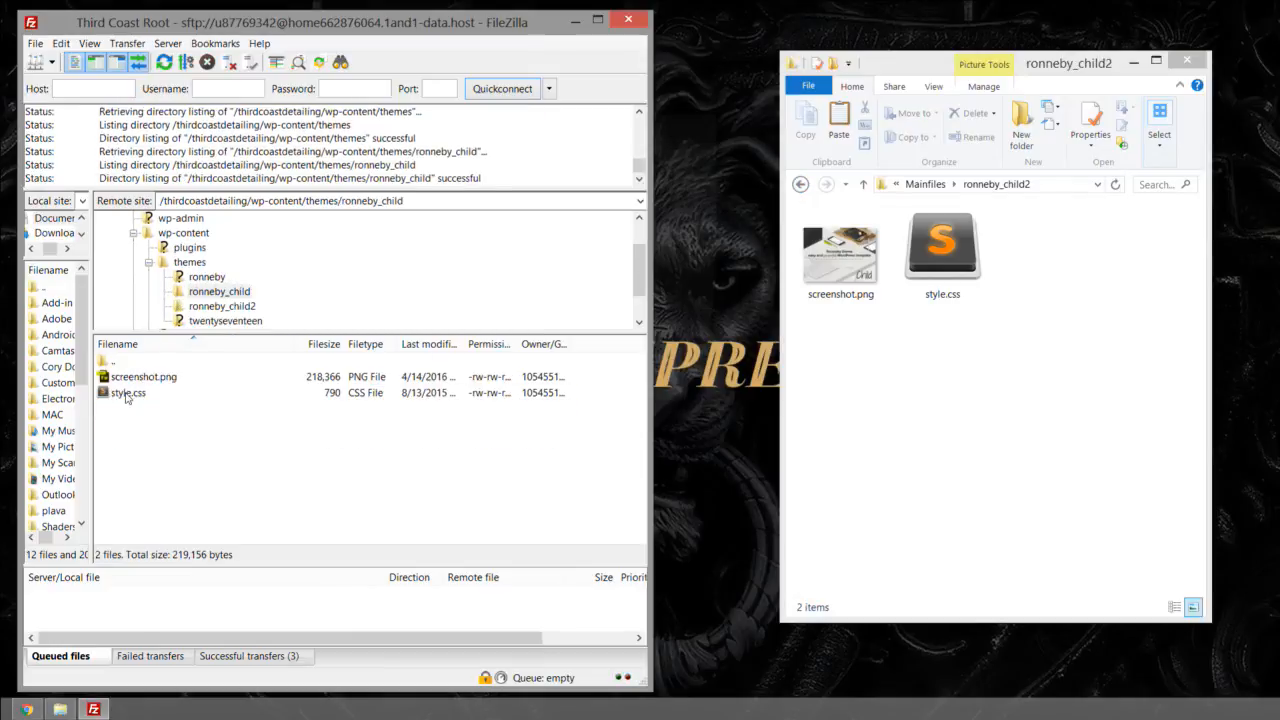
left_click(125, 380)
left_click(121, 401)
left_click(105, 361)
double_click(105, 361)
left_click(147, 412)
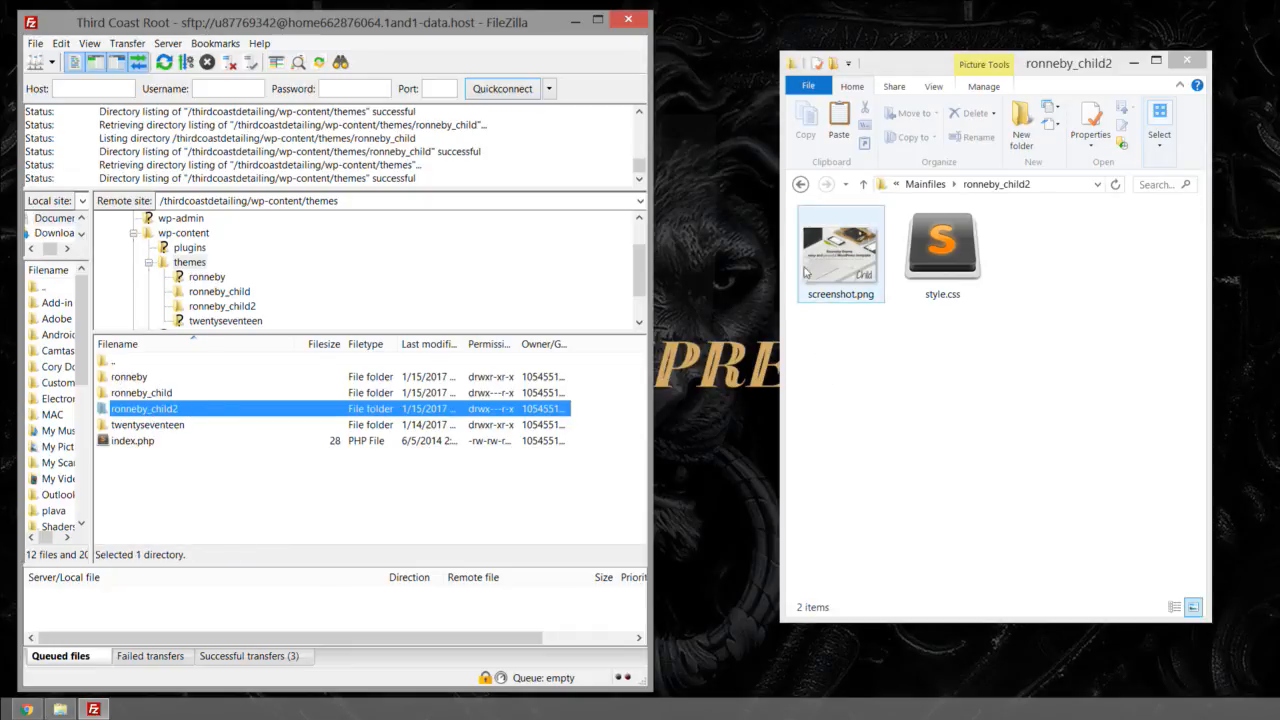
Step: Return to Mainfiles, open ronneby.zip in WinRAR, and look through the files and subfolders in its ronneby folder
left_click(801, 185)
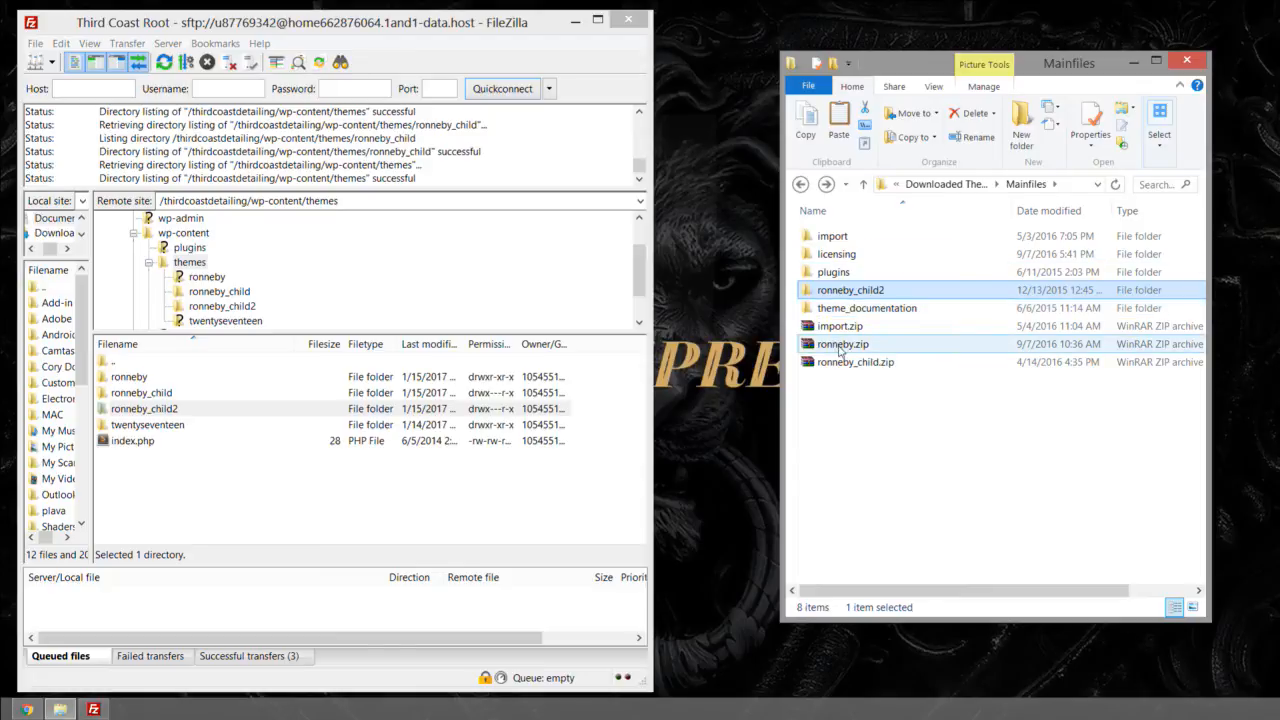
double_click(842, 344)
double_click(257, 301)
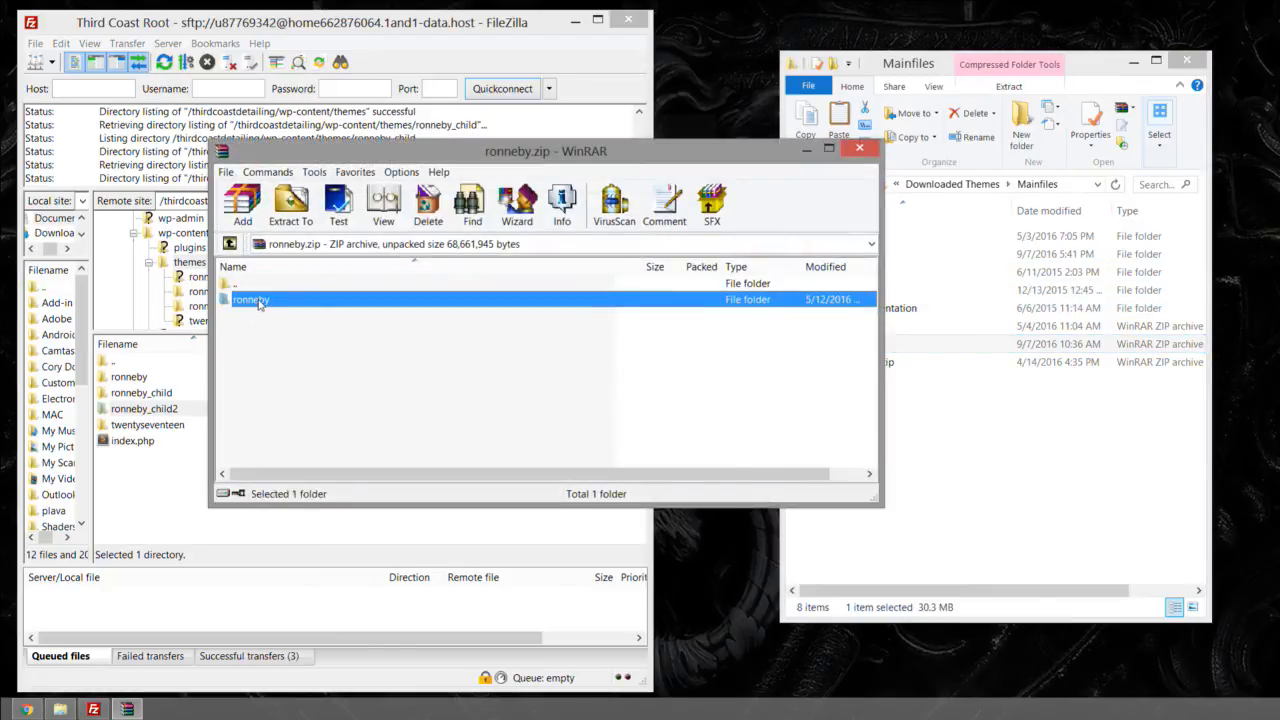
scroll(271, 365, "down", 20)
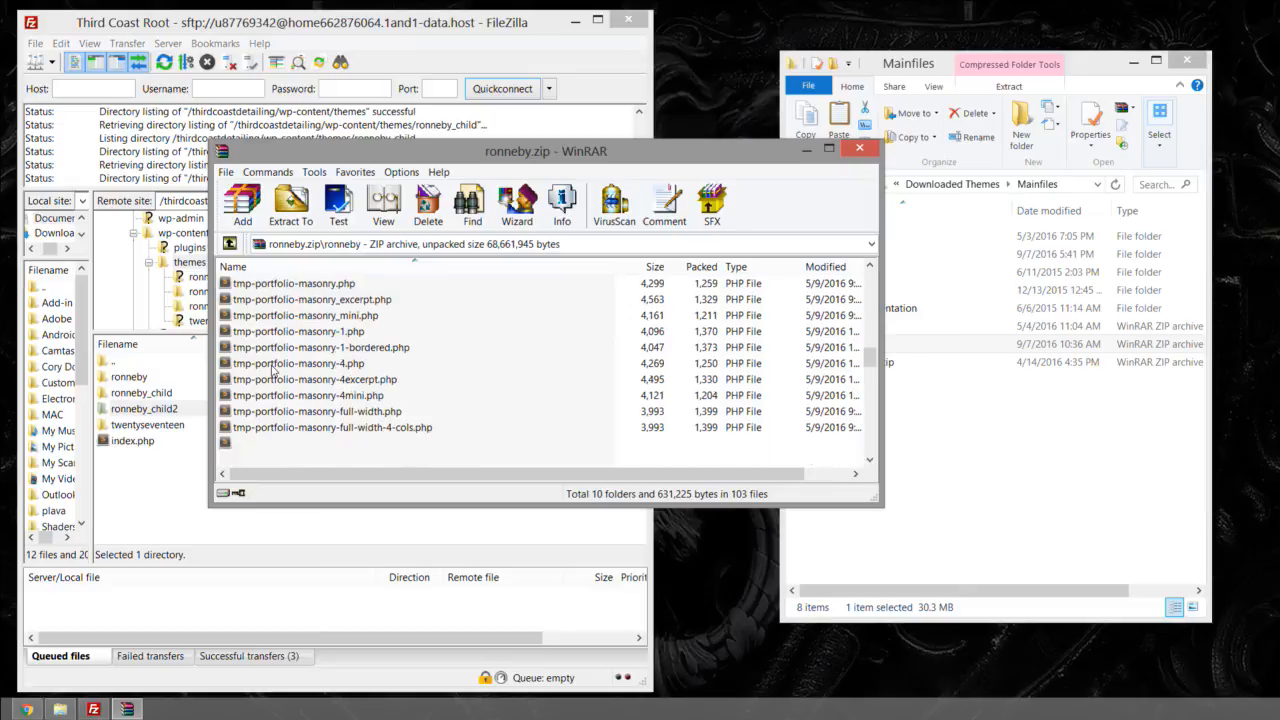
scroll(271, 370, "down", 5)
scroll(350, 430, "up", 20)
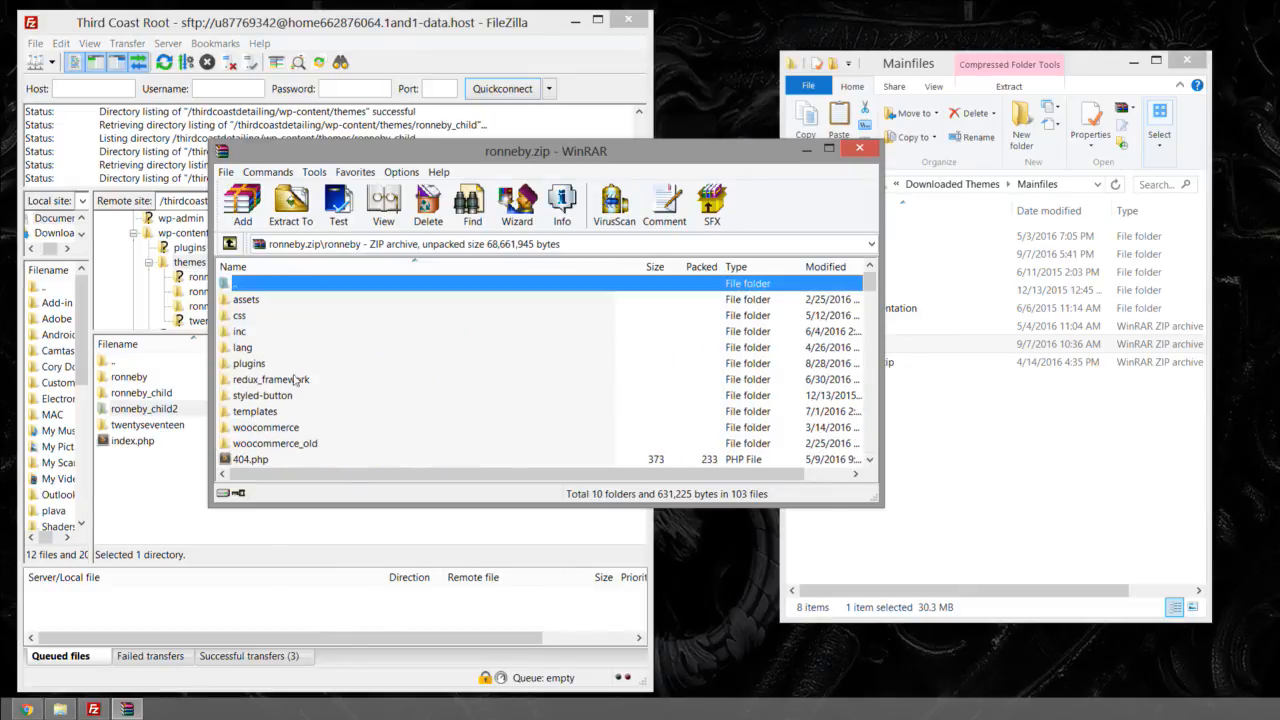
Step: Close the ronneby.zip archive and return to the Mainfiles folder
left_click(860, 150)
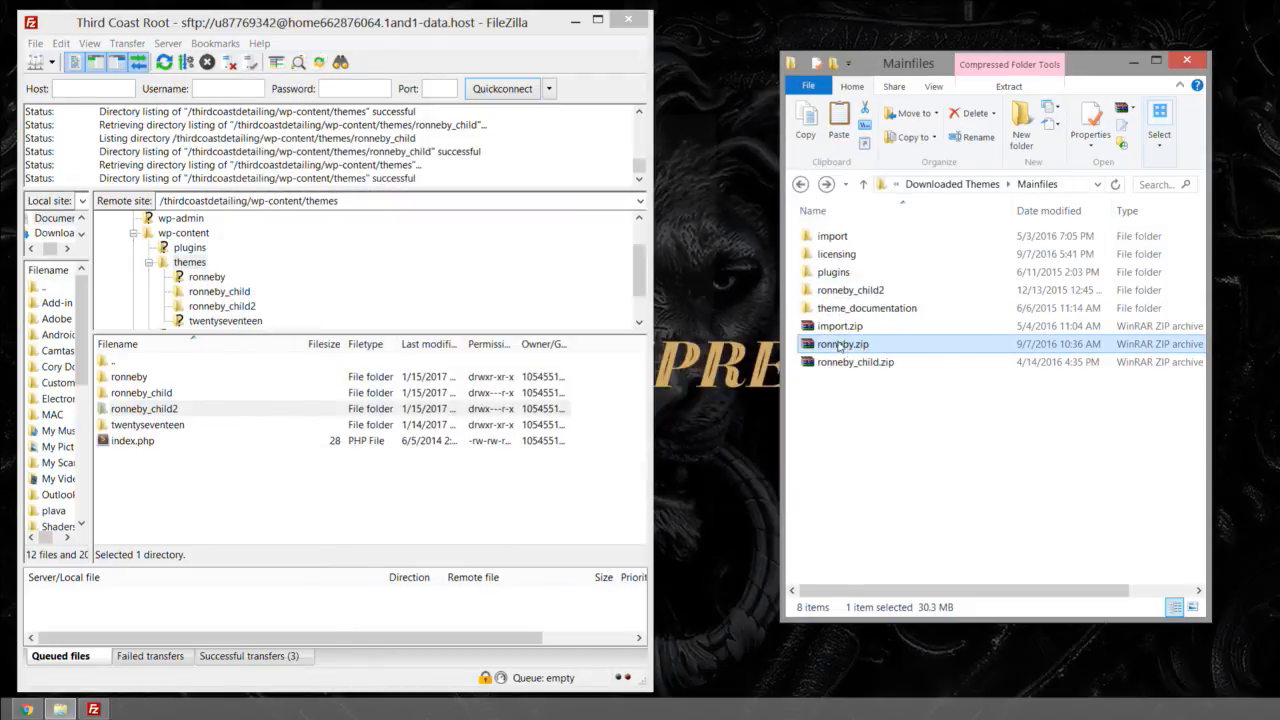
left_click_drag(850, 290, 884, 294)
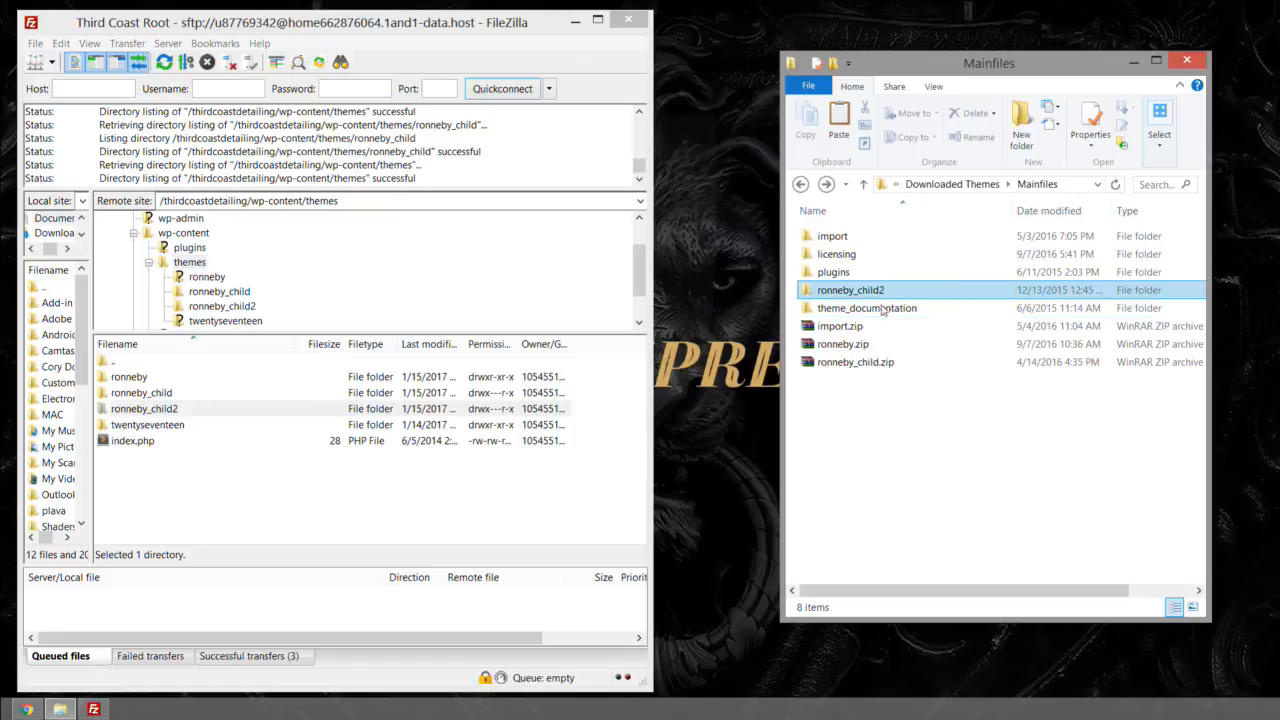
left_click_drag(864, 390, 841, 333)
key("Delete")
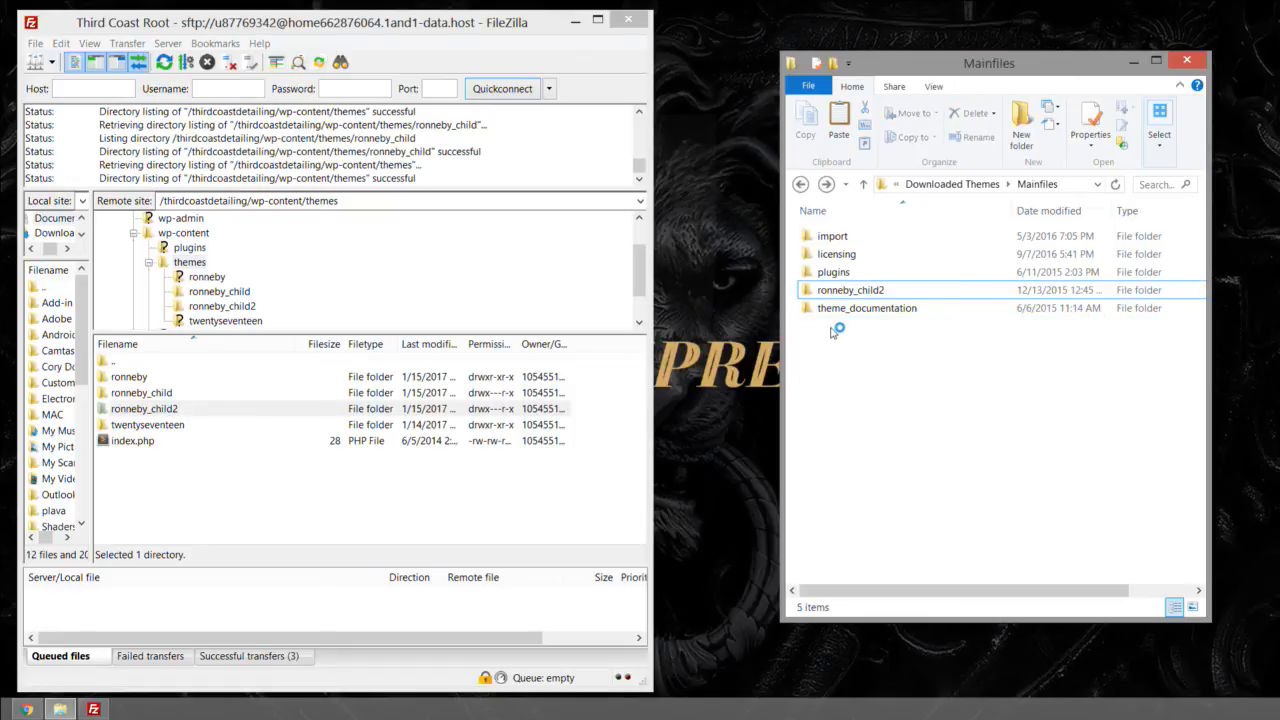
left_click(842, 295)
key("ctrl+z")
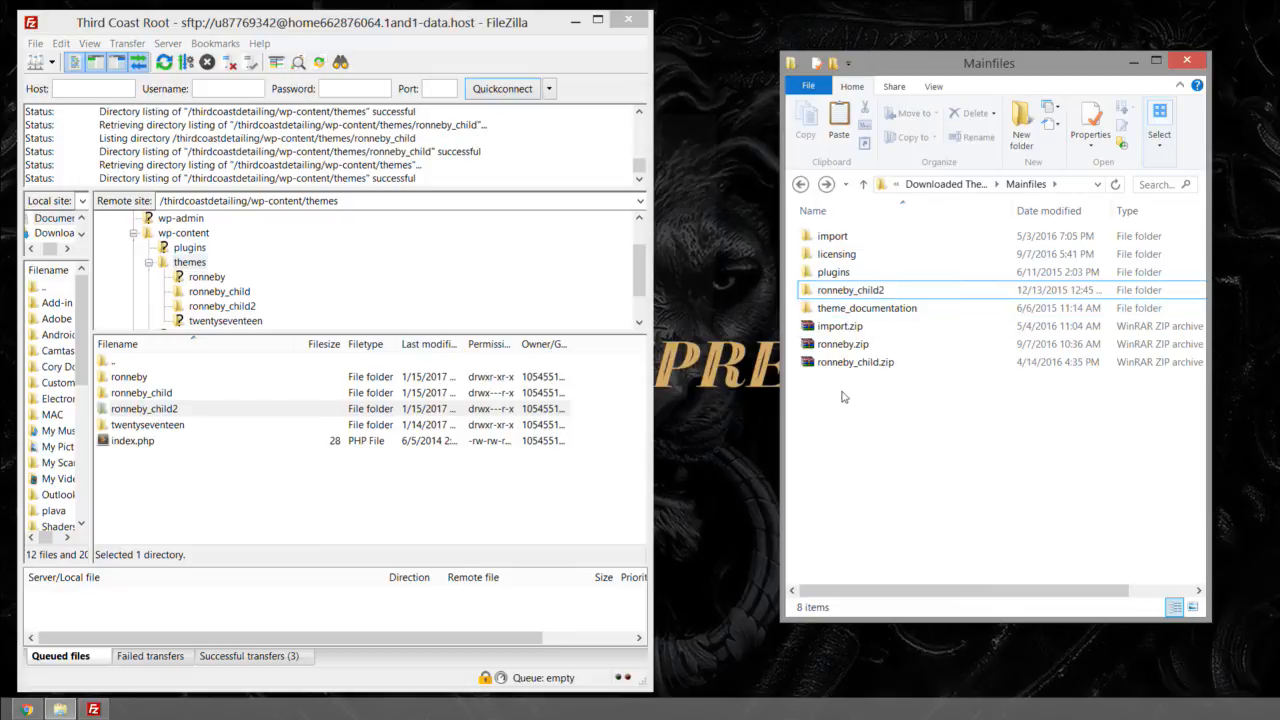
Step: Delete only the extracted ronneby_child2 folder from the local Mainfiles folder
left_click(858, 290)
left_click(850, 363, "ctrl")
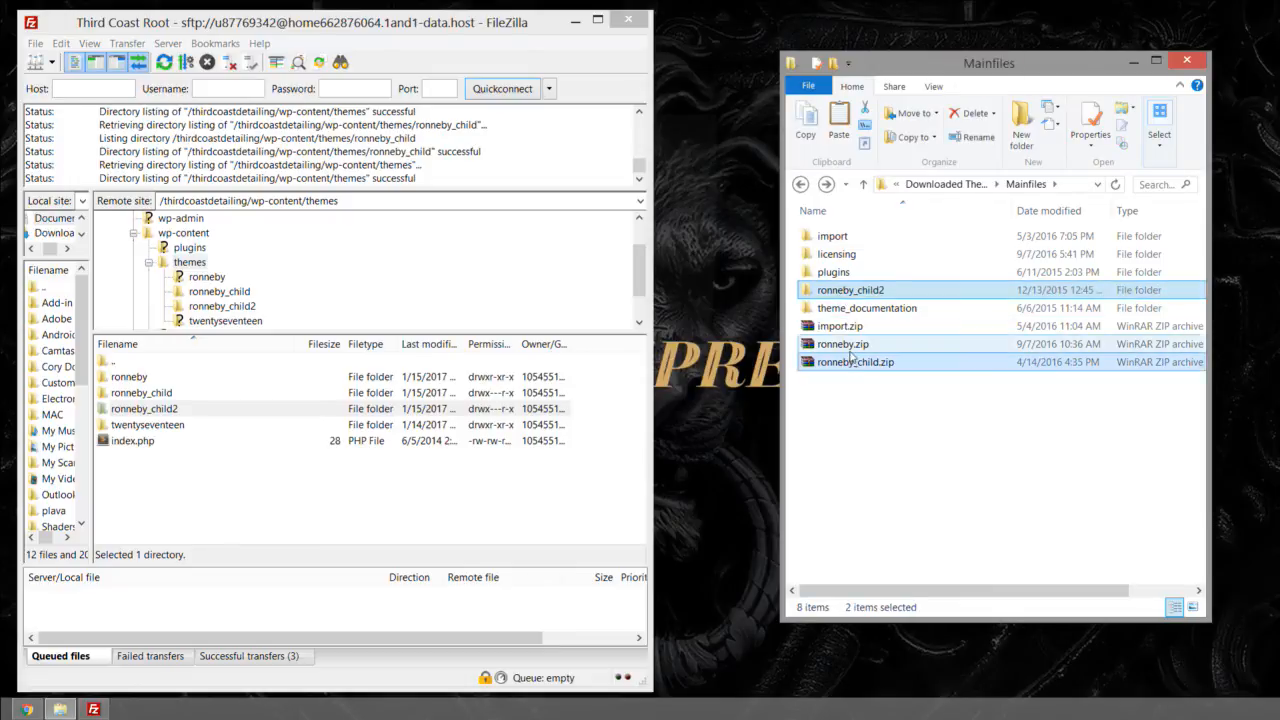
left_click(850, 366, "ctrl")
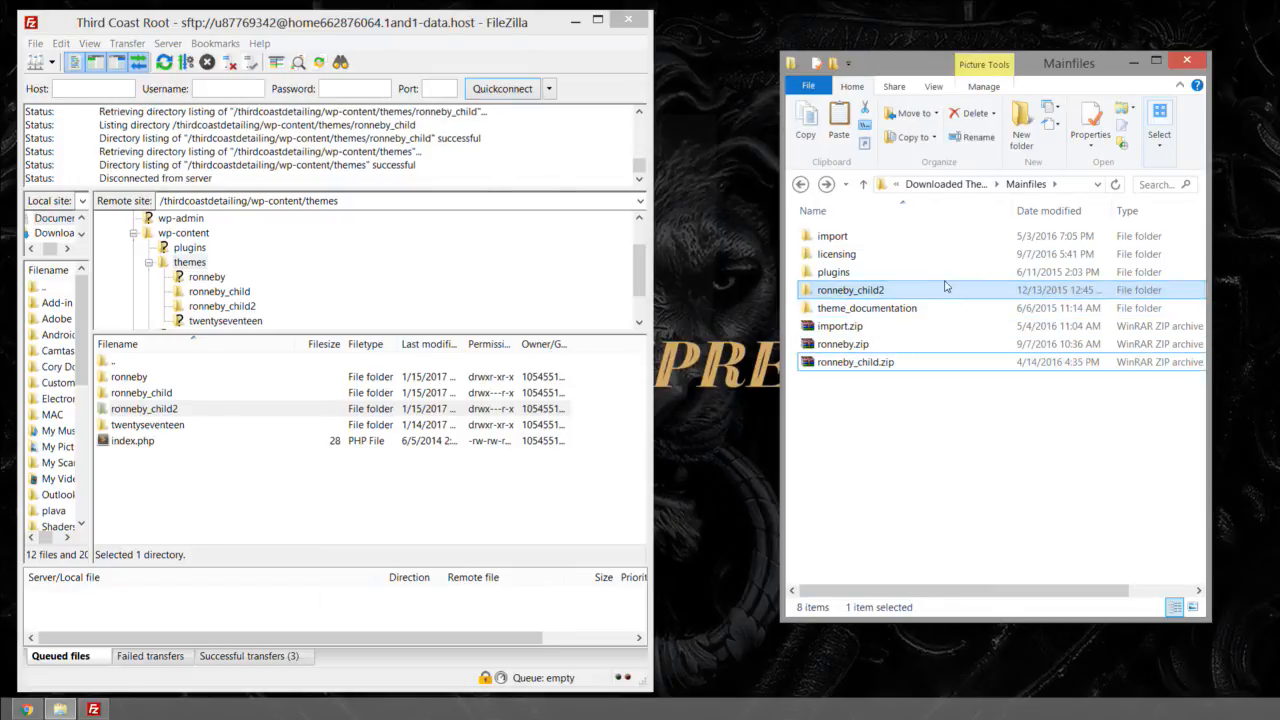
key("Delete")
Step: Delete the ronneby_child2 folder from the remote themes folder in FileZilla, and close FileZilla
left_click(178, 410)
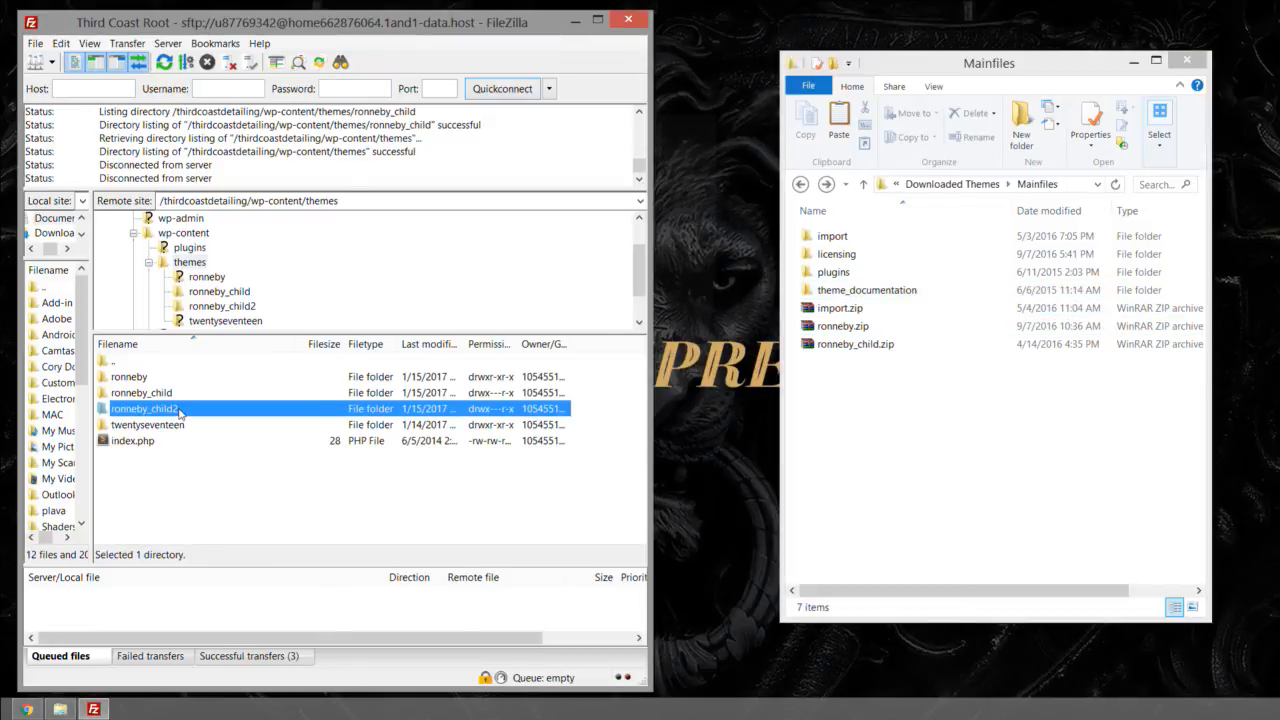
key("Delete")
left_click(699, 420)
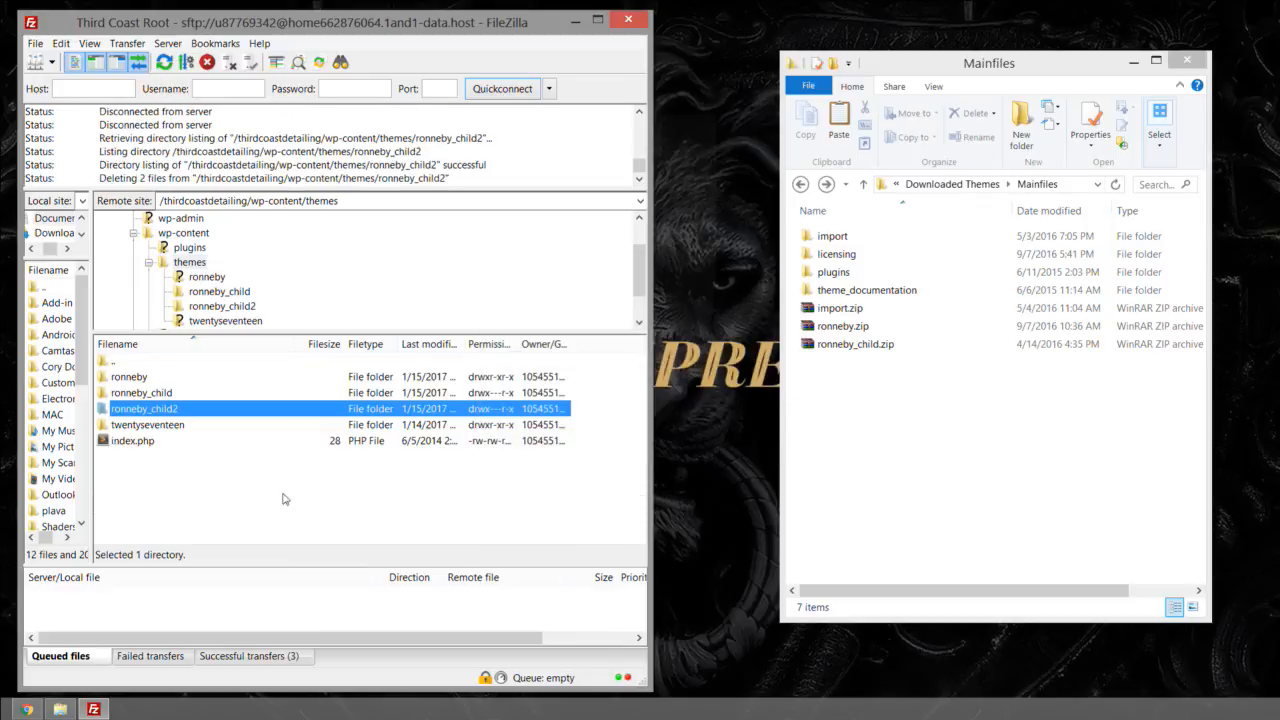
left_click(133, 380)
left_click(140, 393)
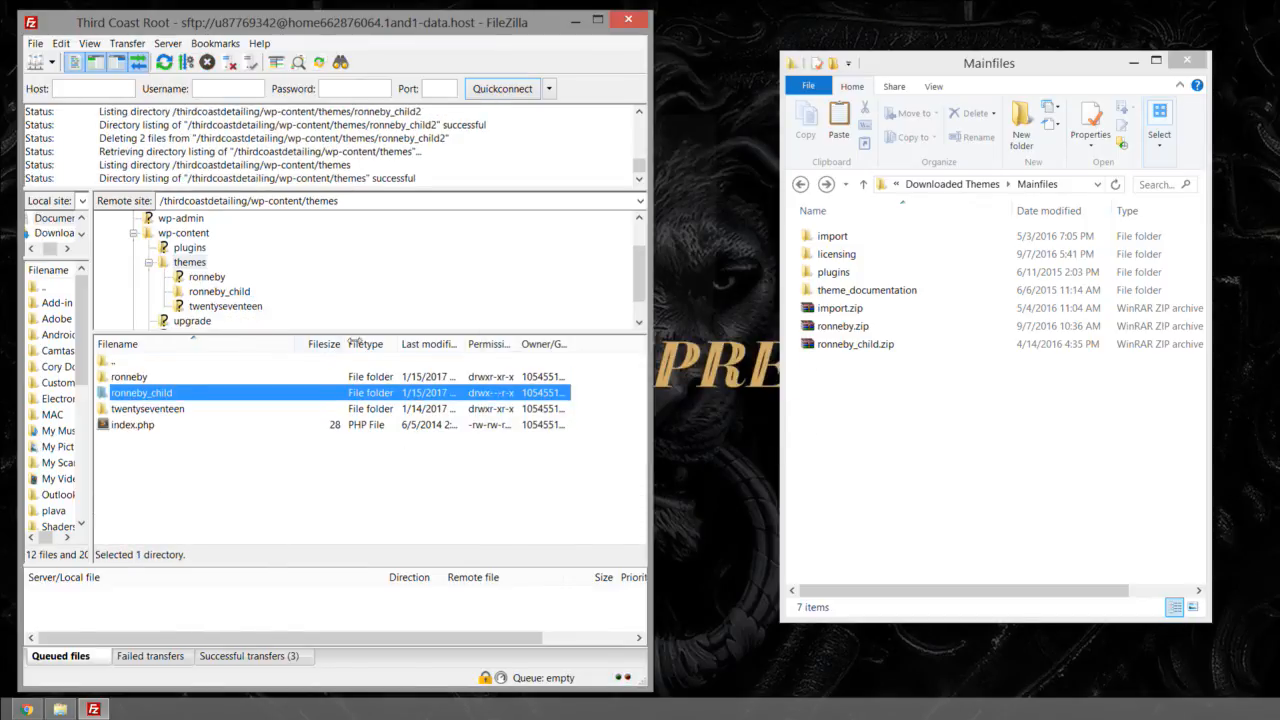
left_click(628, 21)
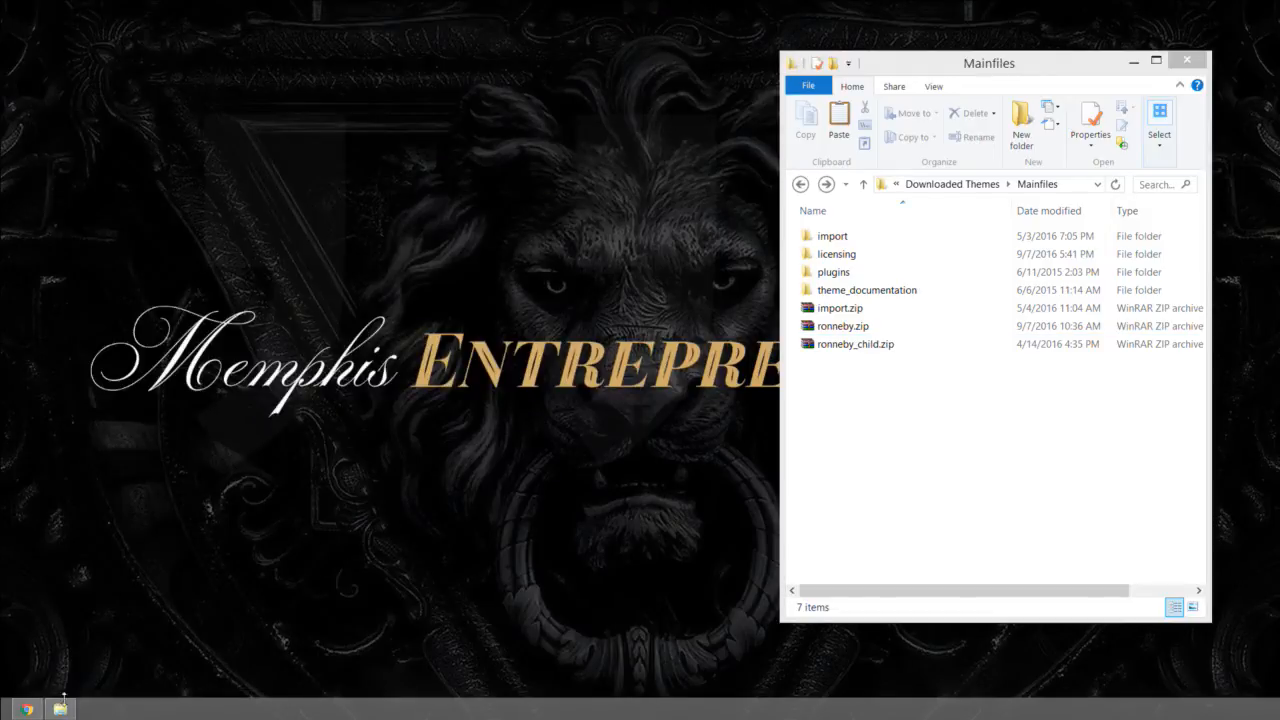
Step: Switch to Chrome and close the 1&1 Control Panel page, keeping the WordPress dashboard open
left_click(26, 709)
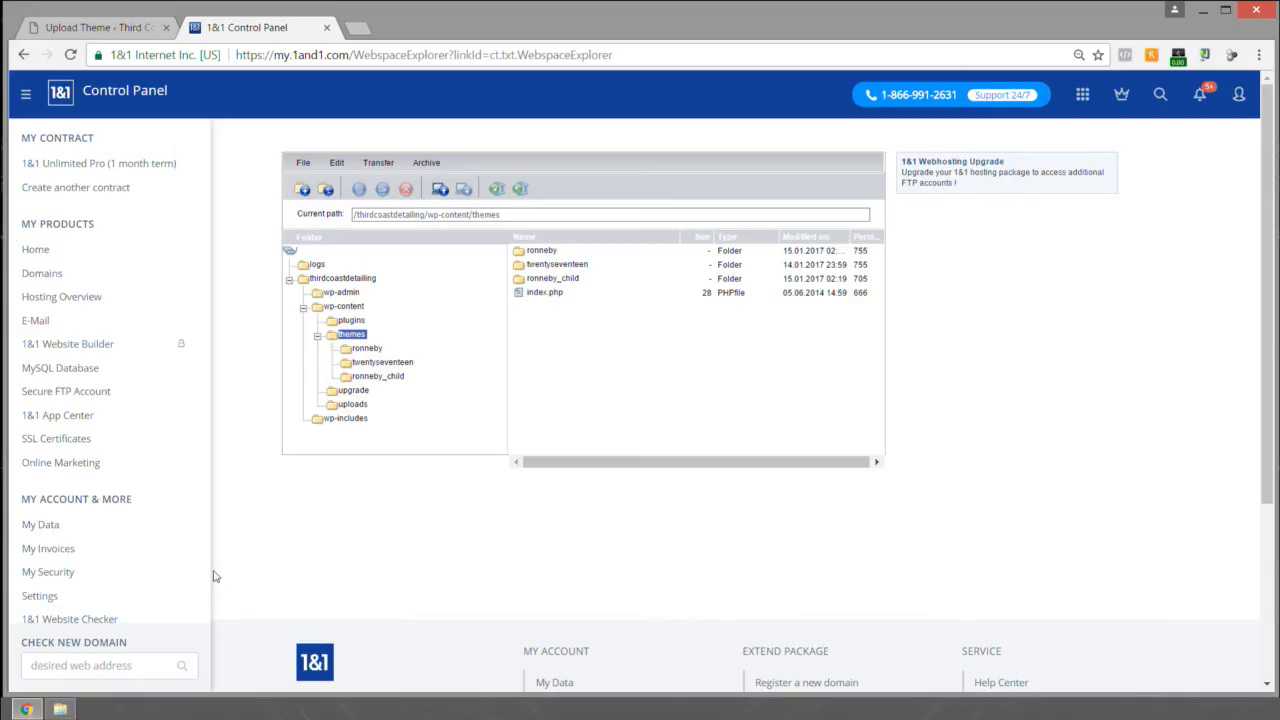
left_click(136, 32)
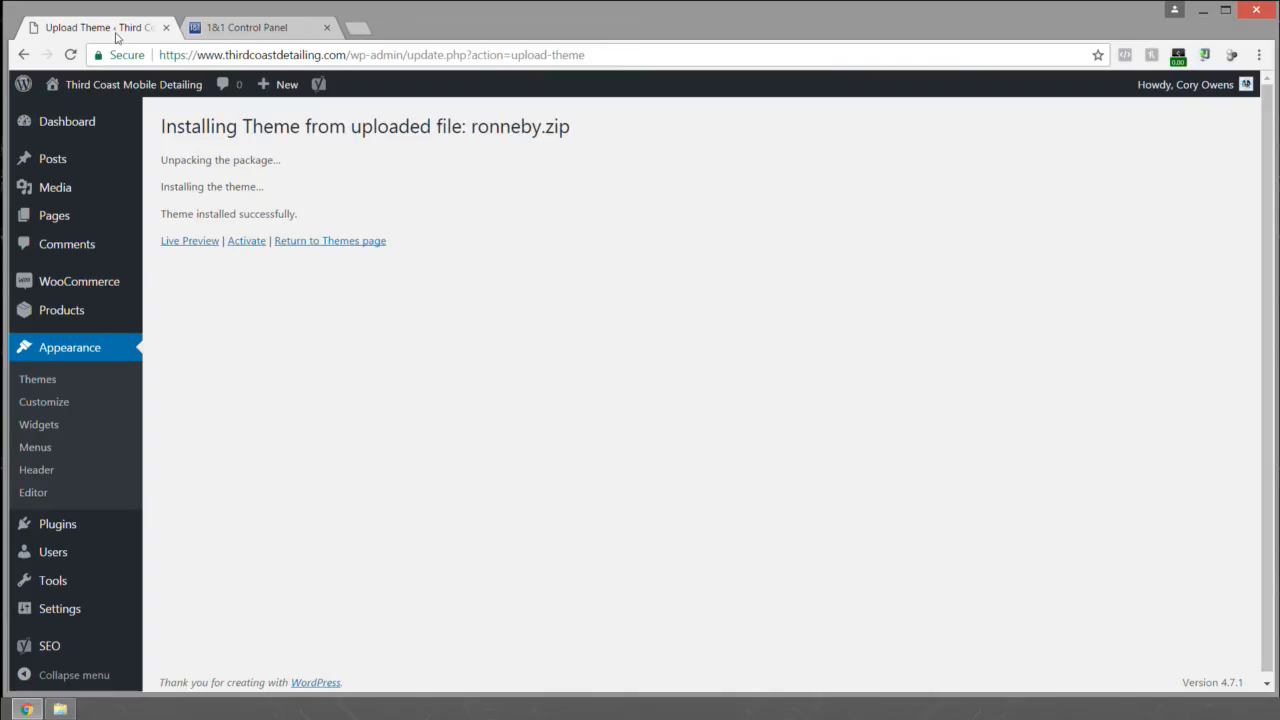
left_click(326, 27)
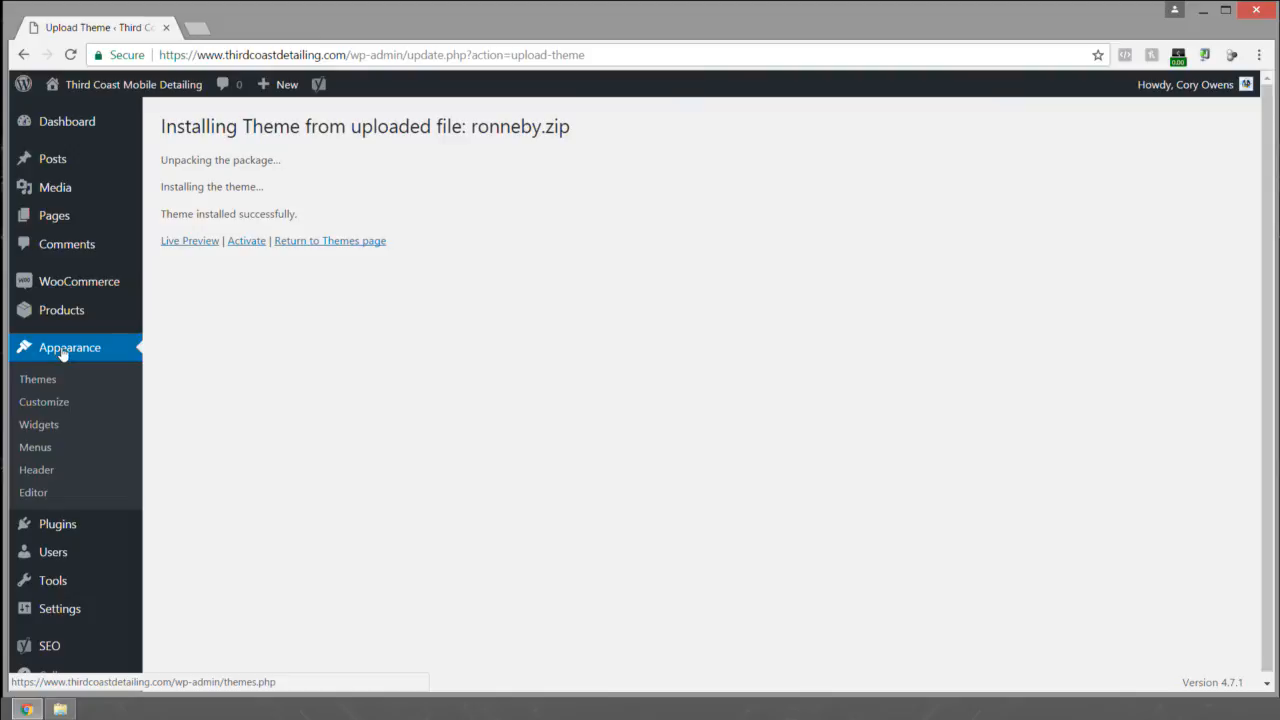
Step: Open the list of installed WordPress themes and activate the Ronneby parent theme
left_click(47, 381)
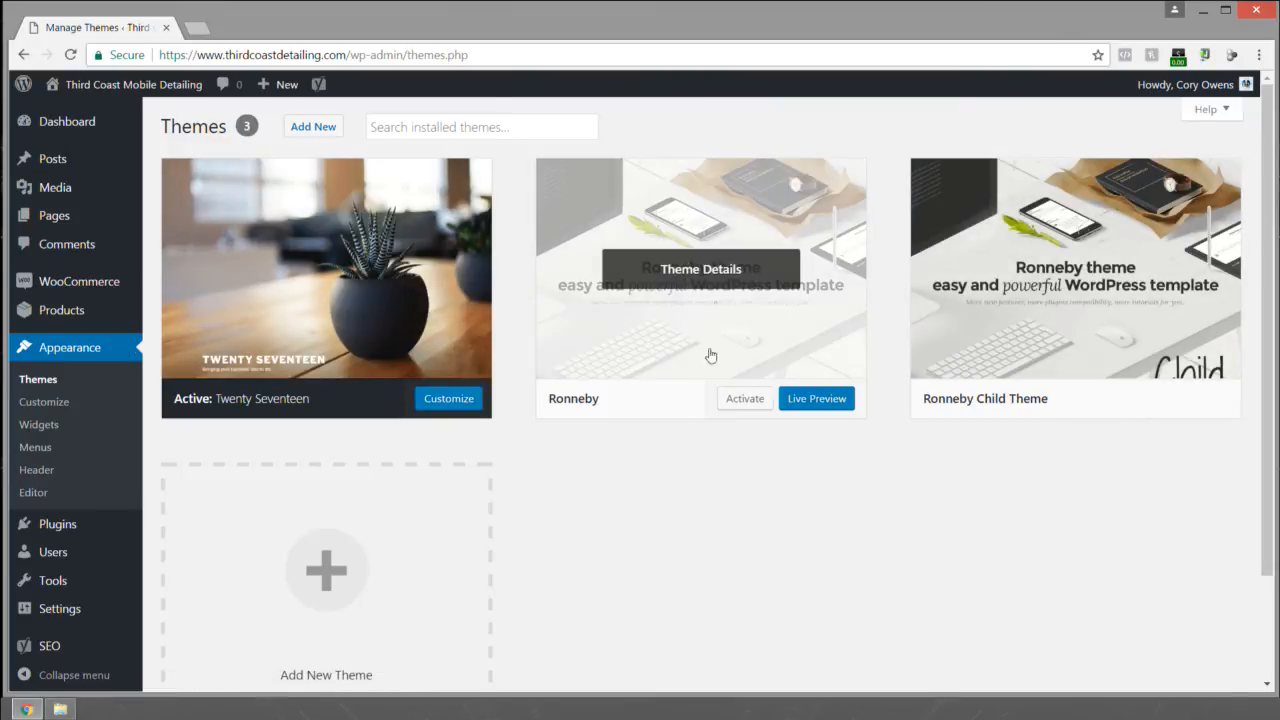
left_click(735, 399)
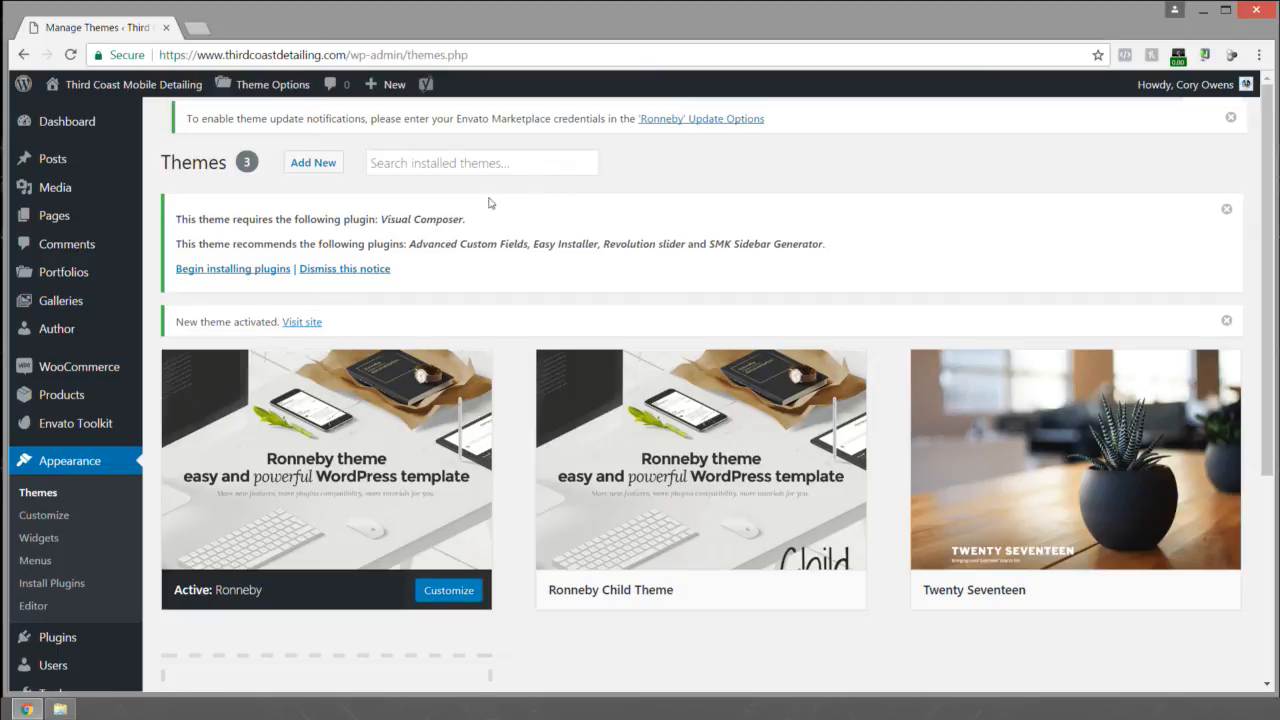
Step: Begin installing the theme's plugins by selecting all five required and recommended ones and applying the Install bulk action
left_click(240, 274)
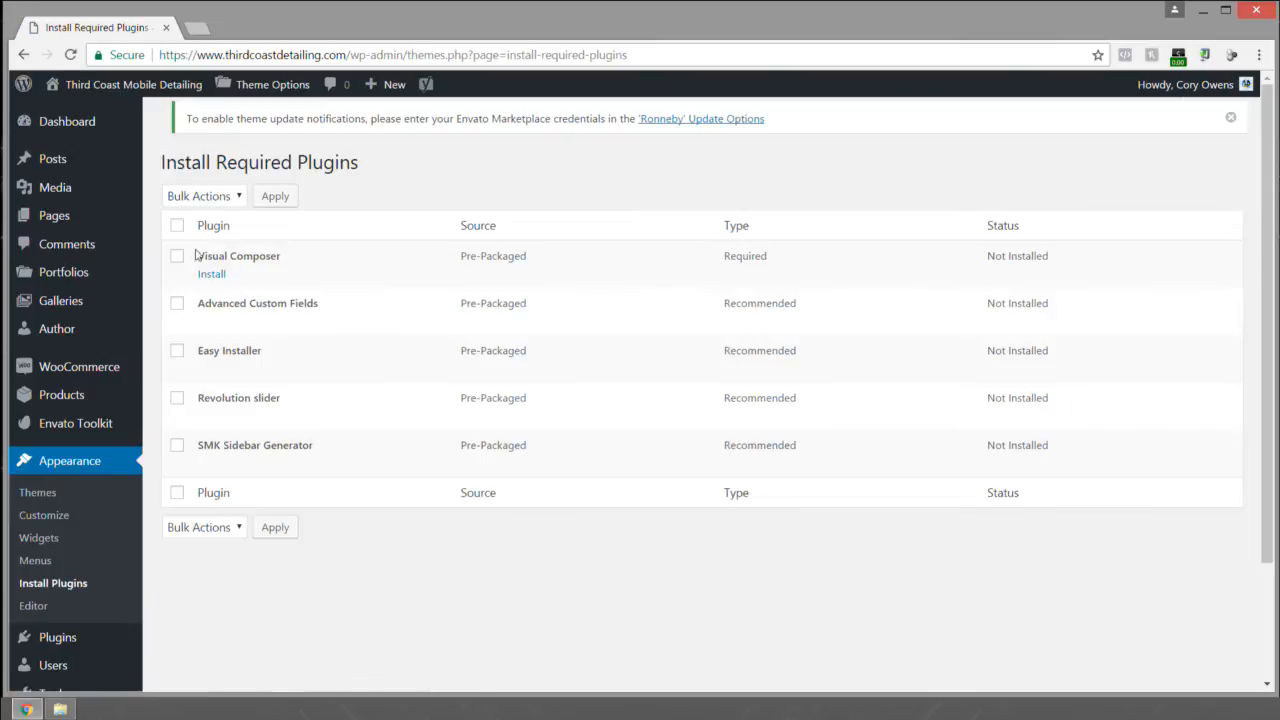
left_click(178, 228)
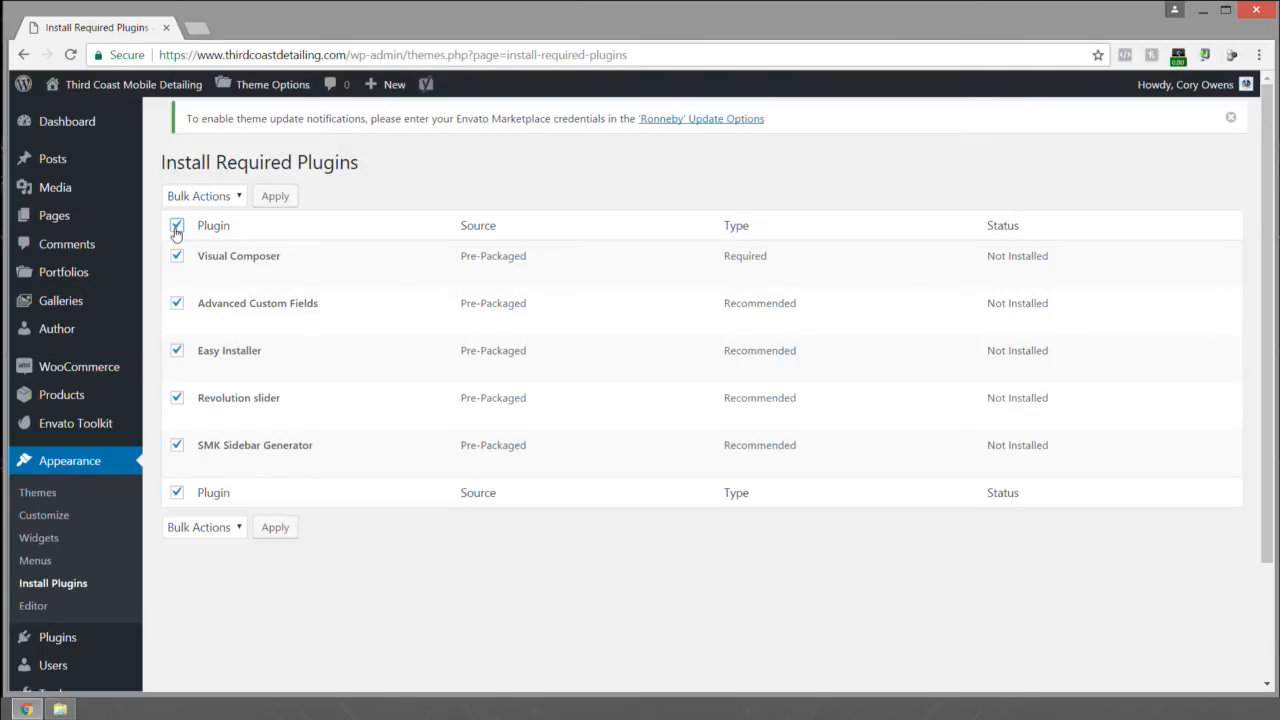
left_click(239, 197)
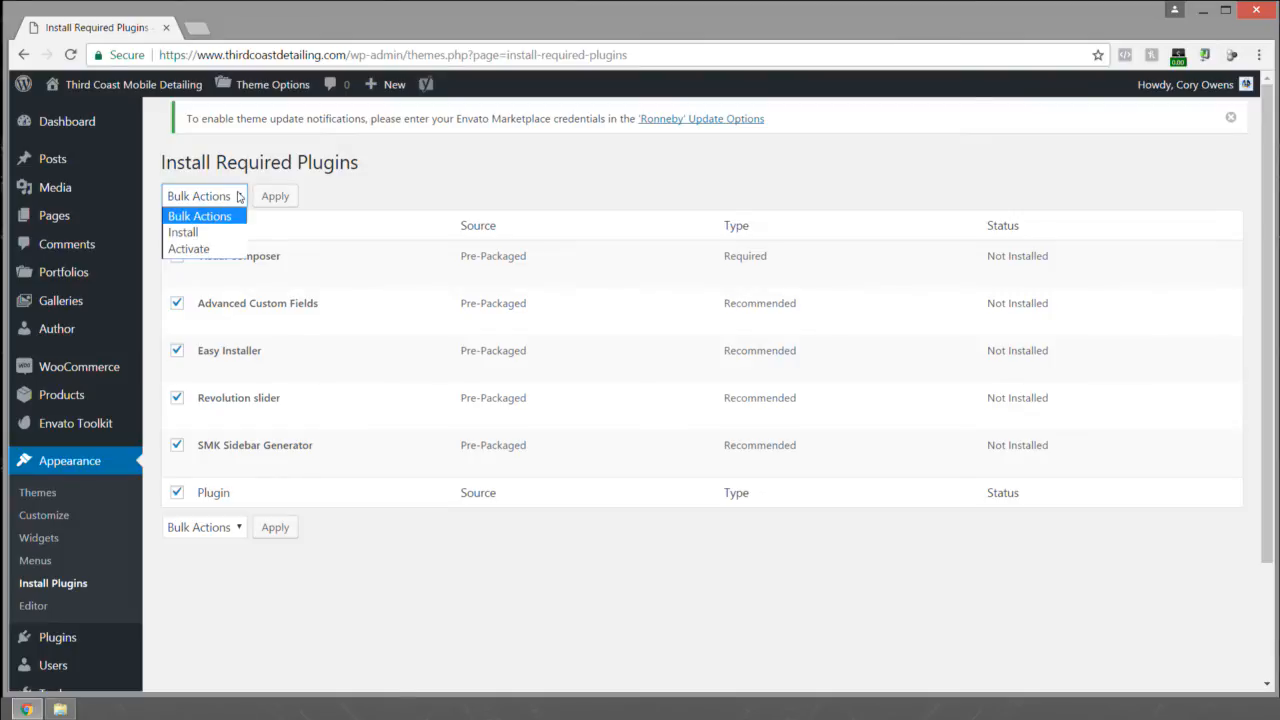
left_click(208, 233)
left_click(280, 198)
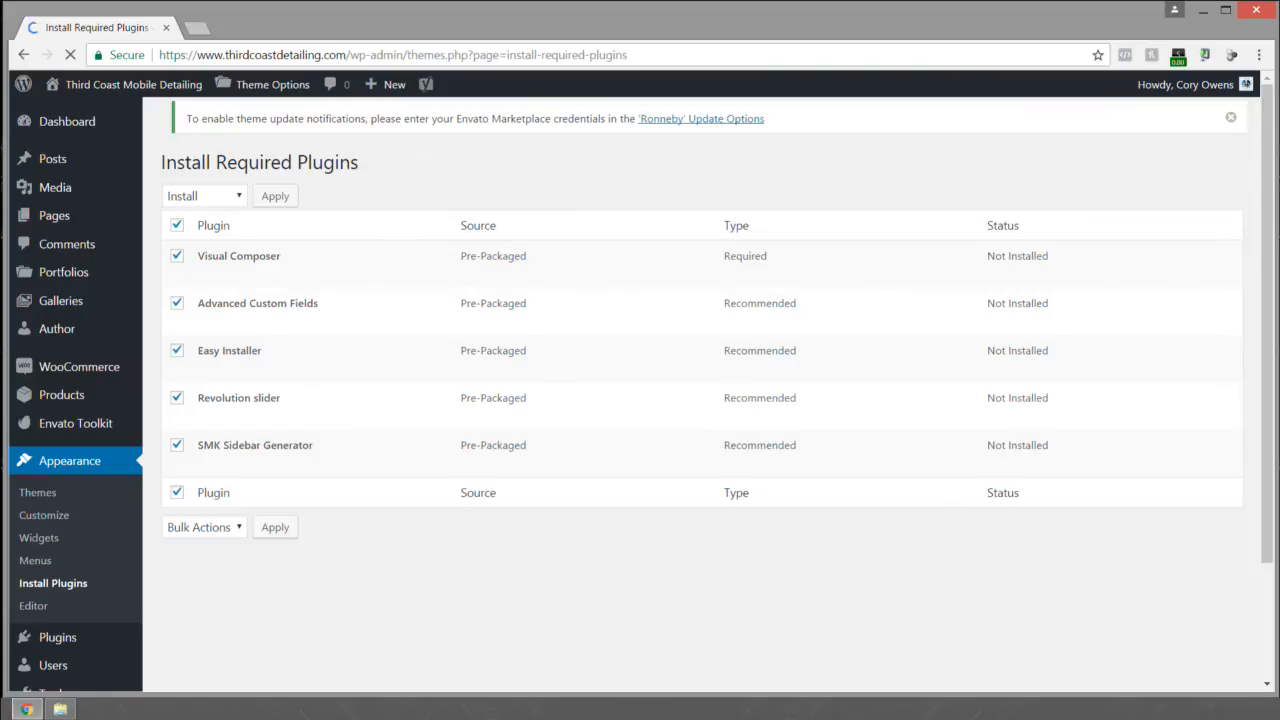
Step: Close the Mainfiles window and check the installation results for the theme's plugins
left_click(59, 712)
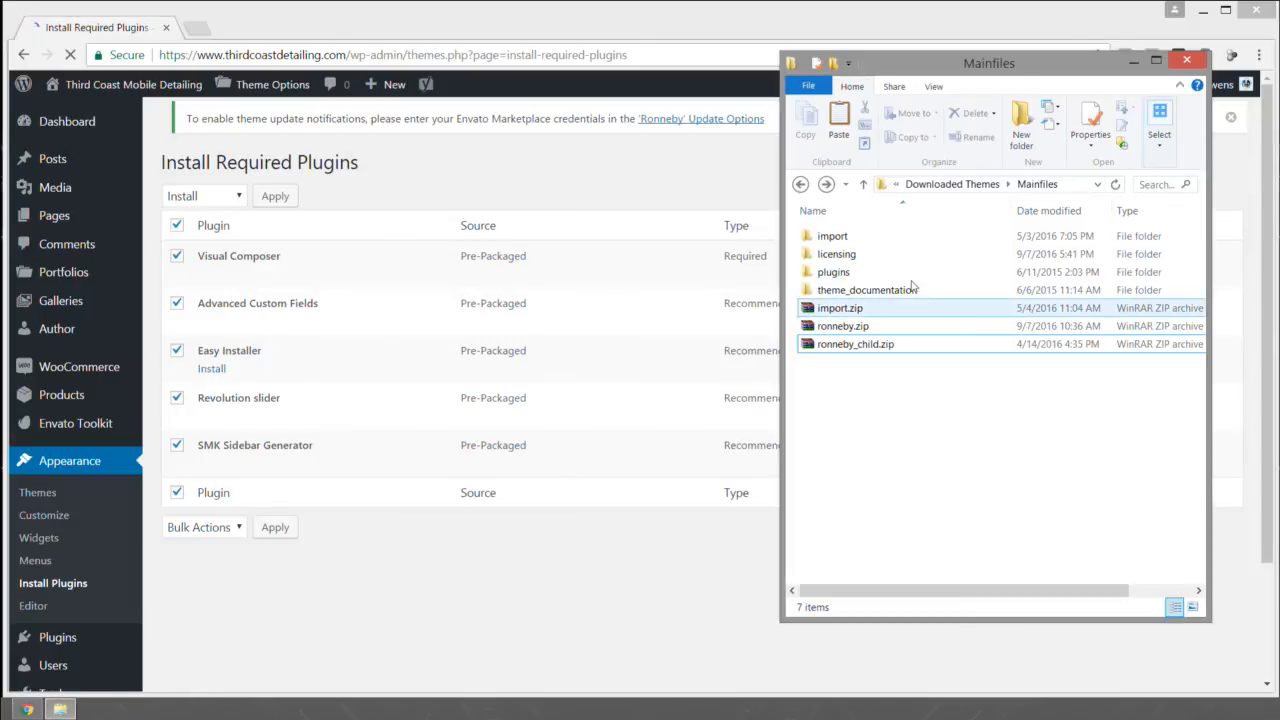
left_click(1184, 62)
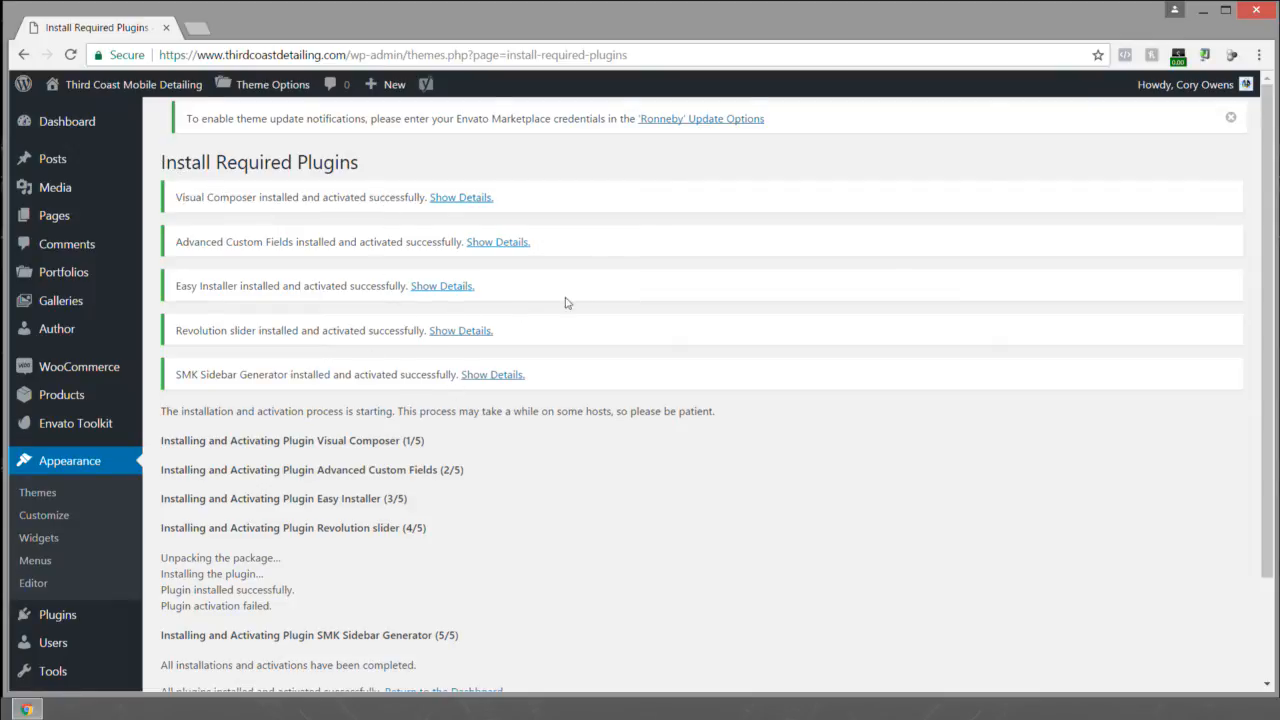
scroll(604, 362, "down", 1)
scroll(603, 362, "down", 1)
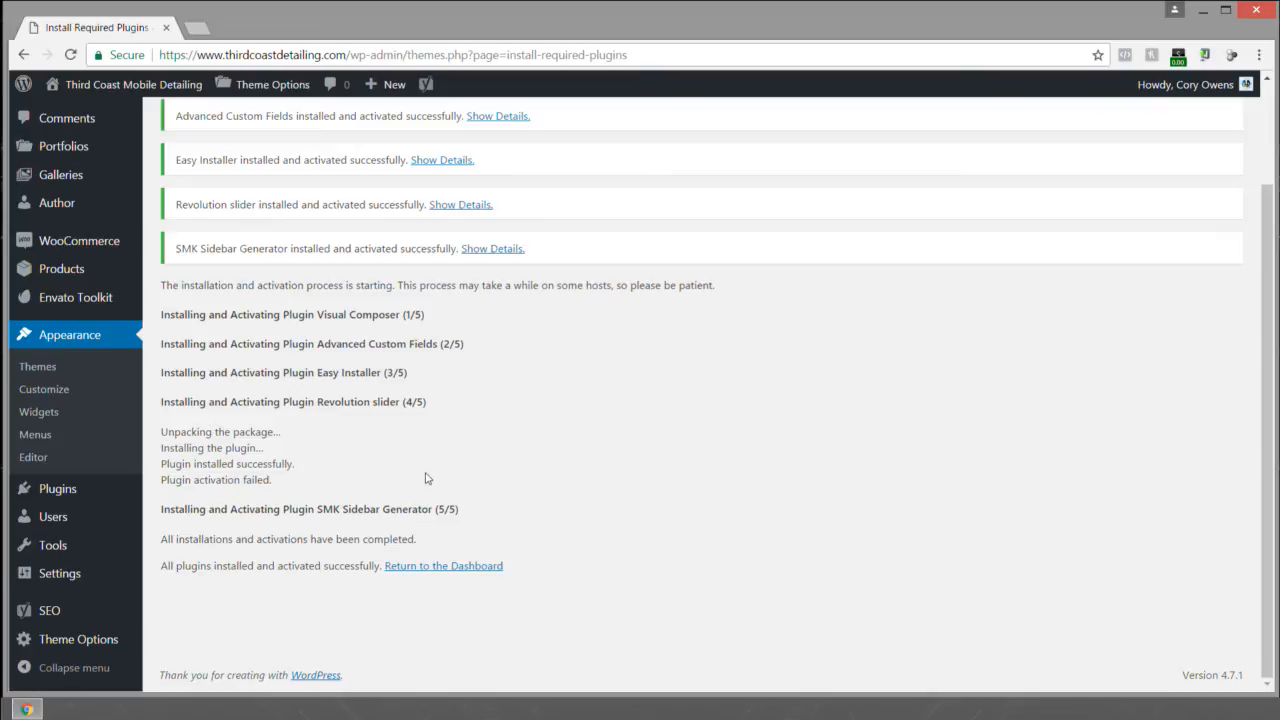
Step: Open the list of installed plugins and find Slider Revolution
left_click(76, 489)
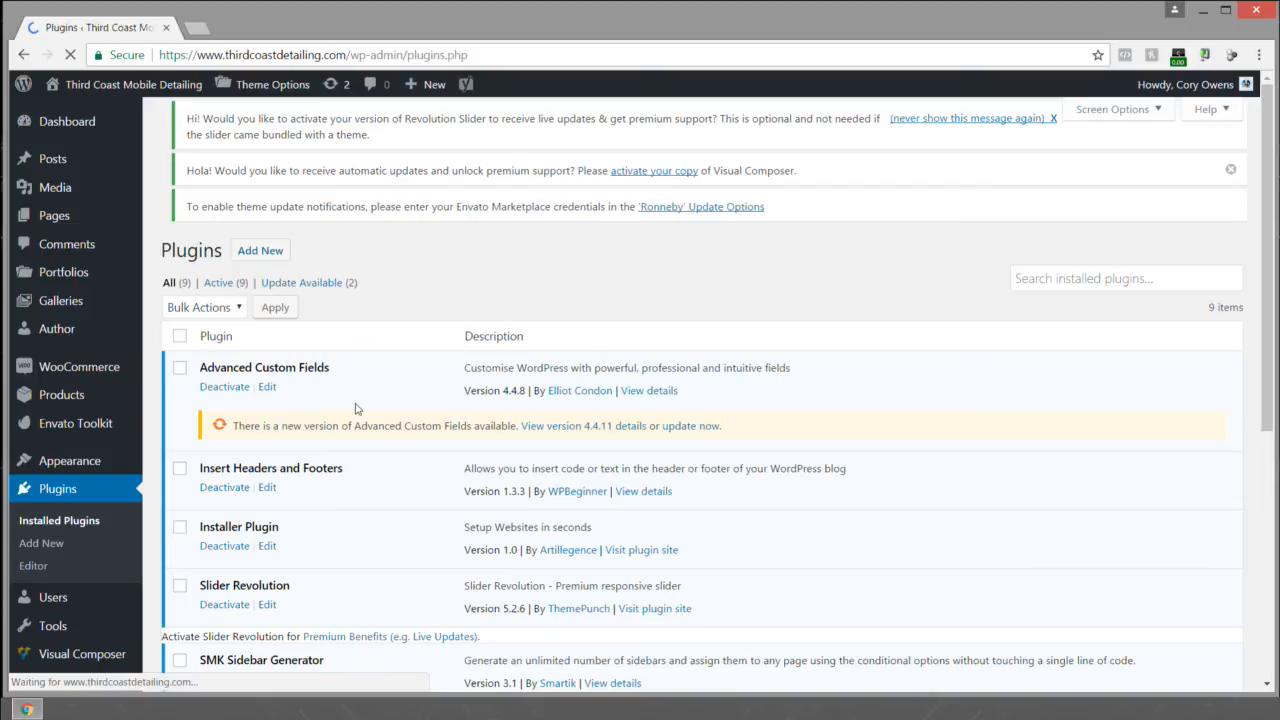
scroll(586, 366, "down", 5)
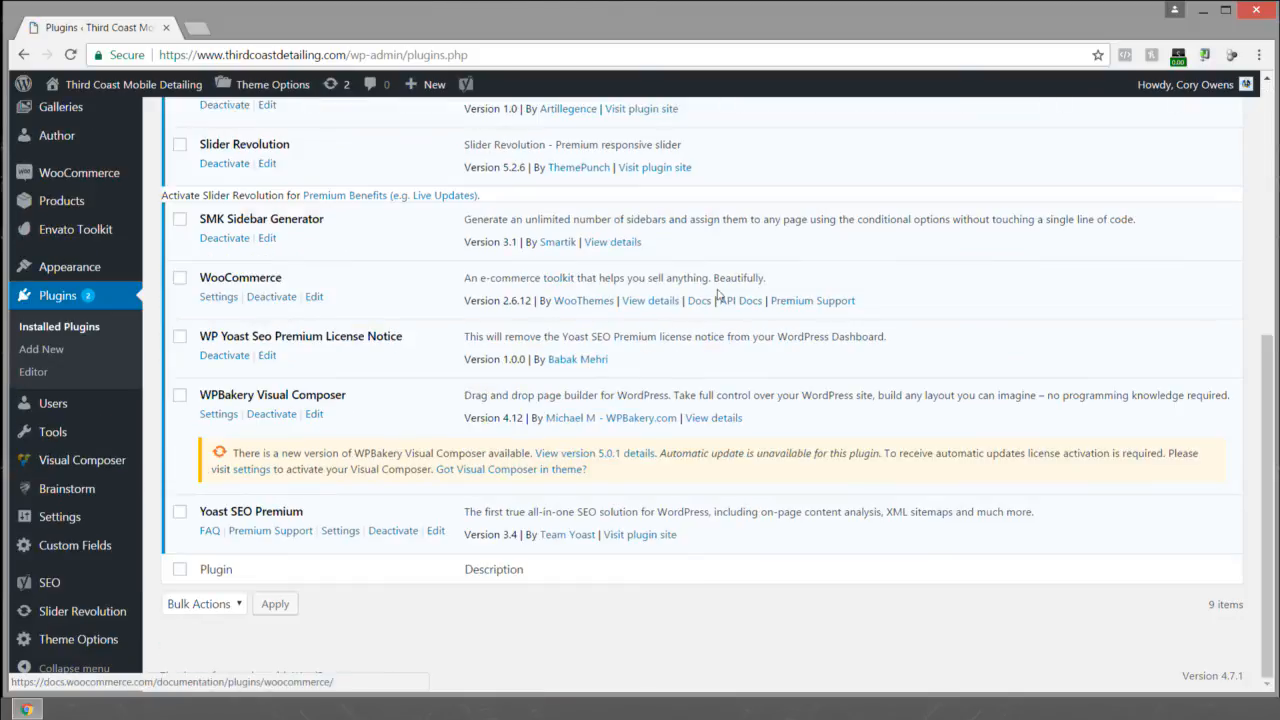
scroll(324, 282, "up", 1)
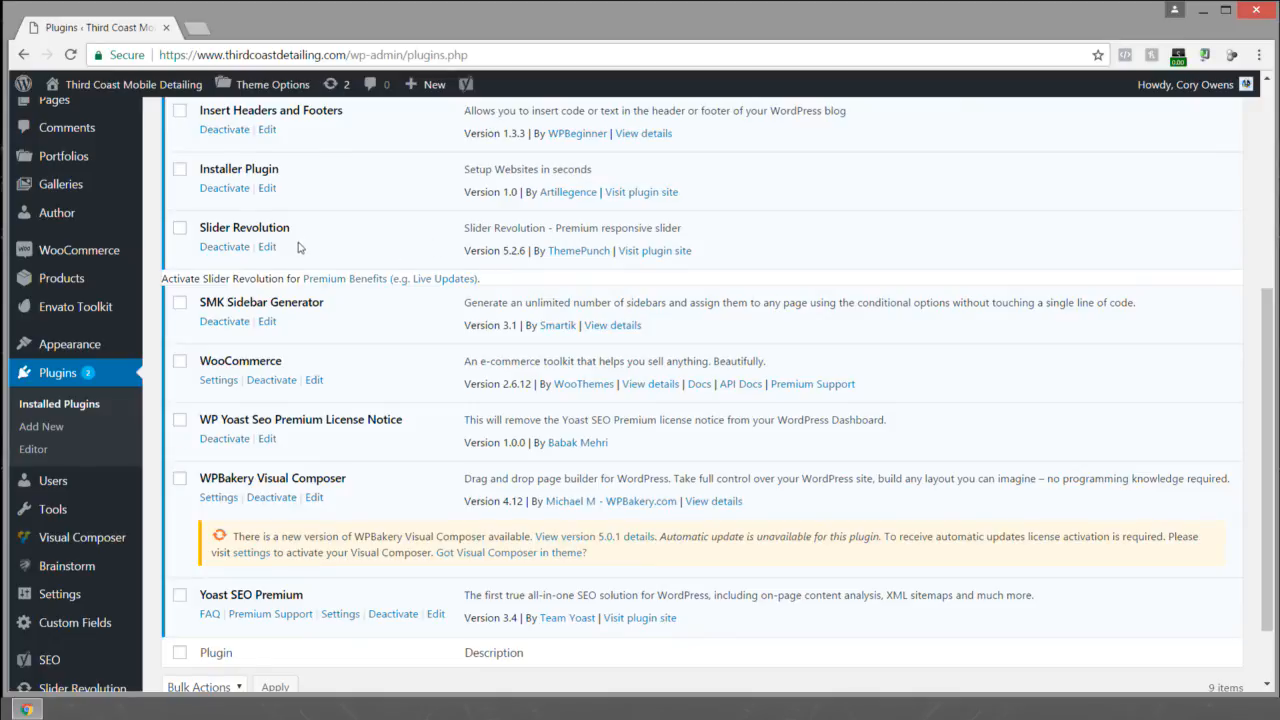
Step: Try to delete the active Slider Revolution plugin with the Delete bulk action
left_click(180, 229)
scroll(212, 227, "up", 5)
left_click(205, 319)
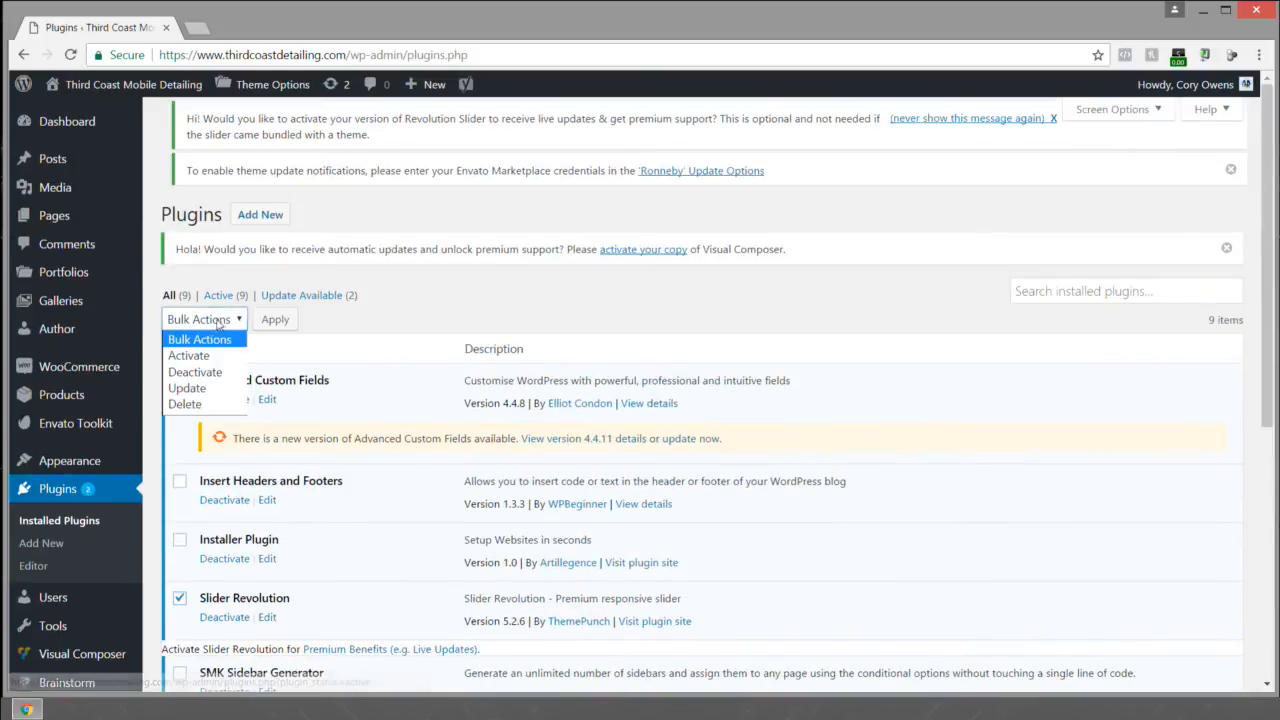
left_click(200, 404)
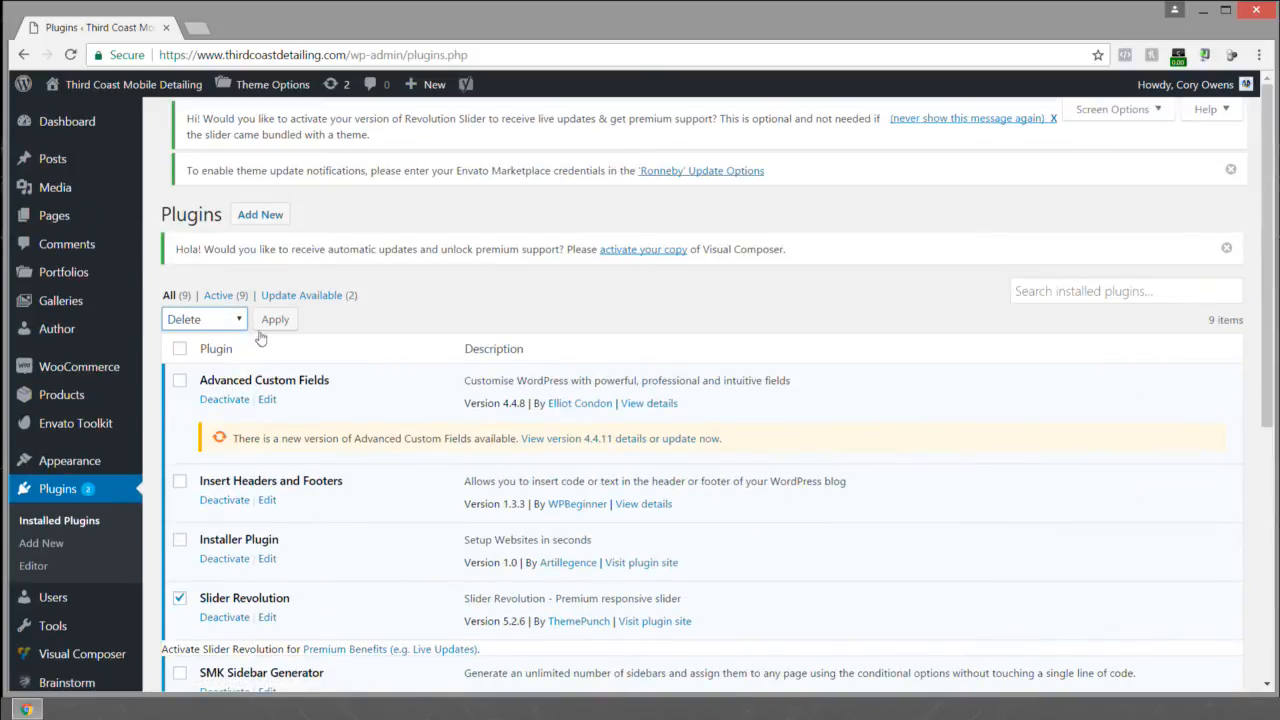
left_click(280, 322)
left_click(700, 152)
Step: Deactivate the Slider Revolution plugin and delete it together with its data
scroll(286, 325, "down", 3)
scroll(286, 329, "down", 2)
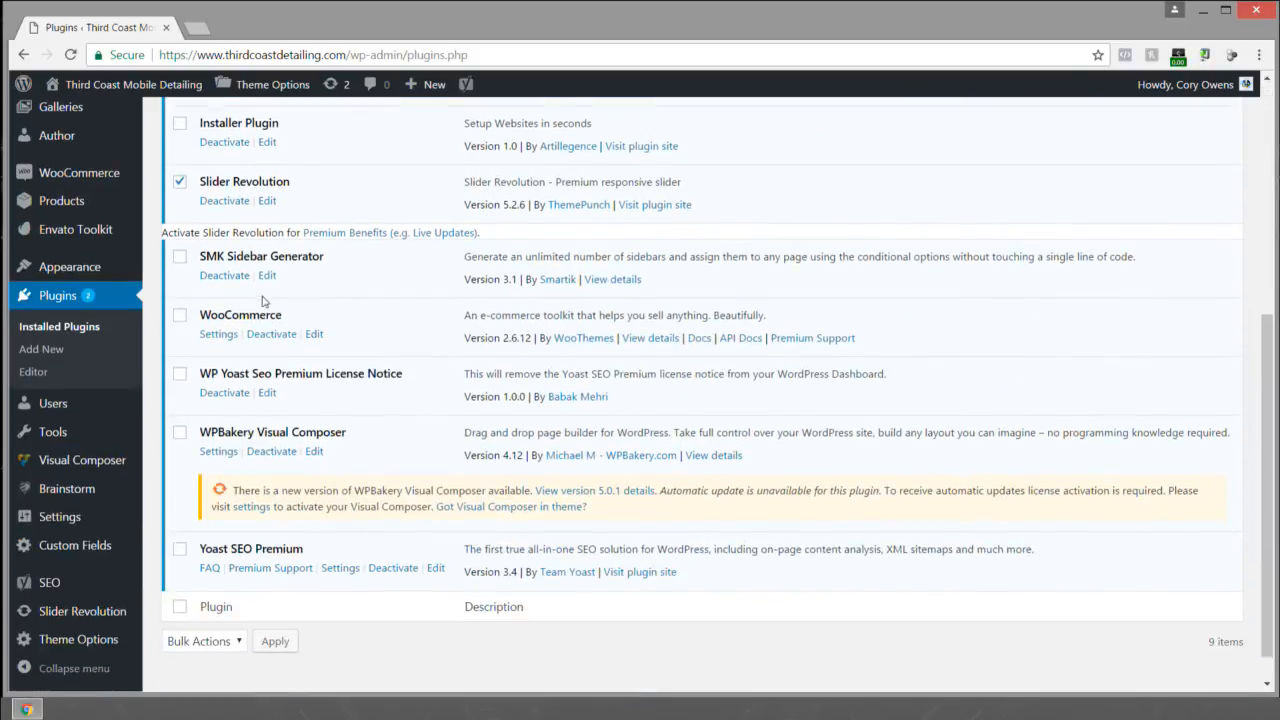
left_click(201, 203)
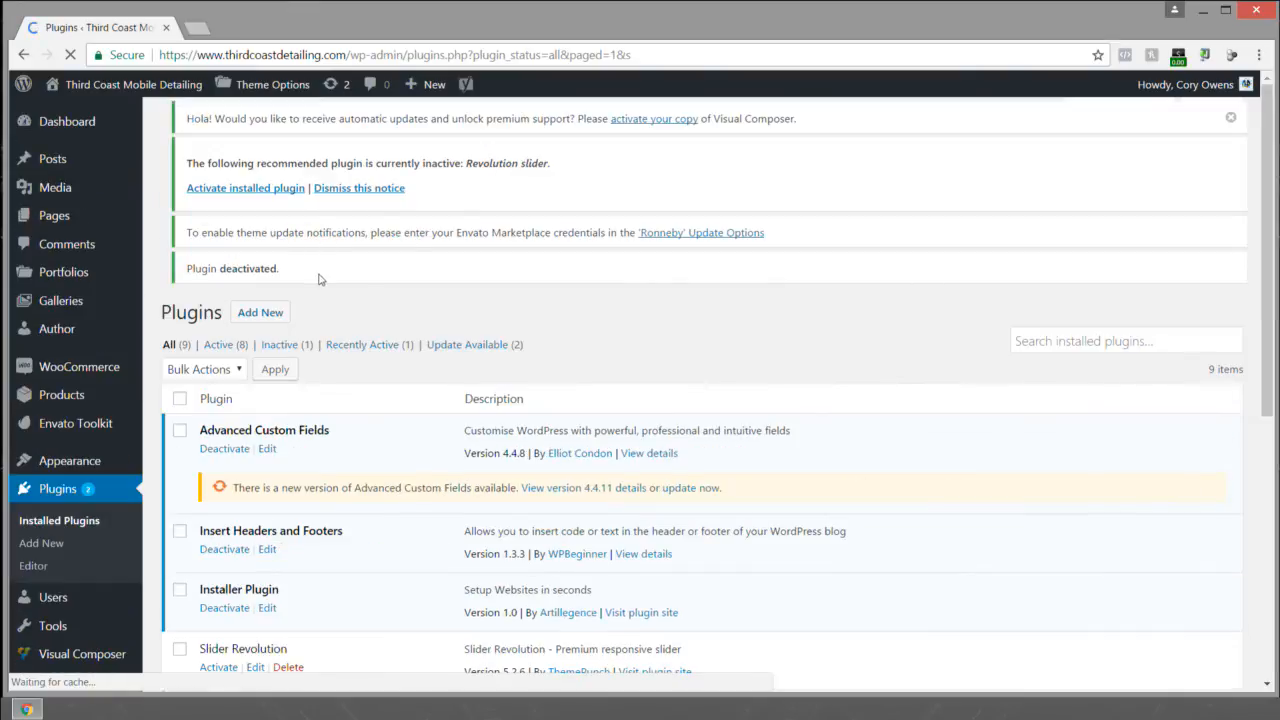
scroll(534, 272, "down", 4)
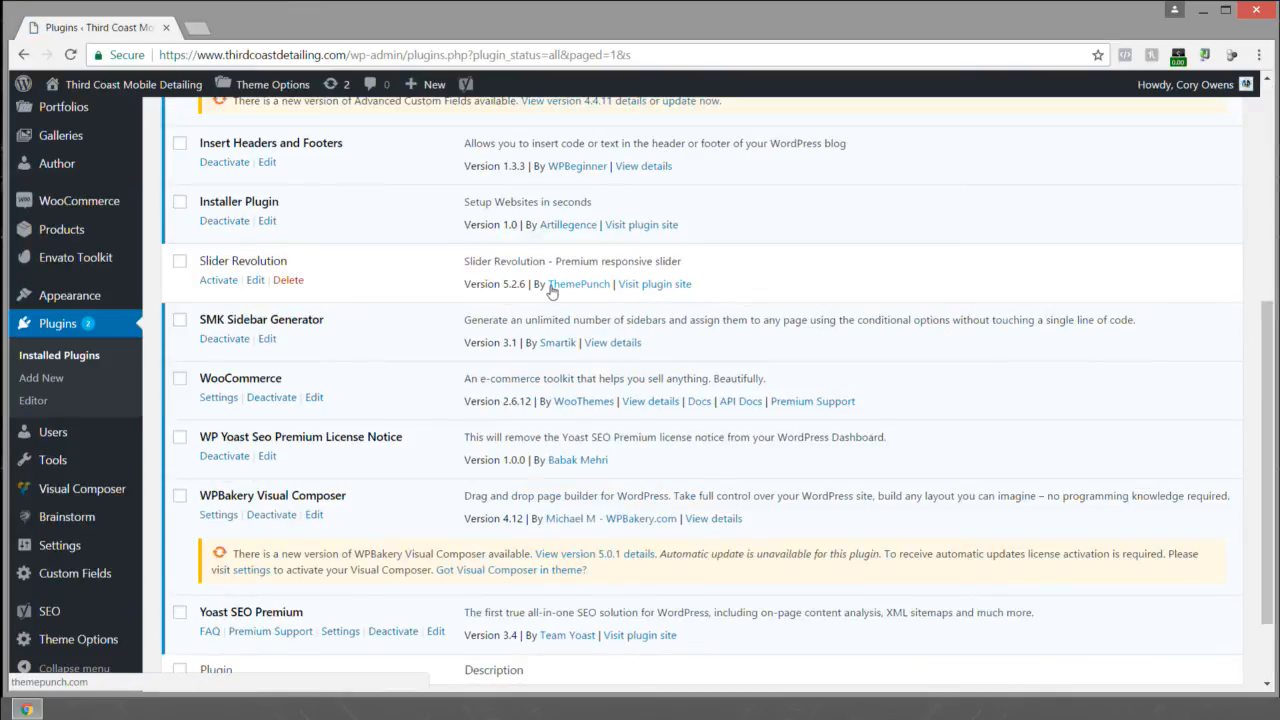
left_click(288, 281)
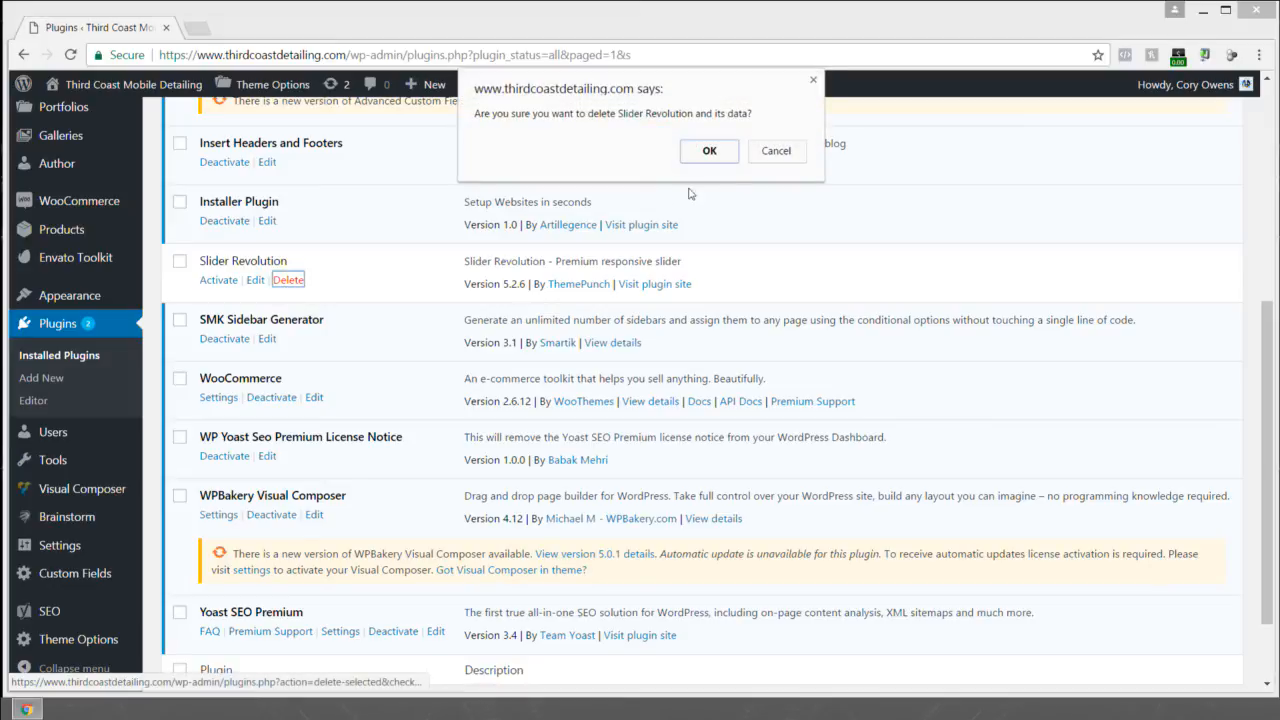
left_click(708, 152)
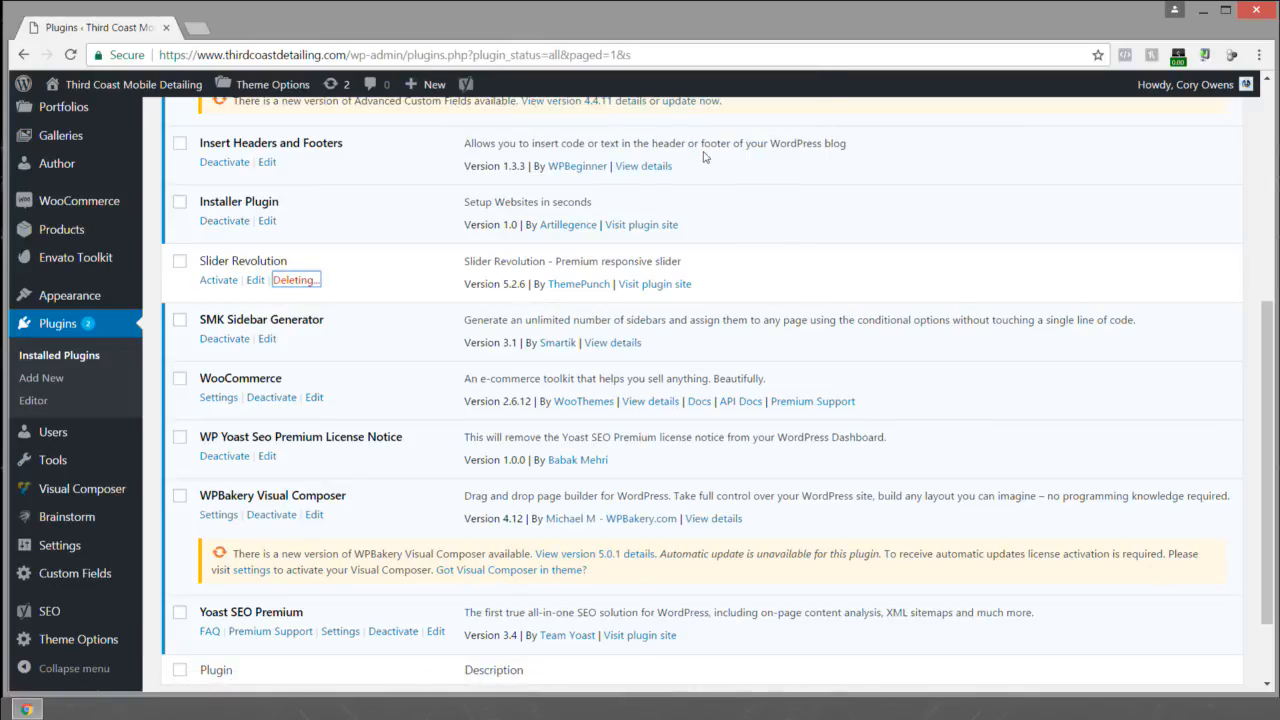
Step: Refresh the installed plugins list and install the pre-packaged Revolution slider plugin recommended by the theme
scroll(690, 165, "up", 4)
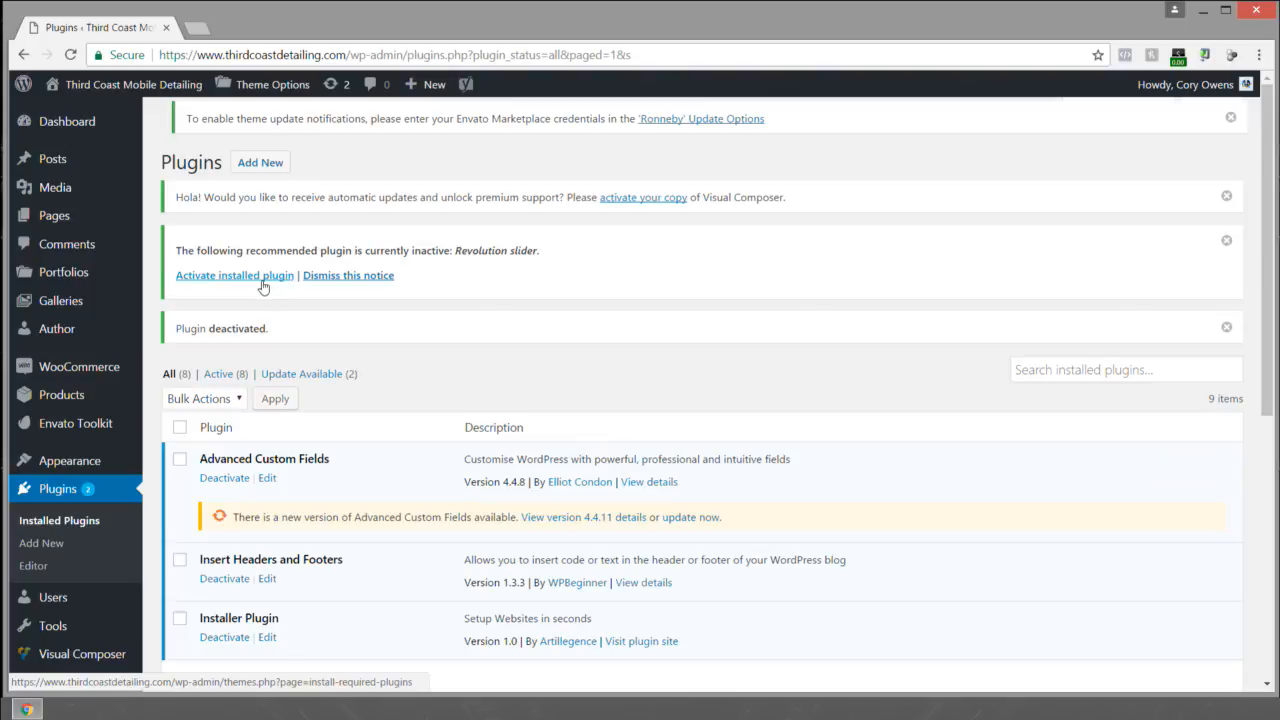
left_click(66, 498)
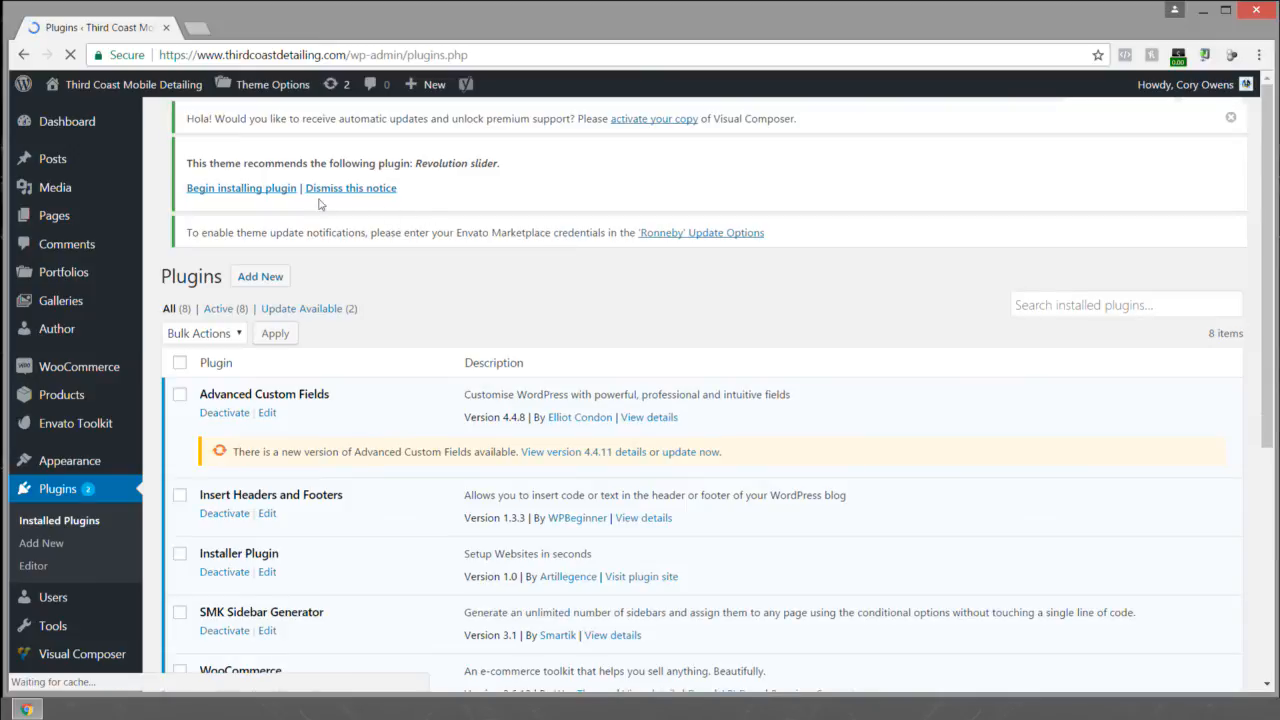
left_click(258, 278)
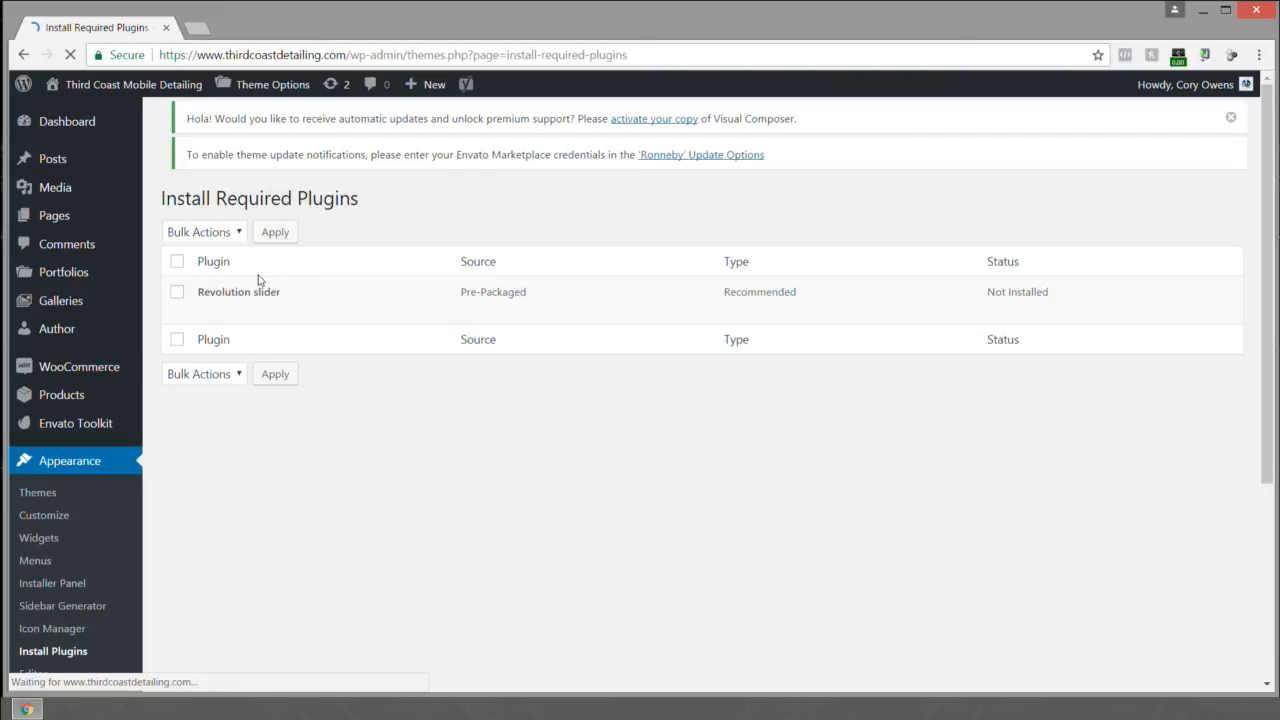
left_click(177, 299)
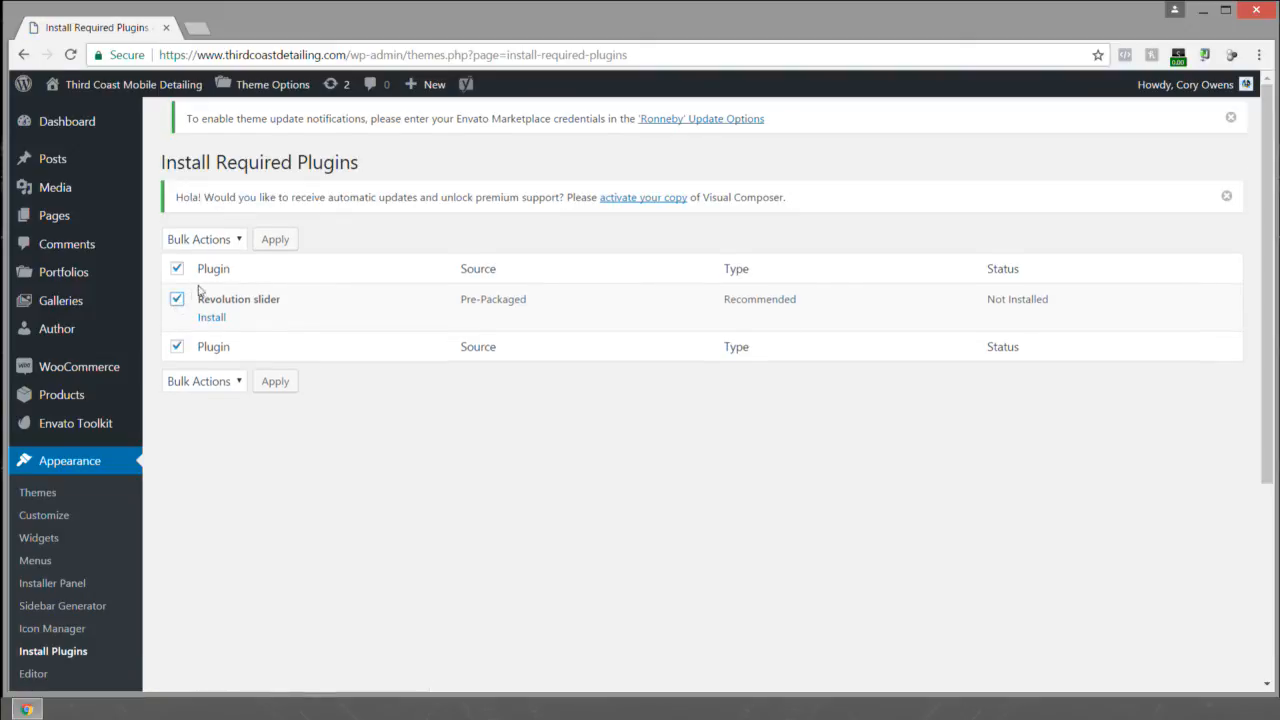
left_click(232, 242)
left_click(232, 242)
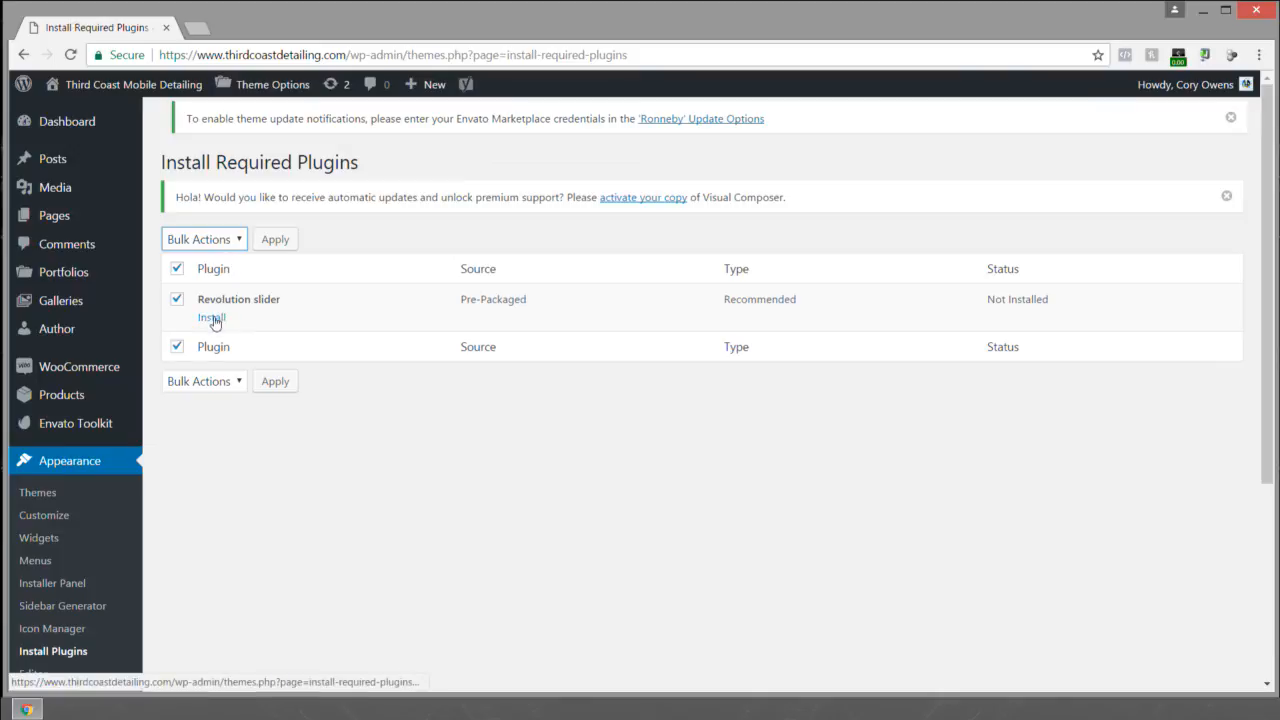
left_click(212, 318)
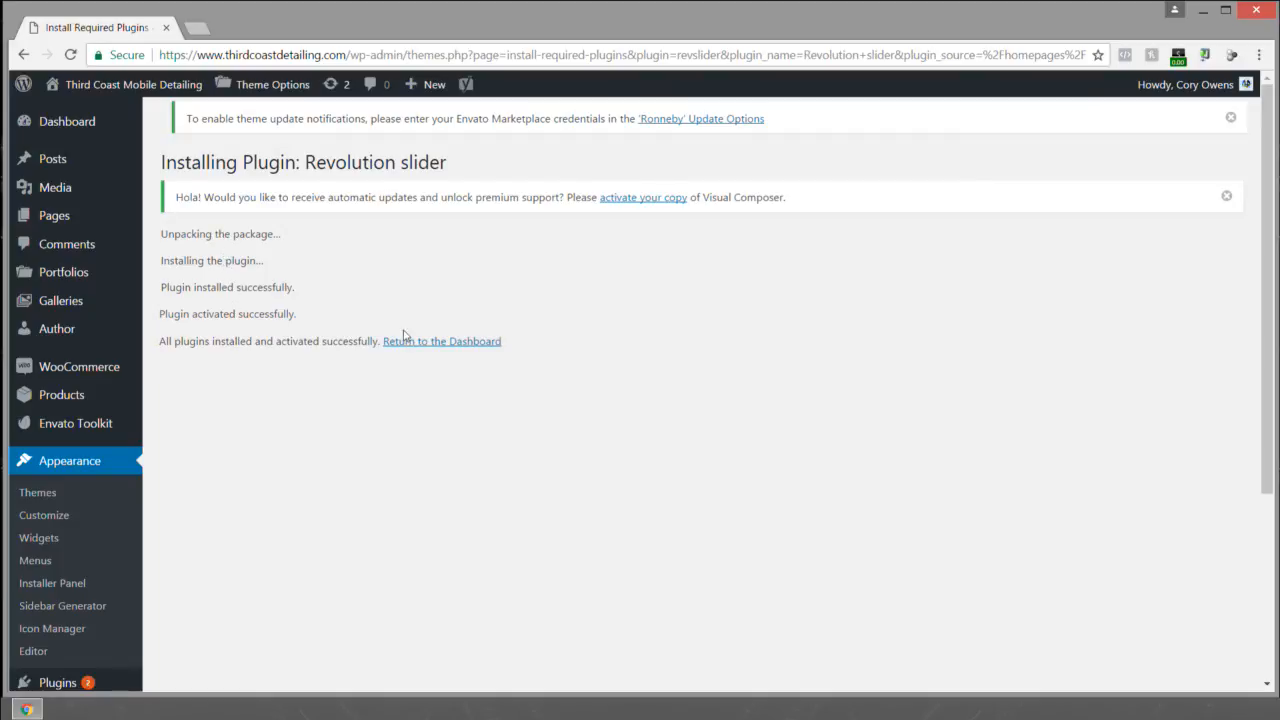
Step: Return to the list of installed plugins and update Advanced Custom Fields to version 4.4.11
scroll(60, 560, "down", 1)
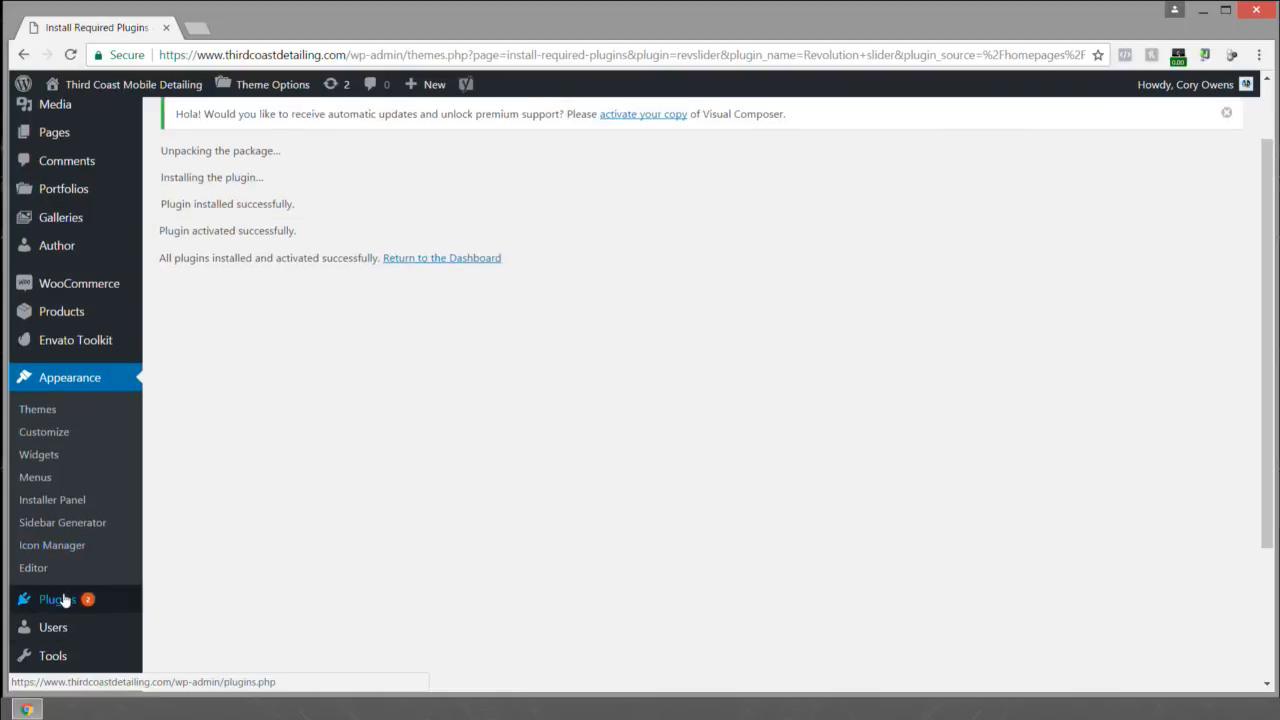
left_click(62, 599)
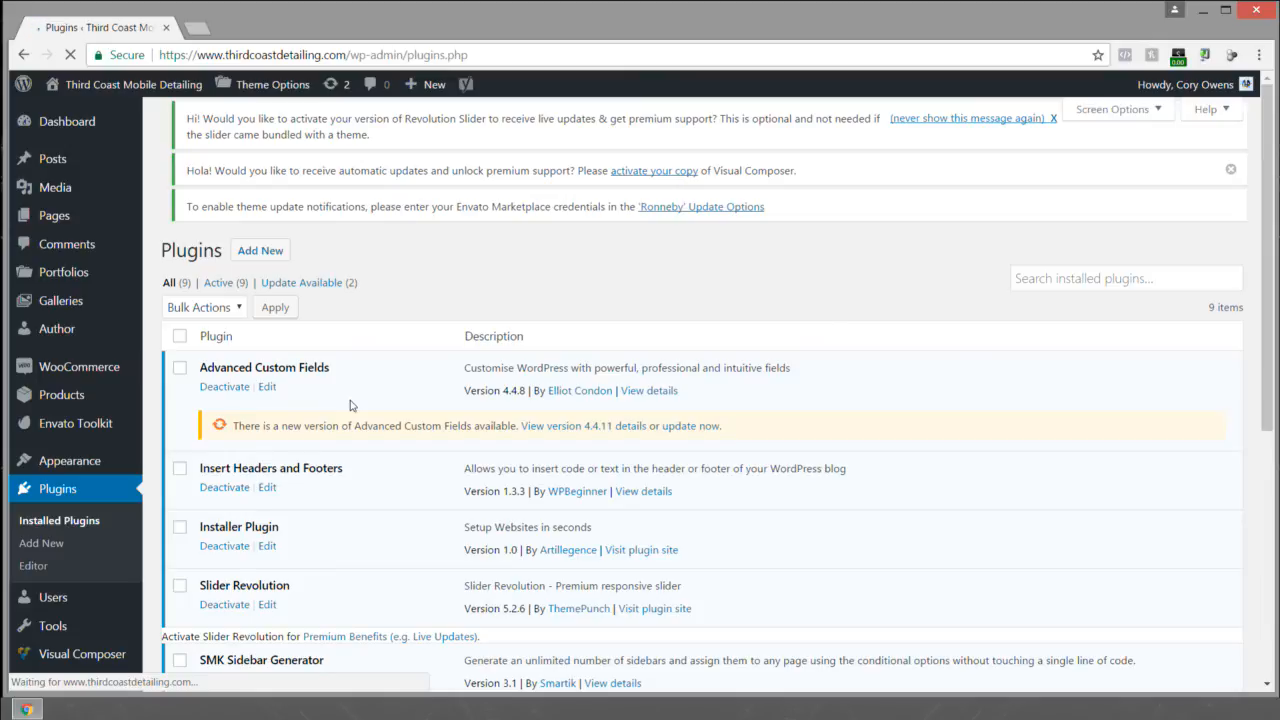
scroll(350, 412, "down", 2)
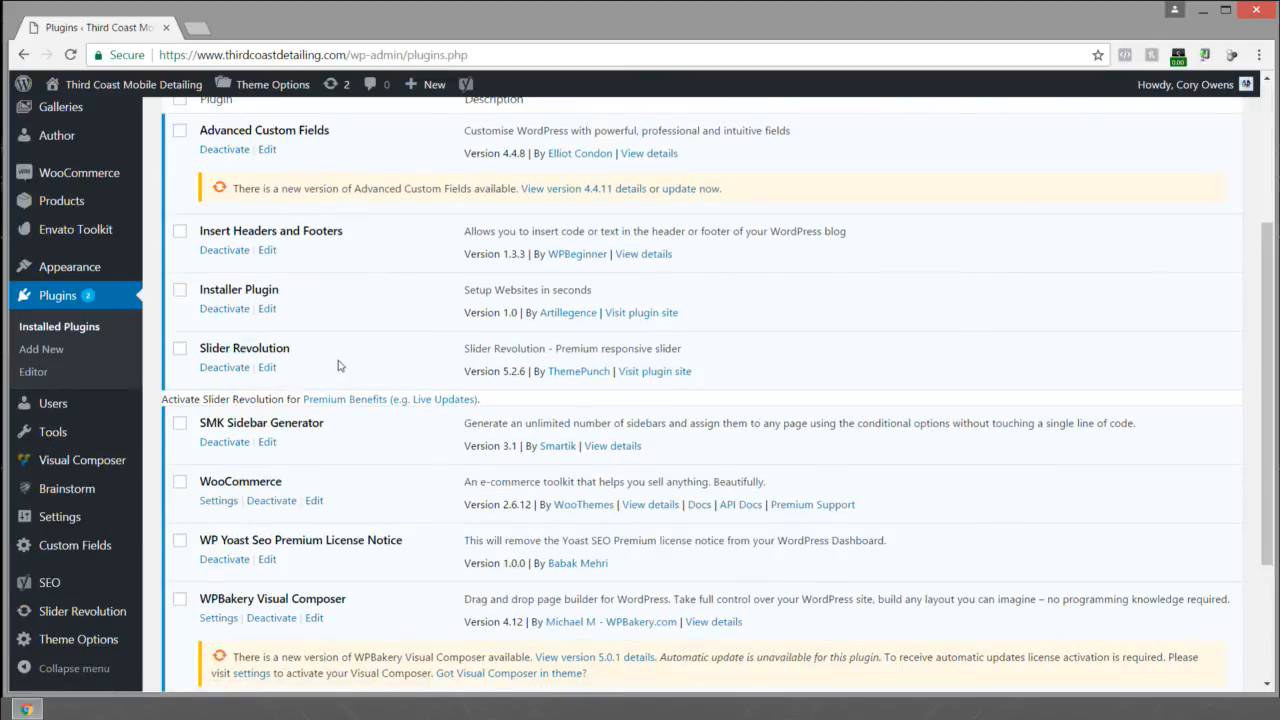
scroll(362, 362, "up", 2)
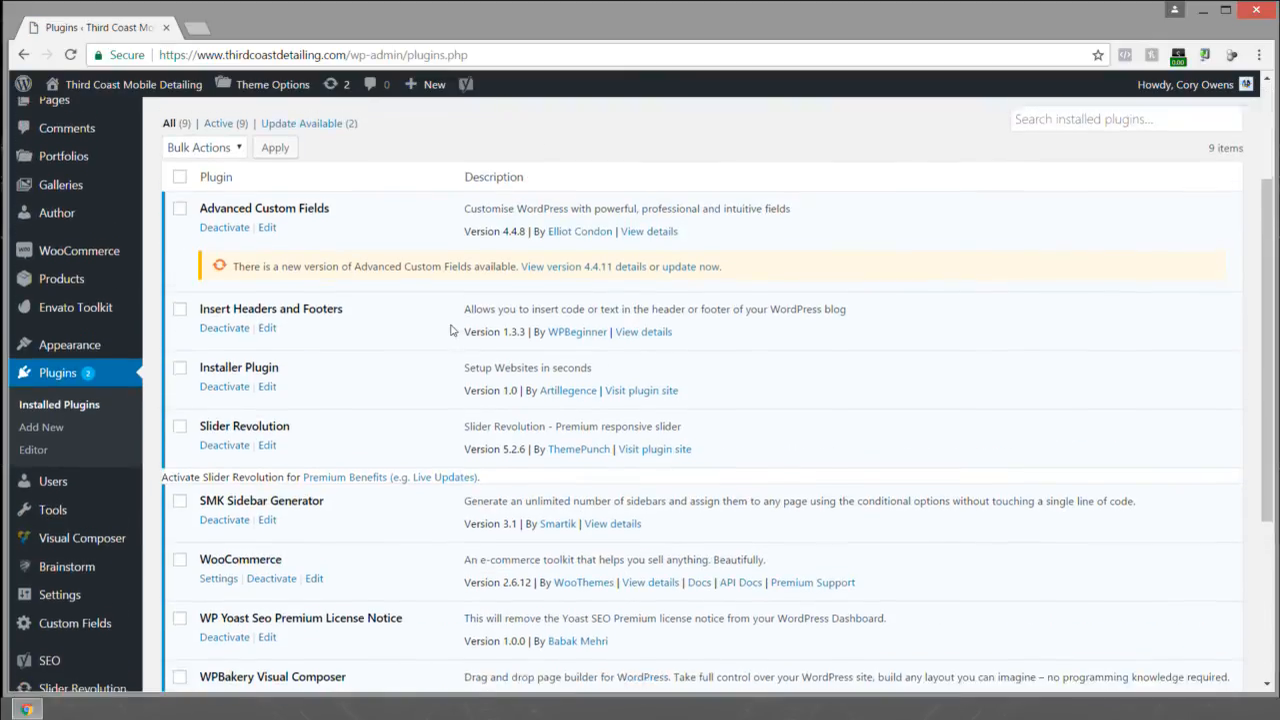
left_click(679, 274)
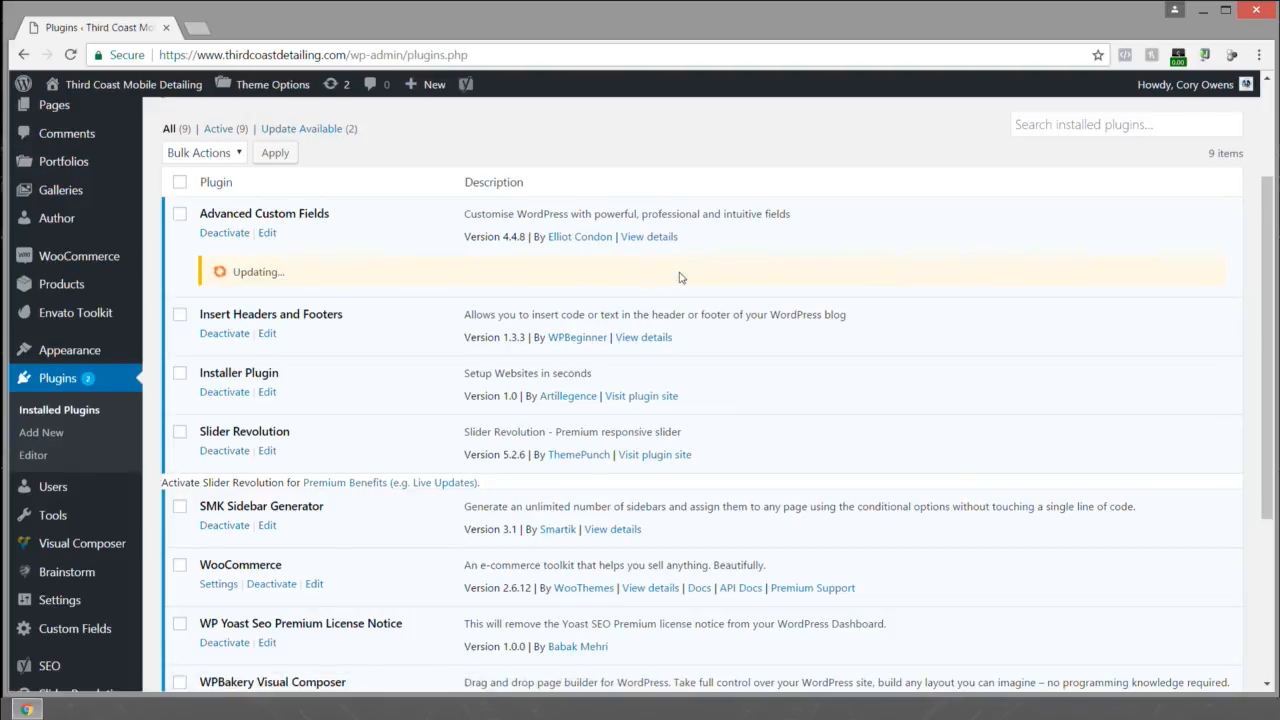
Step: Review the installed plugins list, examining the version and update notice of WPBakery Visual Composer
scroll(679, 277, "down", 3)
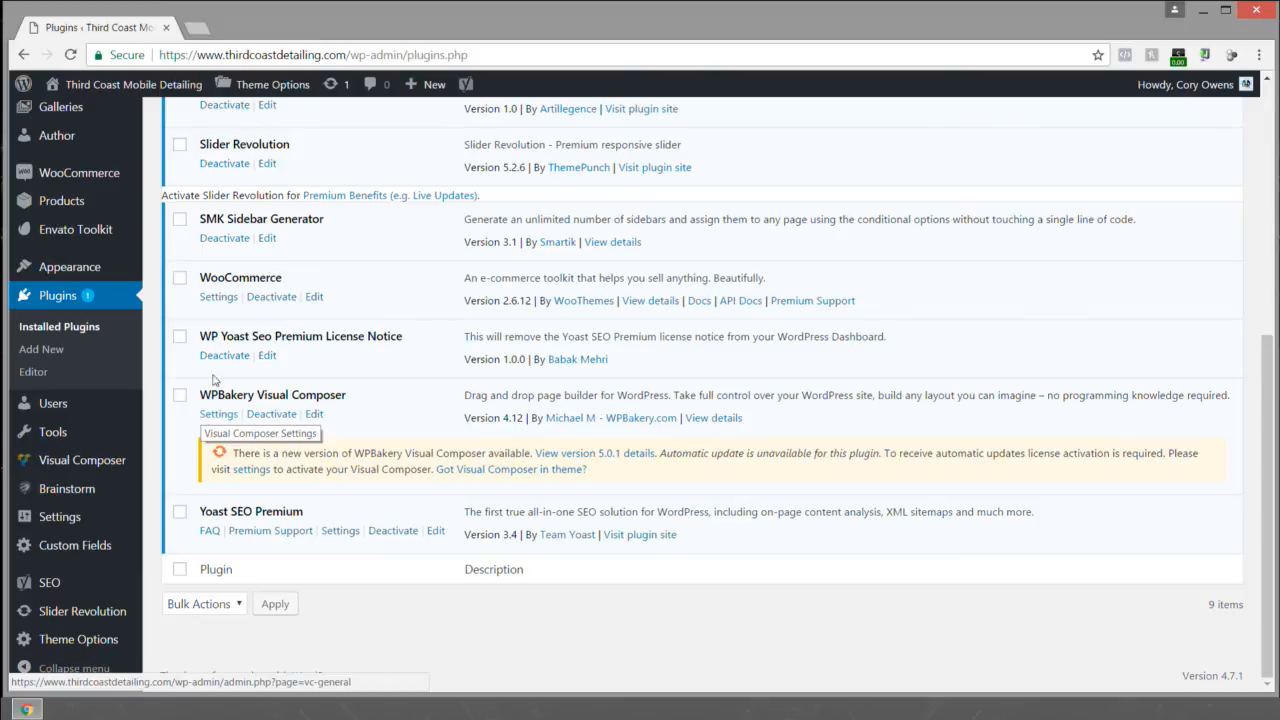
scroll(205, 410, "up", 5)
scroll(437, 257, "down", 5)
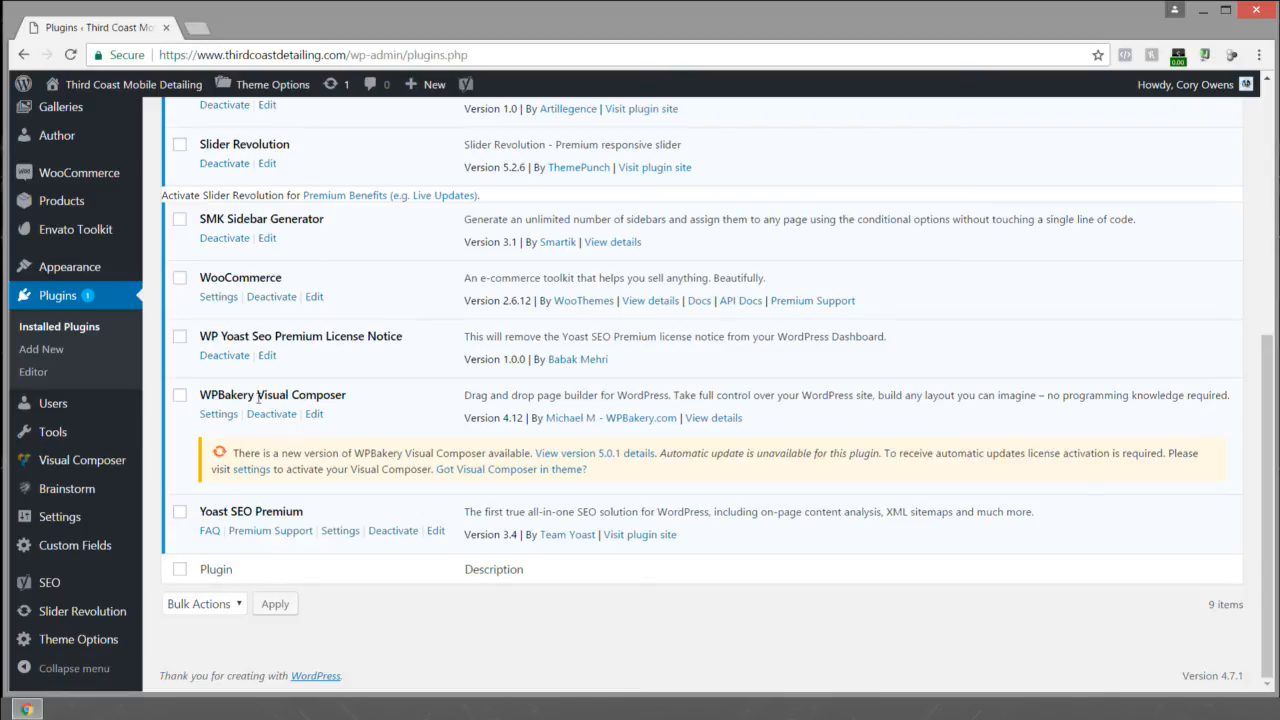
left_click_drag(257, 391, 370, 397)
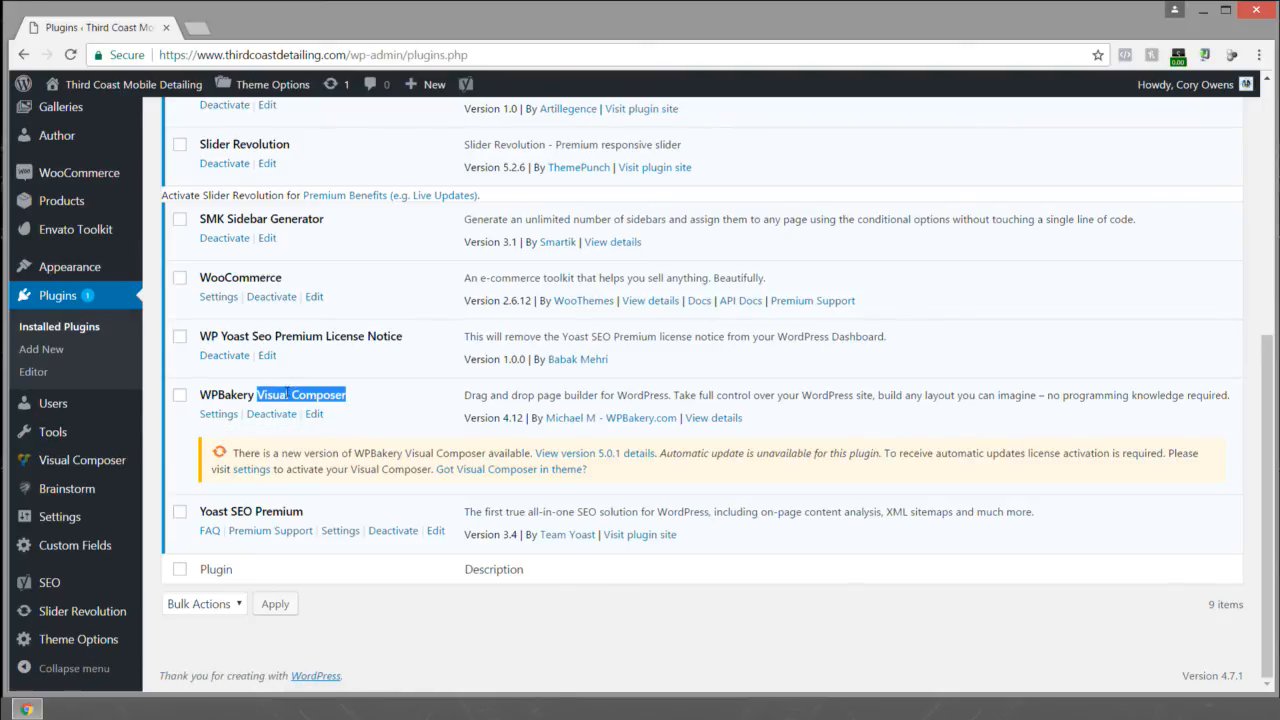
scroll(288, 397, "up", 5)
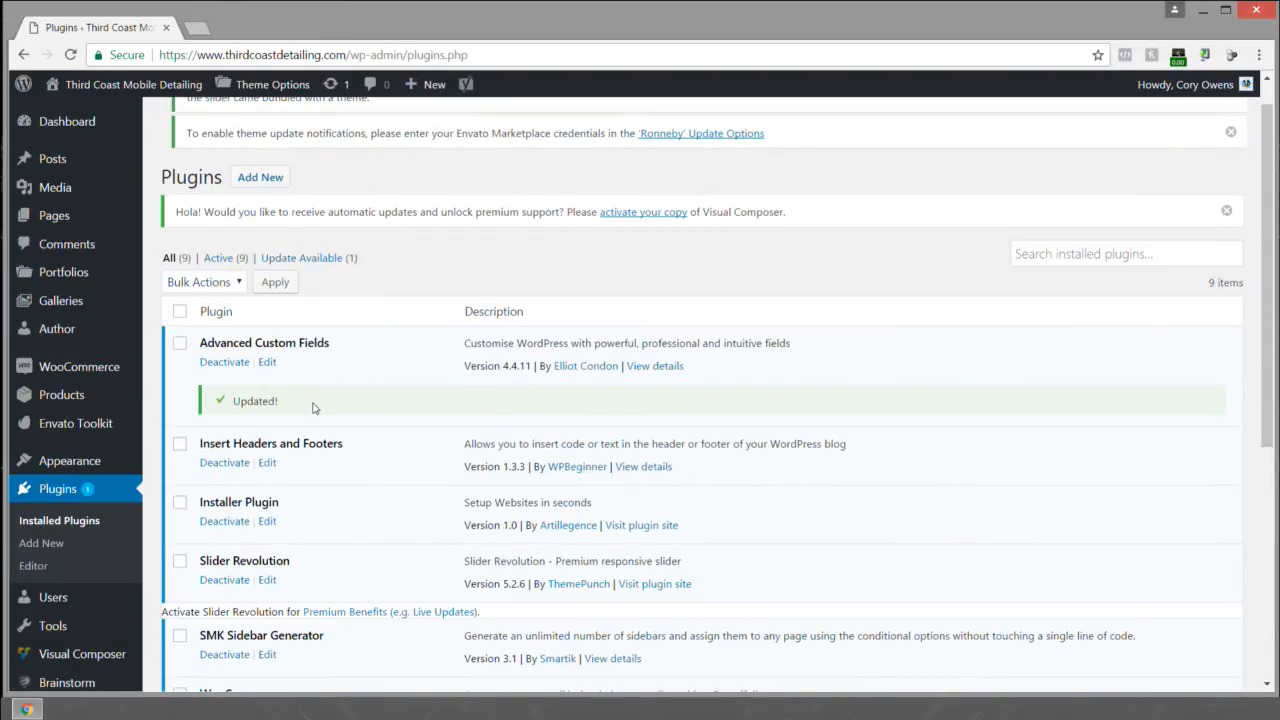
scroll(313, 407, "down", 5)
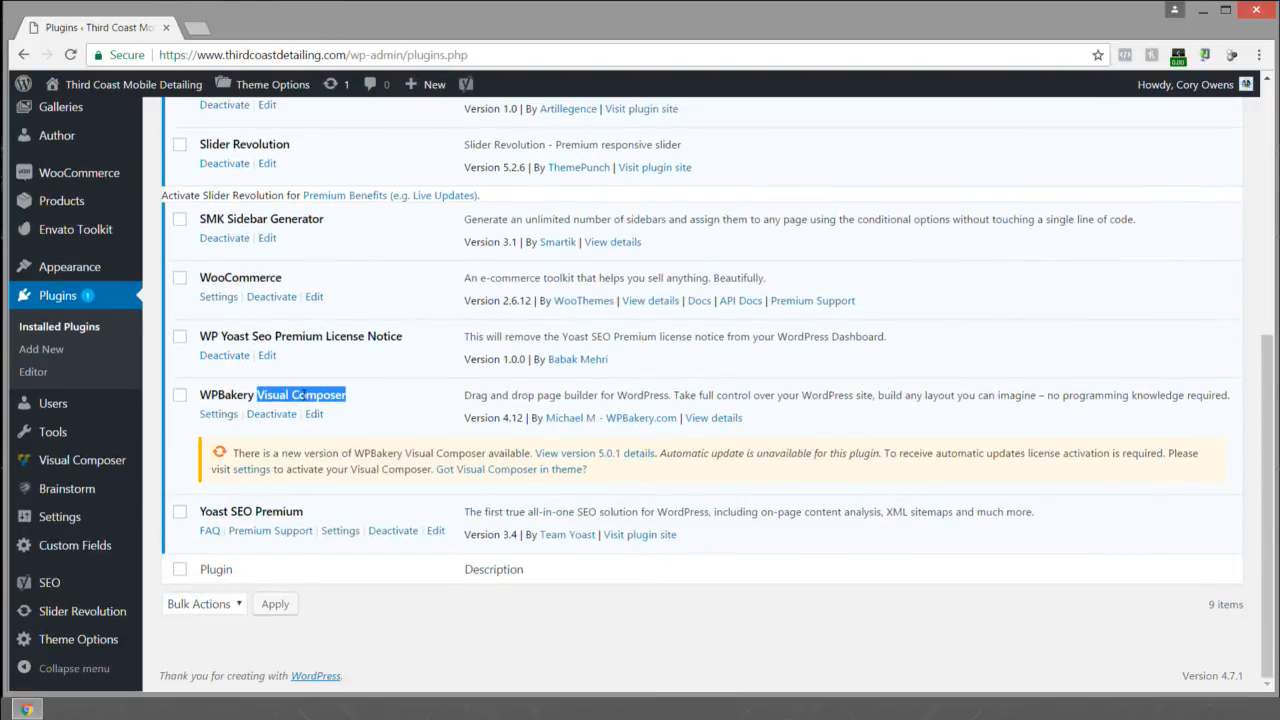
scroll(305, 396, "up", 5)
scroll(305, 396, "down", 5)
mouse_move(28, 710)
left_click_drag(524, 418, 464, 421)
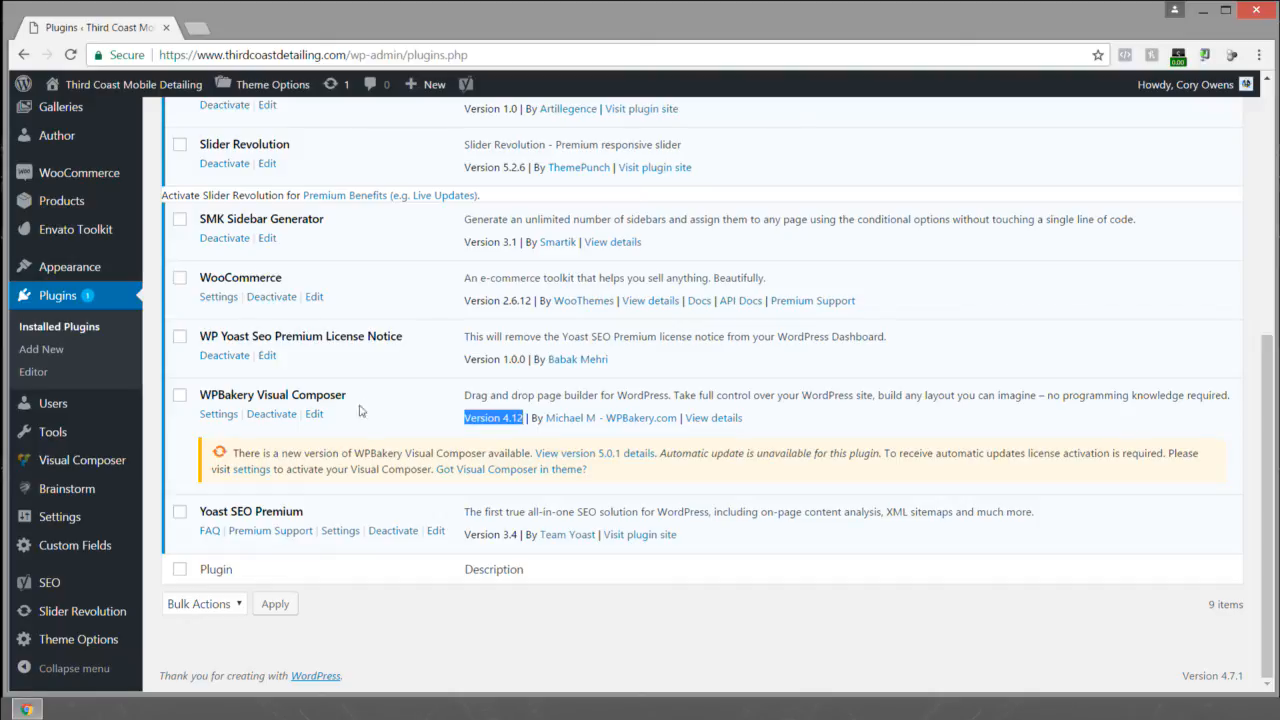
scroll(320, 438, "up", 5)
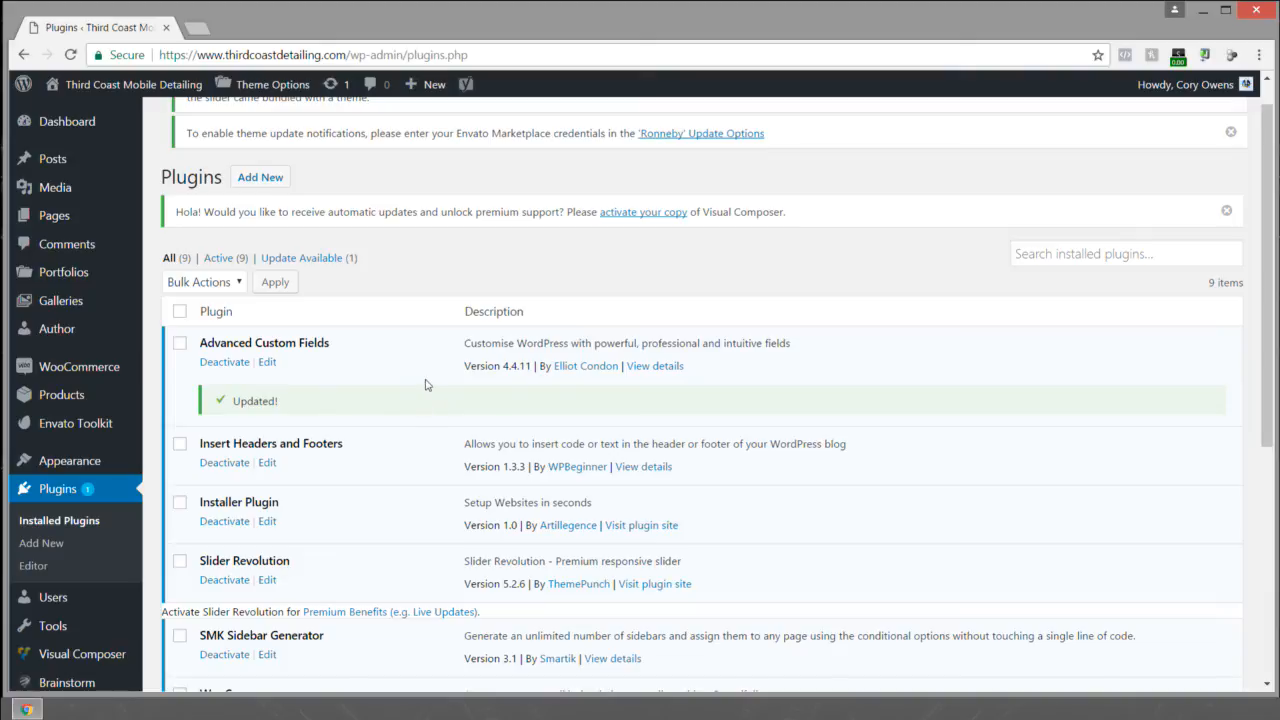
scroll(318, 341, "down", 2)
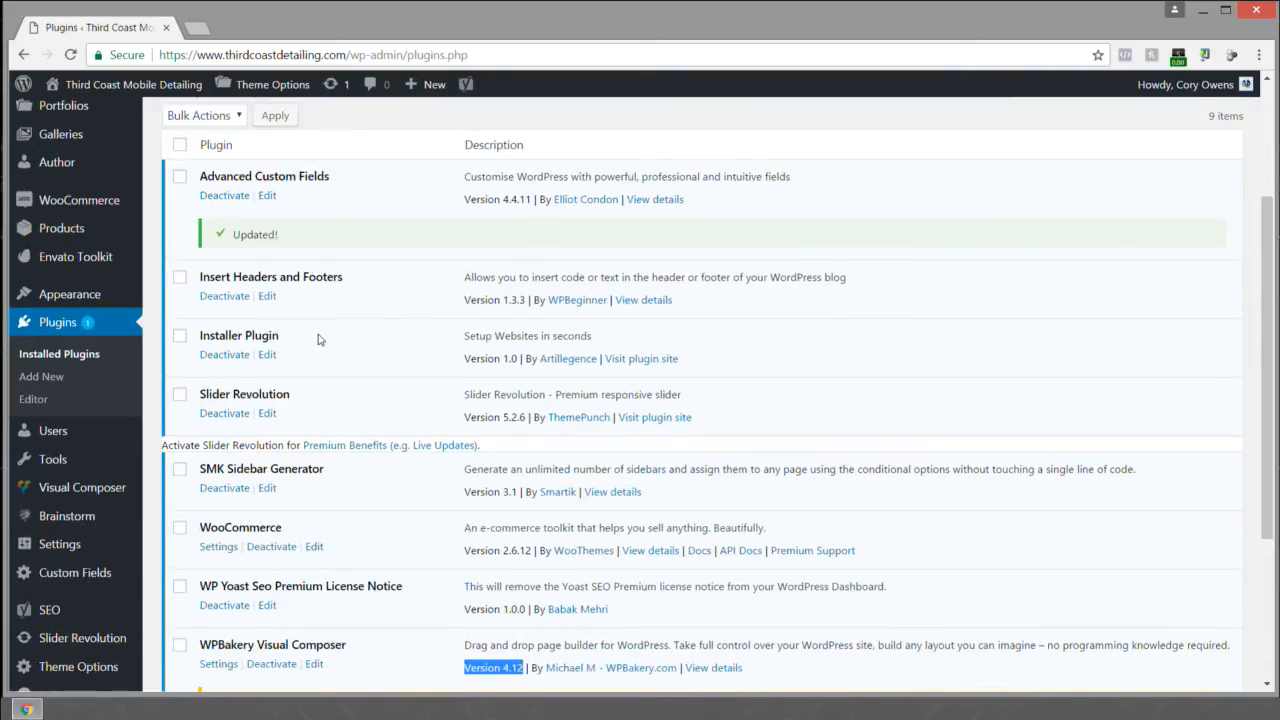
scroll(318, 341, "up", 3)
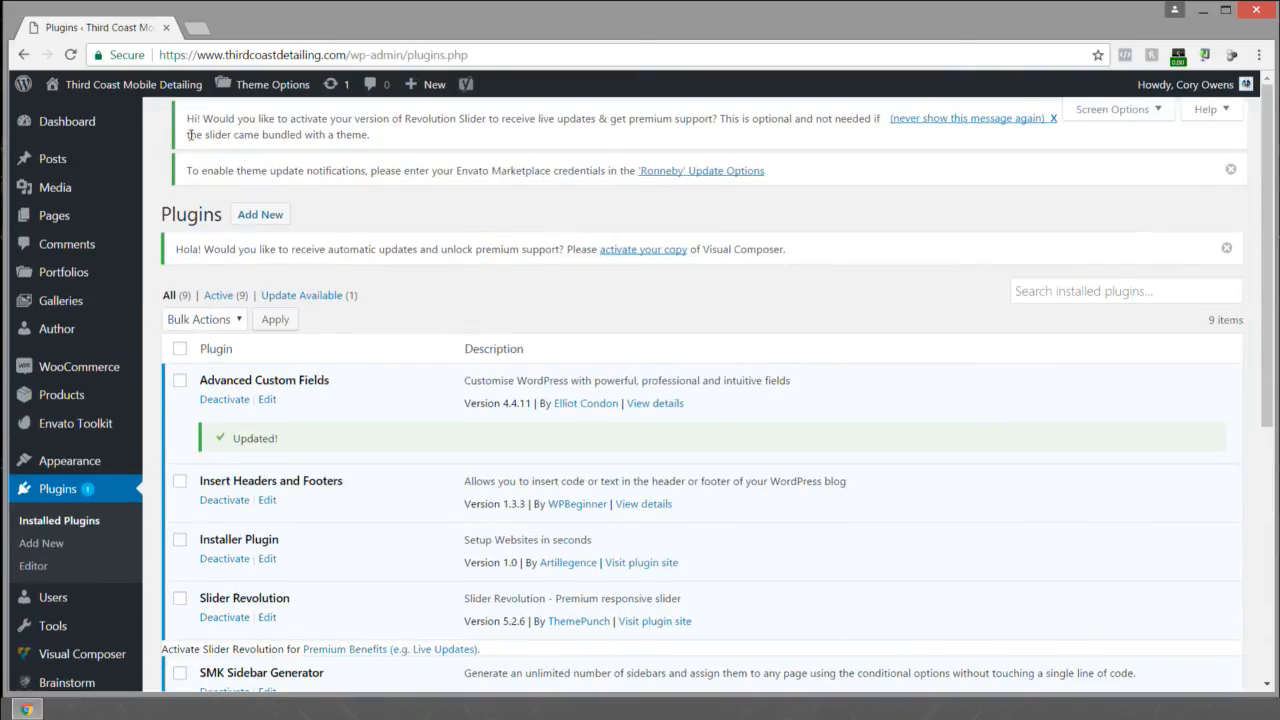
Step: Open the site's installed themes and activate the Ronneby Child Theme
mouse_move(100, 84)
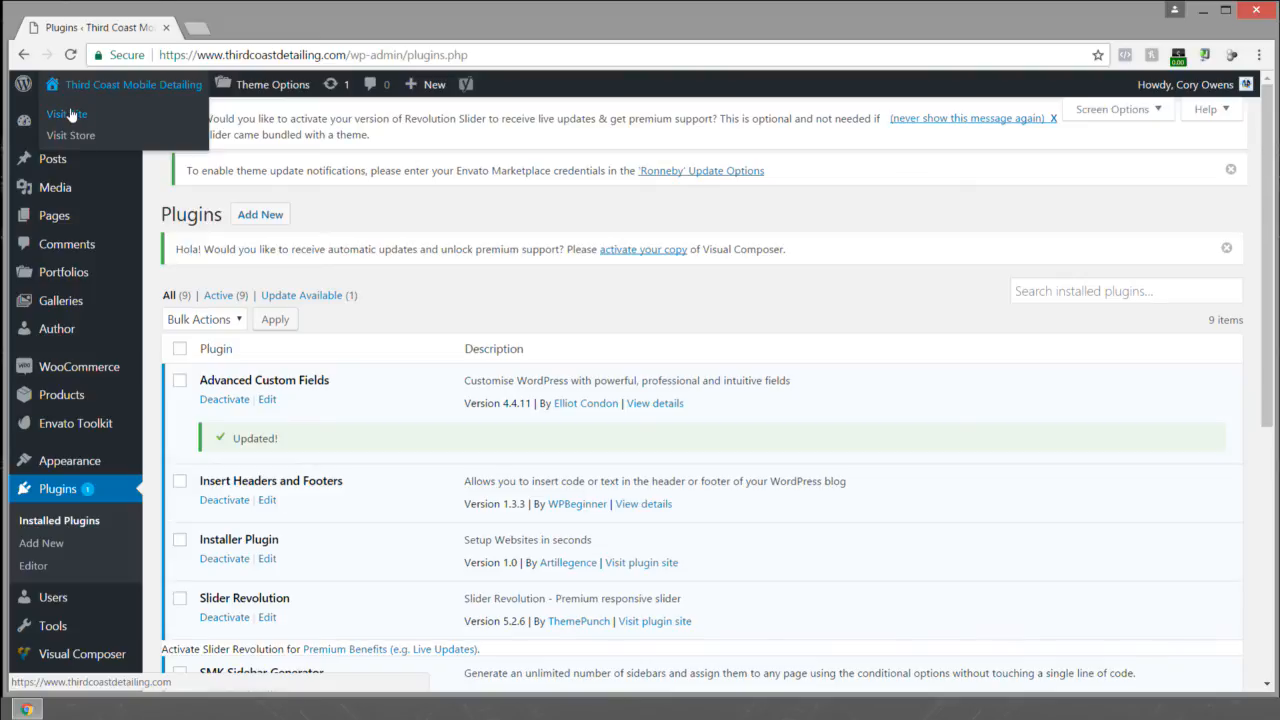
mouse_move(70, 463)
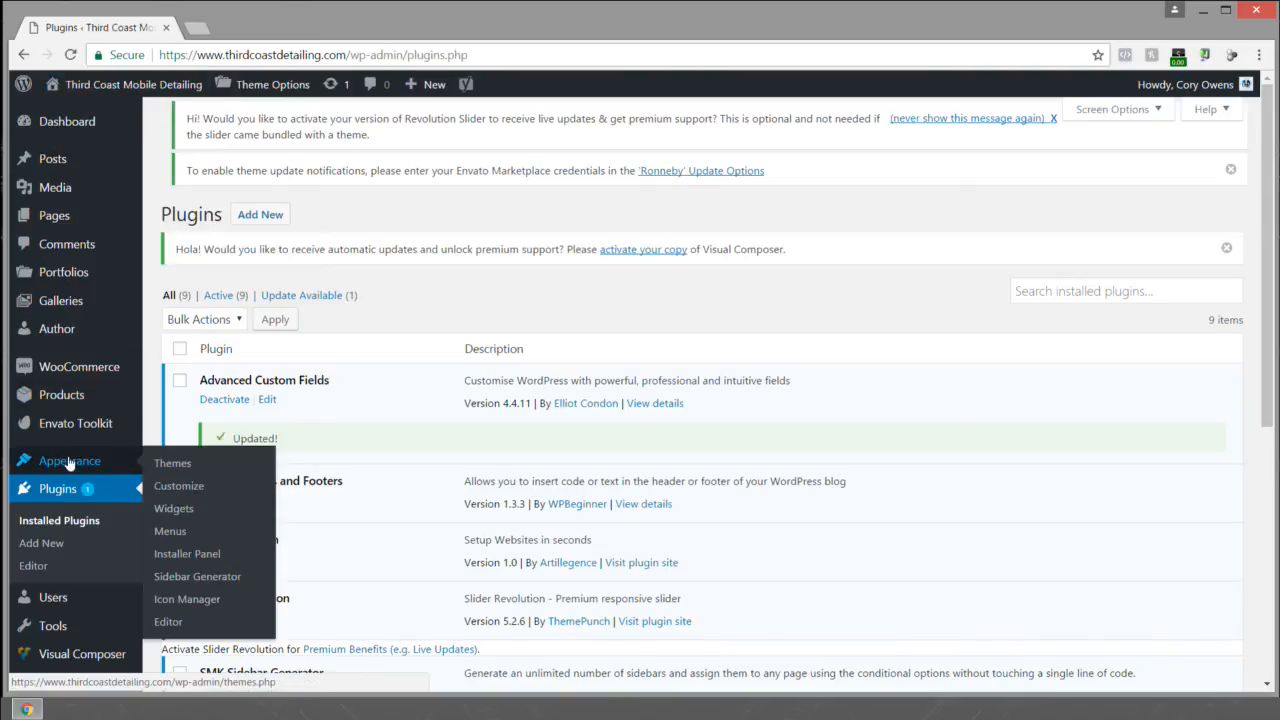
left_click(167, 465)
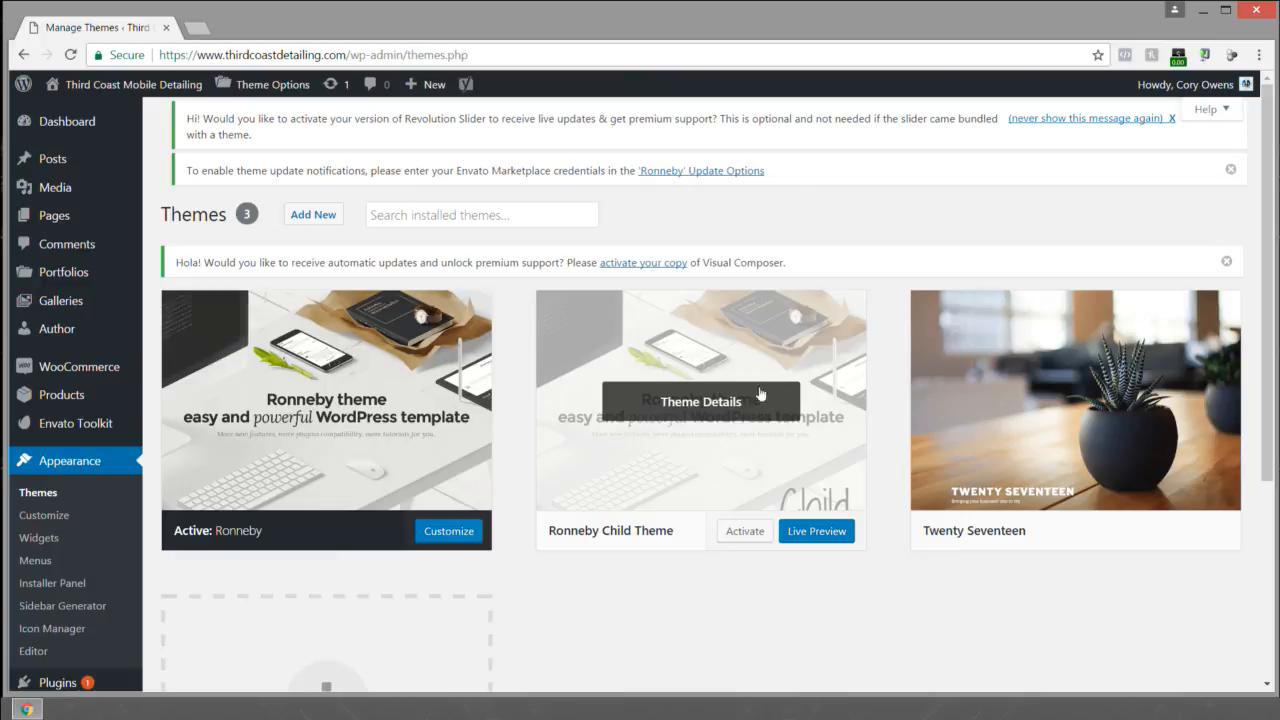
left_click(741, 533)
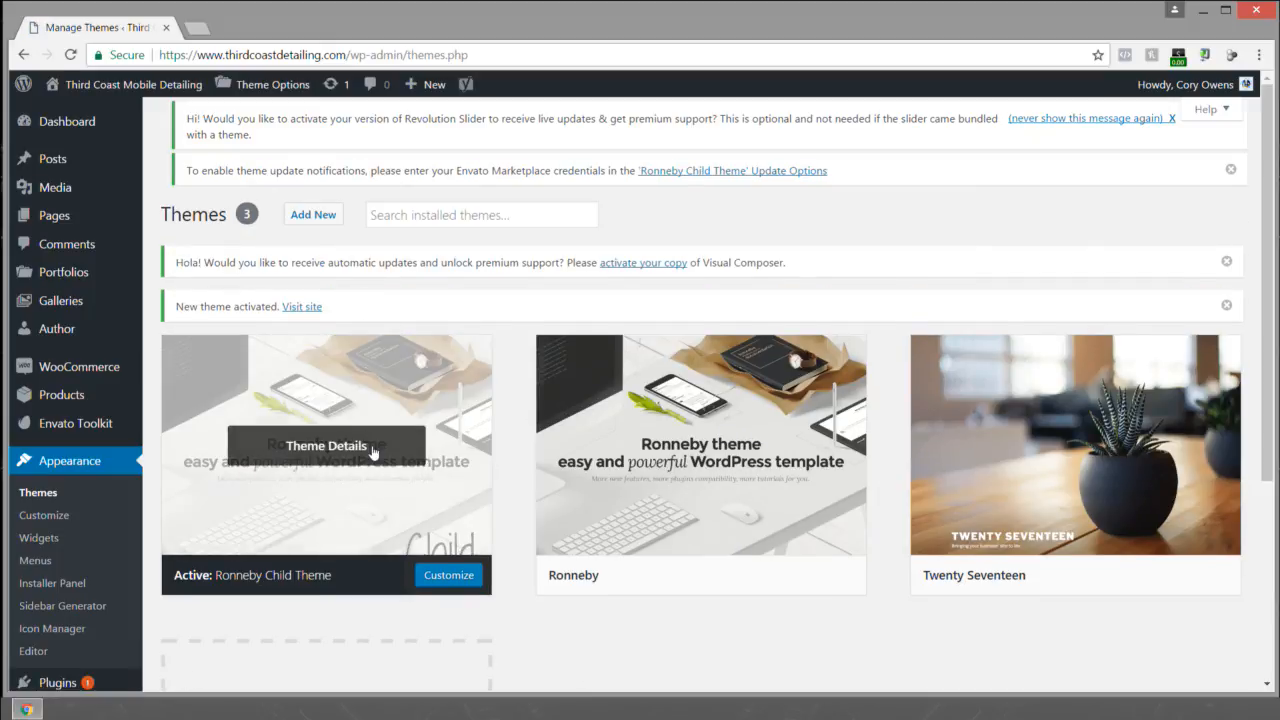
Step: Open the live site in a new tab and examine the homepage's header, content and footer
right_click(297, 318)
left_click(344, 322)
left_click(251, 33)
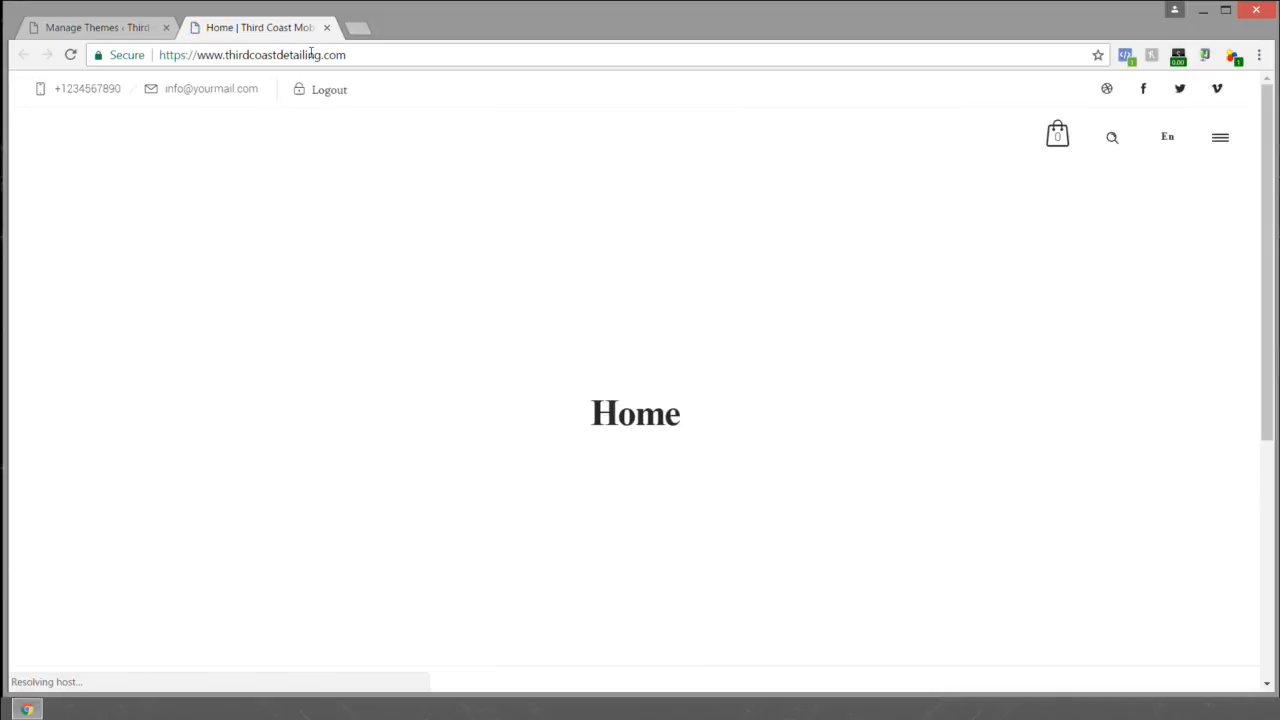
scroll(755, 303, "down", 5)
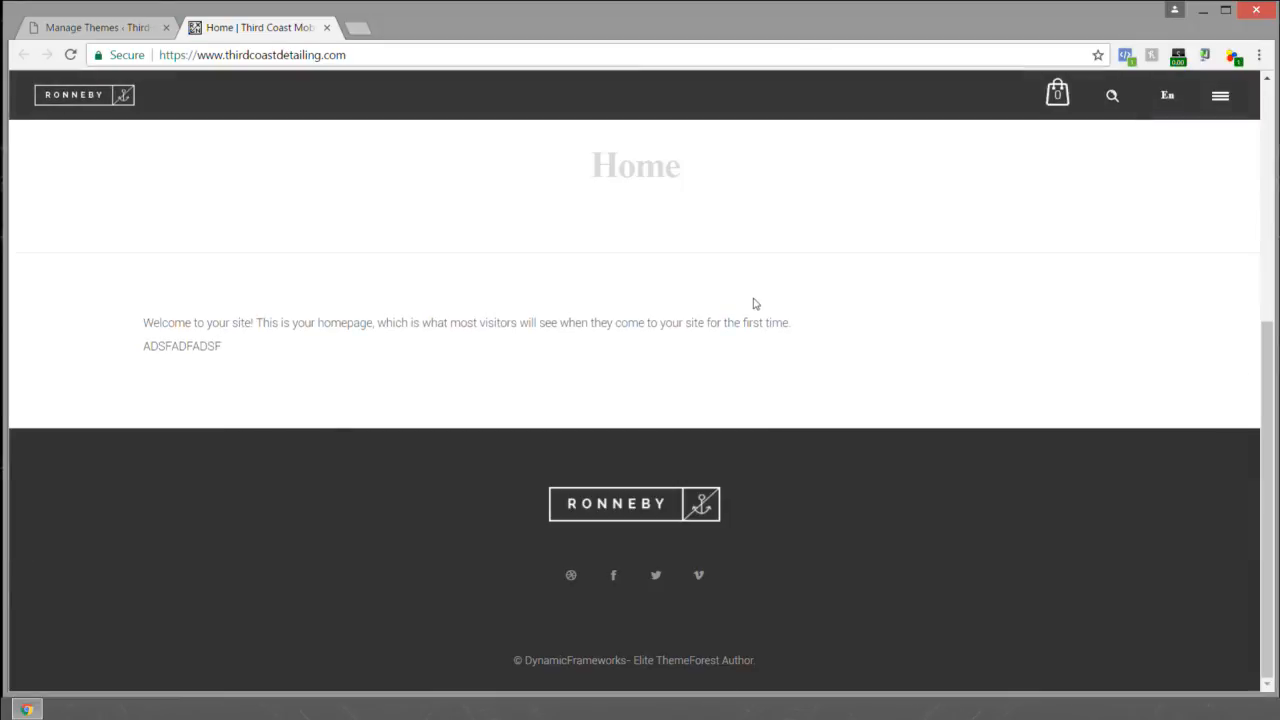
scroll(755, 303, "up", 5)
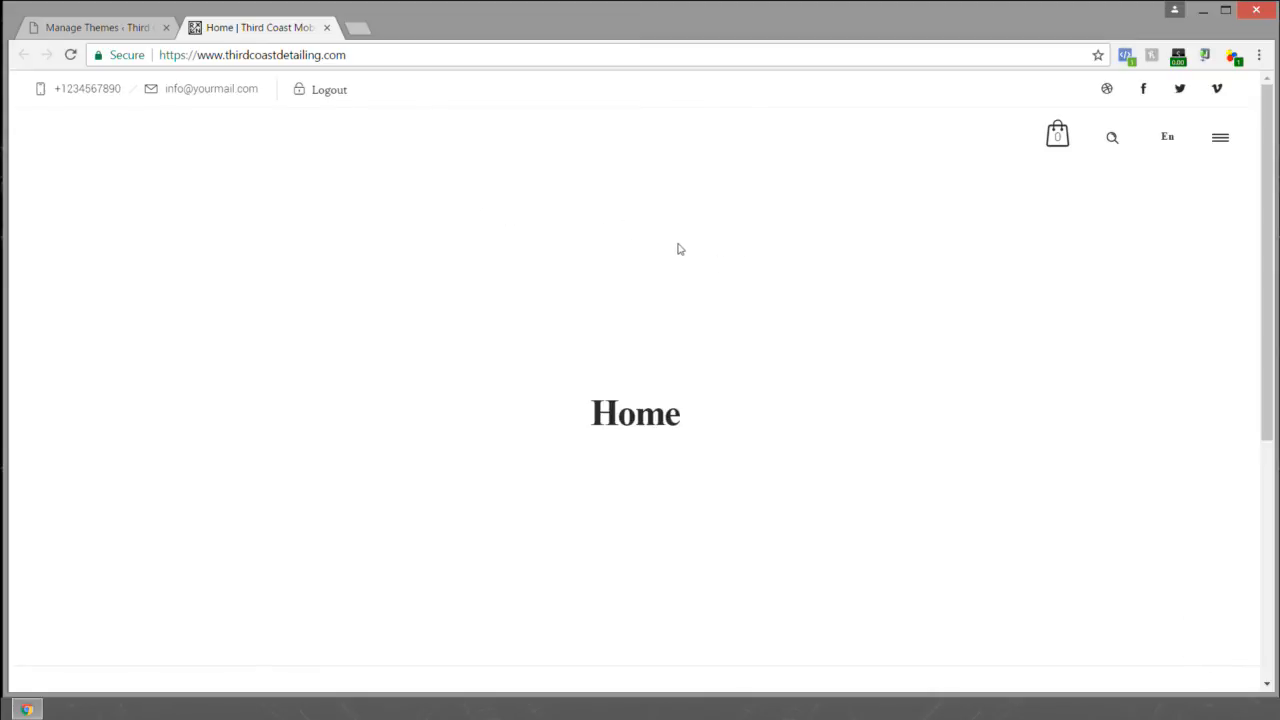
scroll(697, 257, "down", 5)
scroll(709, 263, "up", 5)
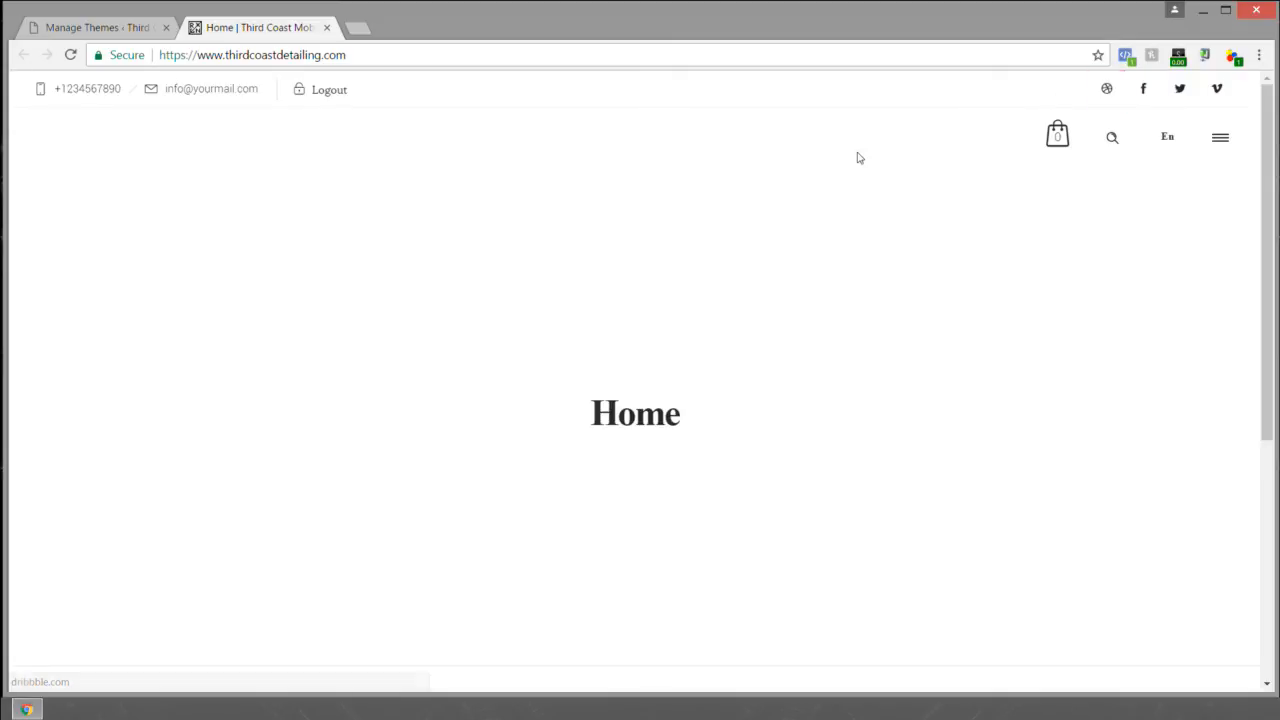
scroll(797, 243, "down", 5)
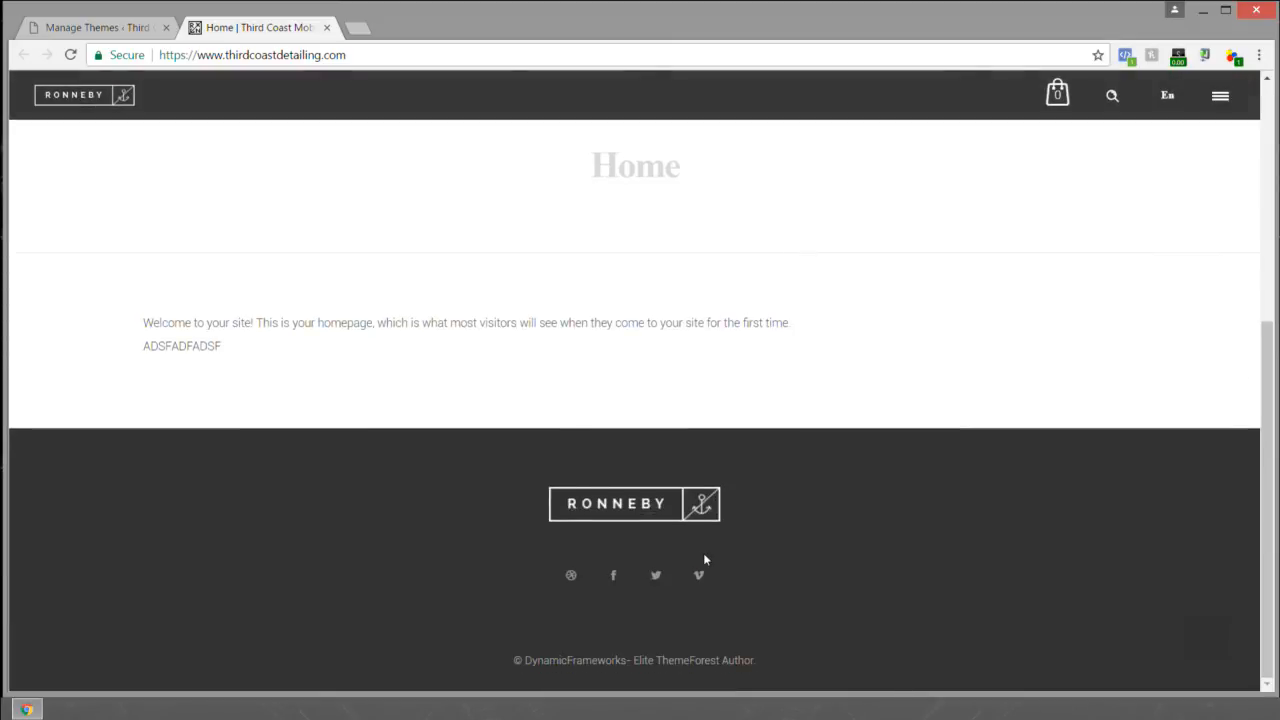
scroll(634, 526, "up", 5)
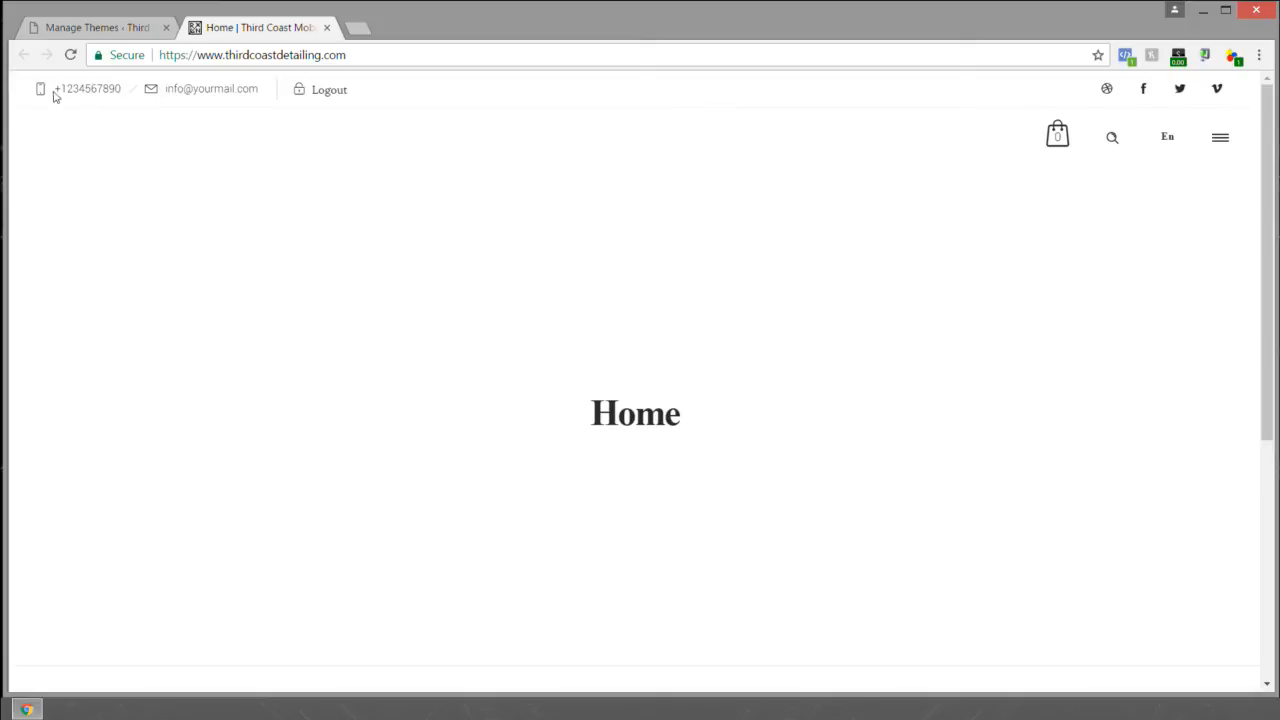
Step: Return to the site's WordPress admin and open the Ronneby theme's Installer Panel of demo layouts
left_click(128, 34)
mouse_move(244, 446)
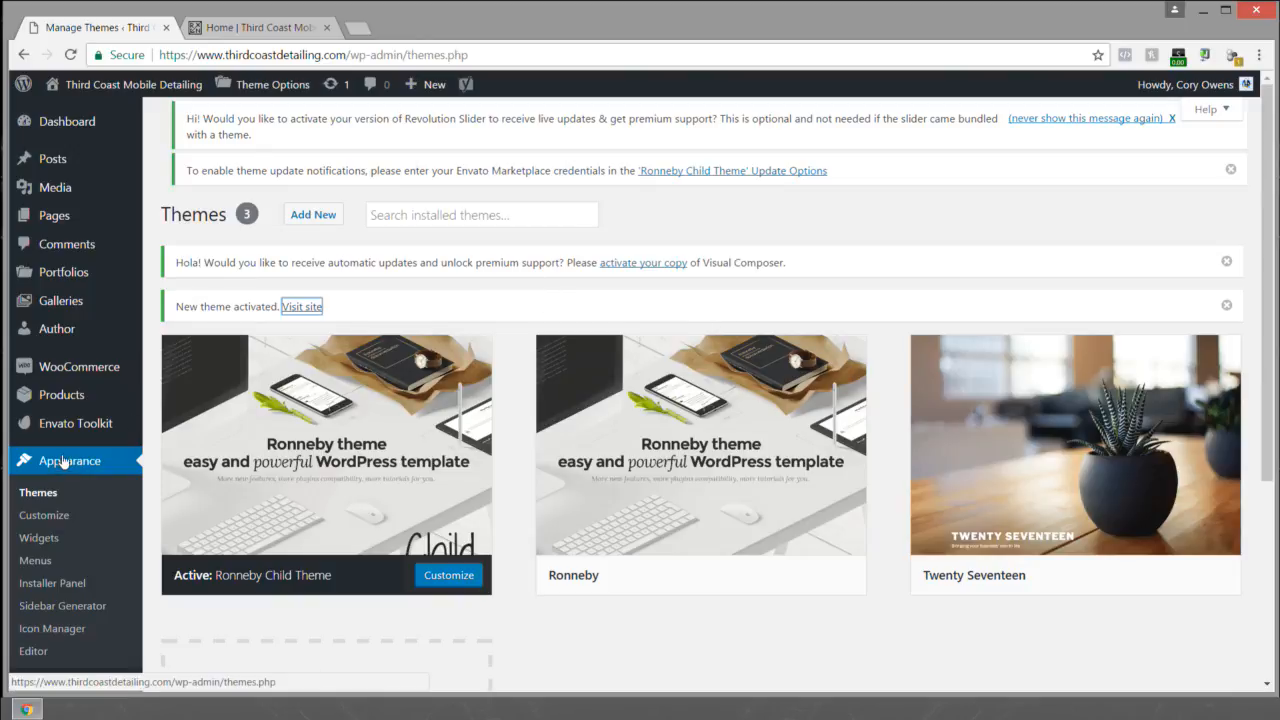
left_click(50, 588)
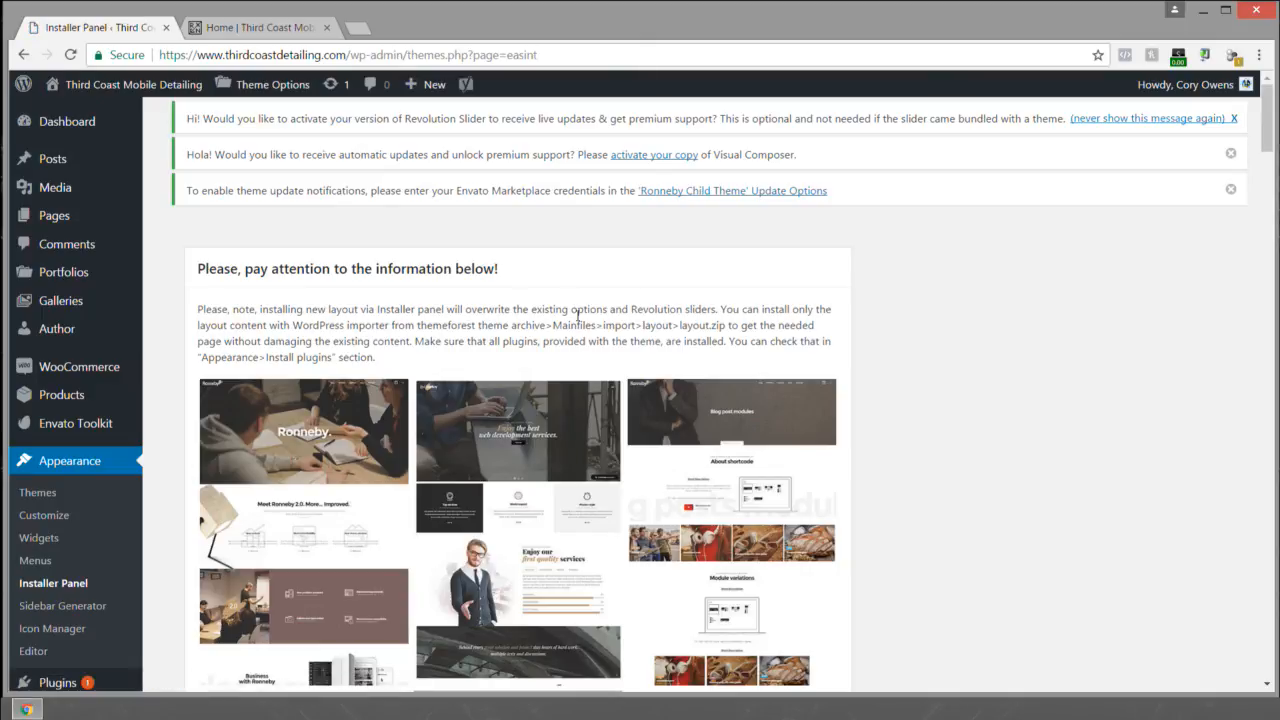
Step: Browse the installable Ronneby demo layouts, comparing their preview designs to find one suited to the detailing site
scroll(523, 286, "down", 3)
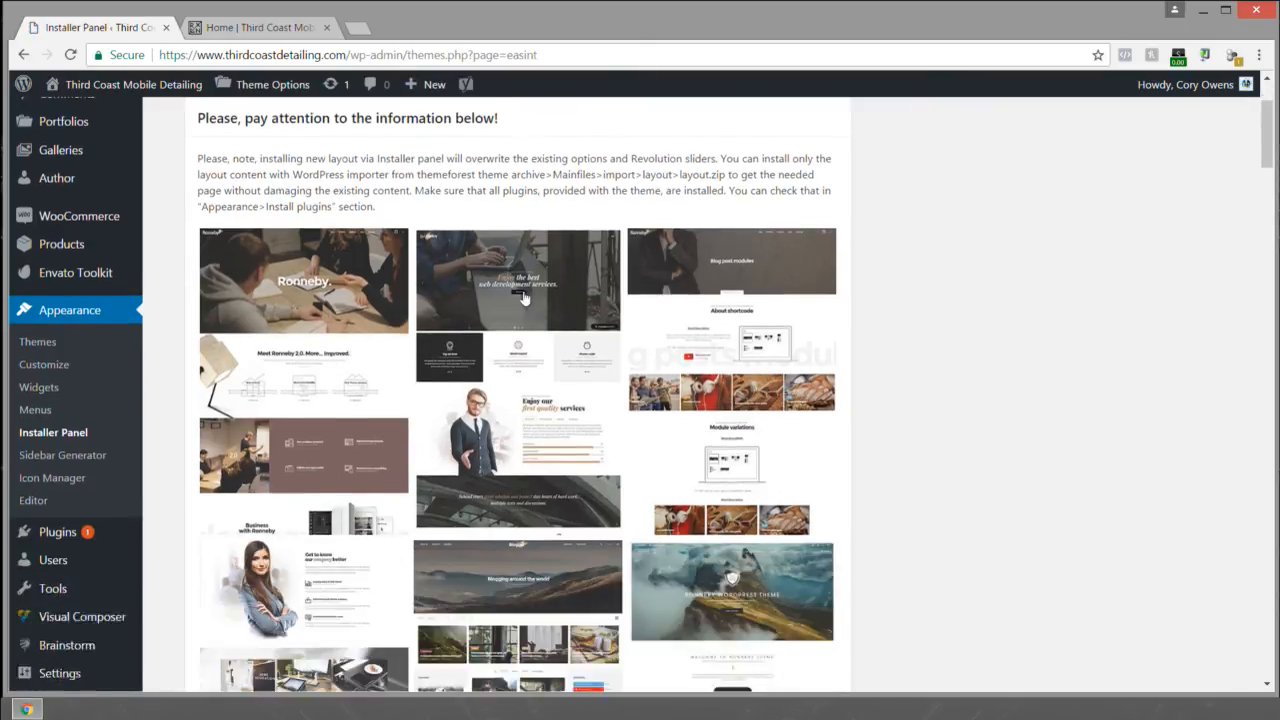
scroll(720, 330, "down", 4)
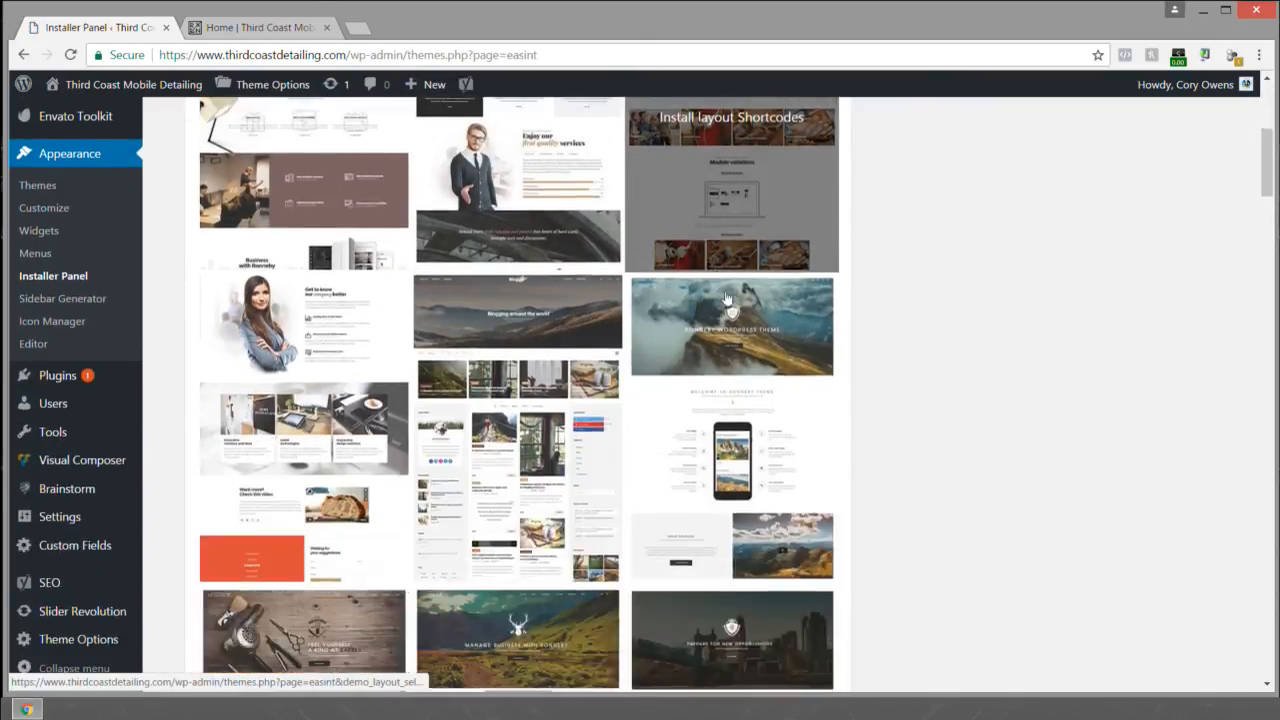
scroll(300, 365, "down", 5)
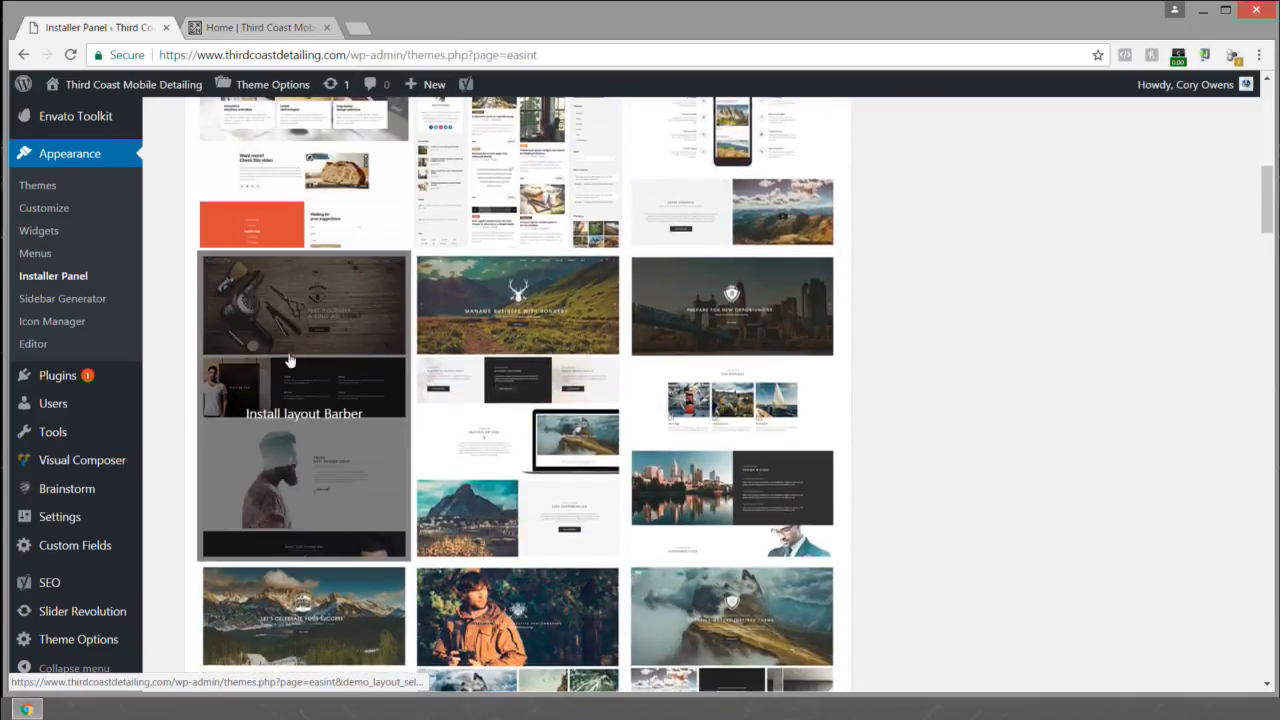
scroll(963, 306, "down", 4)
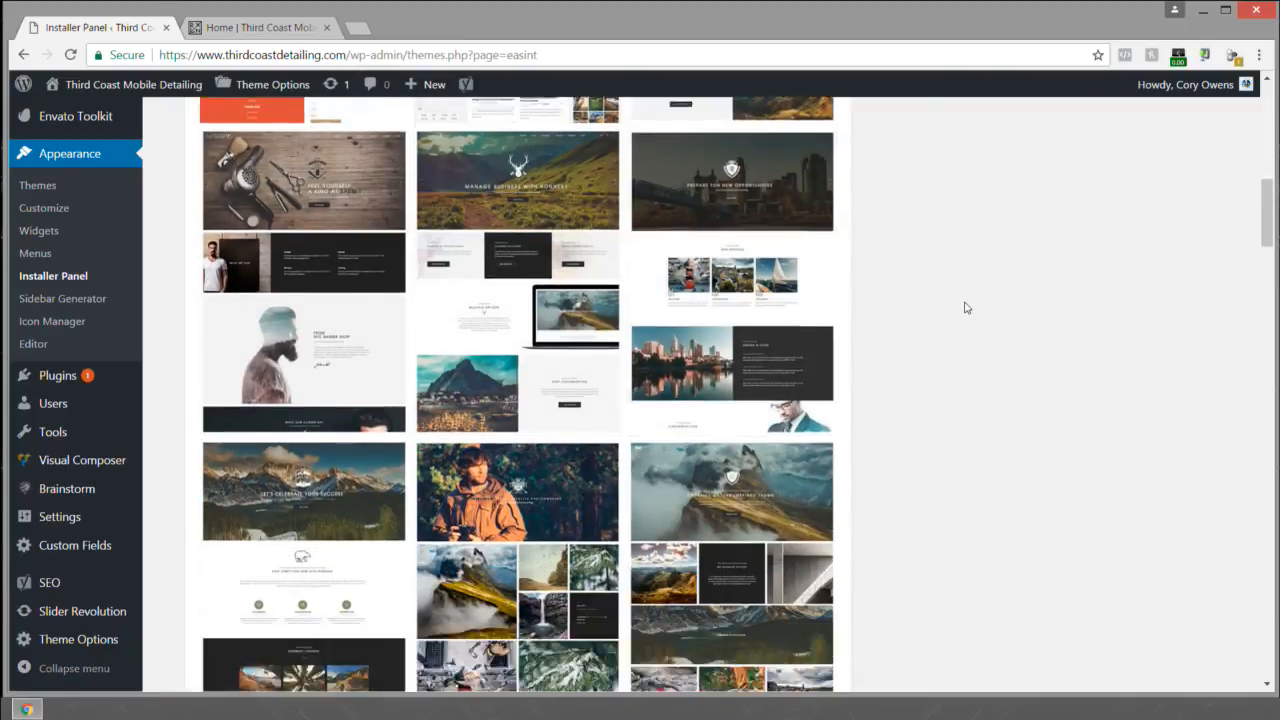
scroll(286, 371, "down", 4)
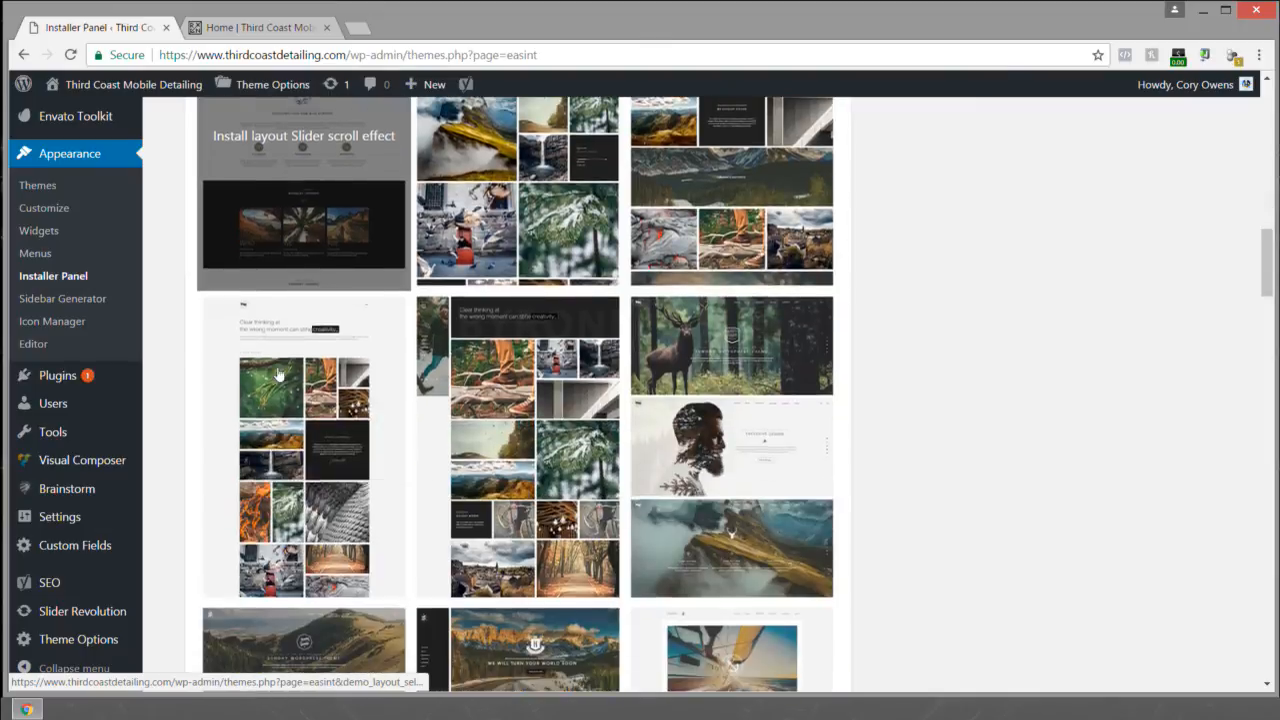
scroll(943, 436, "down", 5)
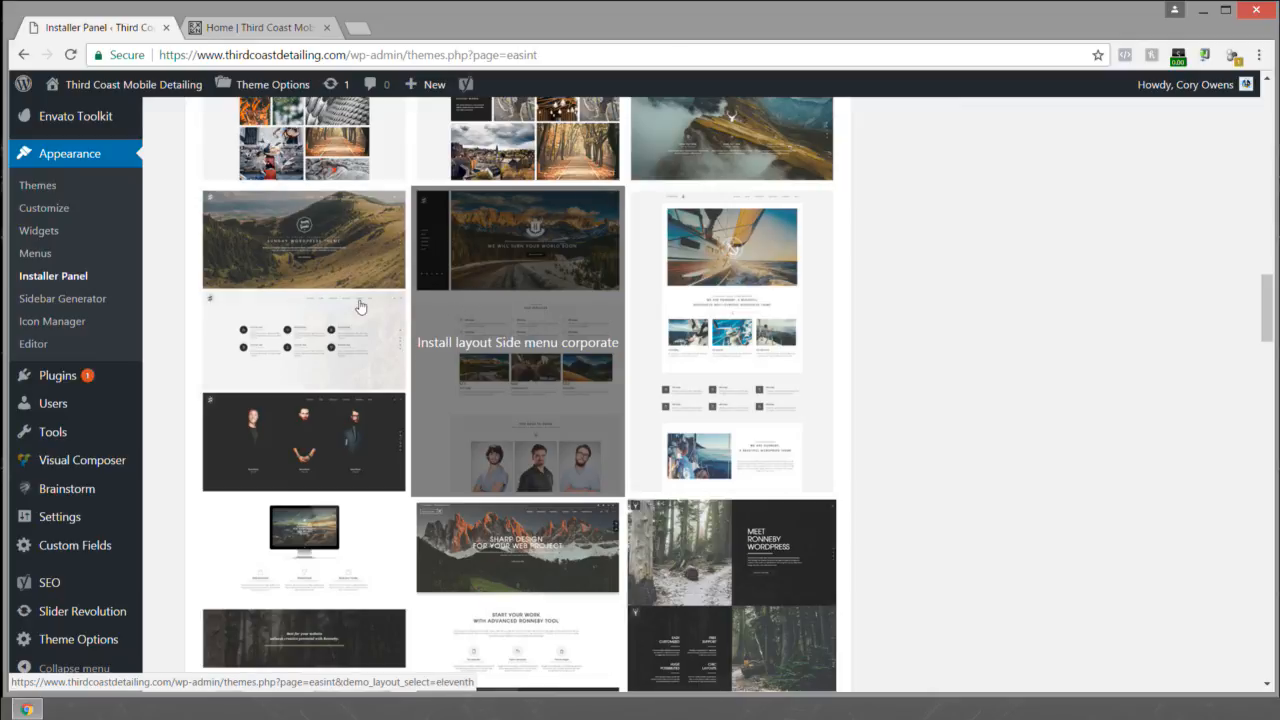
scroll(357, 300, "down", 6)
scroll(320, 305, "down", 4)
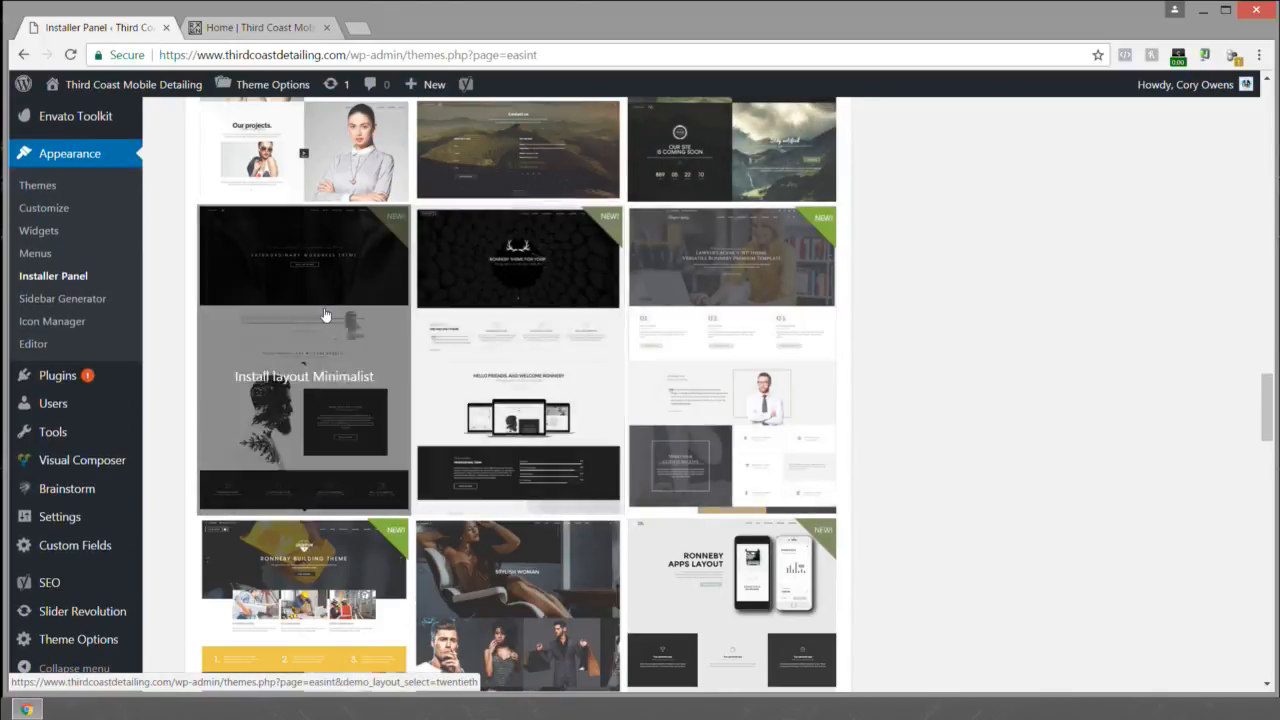
scroll(329, 306, "down", 3)
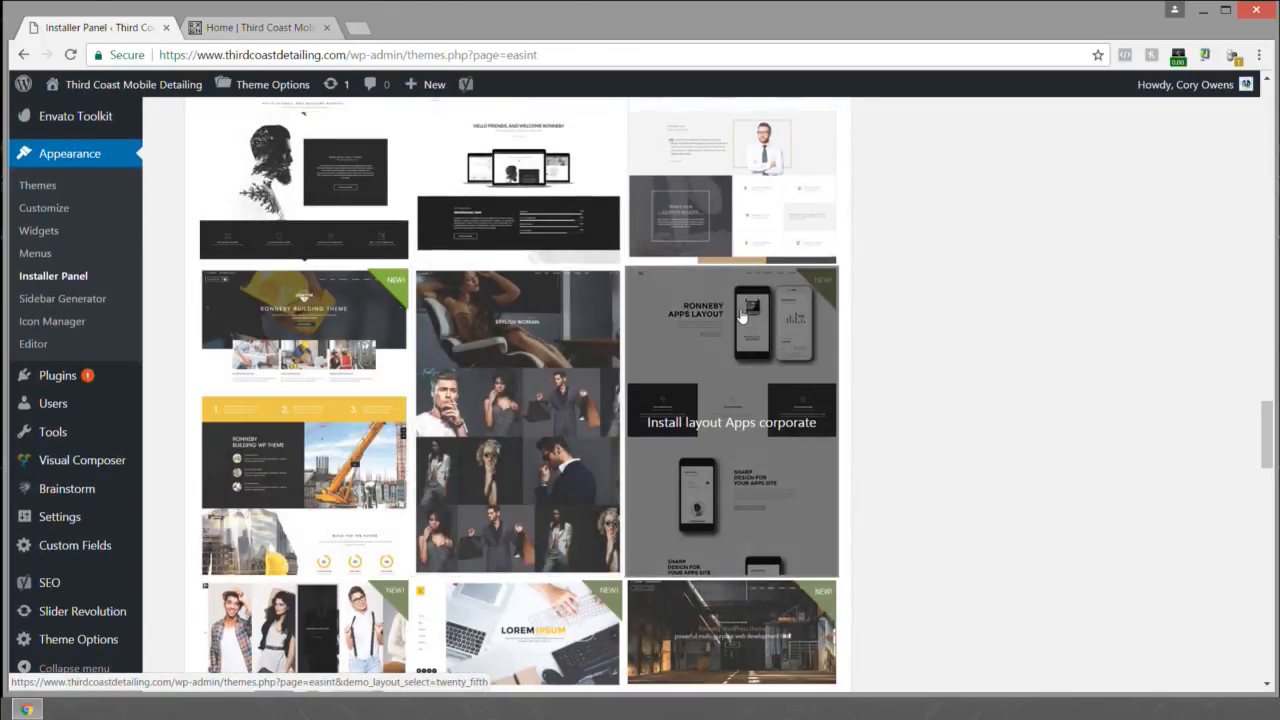
scroll(700, 400, "down", 4)
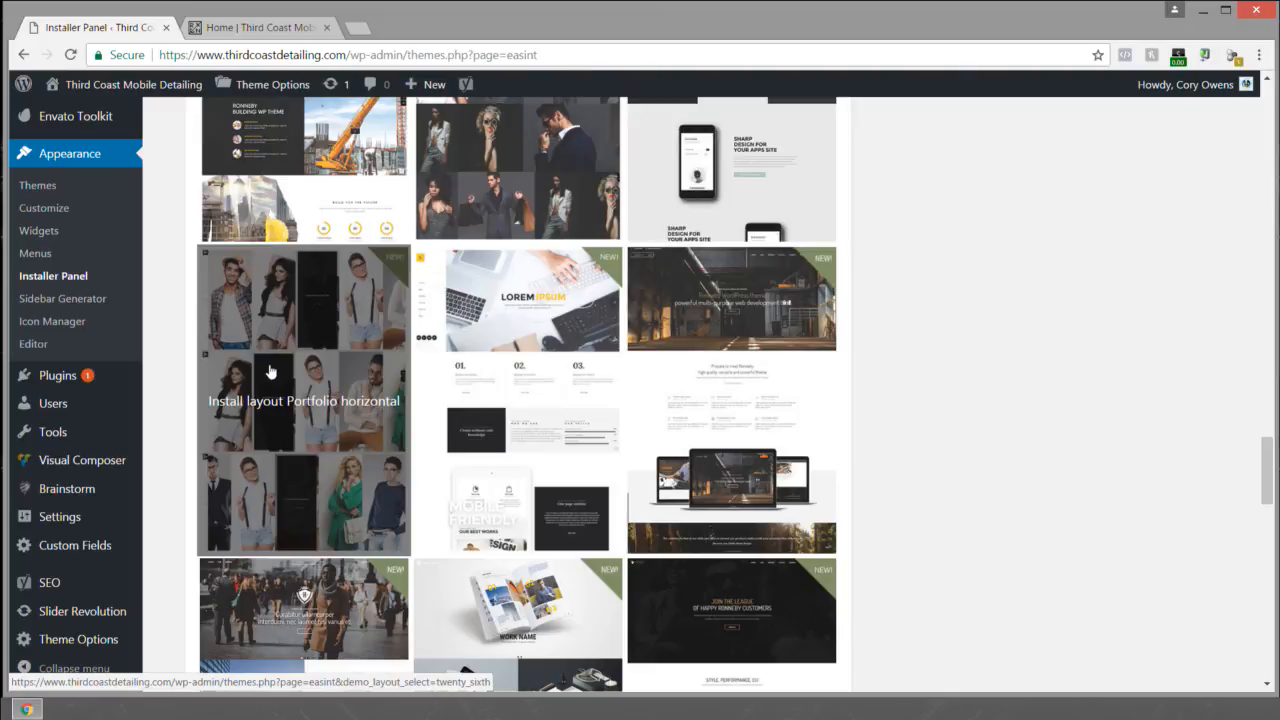
scroll(270, 370, "down", 4)
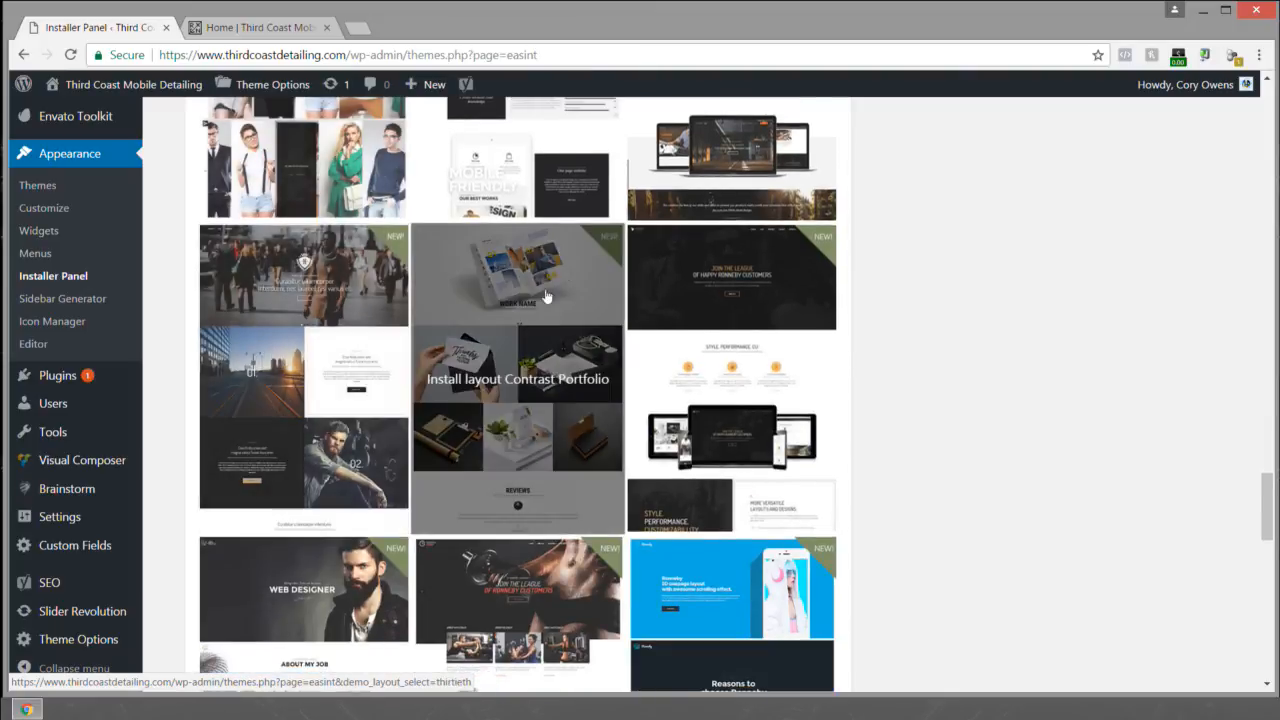
scroll(810, 305, "down", 3)
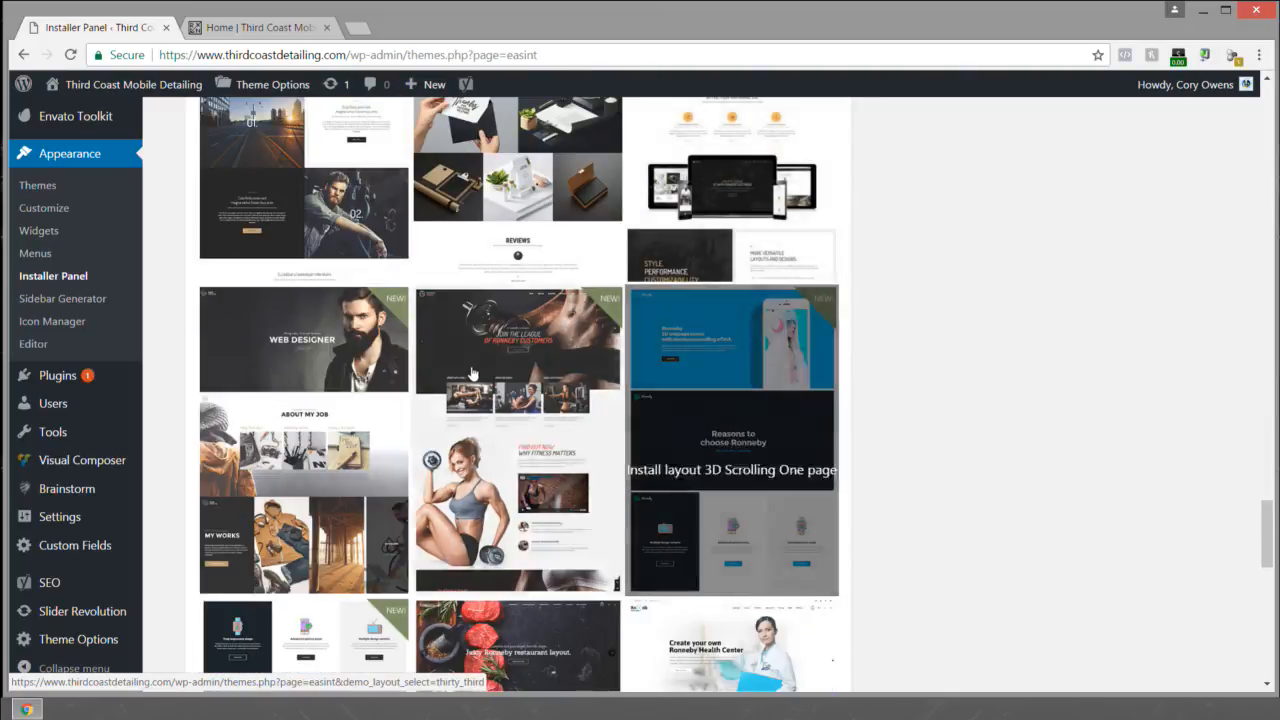
scroll(290, 400, "down", 3)
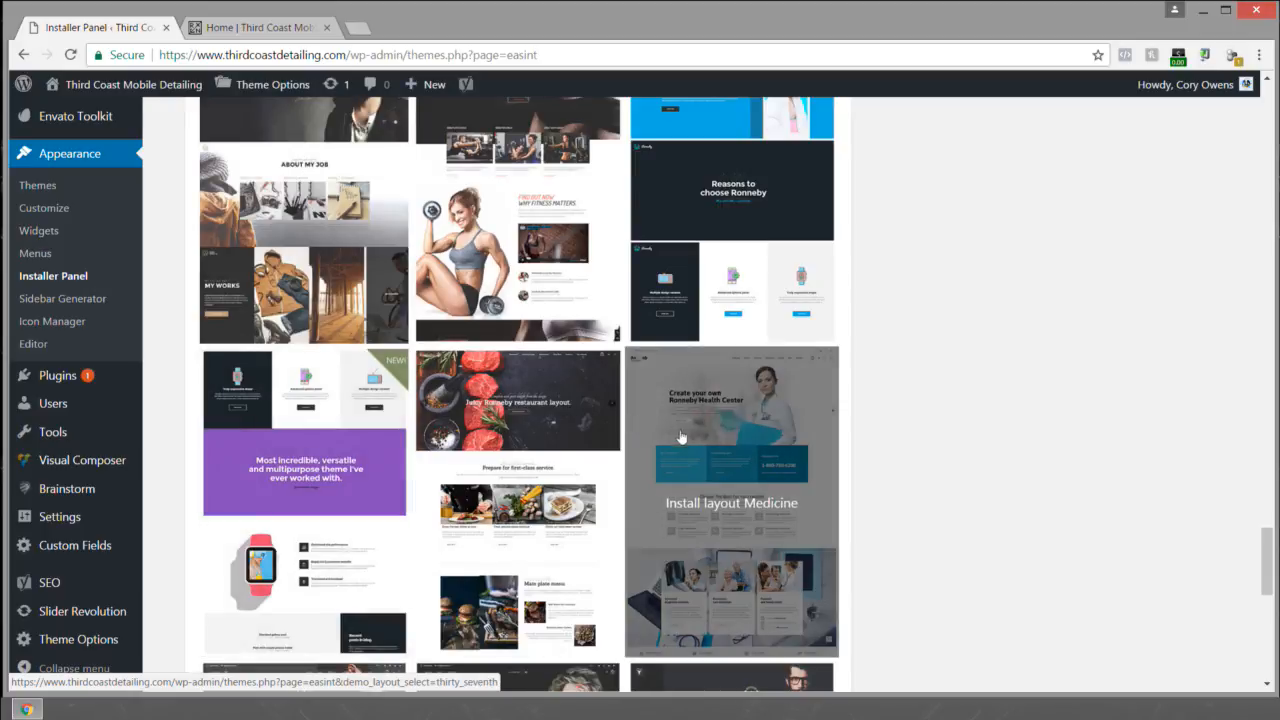
scroll(766, 449, "up", 8)
scroll(766, 449, "down", 1)
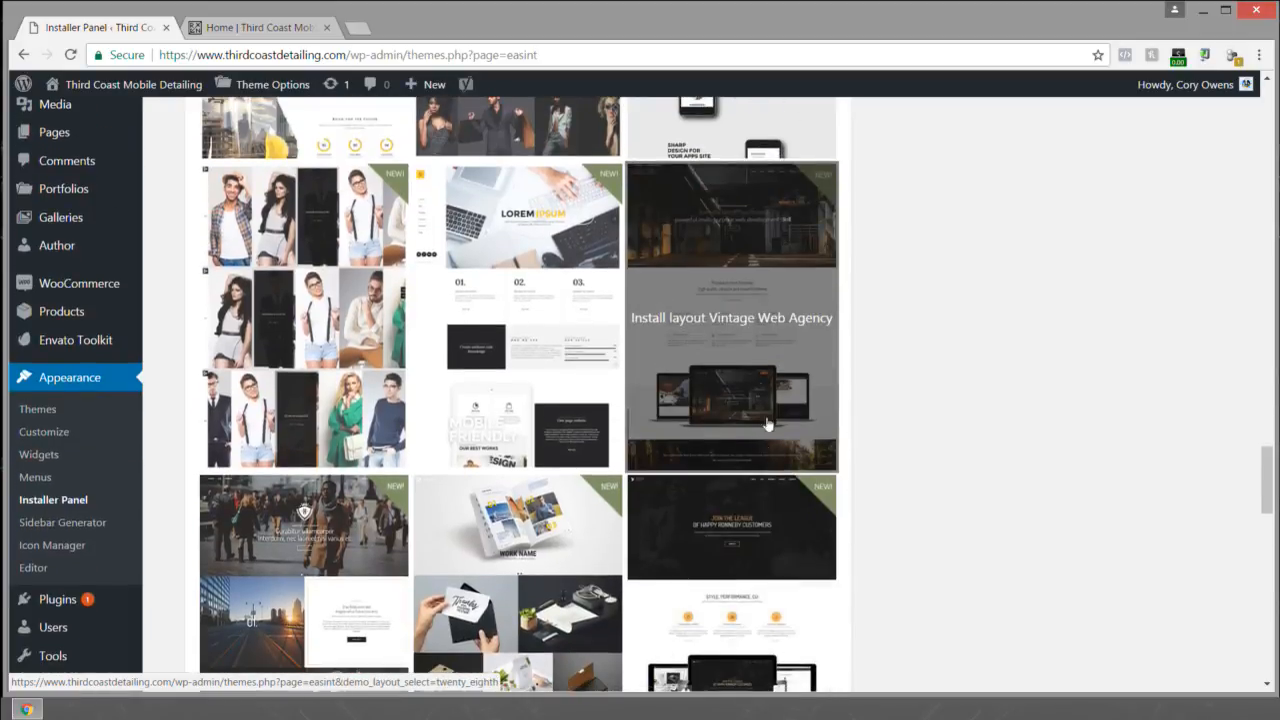